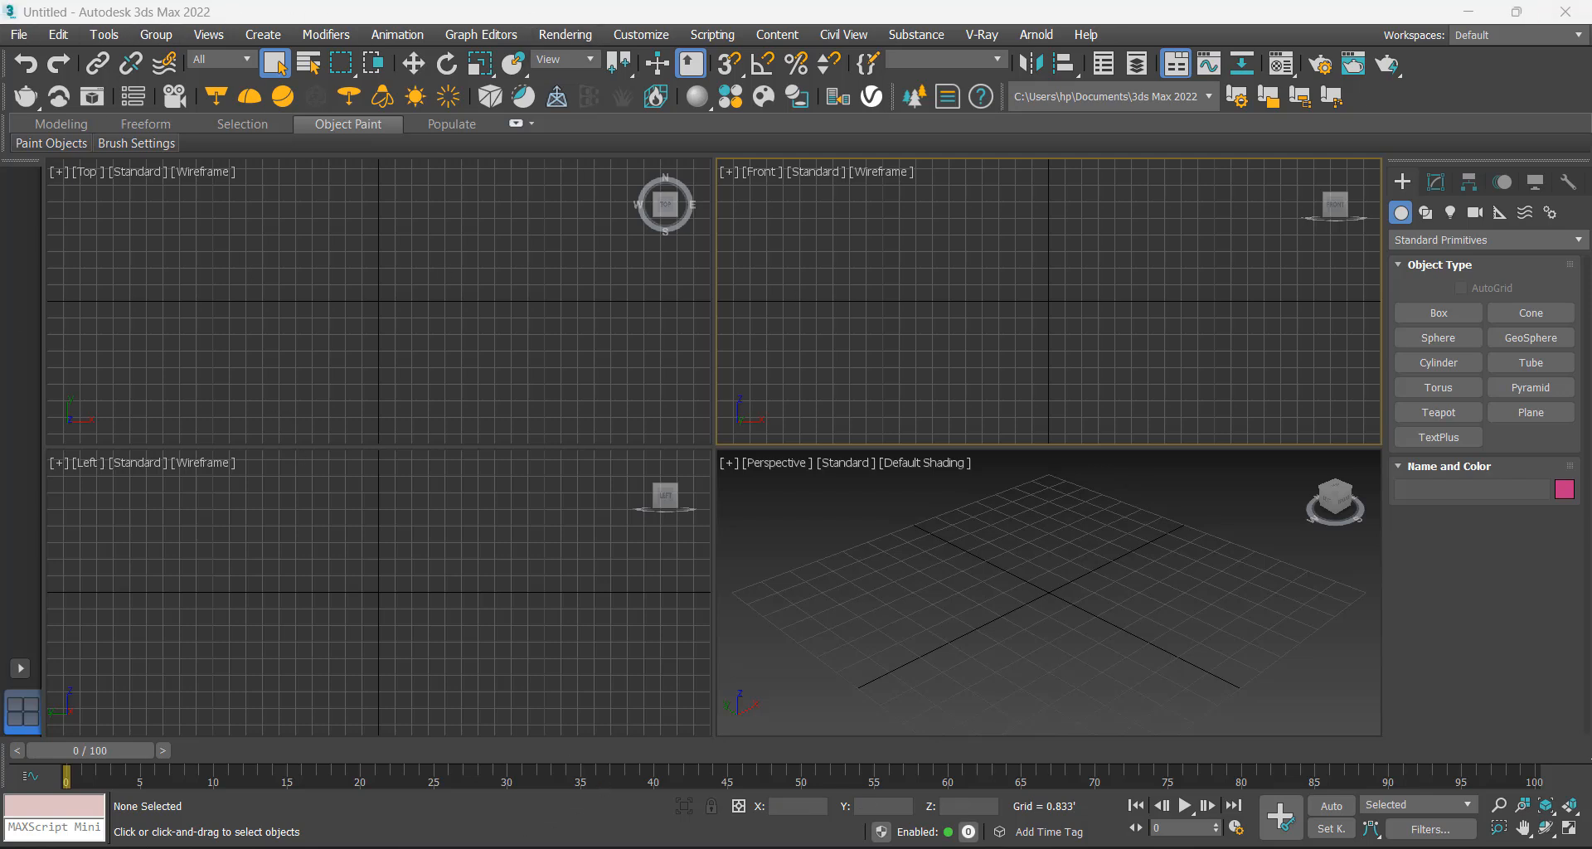
Search the computer's installed programs for "3ds" and return to the untitled scene
key("super")
left_click(628, 245)
key("super")
type("3ds")
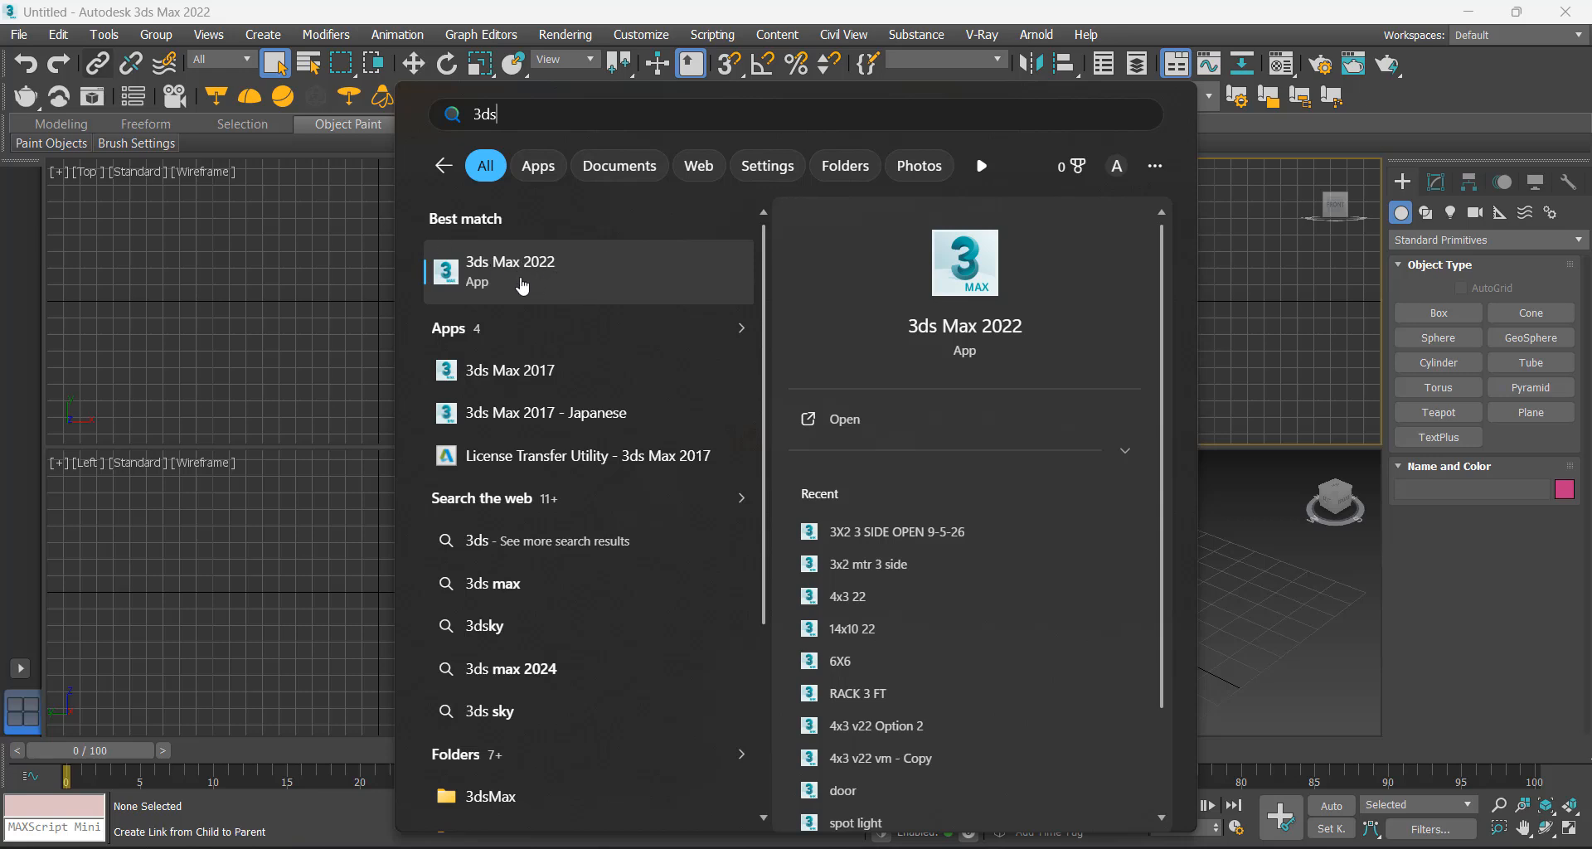
left_click(298, 578)
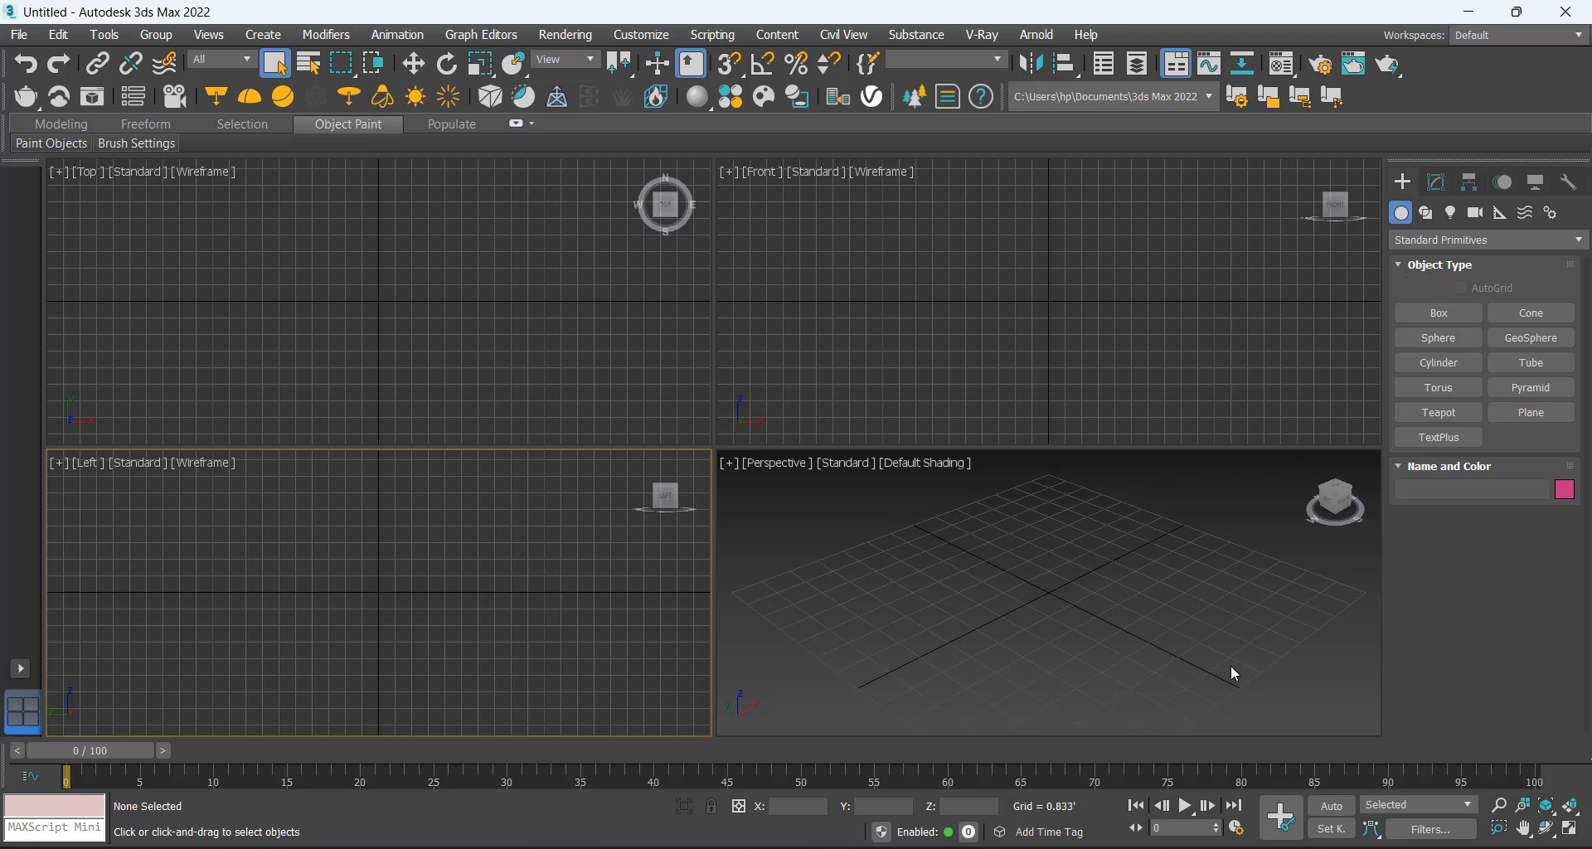
Examine the four-viewport layout by activating the Top, Front, Left and Perspective views in turn
left_click(1146, 847)
left_click(299, 257)
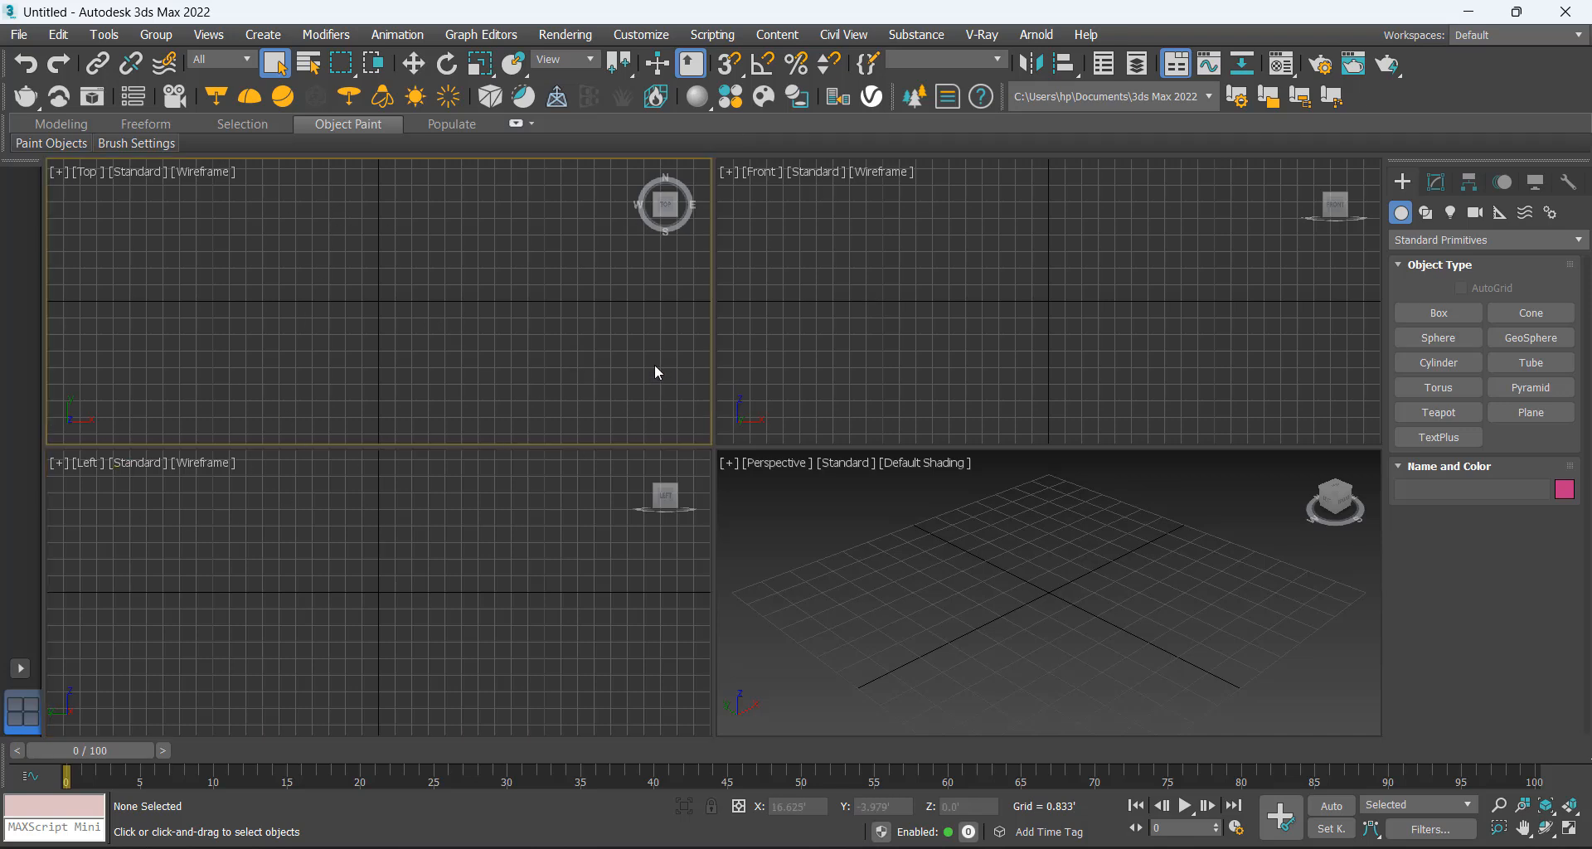
left_click(738, 381)
left_click(895, 618)
left_click(483, 602)
left_click(431, 312)
left_click(933, 347)
left_click(829, 539)
left_click(323, 466)
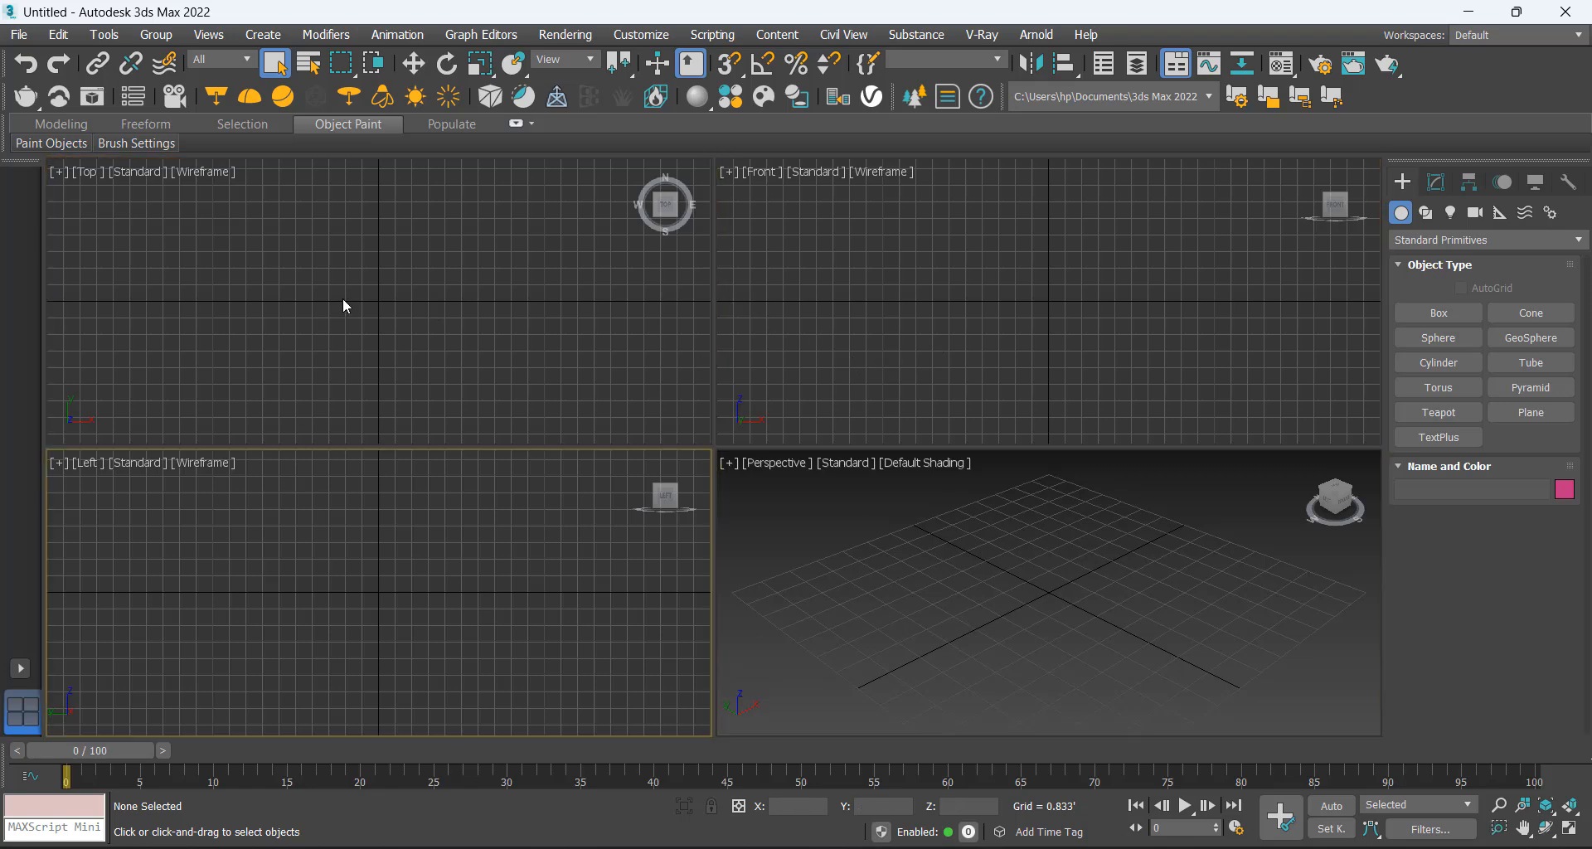
left_click(343, 302)
left_click(958, 307)
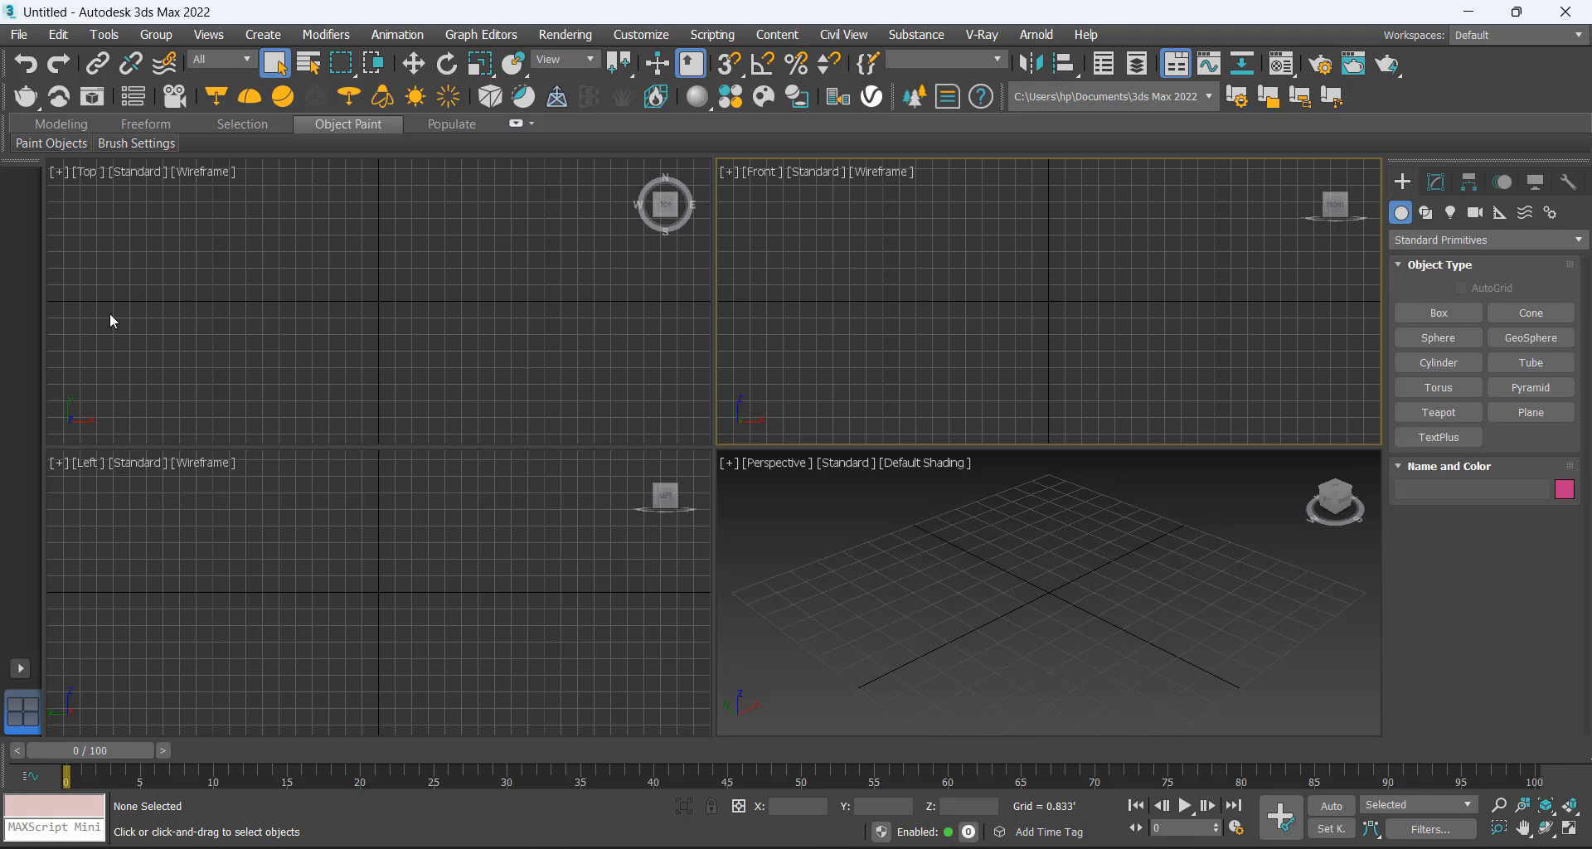
left_click(91, 187)
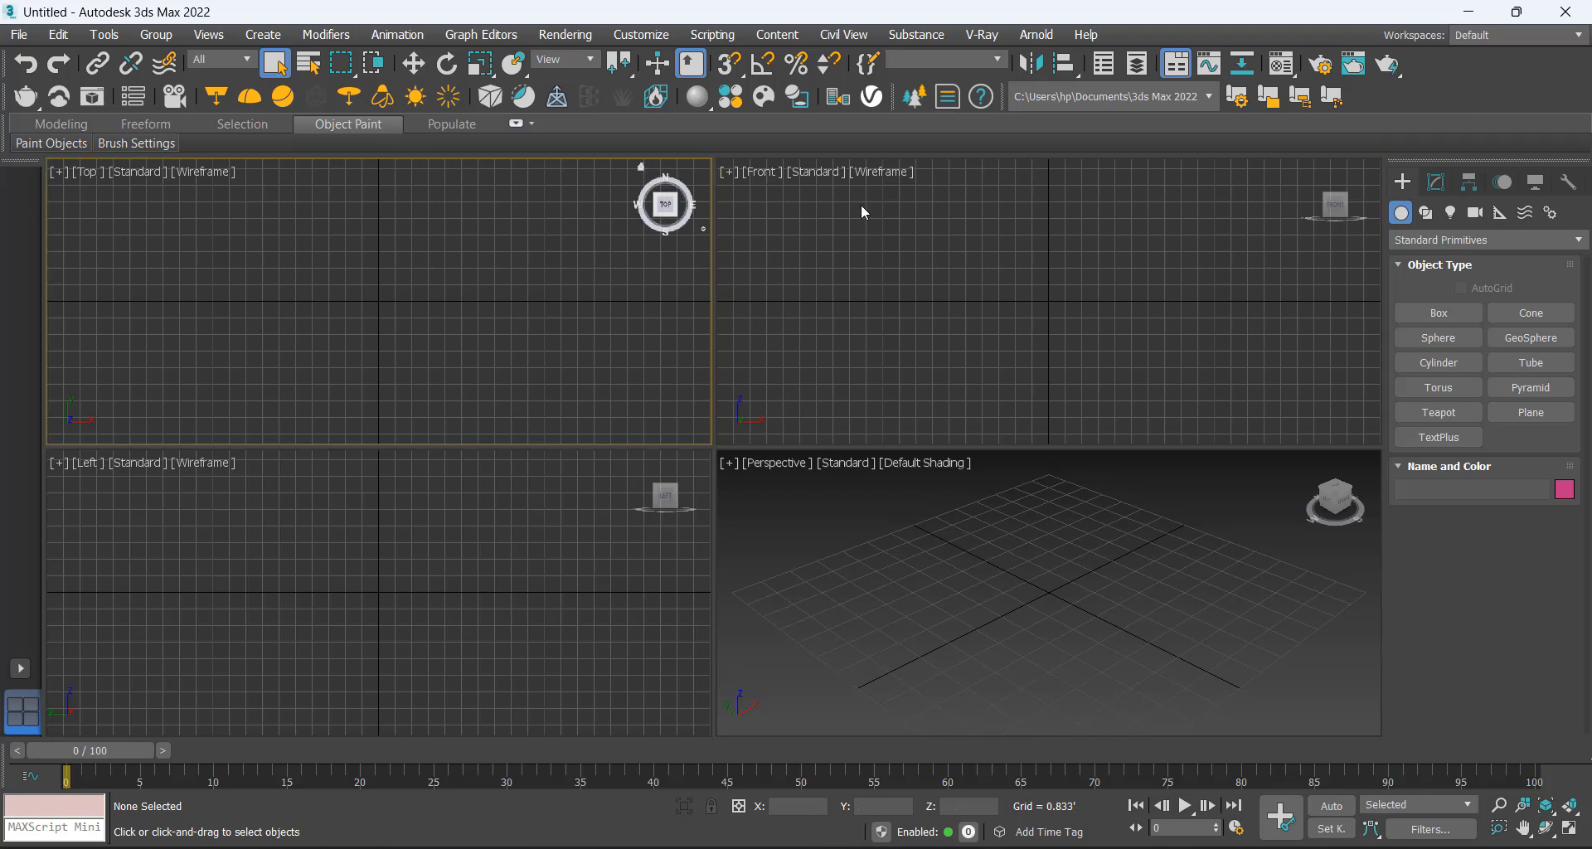
left_click(740, 204)
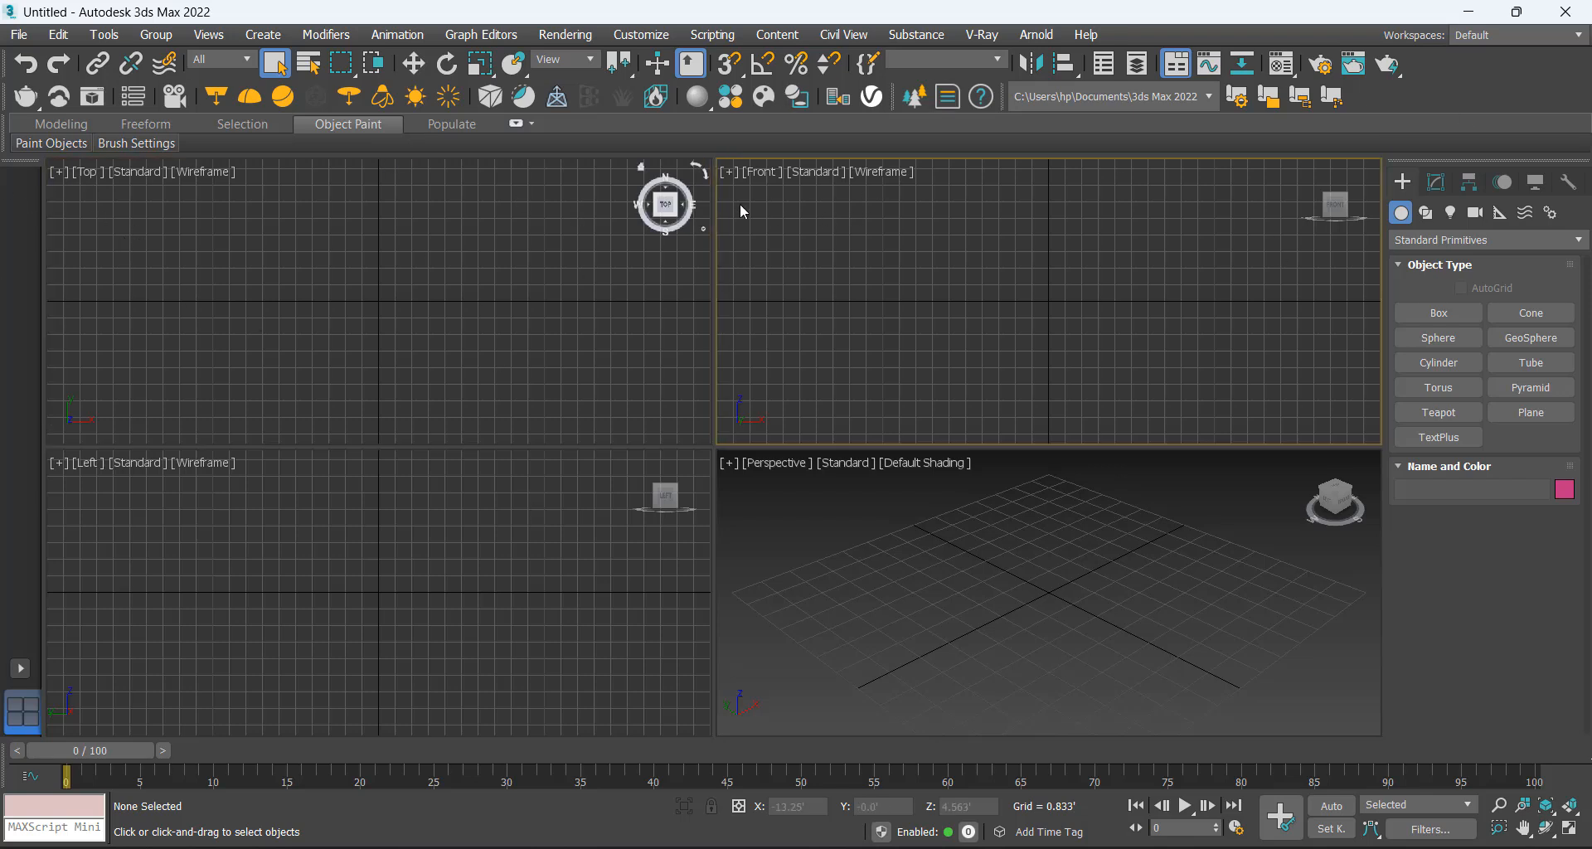
left_click(133, 485)
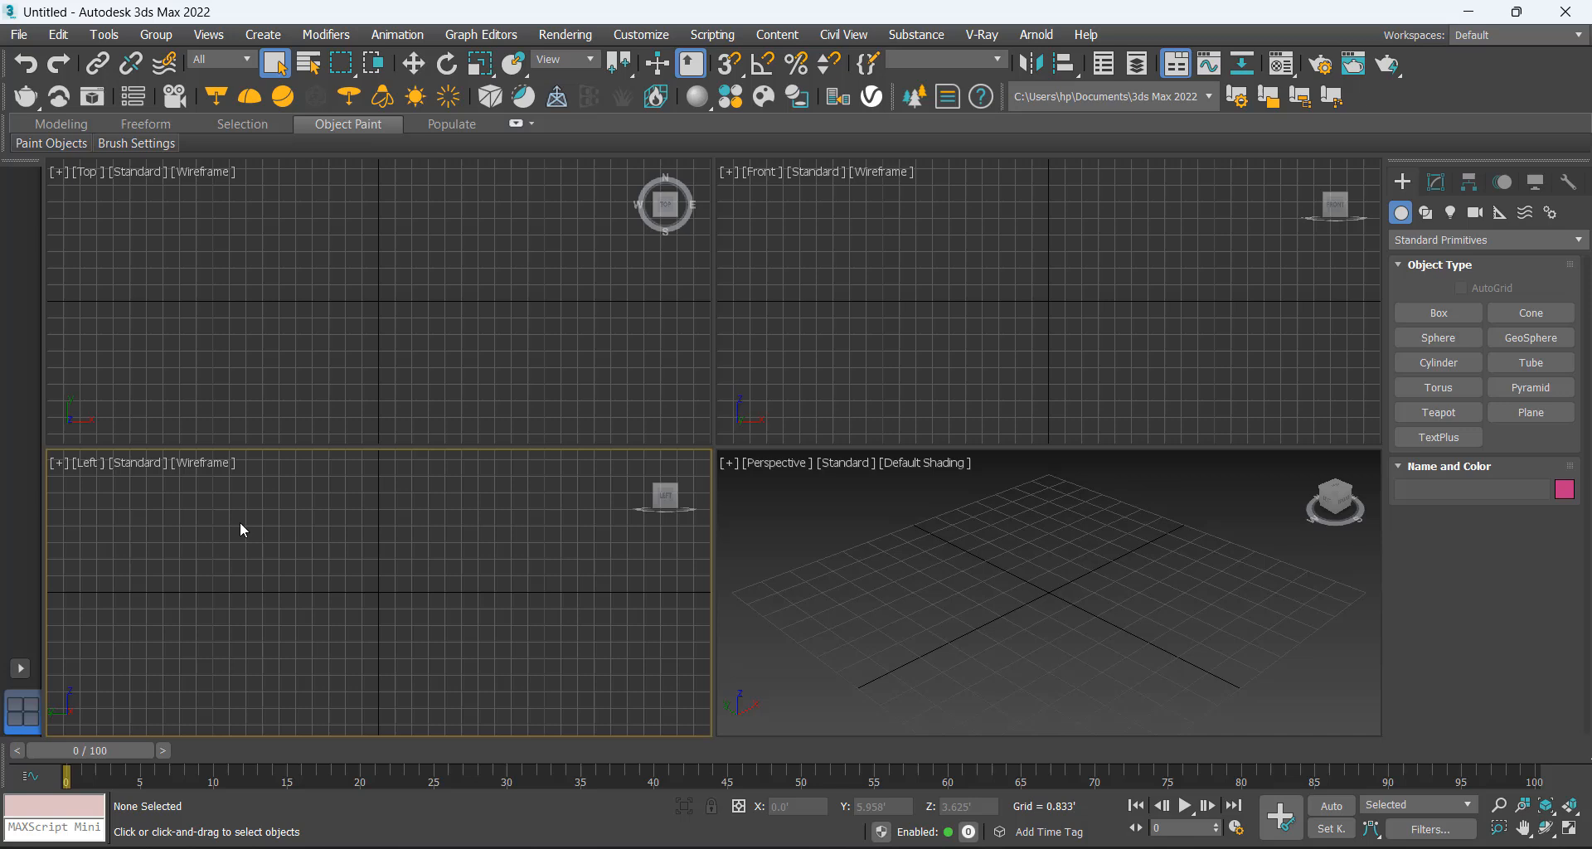
left_click(833, 589)
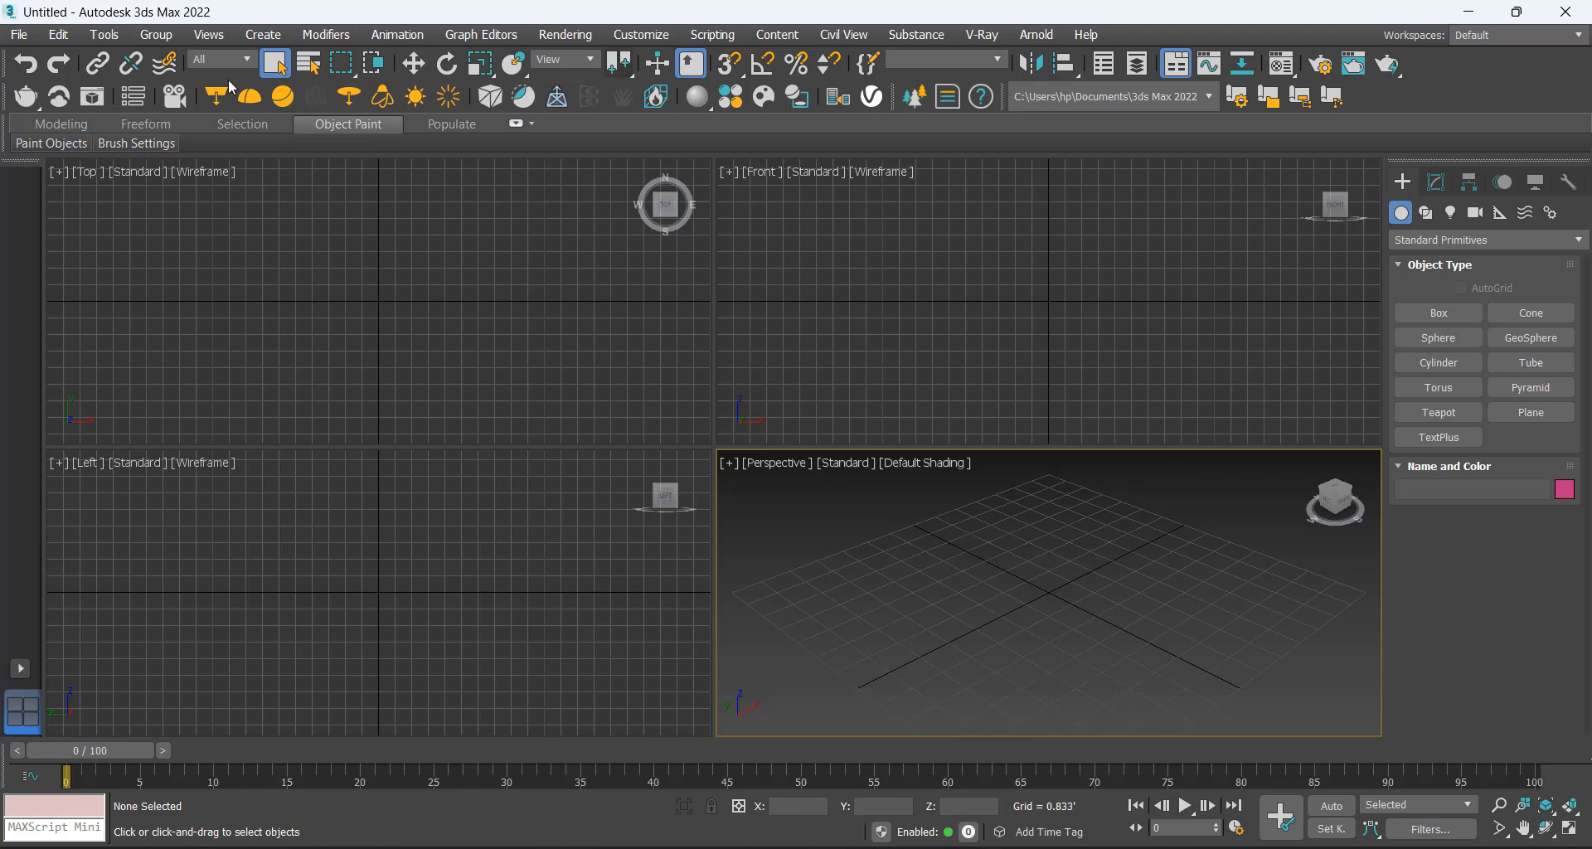
left_click(126, 266)
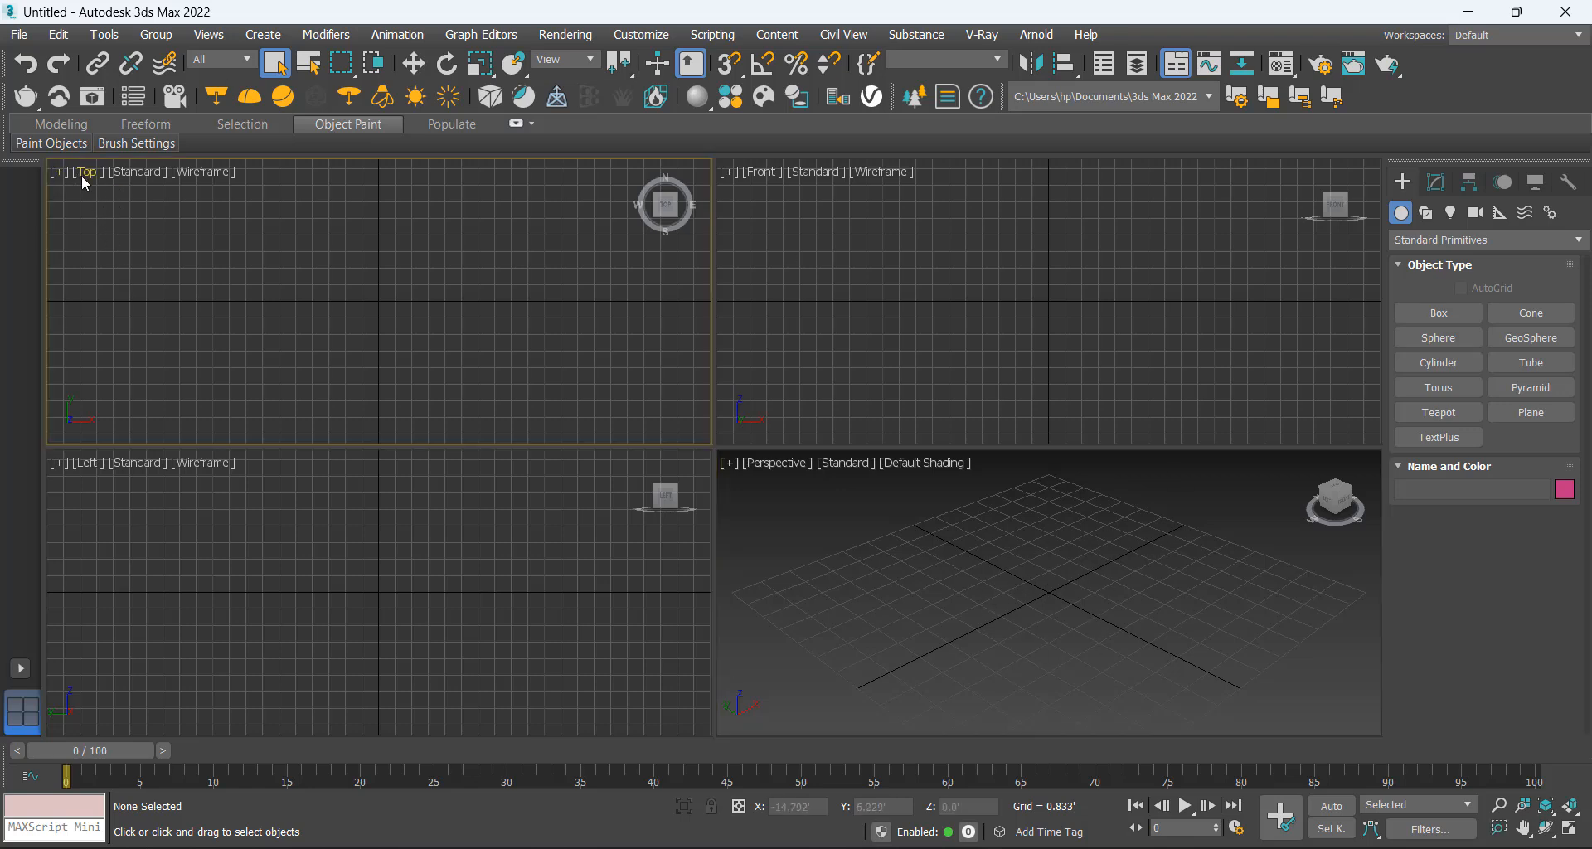
left_click(761, 177)
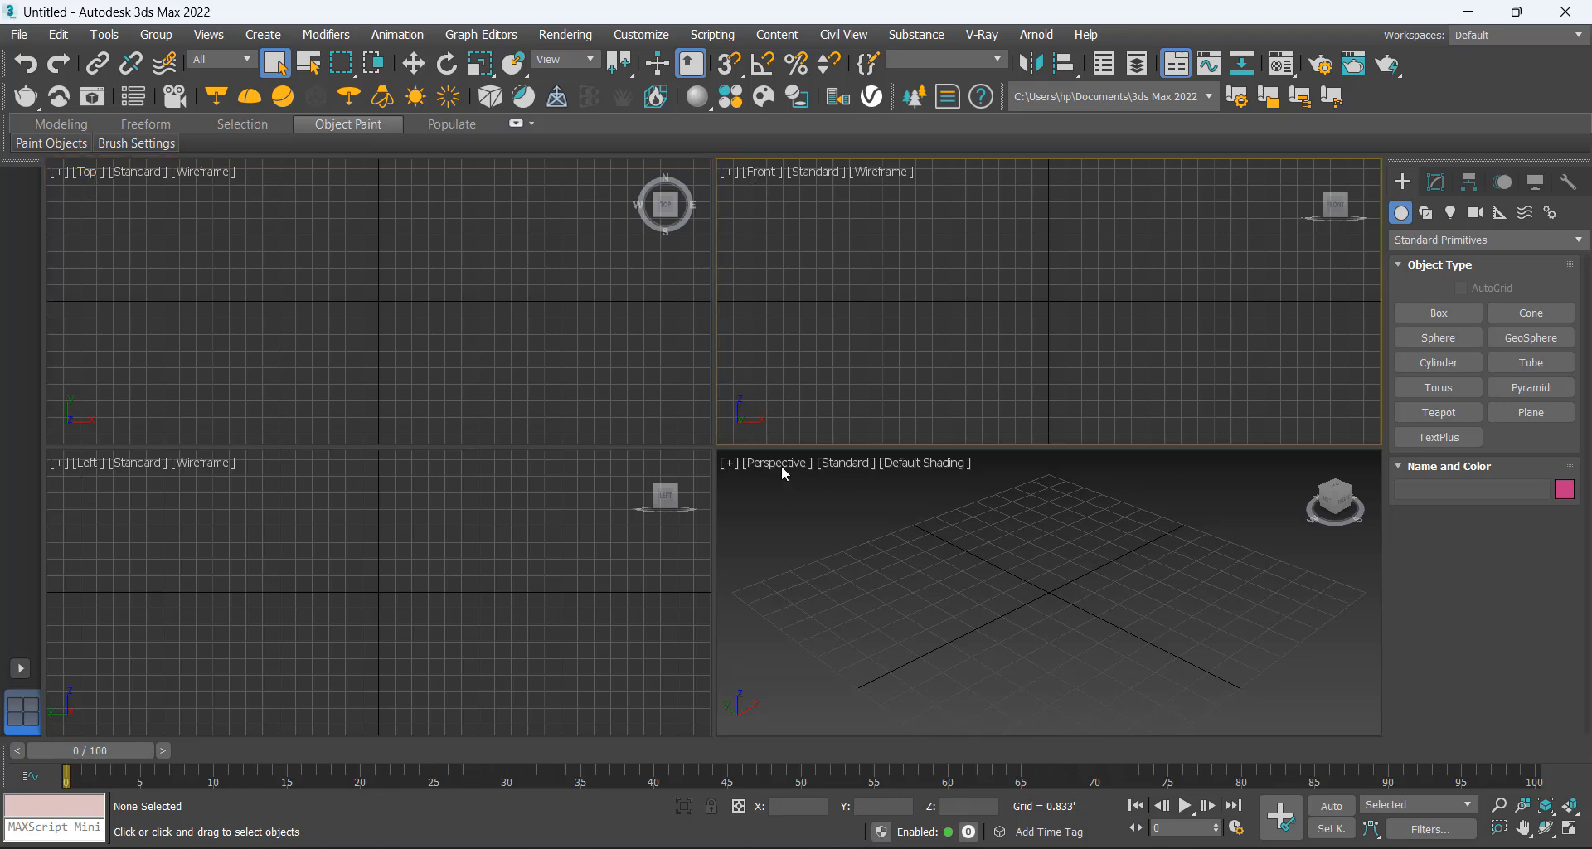
left_click(223, 302)
left_click(884, 330)
left_click(927, 565)
left_click(466, 580)
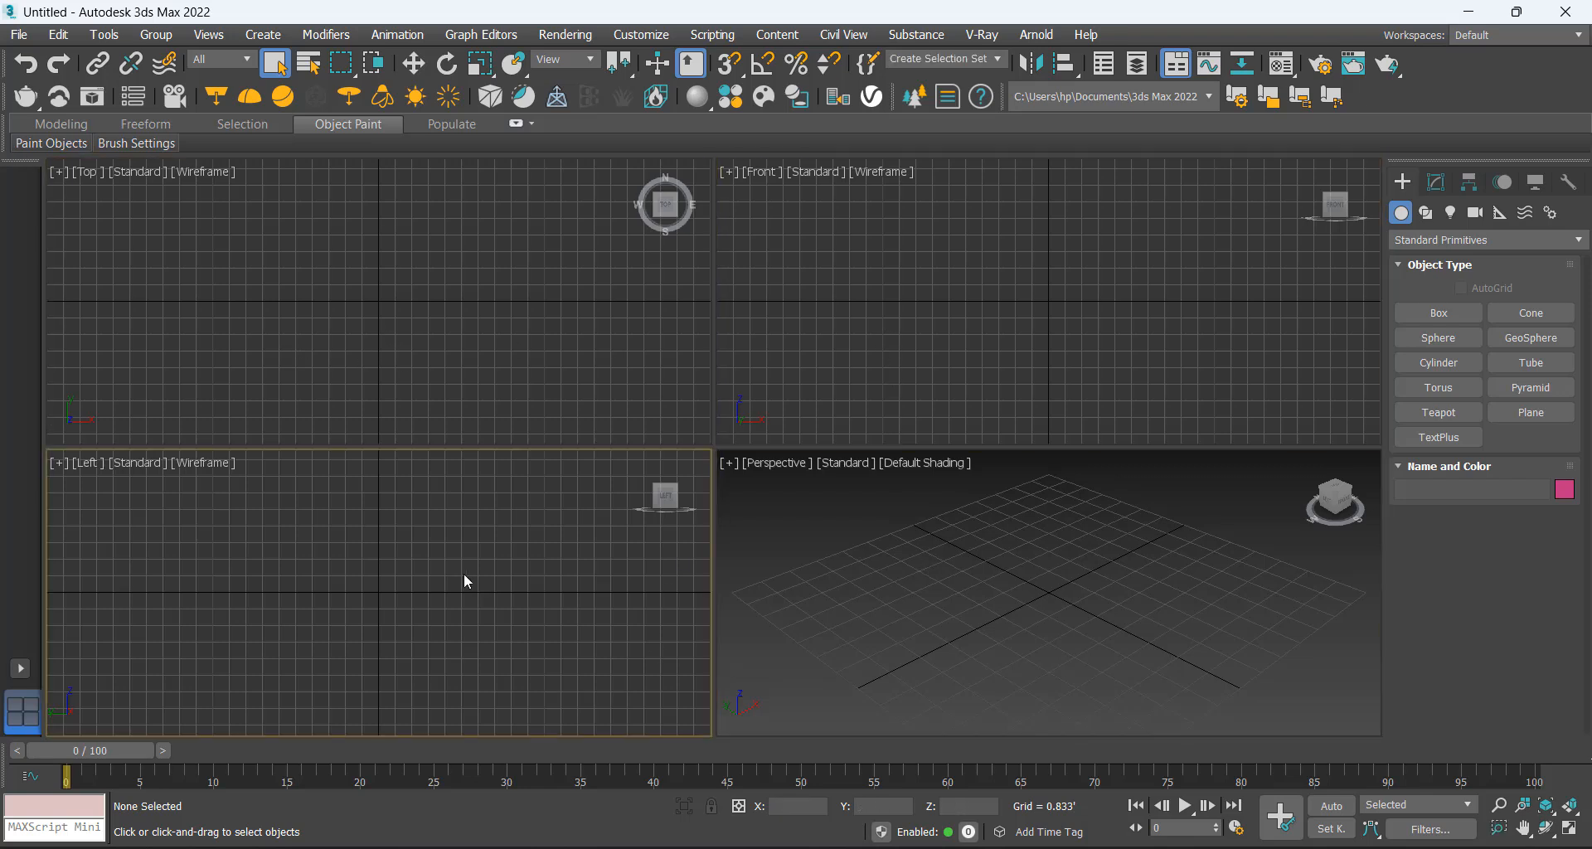
left_click(415, 309)
left_click(959, 439)
left_click(596, 489)
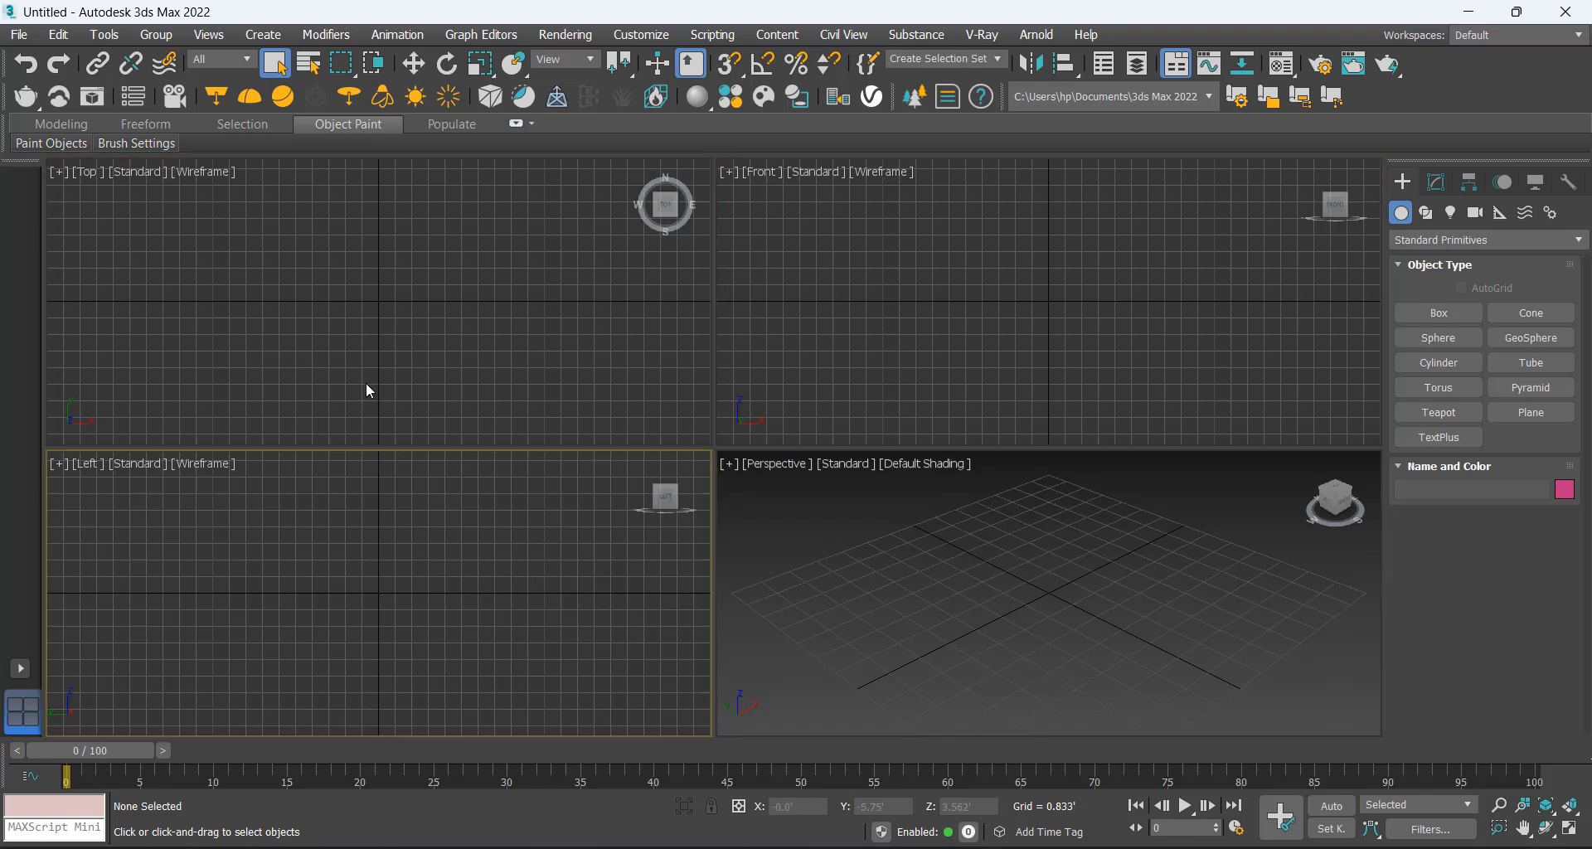
left_click(257, 247)
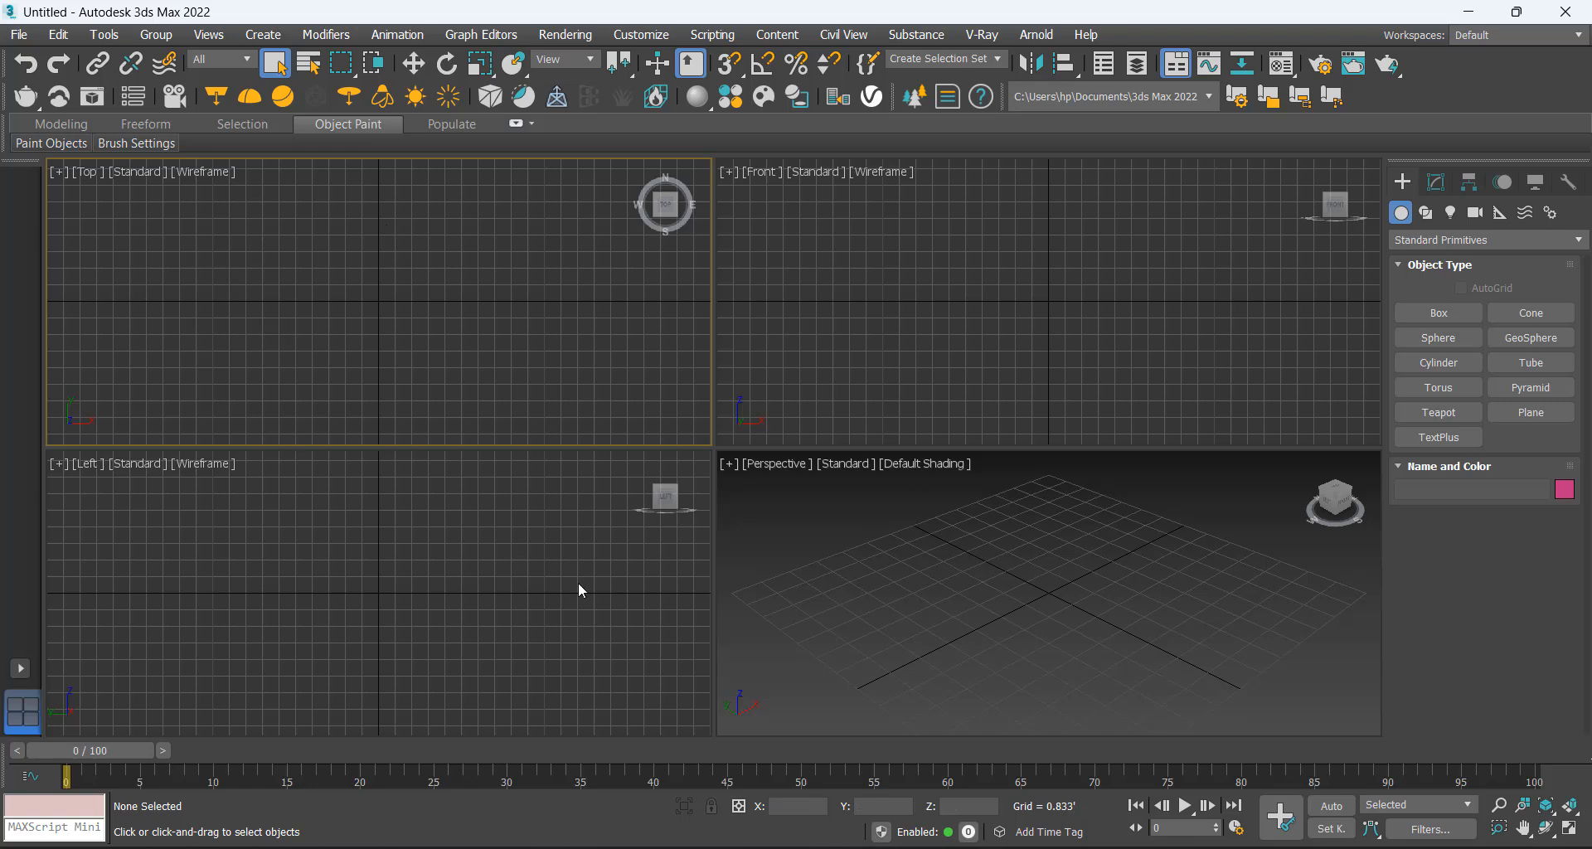
left_click(1070, 270)
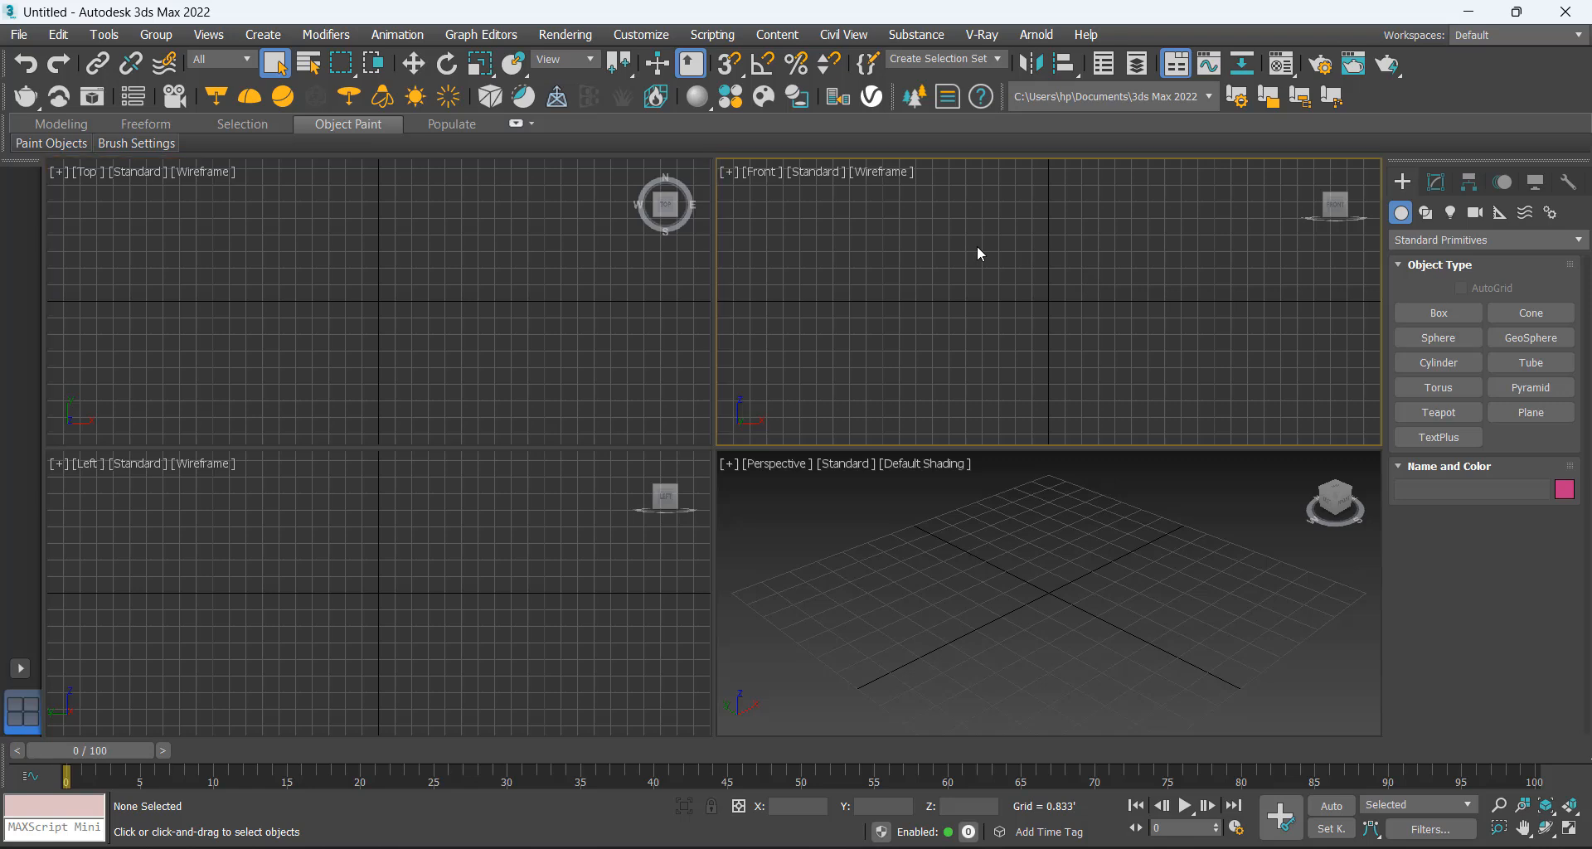
left_click(358, 541)
left_click(815, 620)
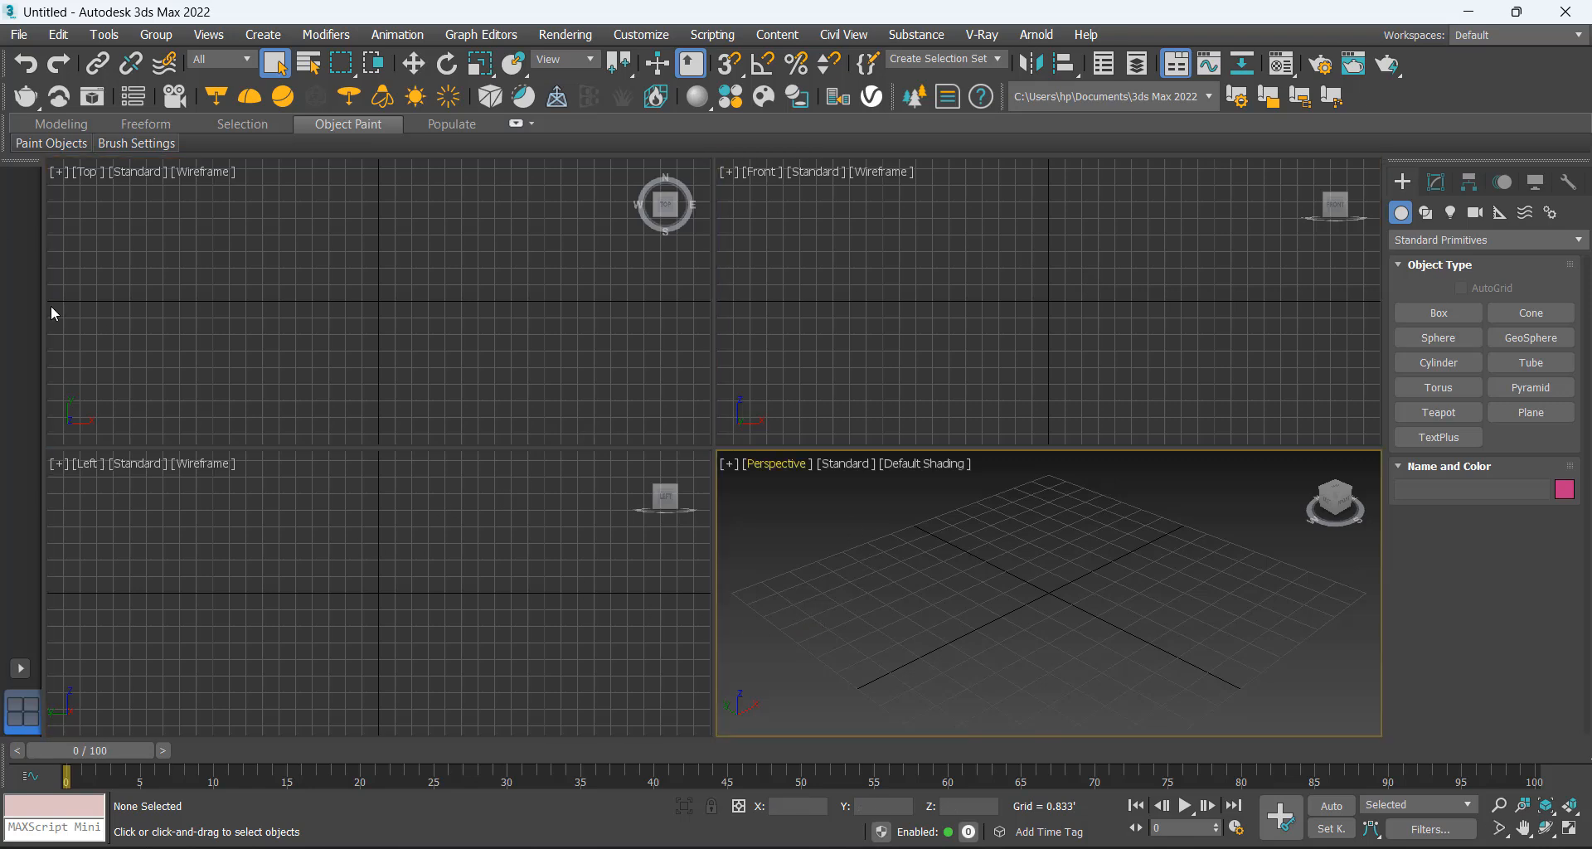
Switch the Top viewport to the Front view and the original Front viewport to the Top view
left_click(448, 239)
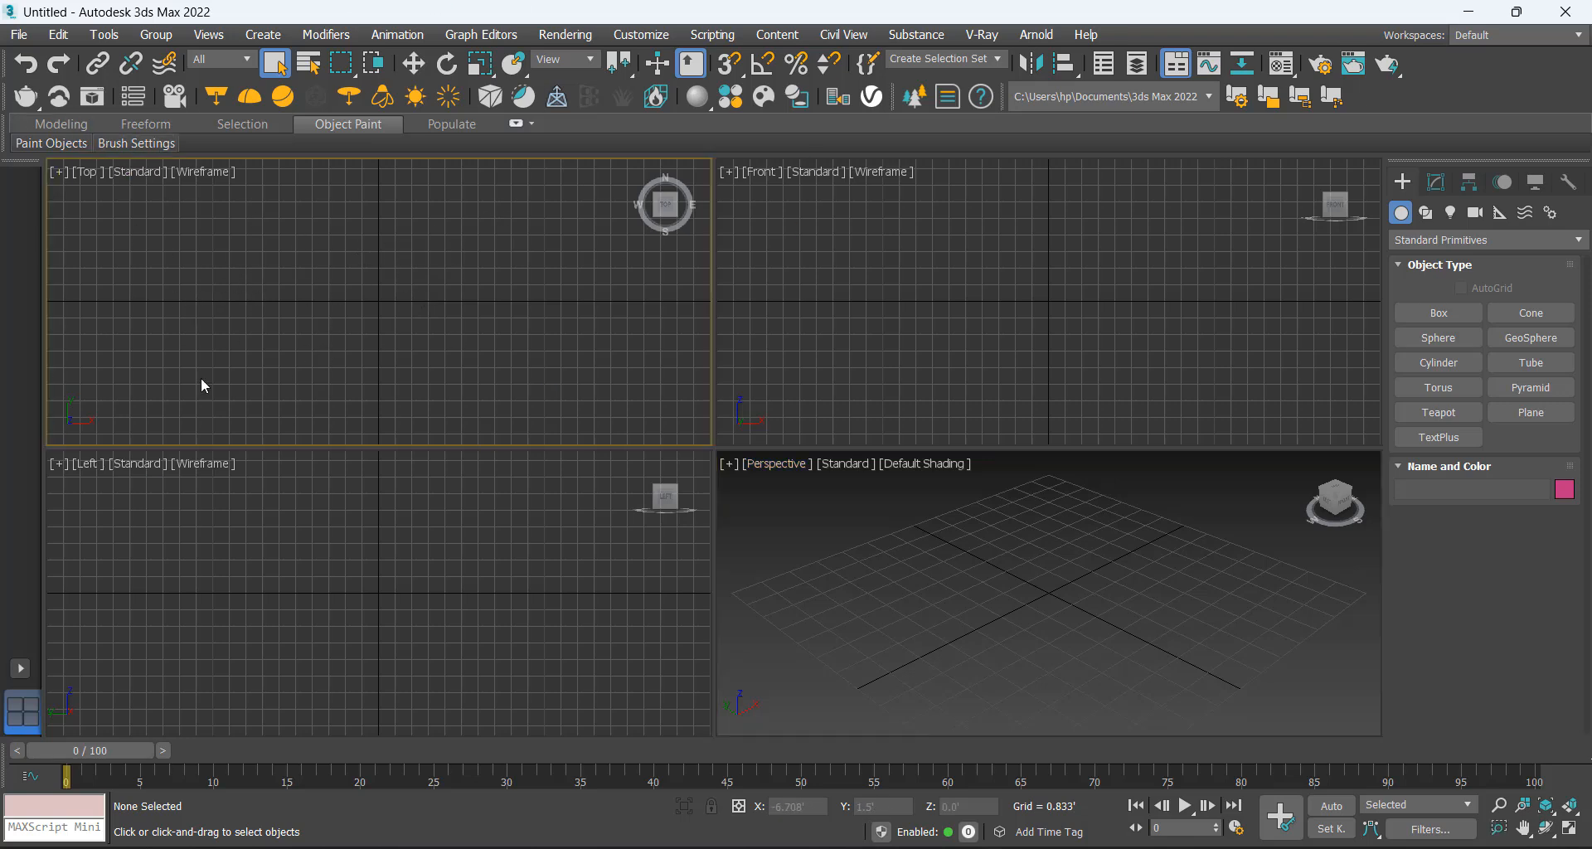
left_click(85, 170)
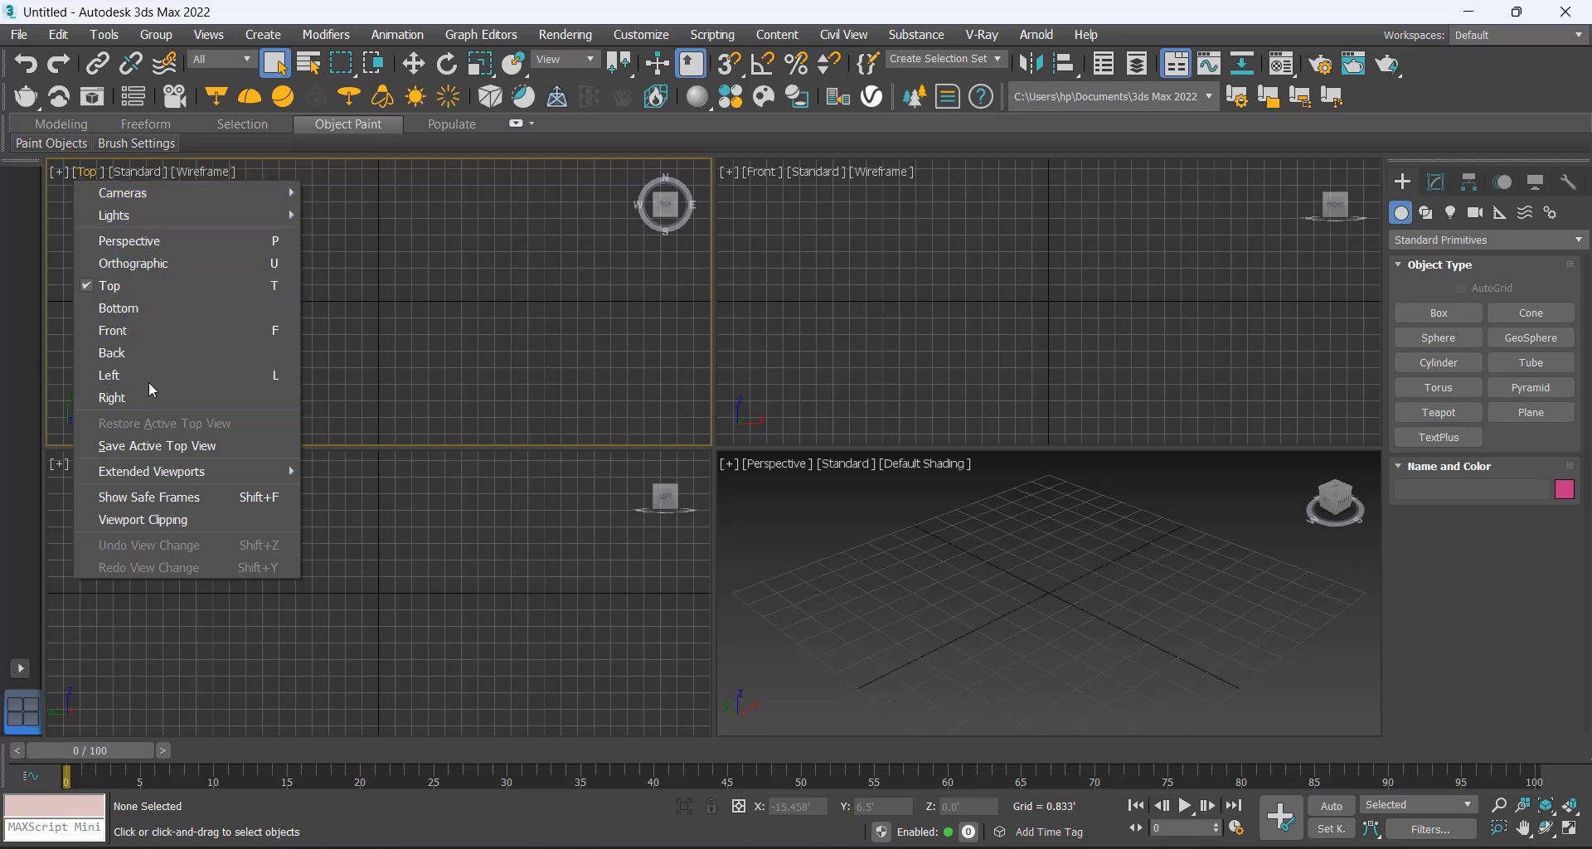
left_click(120, 332)
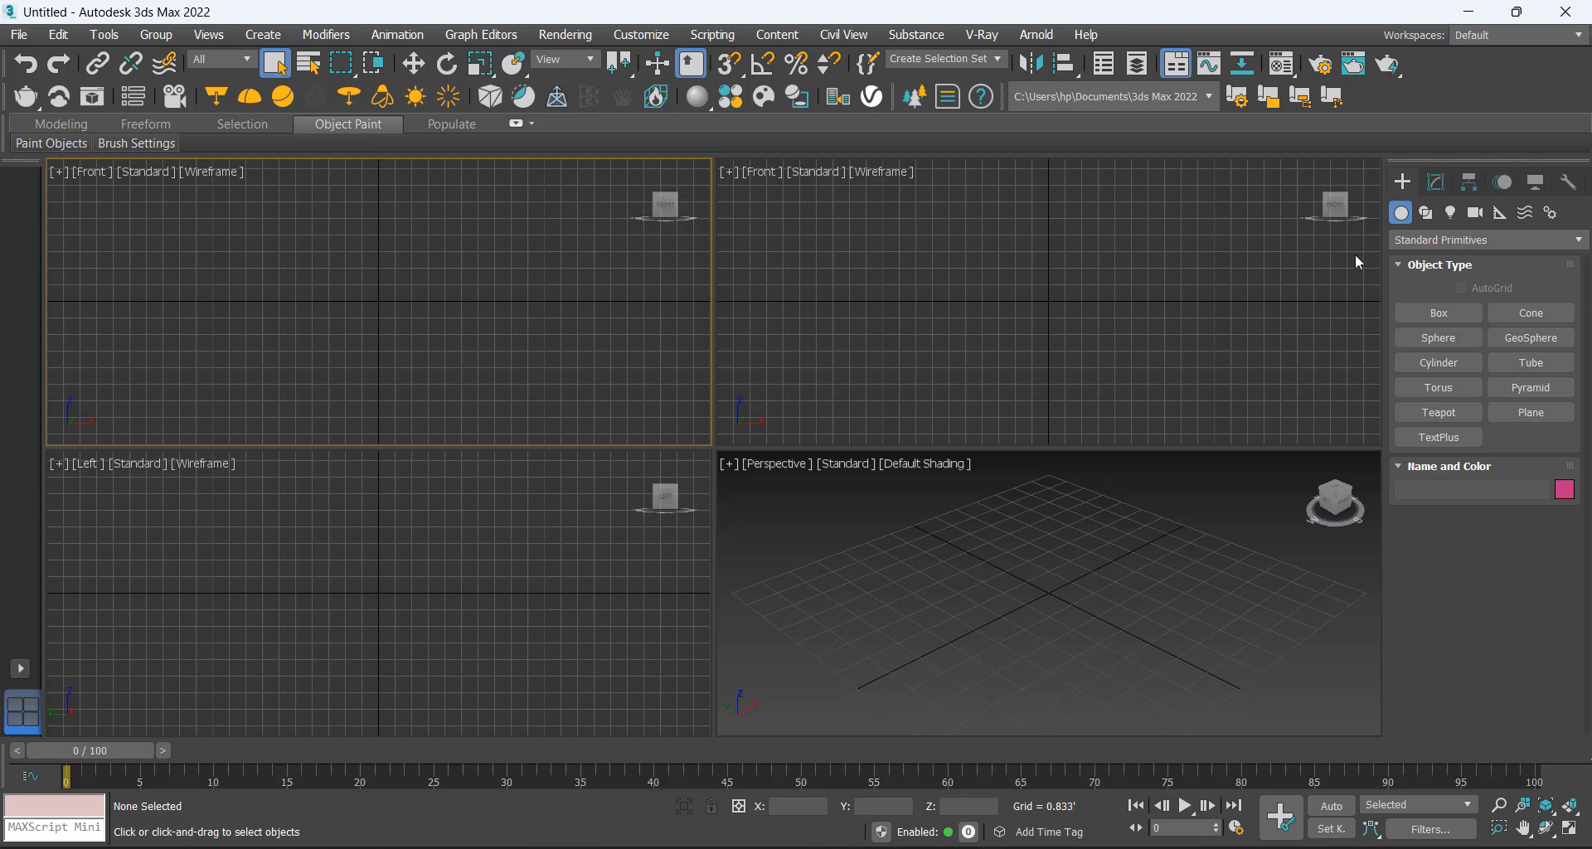
left_click(770, 172)
left_click(792, 281)
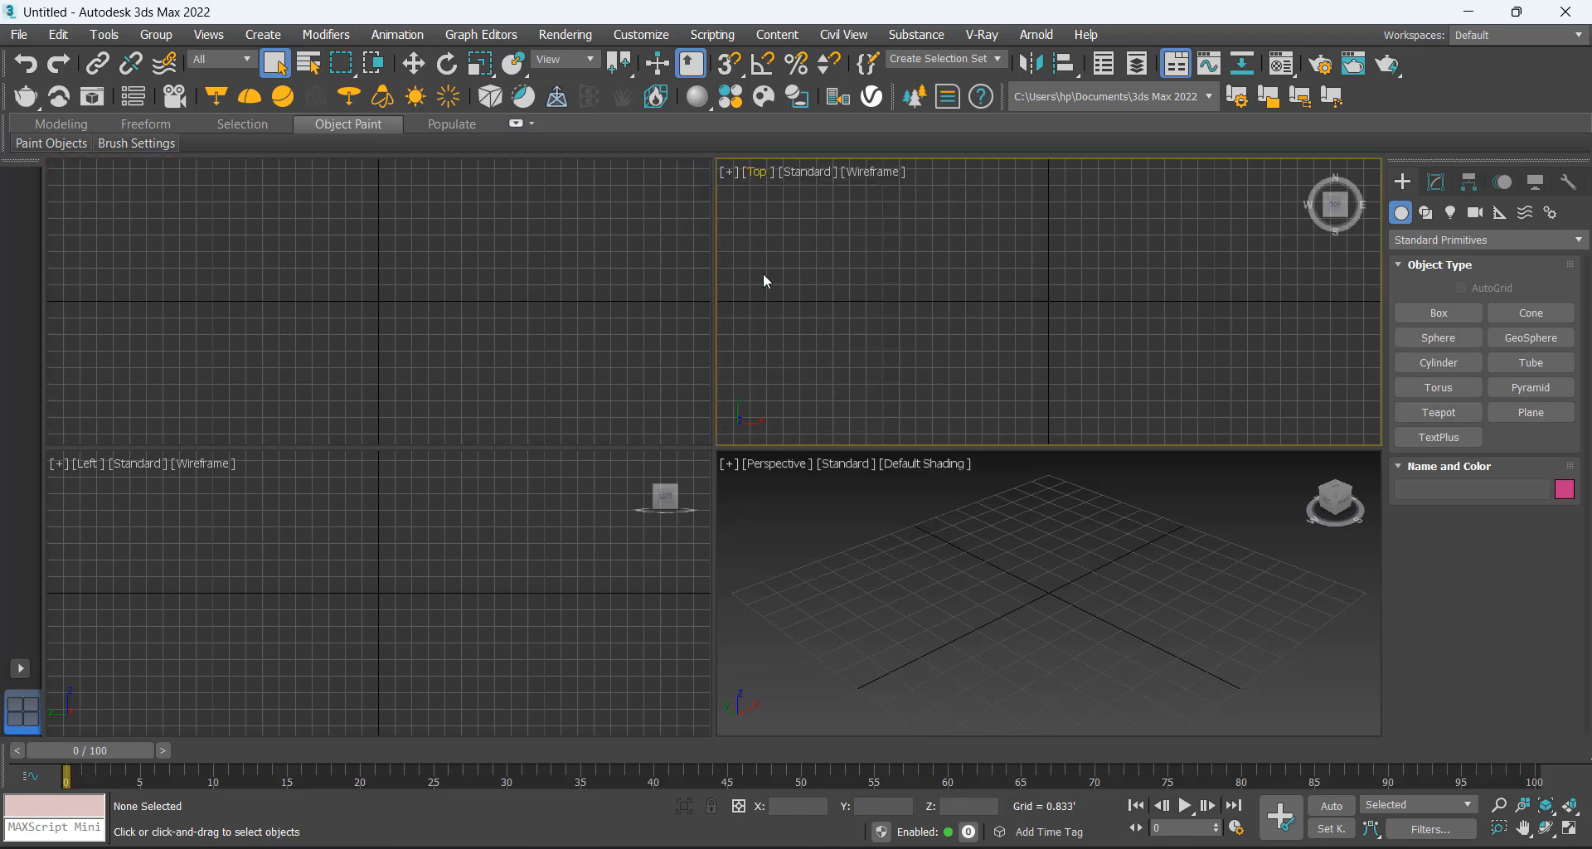
Swap the two upper viewports back to their original Top and Front views
left_click(410, 281)
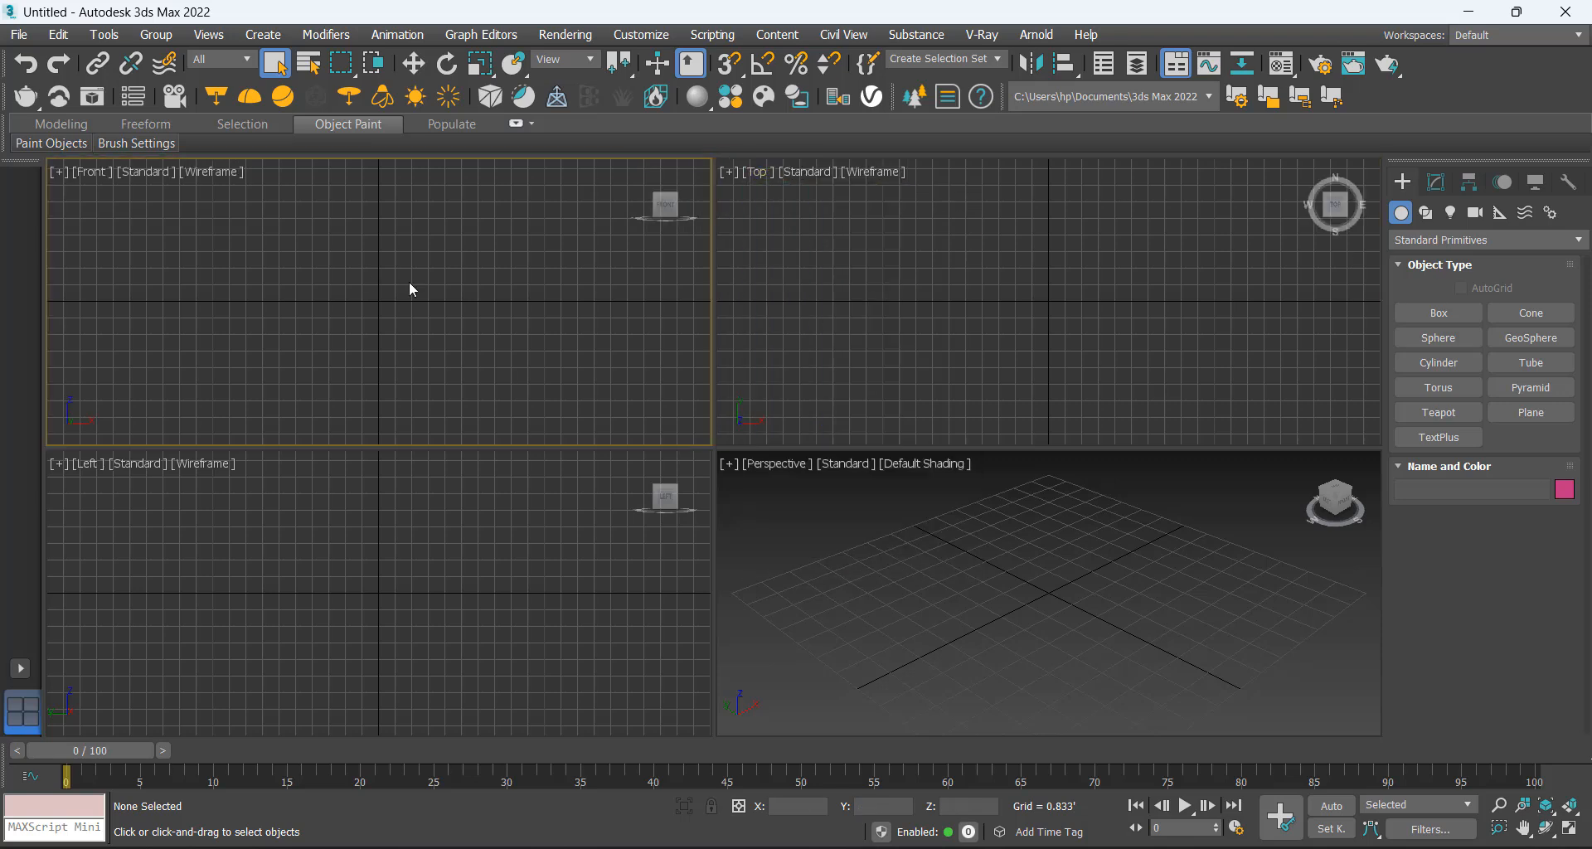
key("t")
left_click(778, 284)
key("f")
Activate the Top, Front and Left viewports in turn and make Perspective the active viewport
left_click(216, 277)
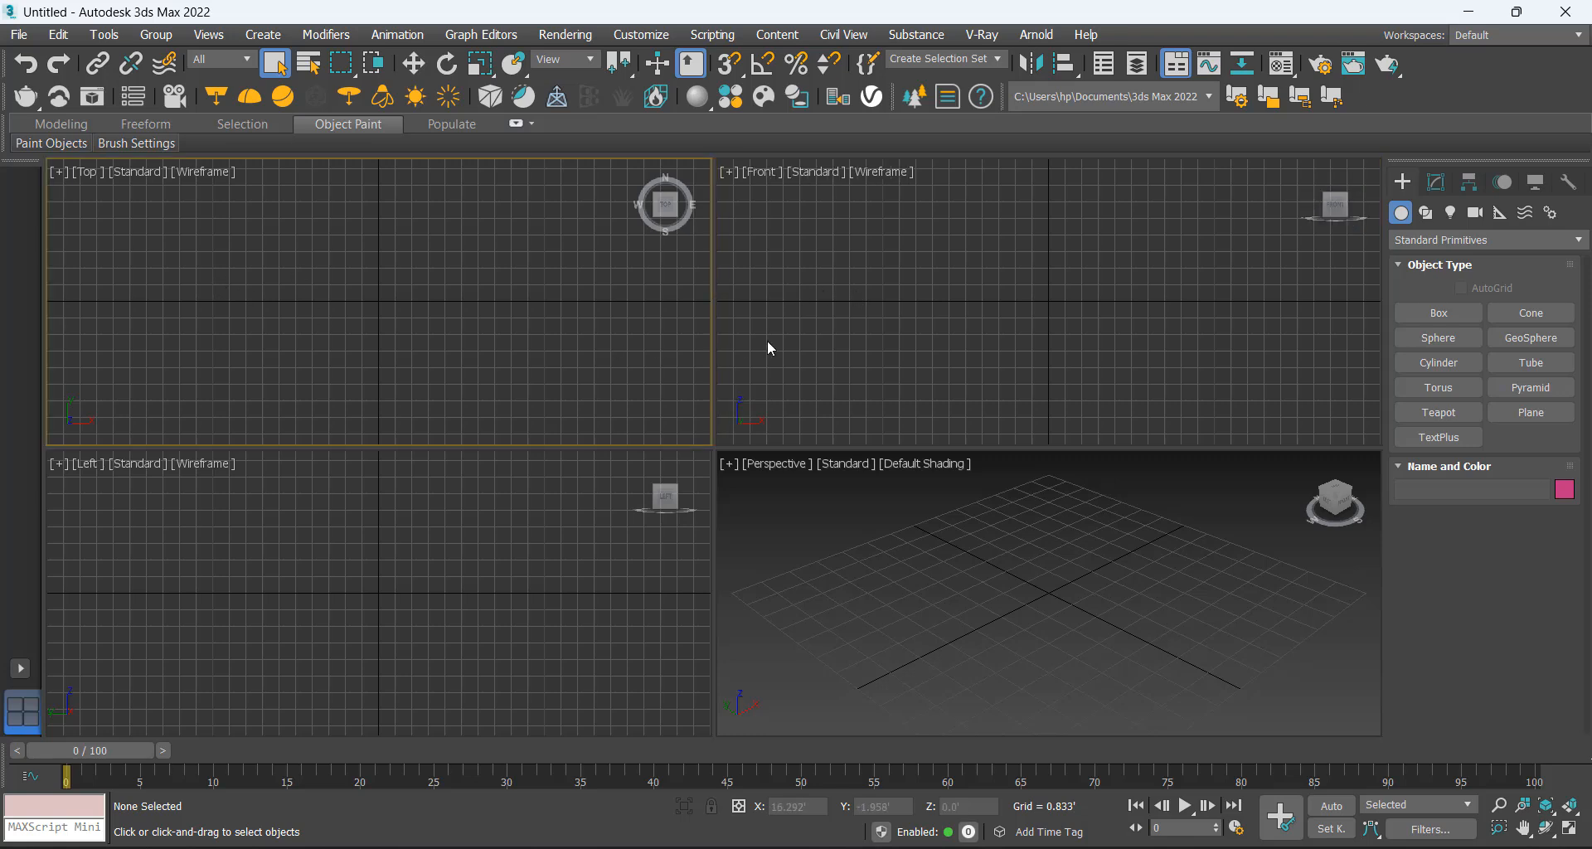
left_click(829, 305)
left_click(289, 611)
left_click(863, 611)
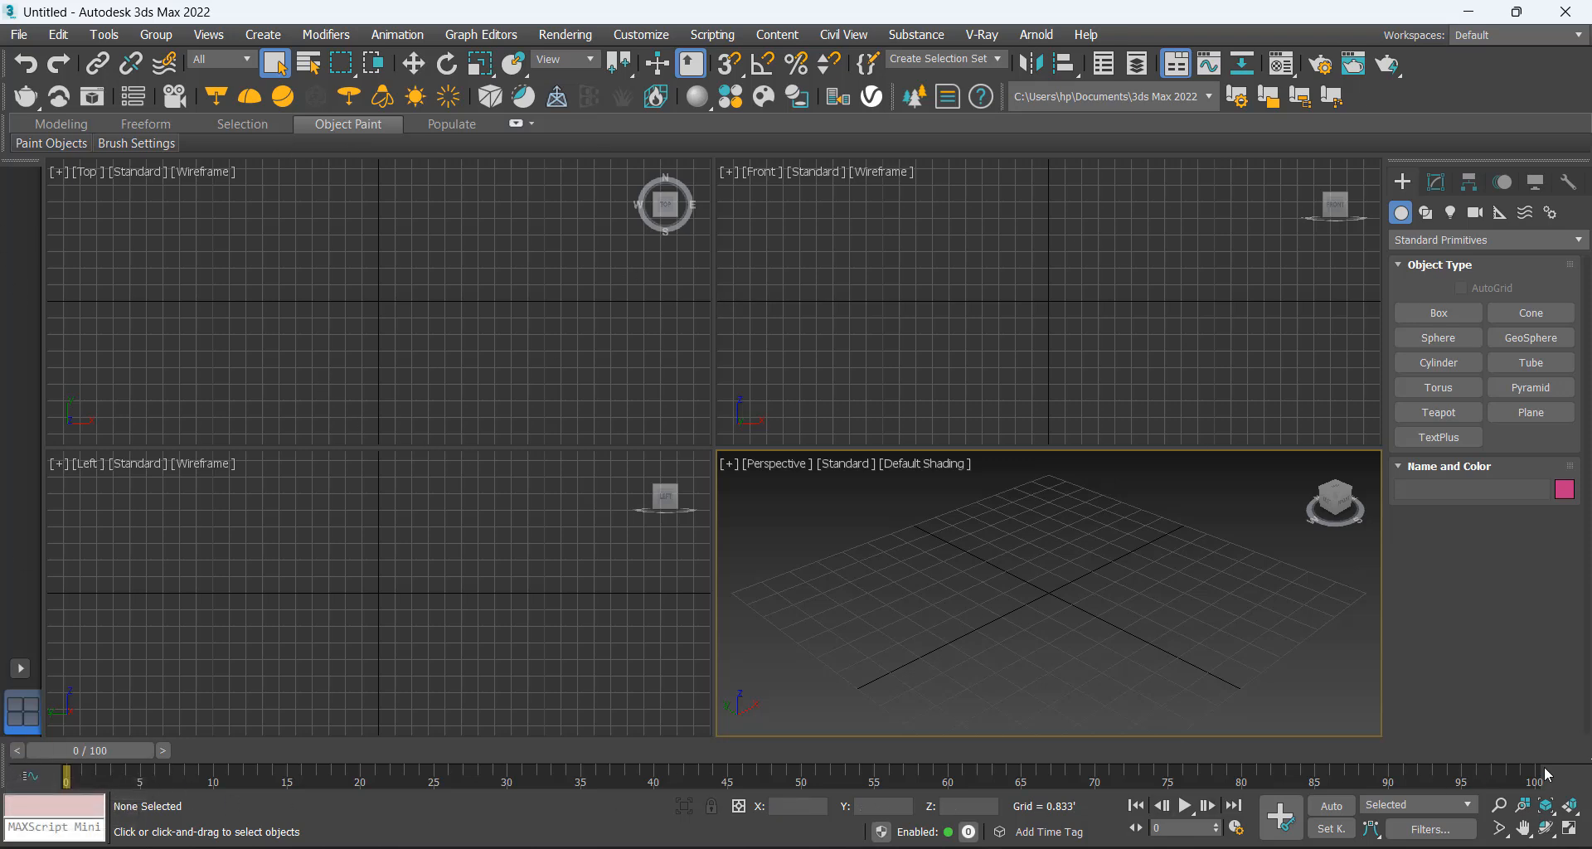
Try out the timeline by scrubbing the time slider and playing the animation, then return to frame 0
left_click_drag(87, 753, 3, 807)
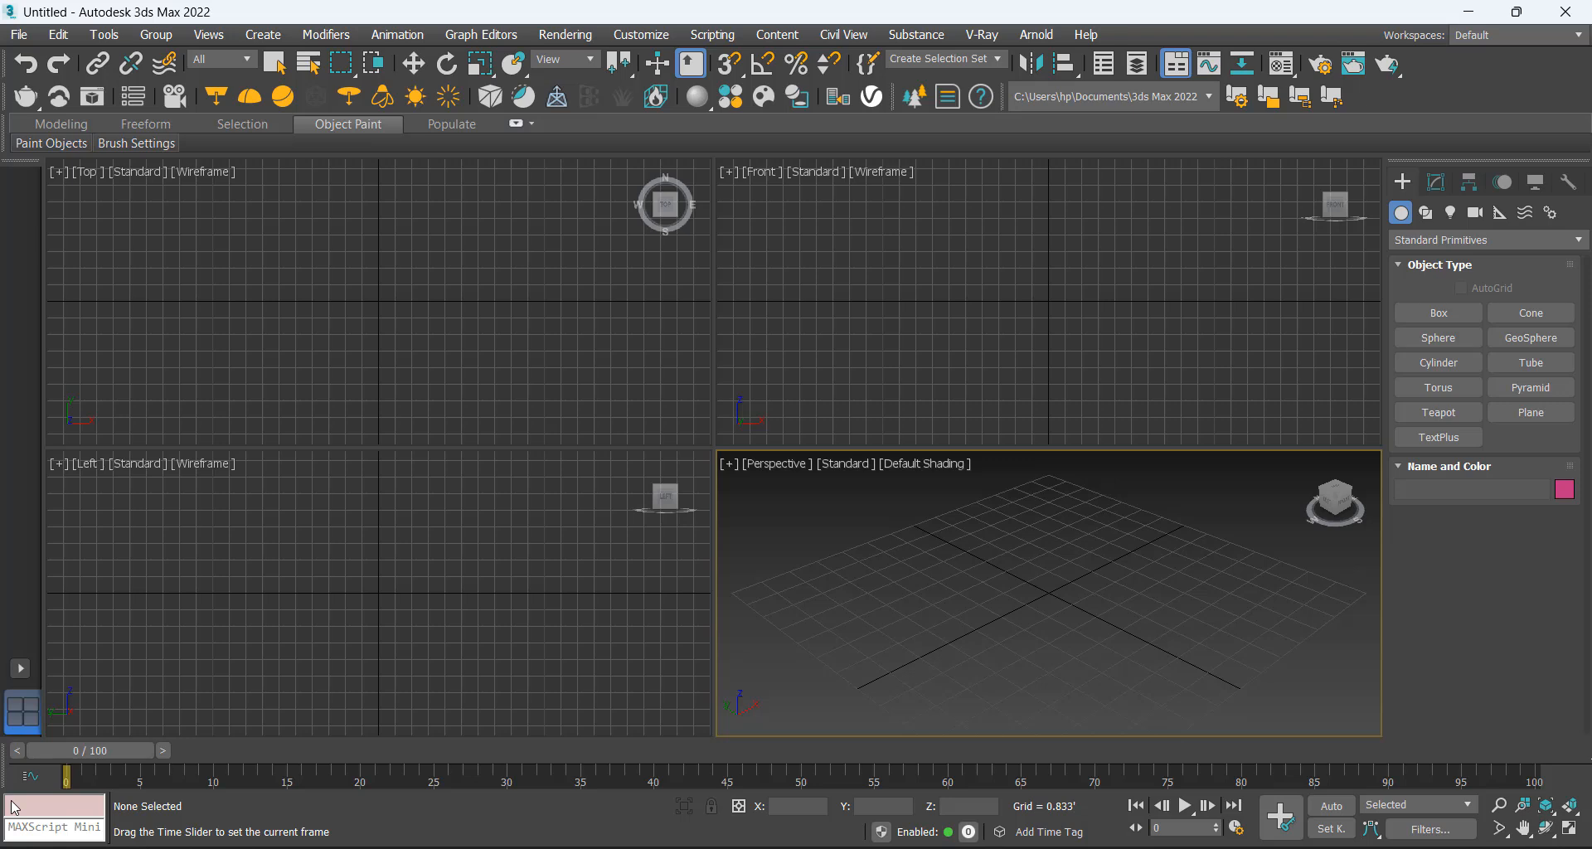
mouse_move(91, 750)
left_mouse_down()
mouse_move(1499, 751)
mouse_move(91, 751)
left_mouse_up()
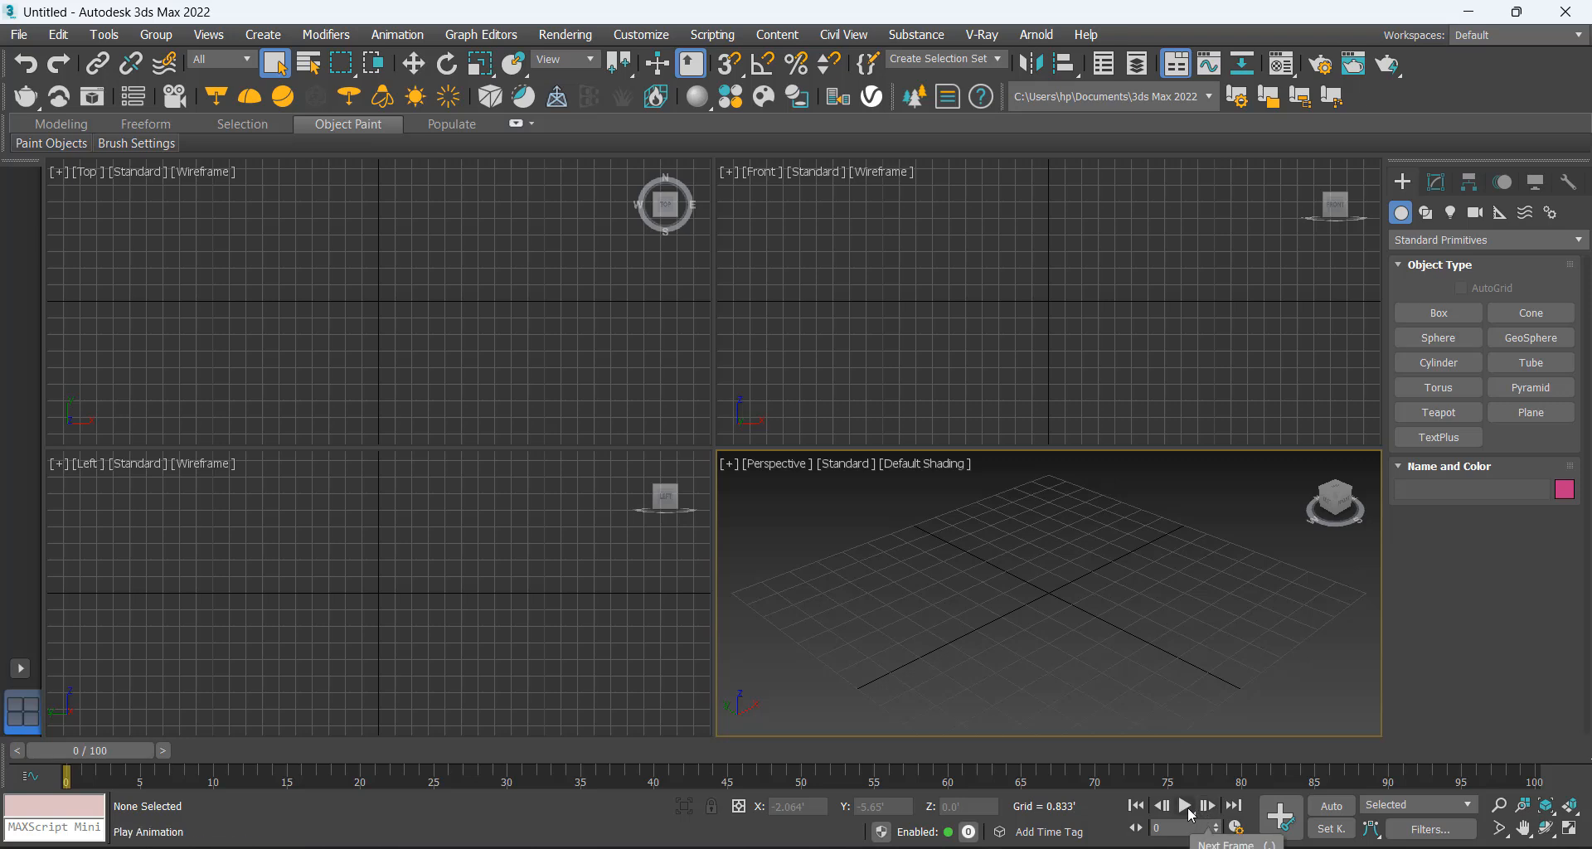
left_click(1189, 813)
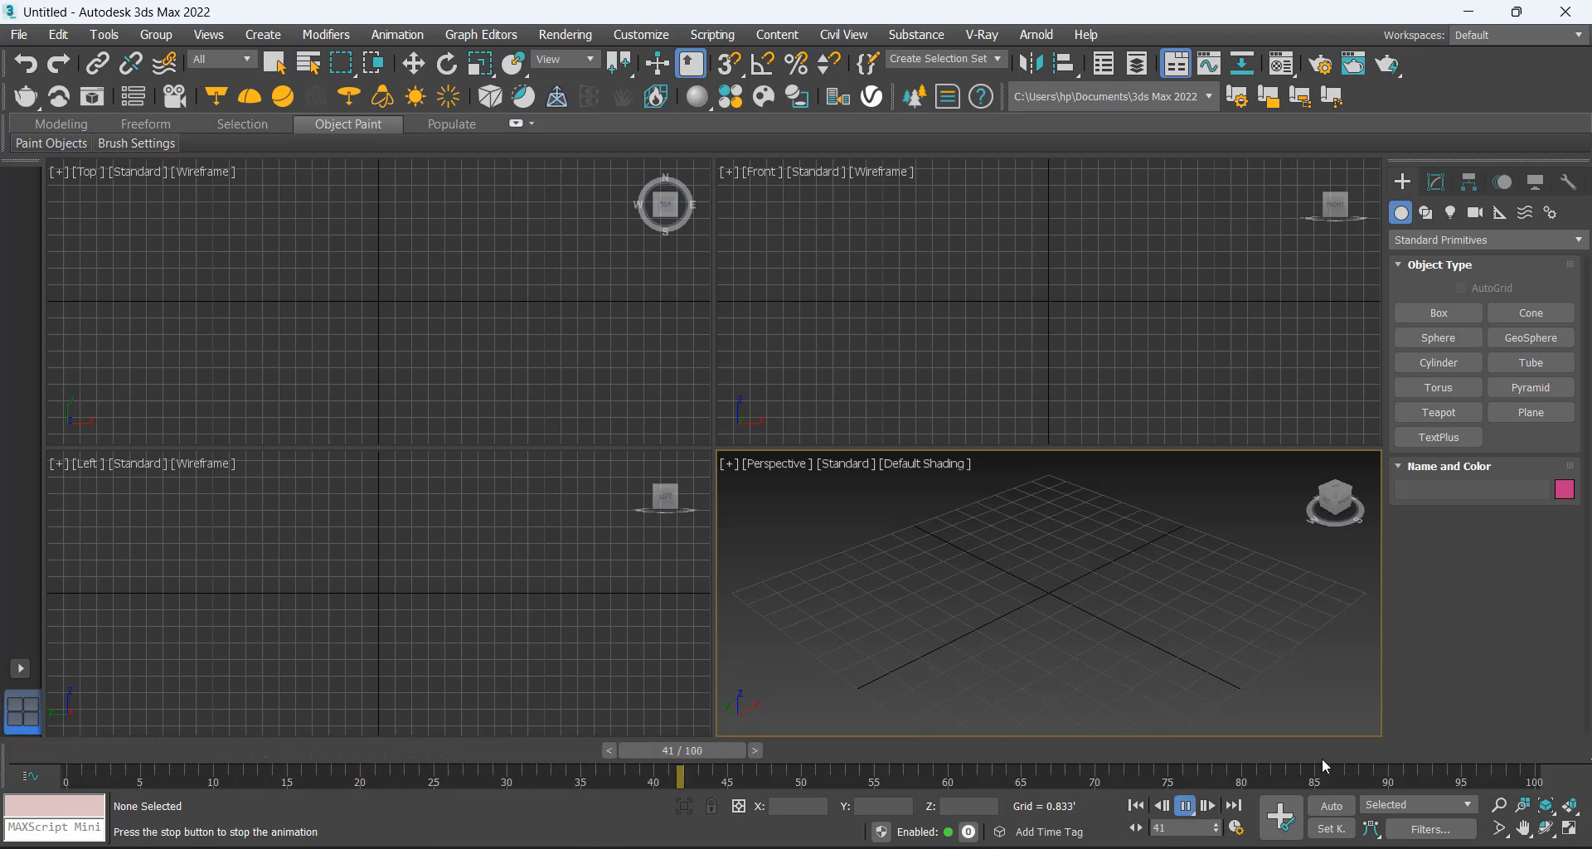
left_click_drag(1084, 751, 91, 750)
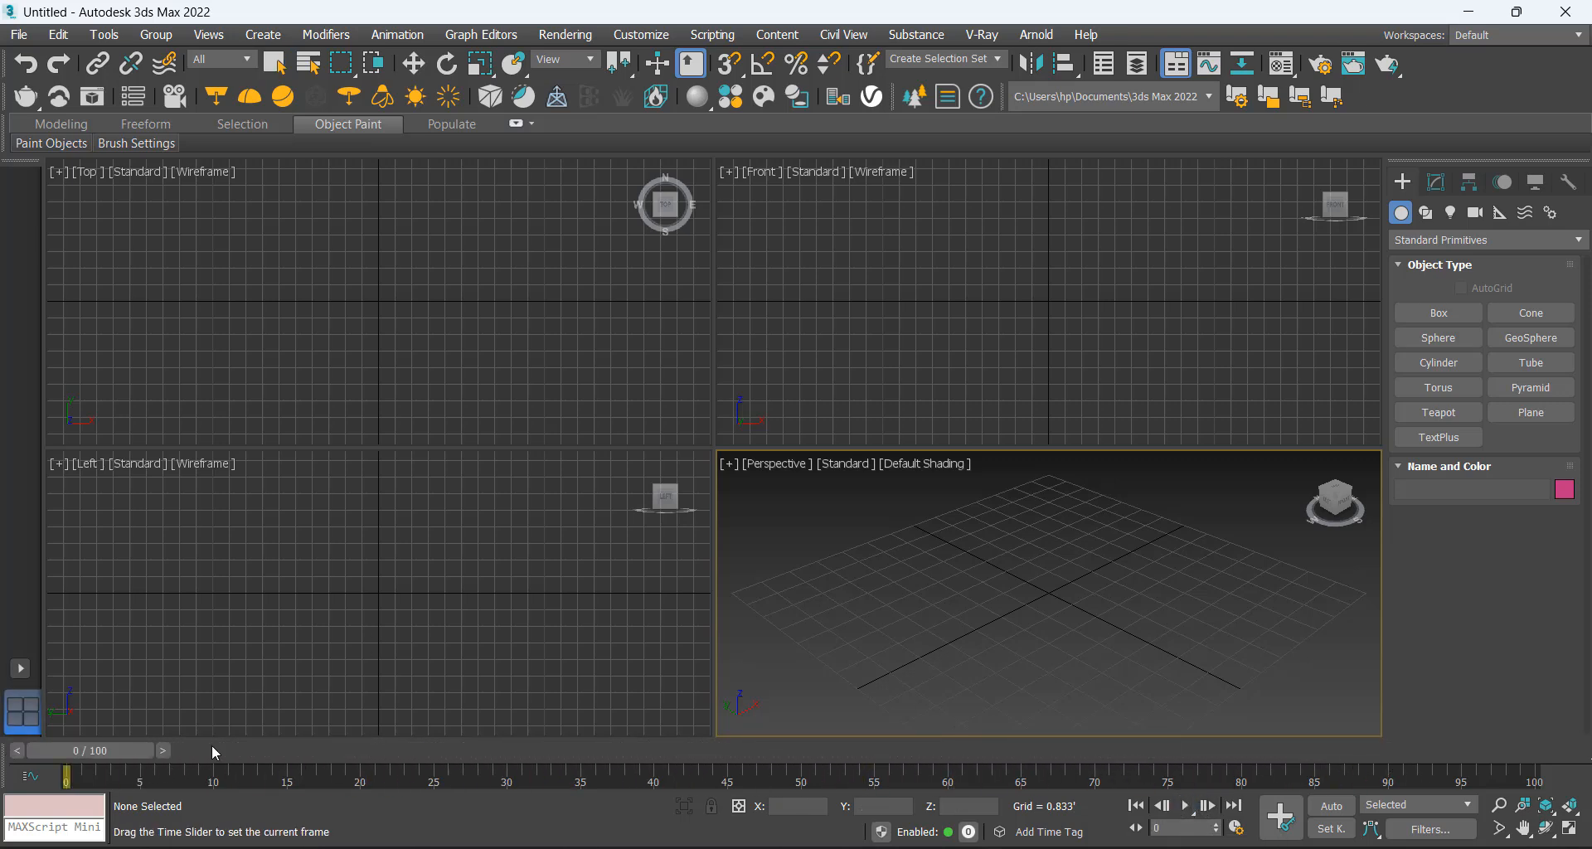
left_click_drag(214, 752, 91, 750)
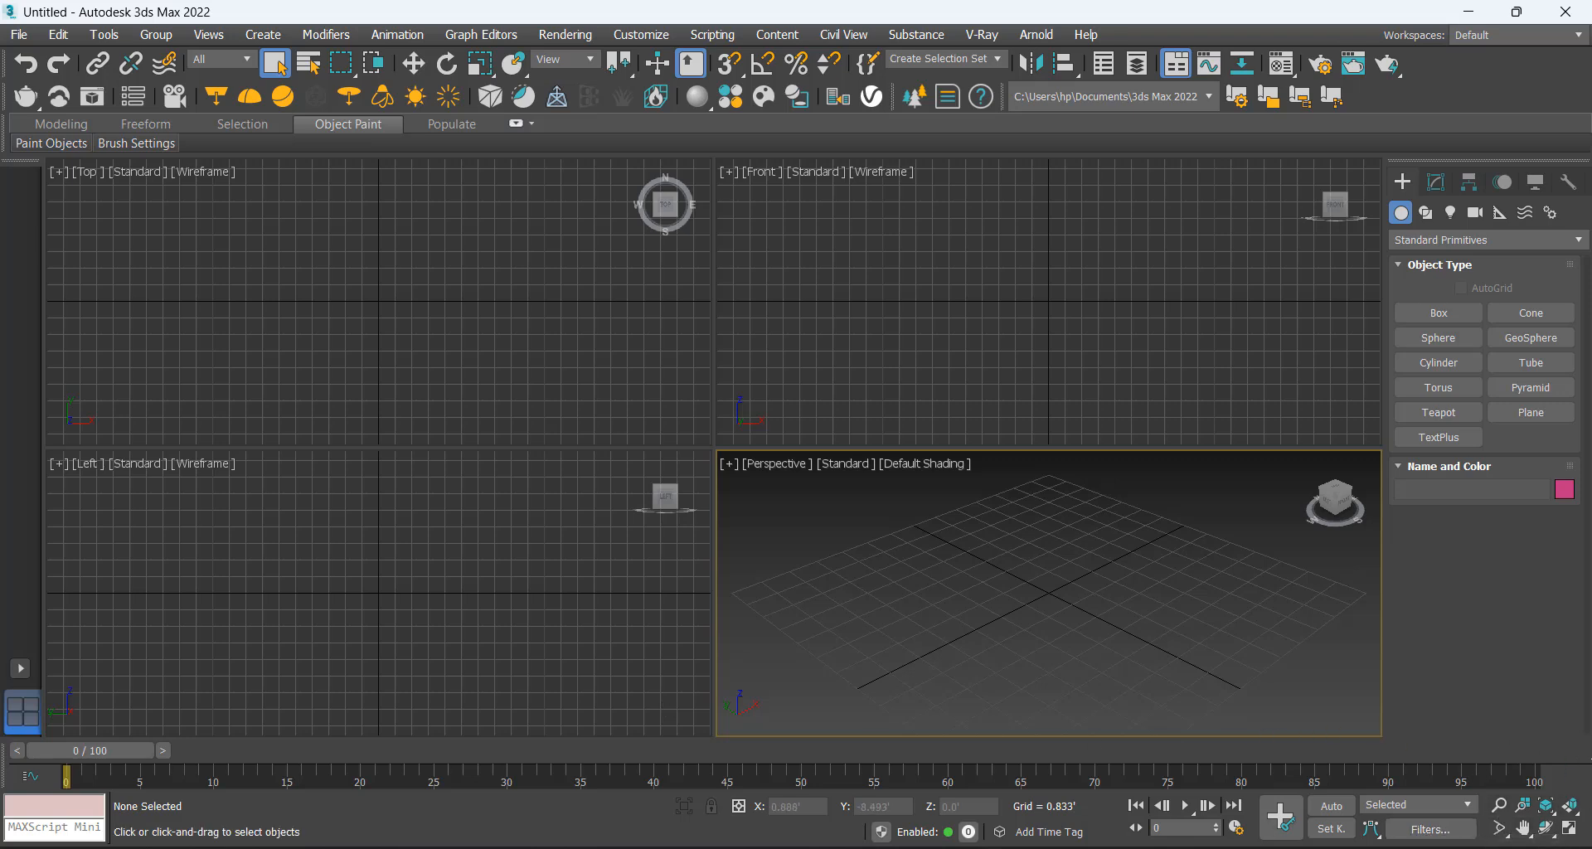
Zoom the Perspective view in and out with the Zoom tool, leaving it slightly zoomed out
left_click(1501, 806)
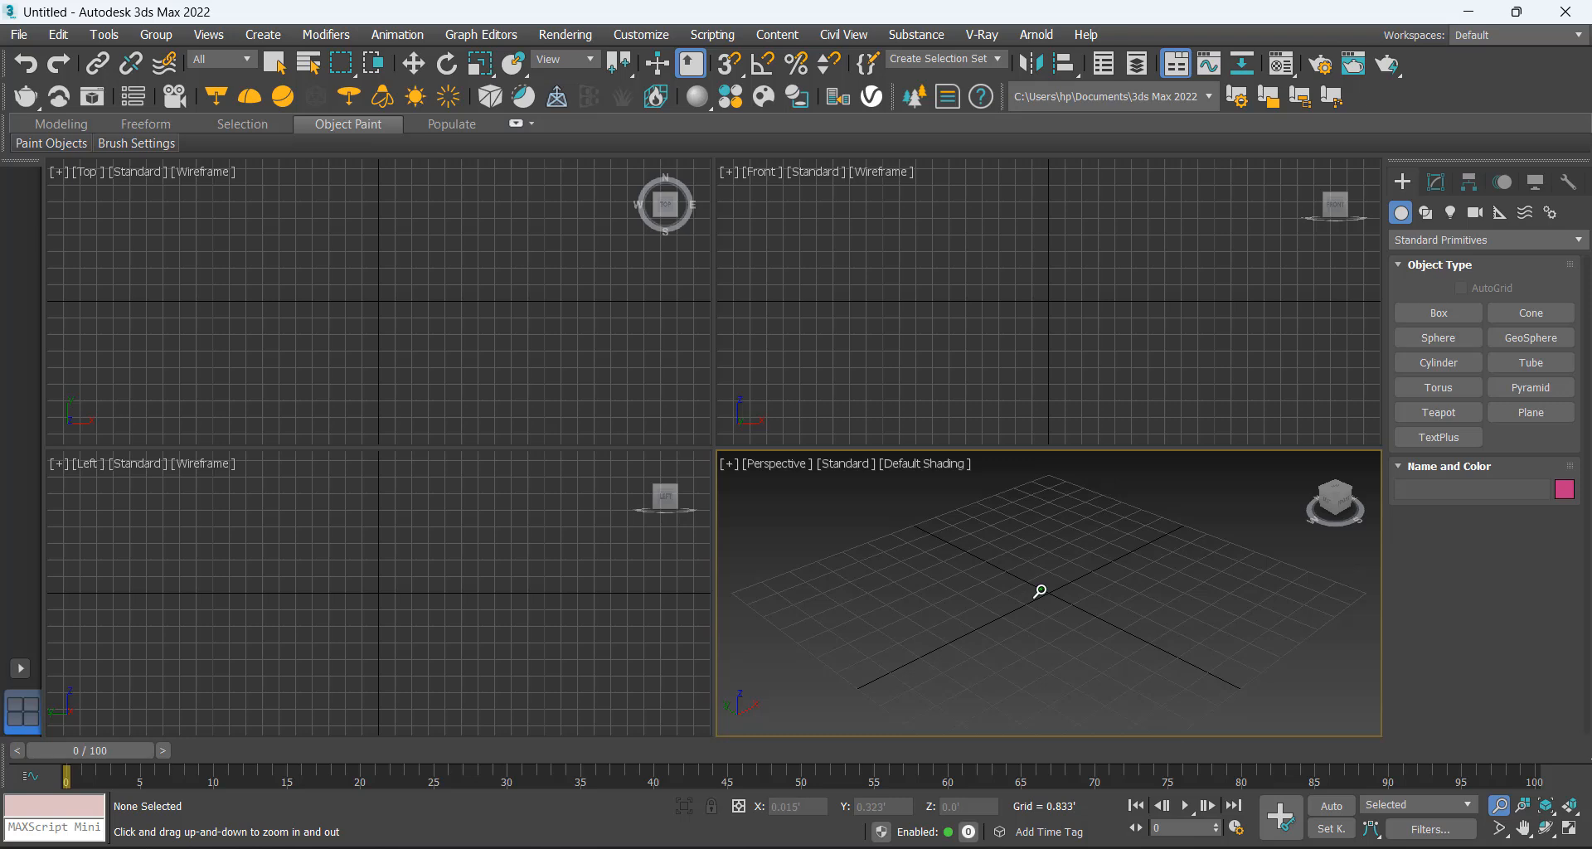
mouse_move(1039, 591)
left_mouse_down()
mouse_move(1062, 515)
mouse_move(1070, 648)
left_mouse_up()
left_click_drag(1043, 569, 1057, 774)
mouse_move(1055, 661)
left_mouse_down()
mouse_move(1048, 535)
mouse_move(1045, 555)
left_mouse_up()
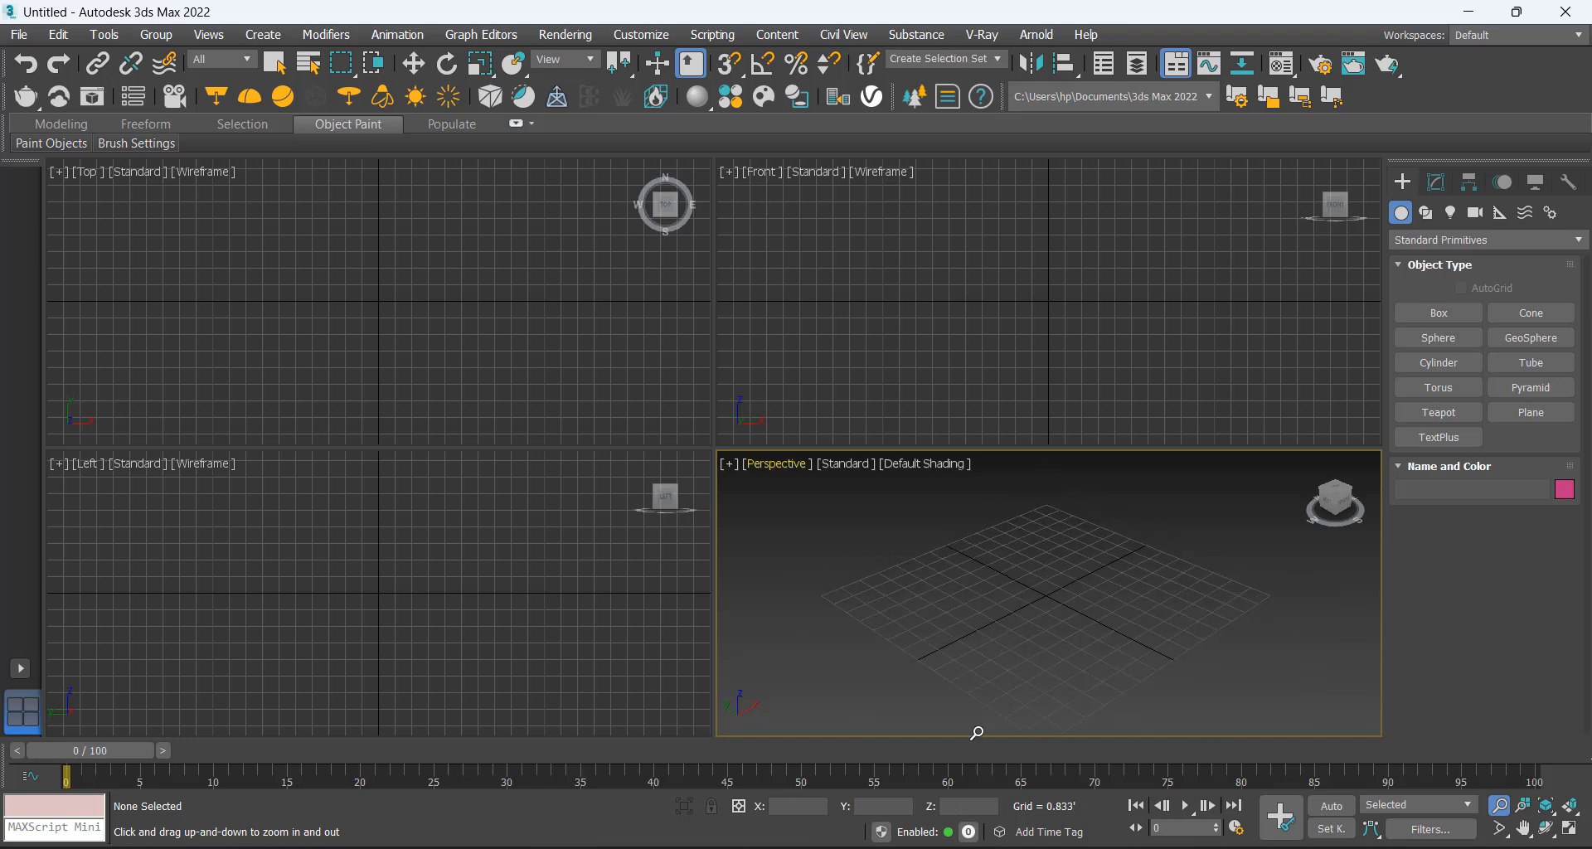
Zoom all four viewports together in and out with the Zoom All tool
left_click(1525, 807)
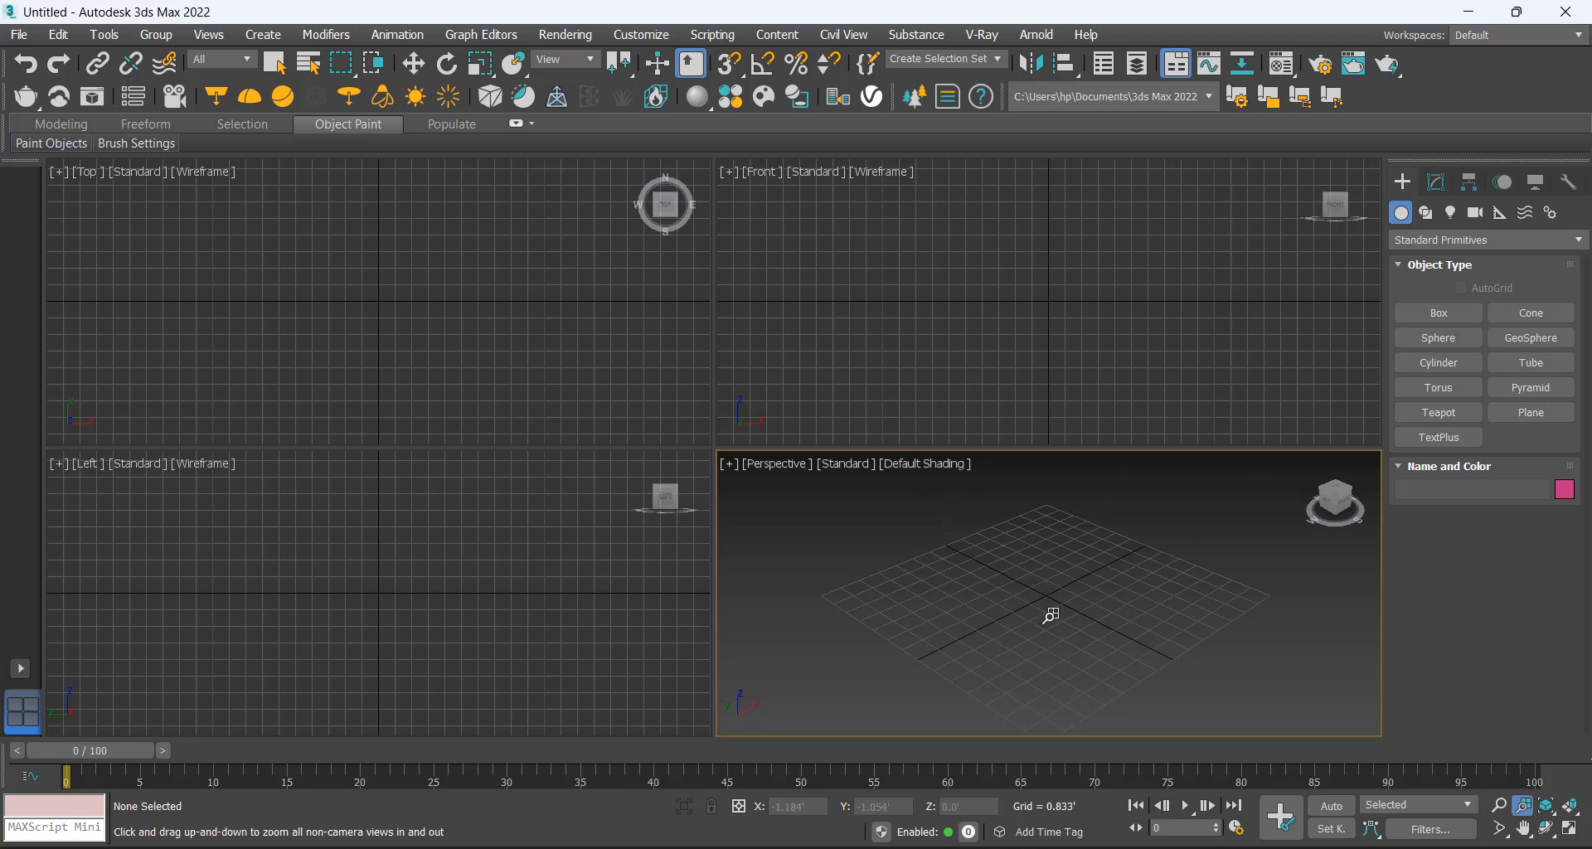
mouse_move(1056, 612)
left_mouse_down()
mouse_move(1077, 519)
mouse_move(1037, 636)
mouse_move(1042, 569)
mouse_move(1059, 654)
mouse_move(1048, 540)
mouse_move(1055, 619)
mouse_move(1063, 509)
mouse_move(962, 625)
mouse_move(980, 543)
mouse_move(1082, 437)
mouse_move(1066, 580)
mouse_move(1020, 655)
mouse_move(1069, 594)
left_mouse_up()
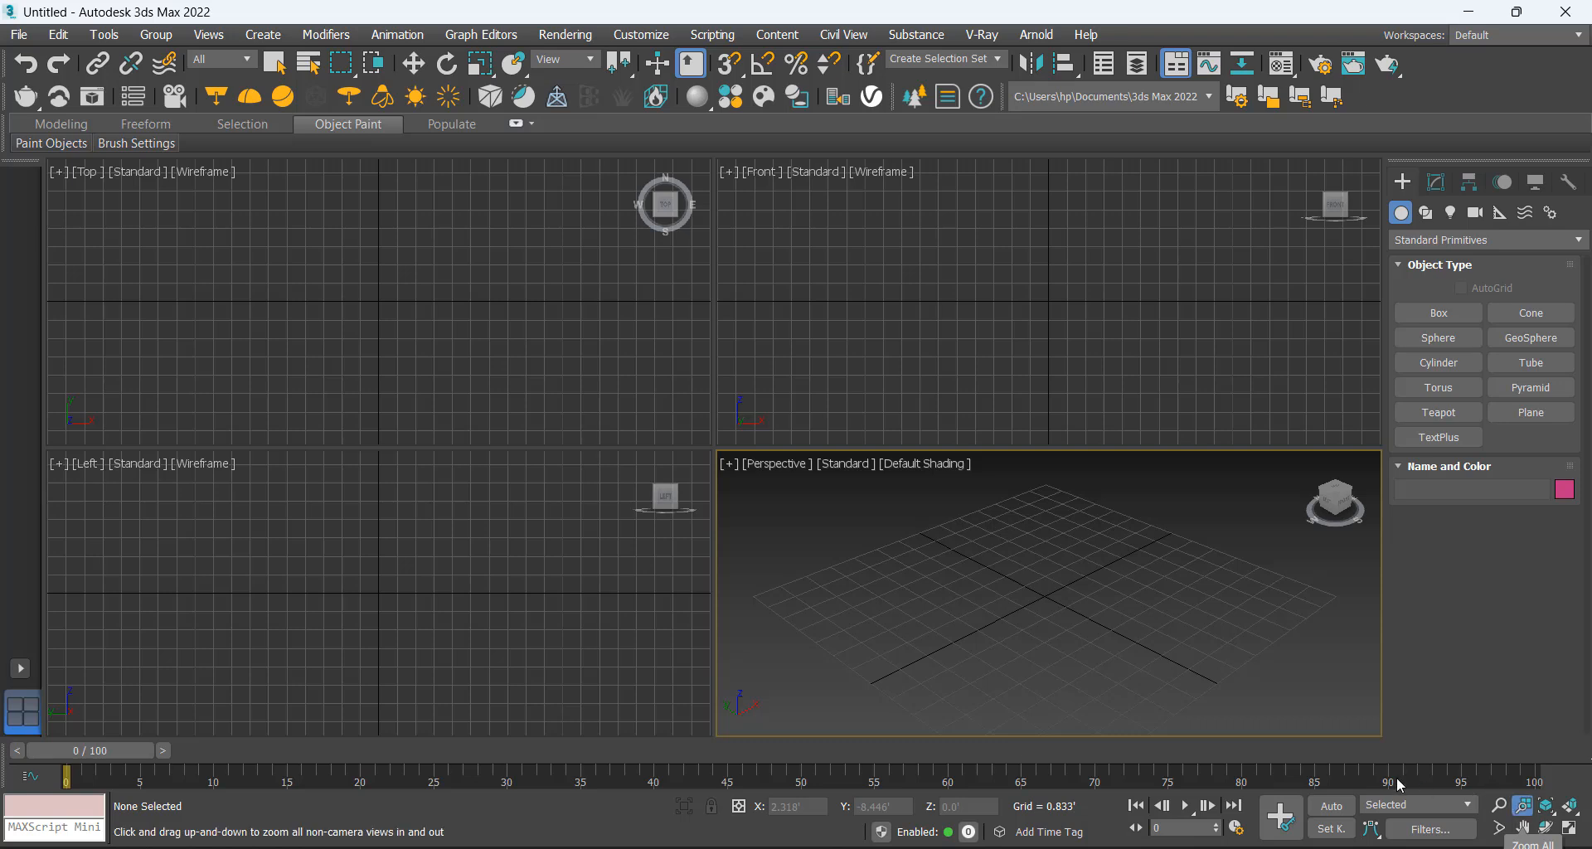
left_click_drag(1004, 542, 1020, 561)
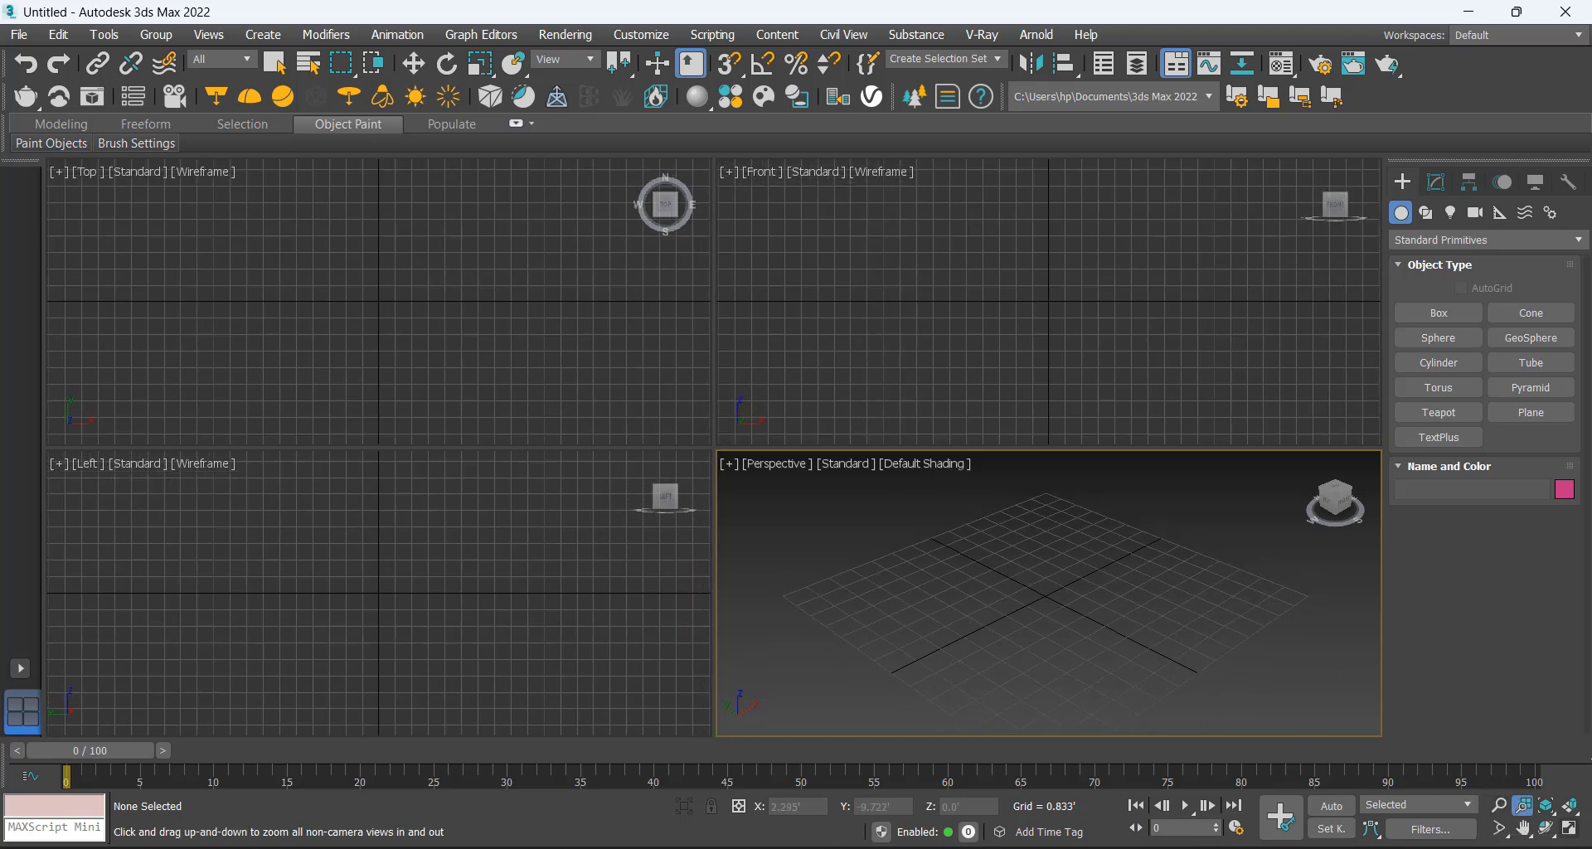
Pan the Perspective view with the Pan View tool, shifting the grid up and to the left
left_click(1524, 828)
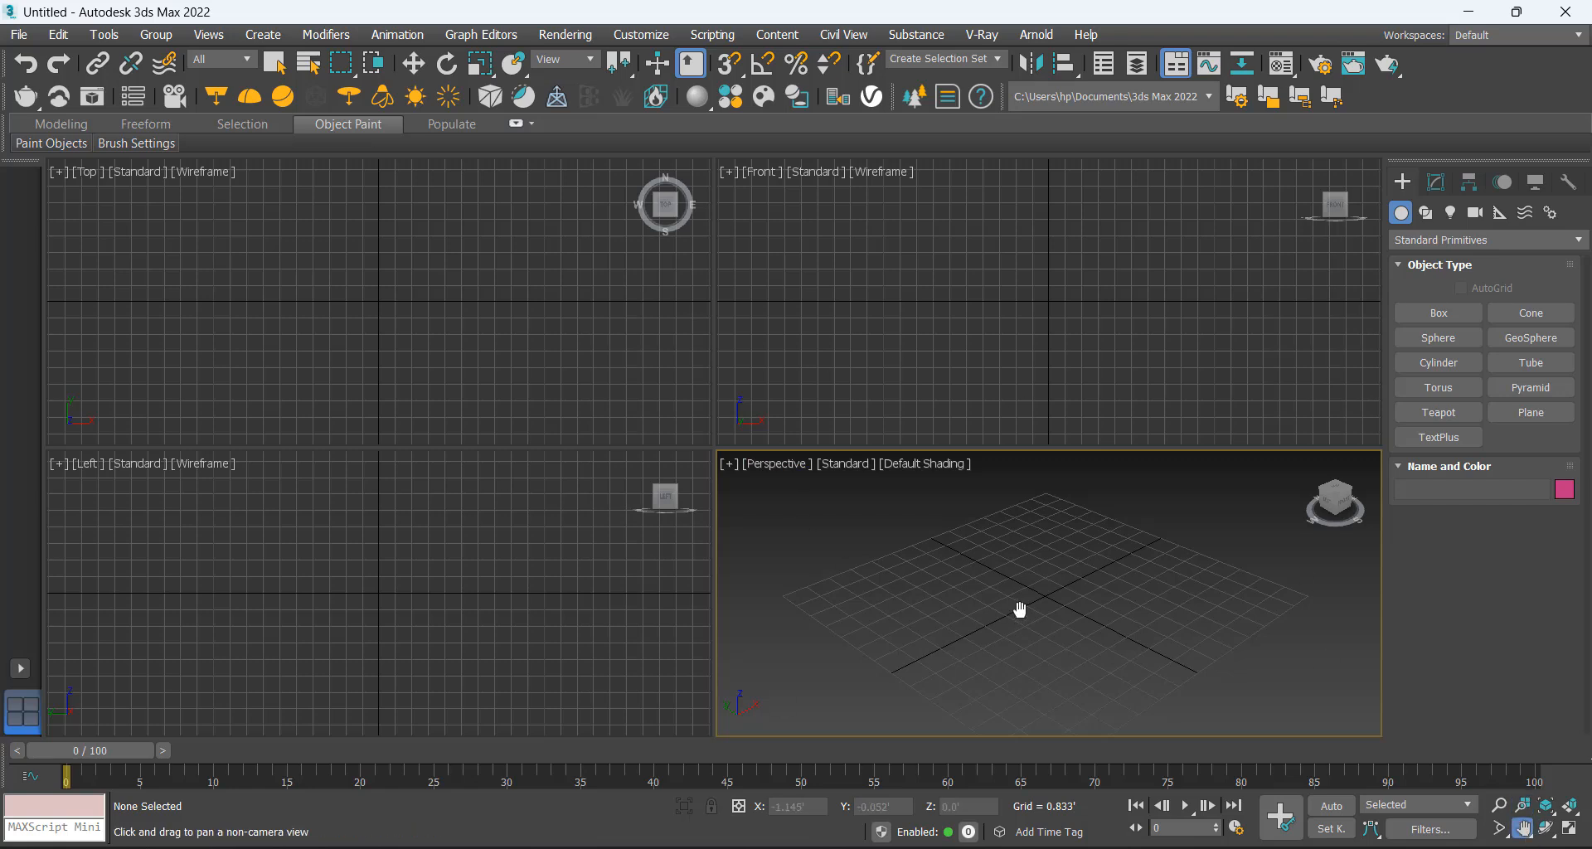
left_click_drag(1055, 589, 819, 496)
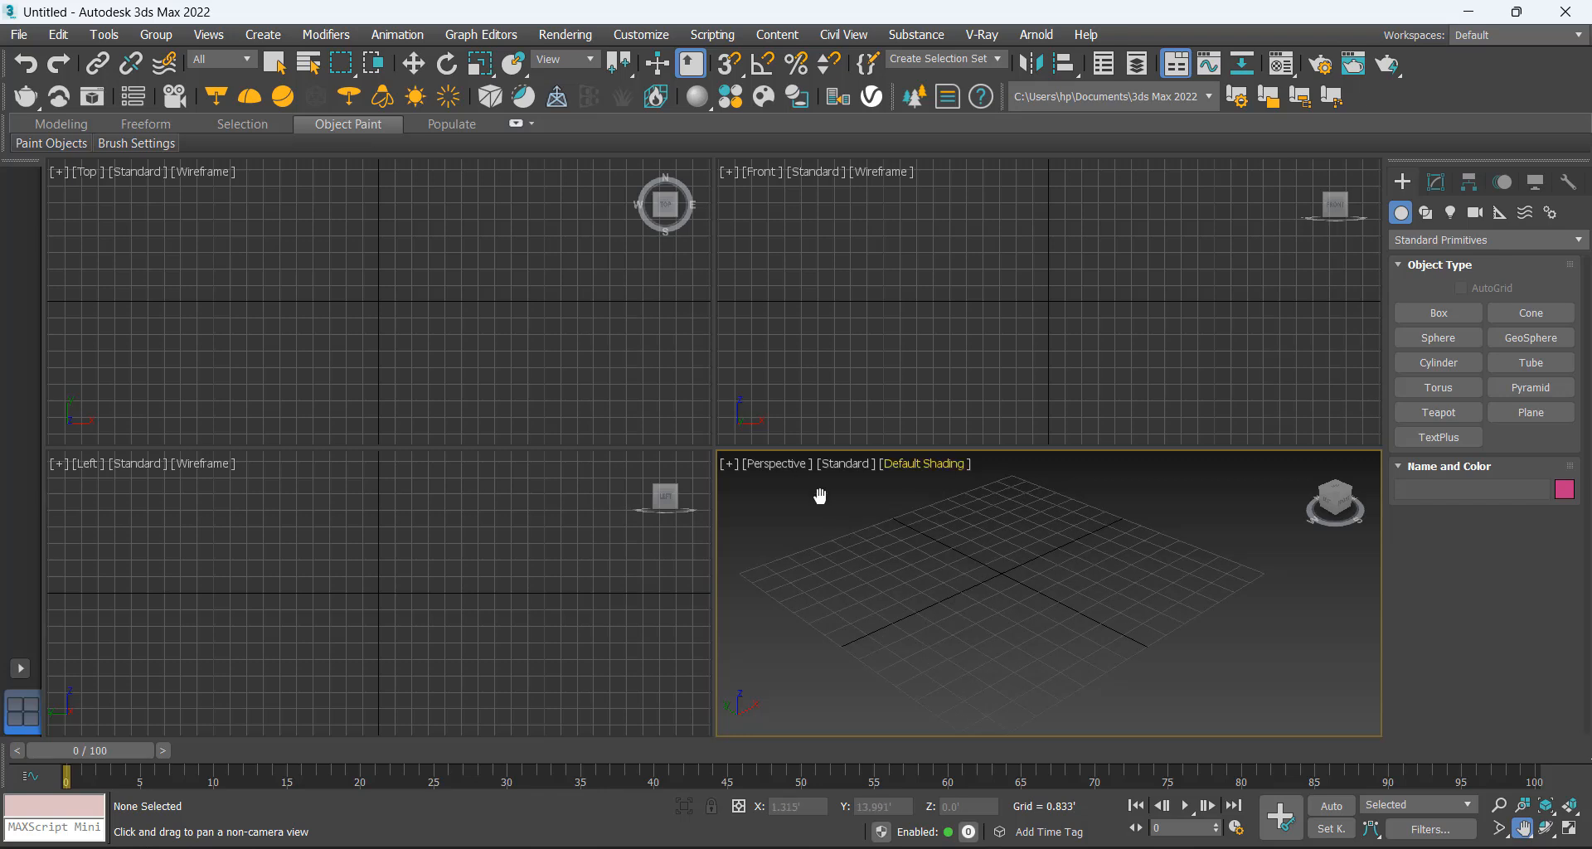
Pan the Perspective view a little further, and rotate it with the Orbit tool so the grid turns and tilts
left_click_drag(999, 572, 1076, 630)
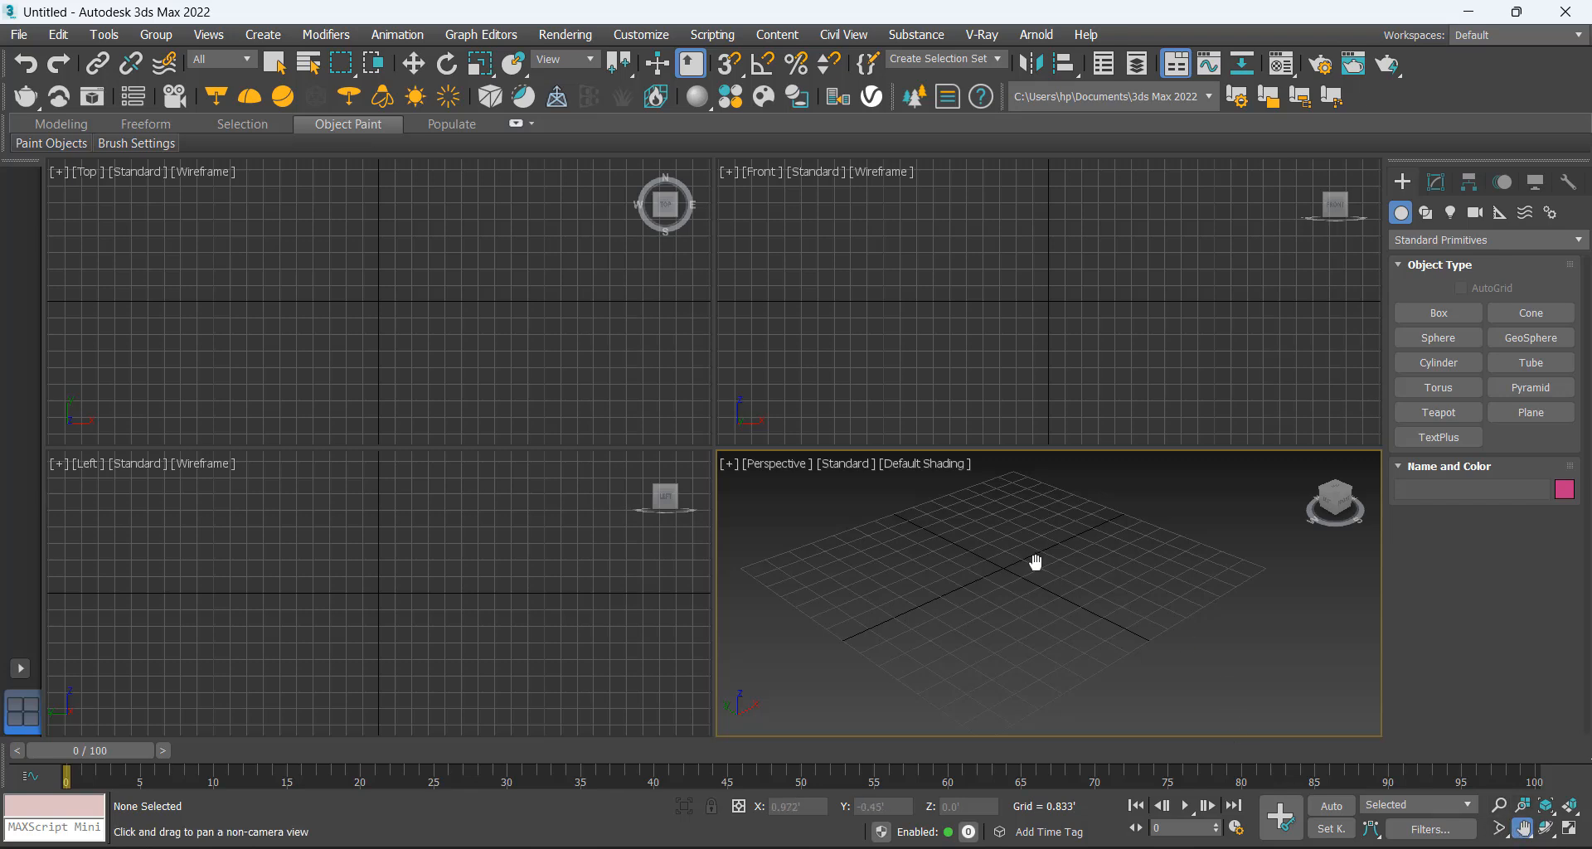
key("Escape")
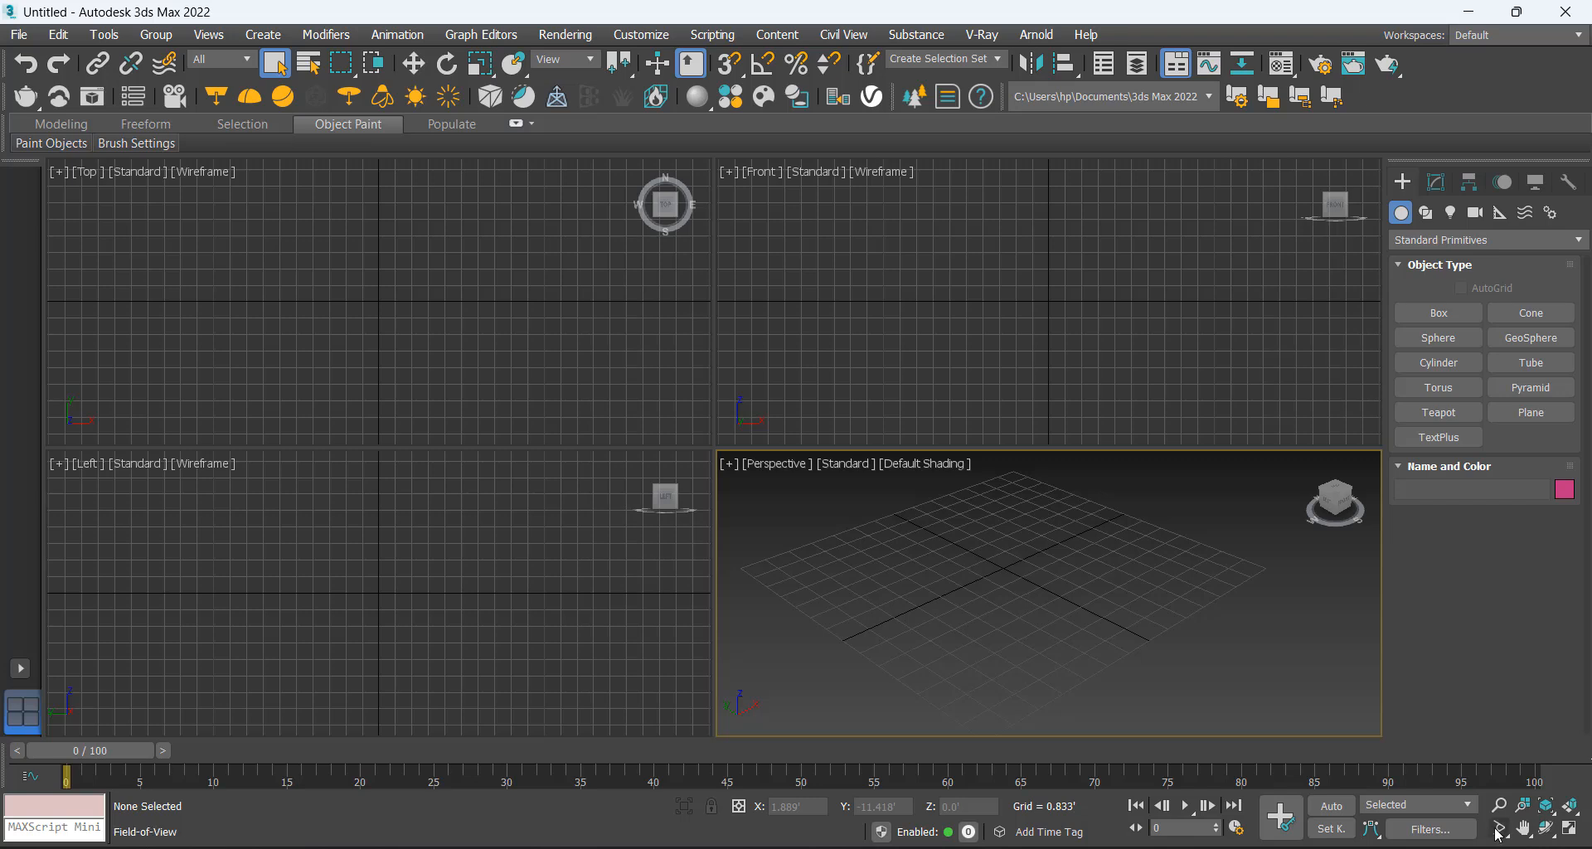
left_click(1548, 831)
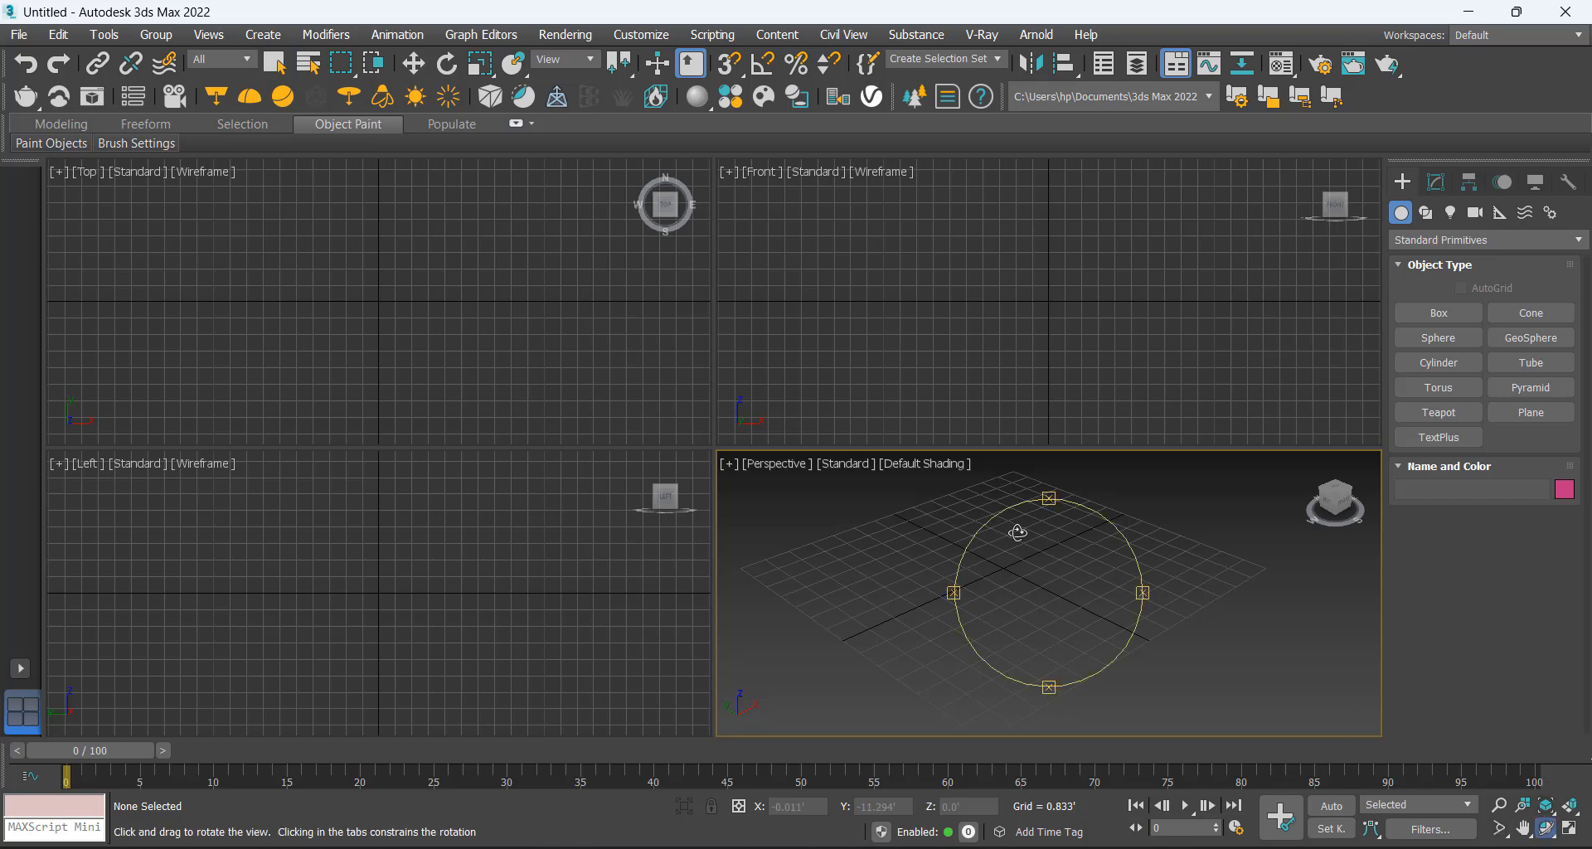
left_click_drag(1100, 566, 1073, 589)
right_click(1088, 590)
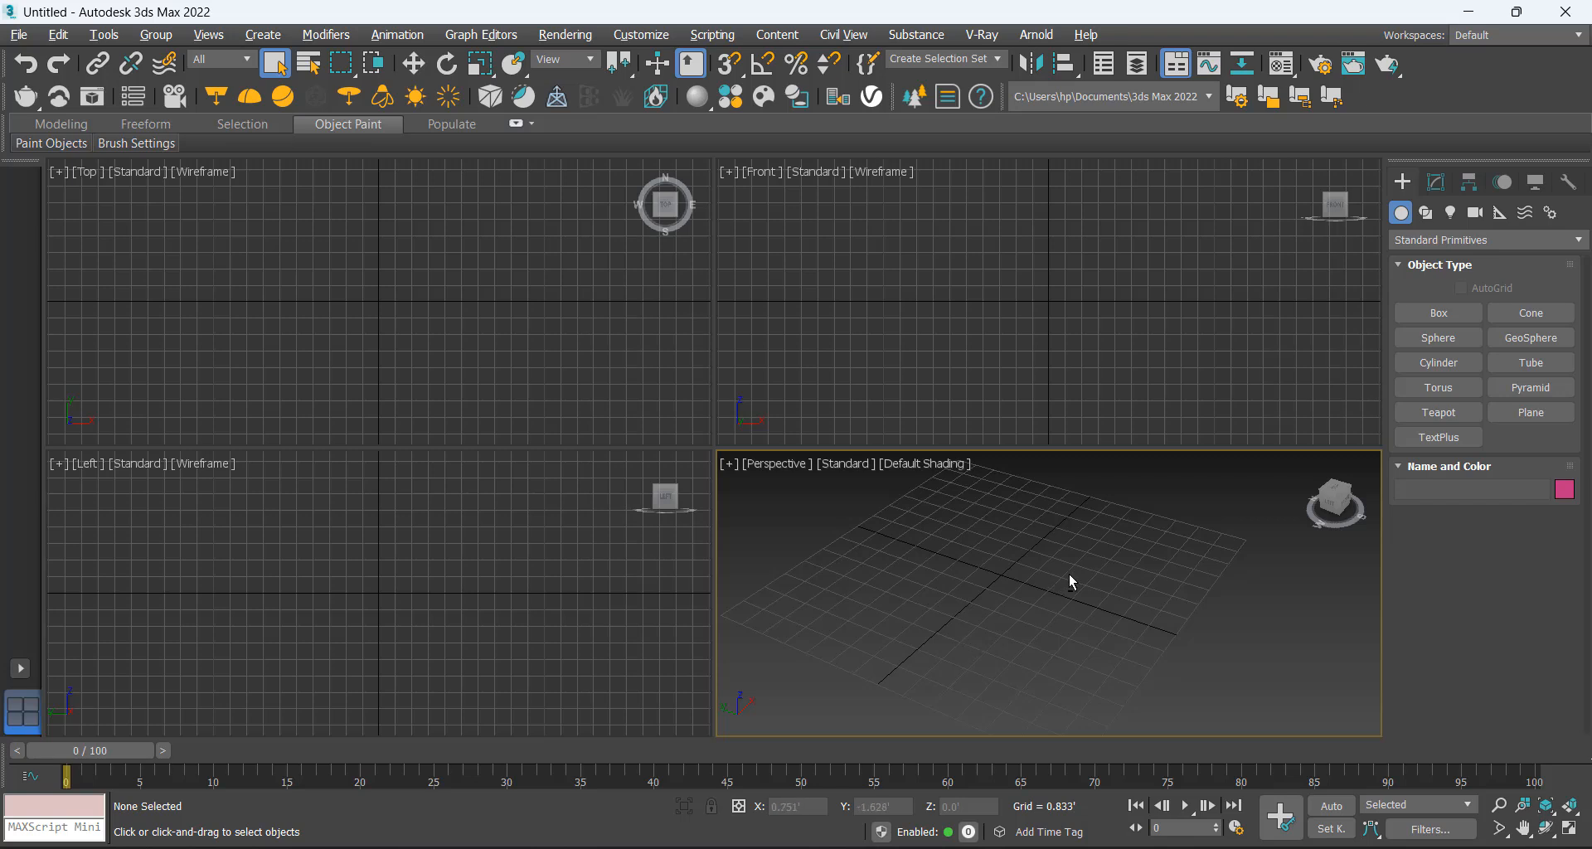
Orbit the Perspective view without the Orbit tool and pan the Front view so its grid origin sits higher
middle_click_drag(1082, 567, 991, 553, "alt")
middle_click_drag(937, 341, 988, 317)
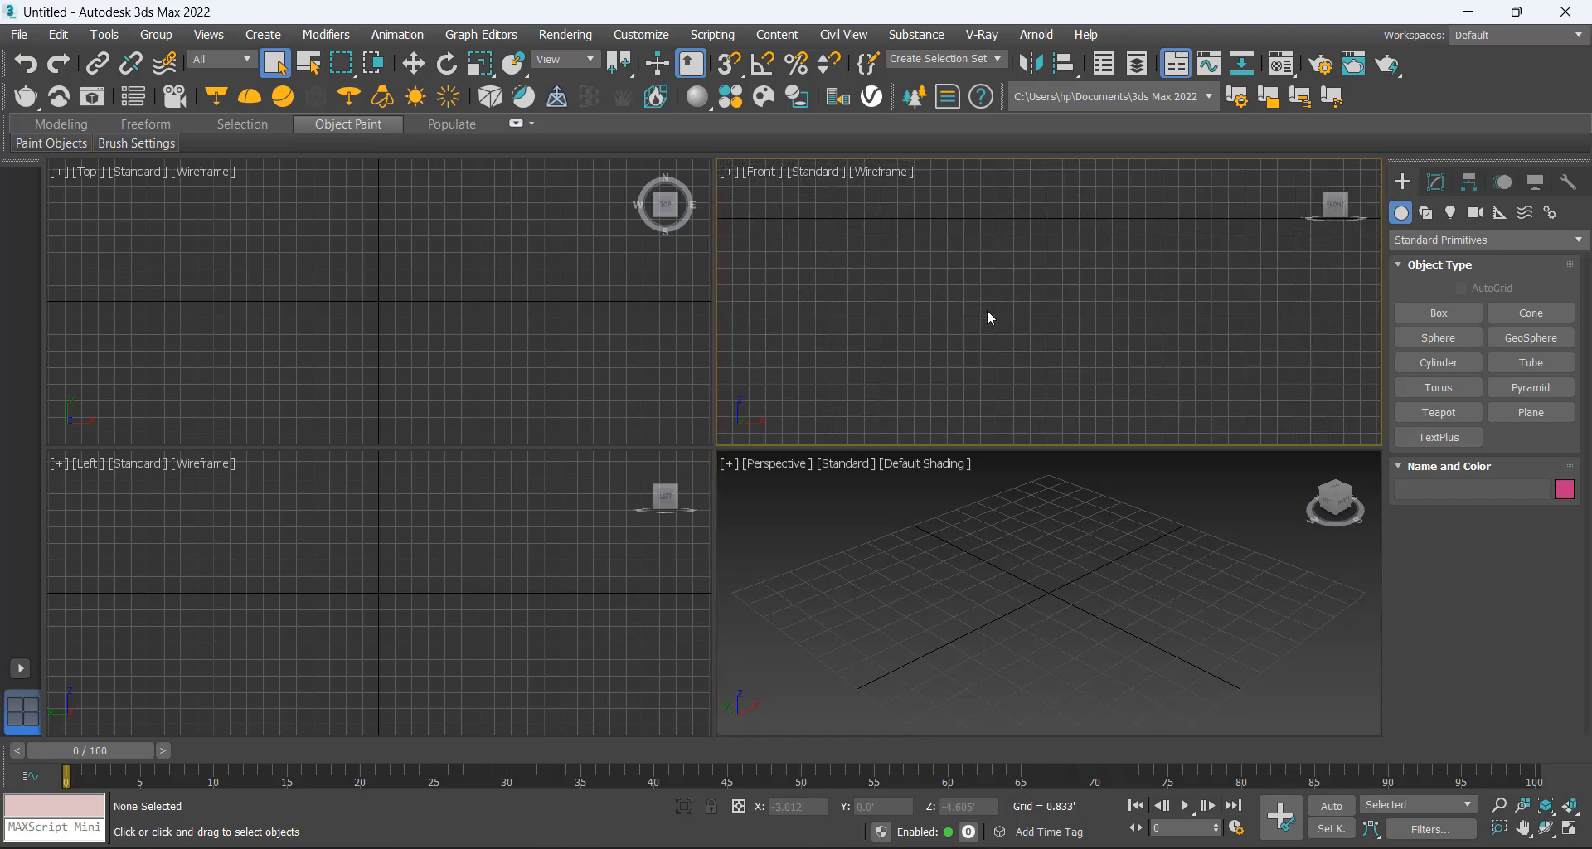
left_click(975, 628)
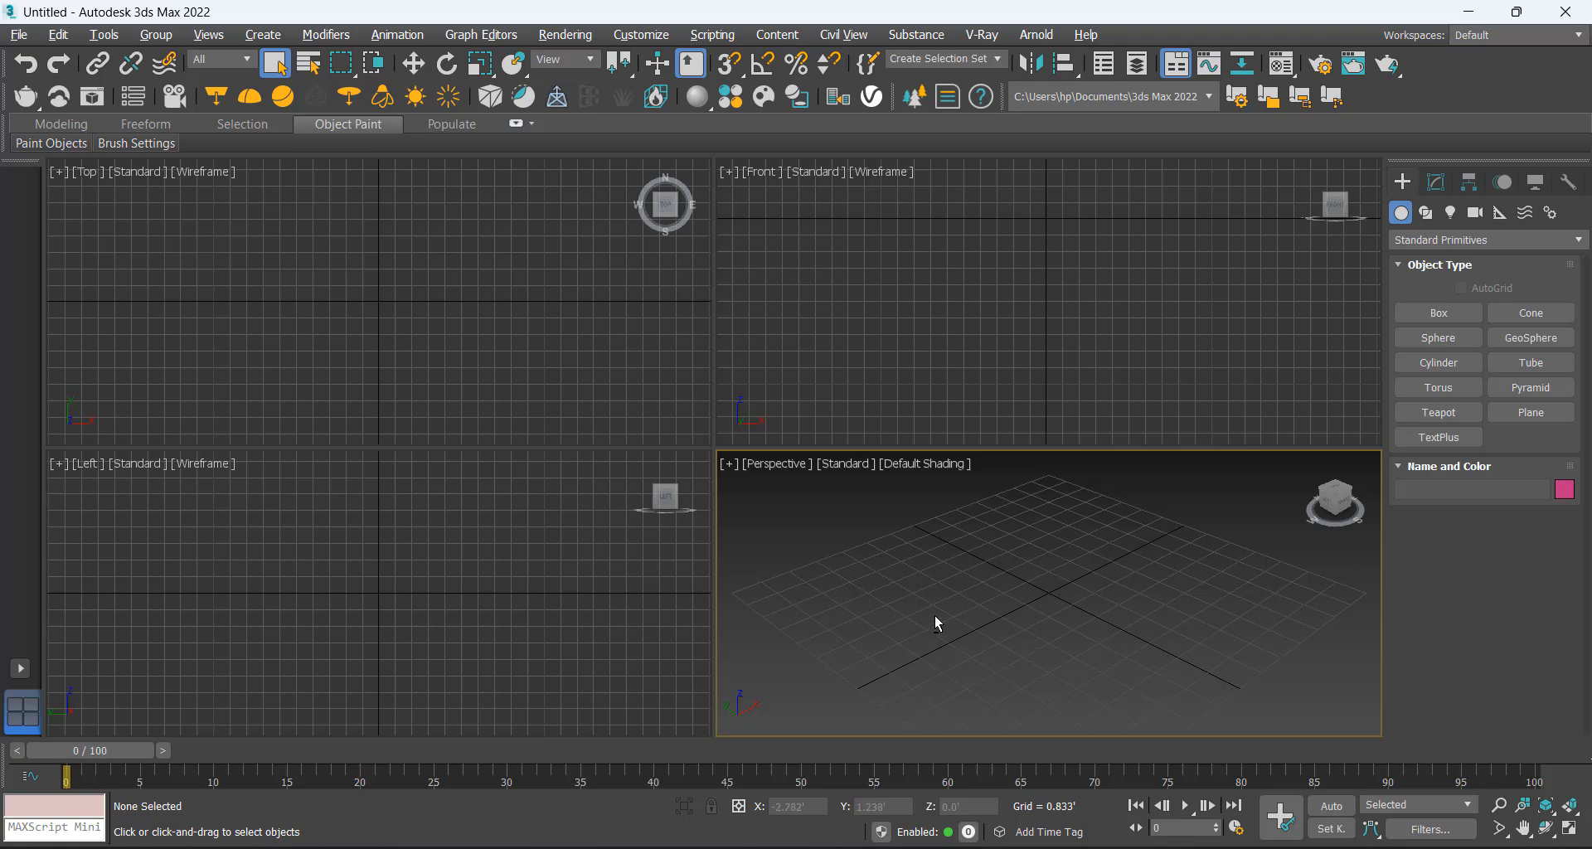
middle_click_drag(934, 616, 1070, 602, "alt")
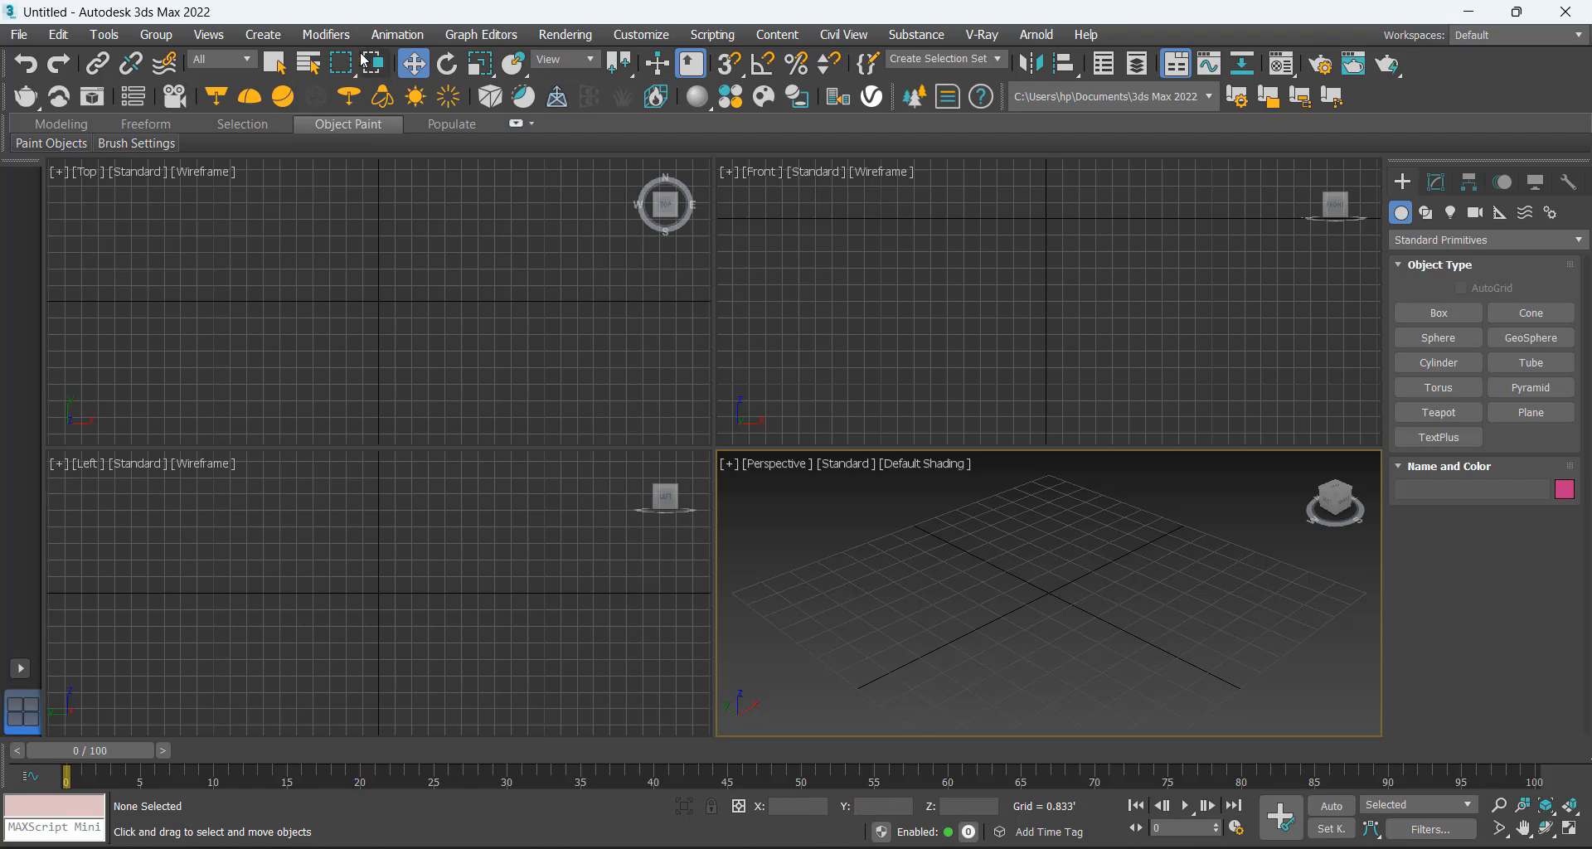
Create a box about 2.13' long, 2.18' wide and 0.96' high at the grid centre in the Perspective view
left_click(415, 63)
left_click(1441, 313)
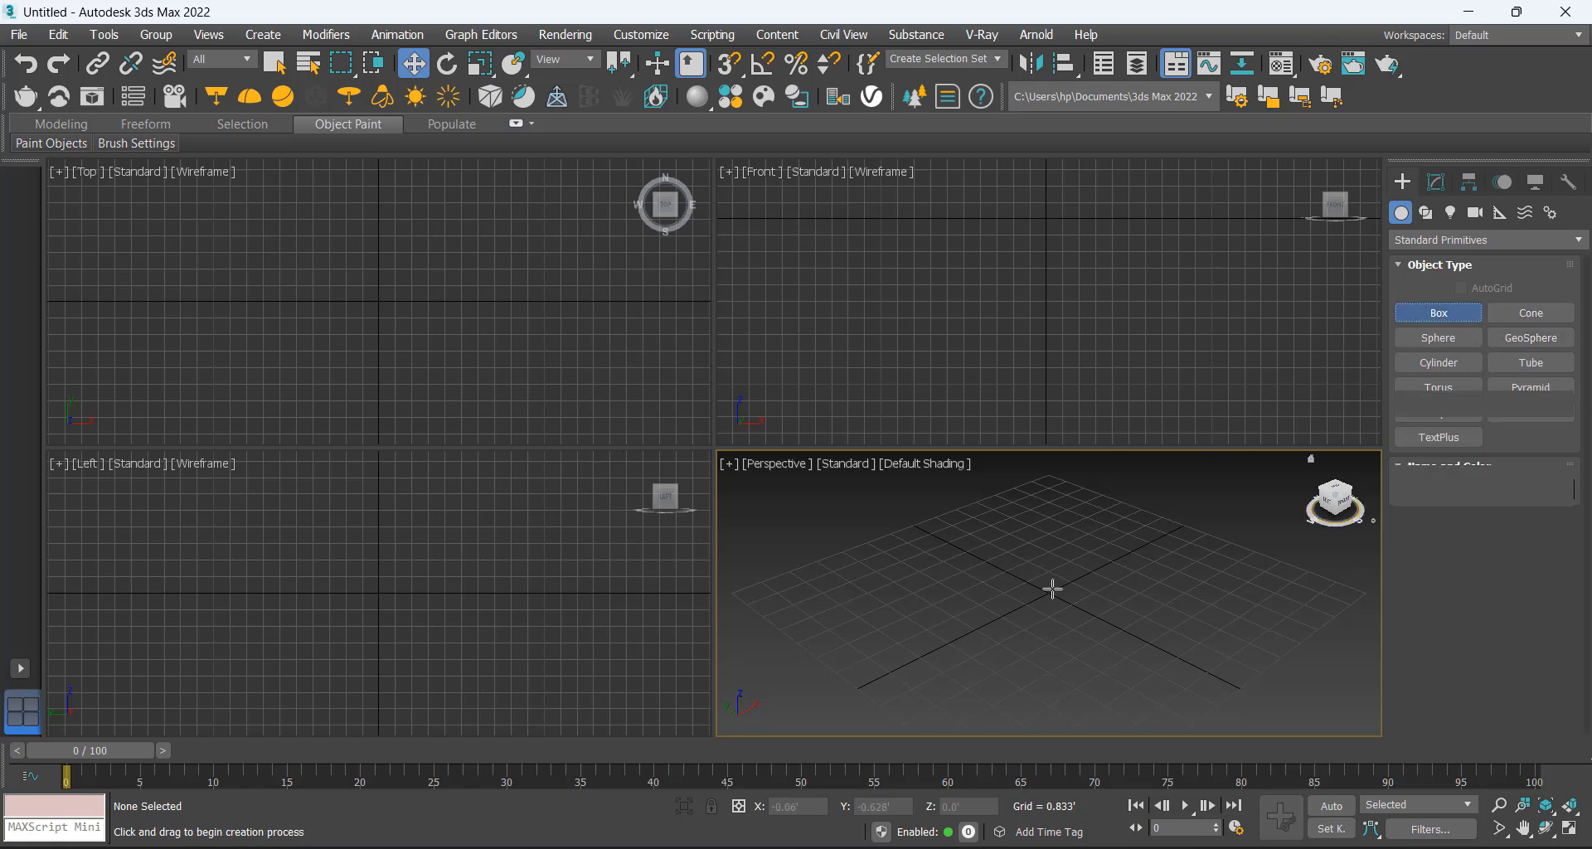
left_click_drag(1042, 565, 1037, 631)
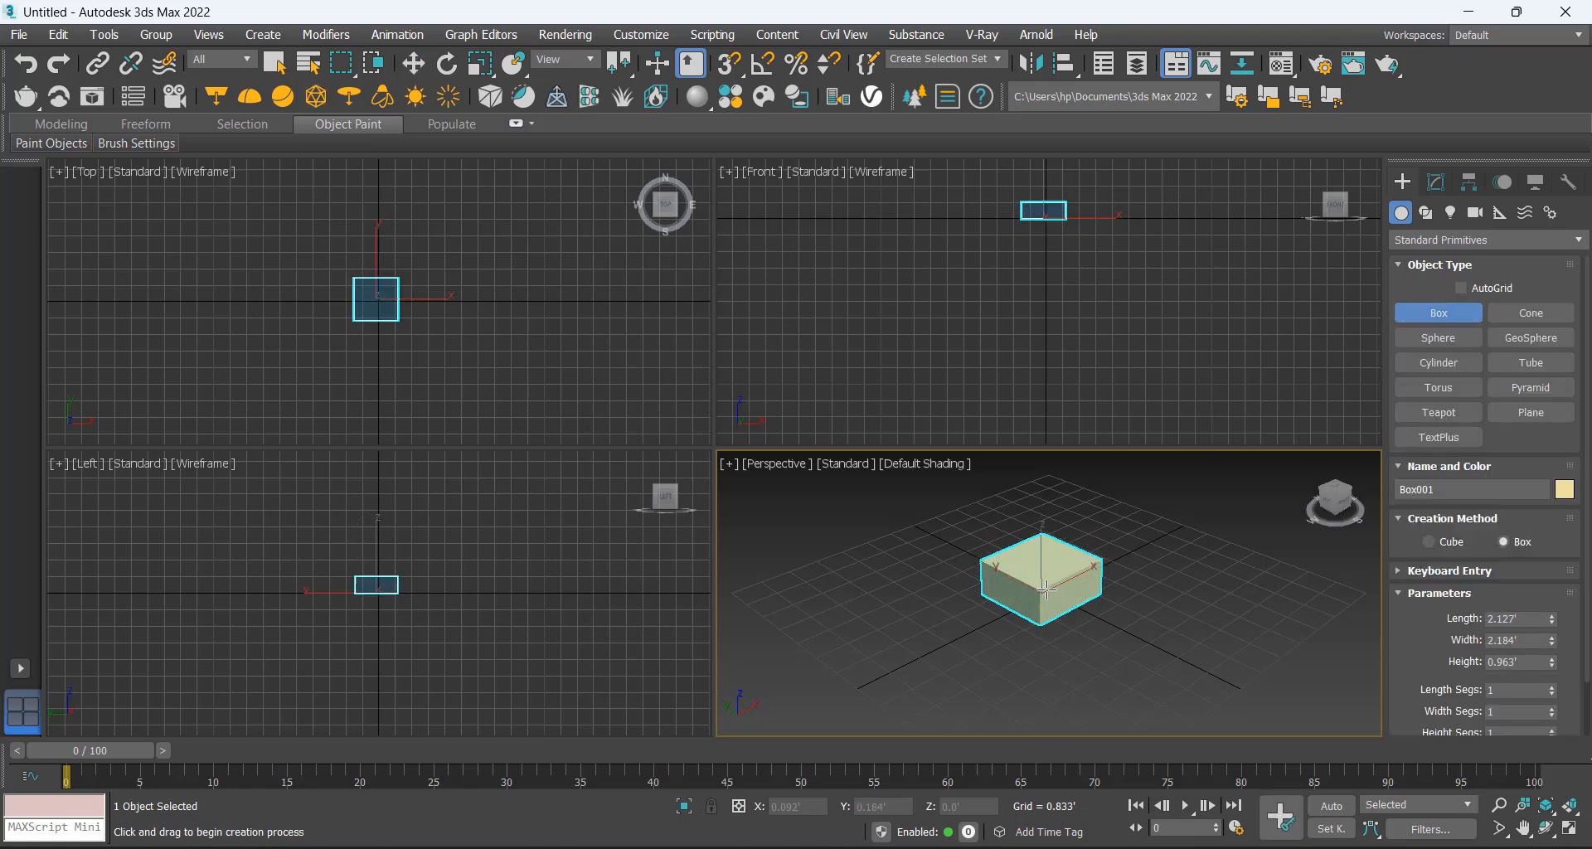
left_click(1047, 589)
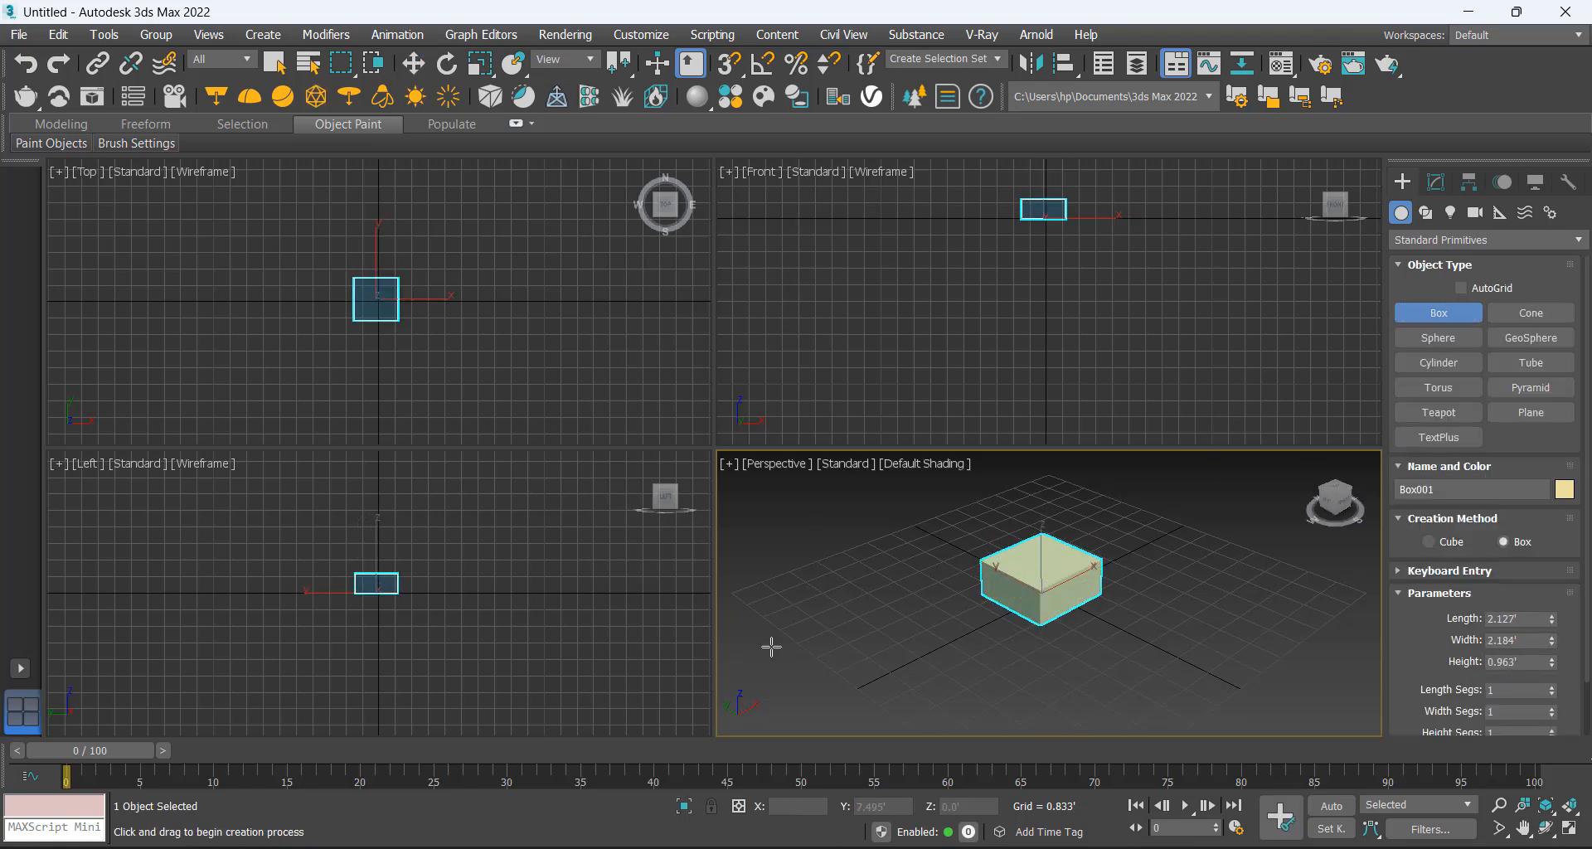
With the Move tool active, frame the box in the Perspective view, zoom in and out on it, and leave it zoomed out
left_click(412, 63)
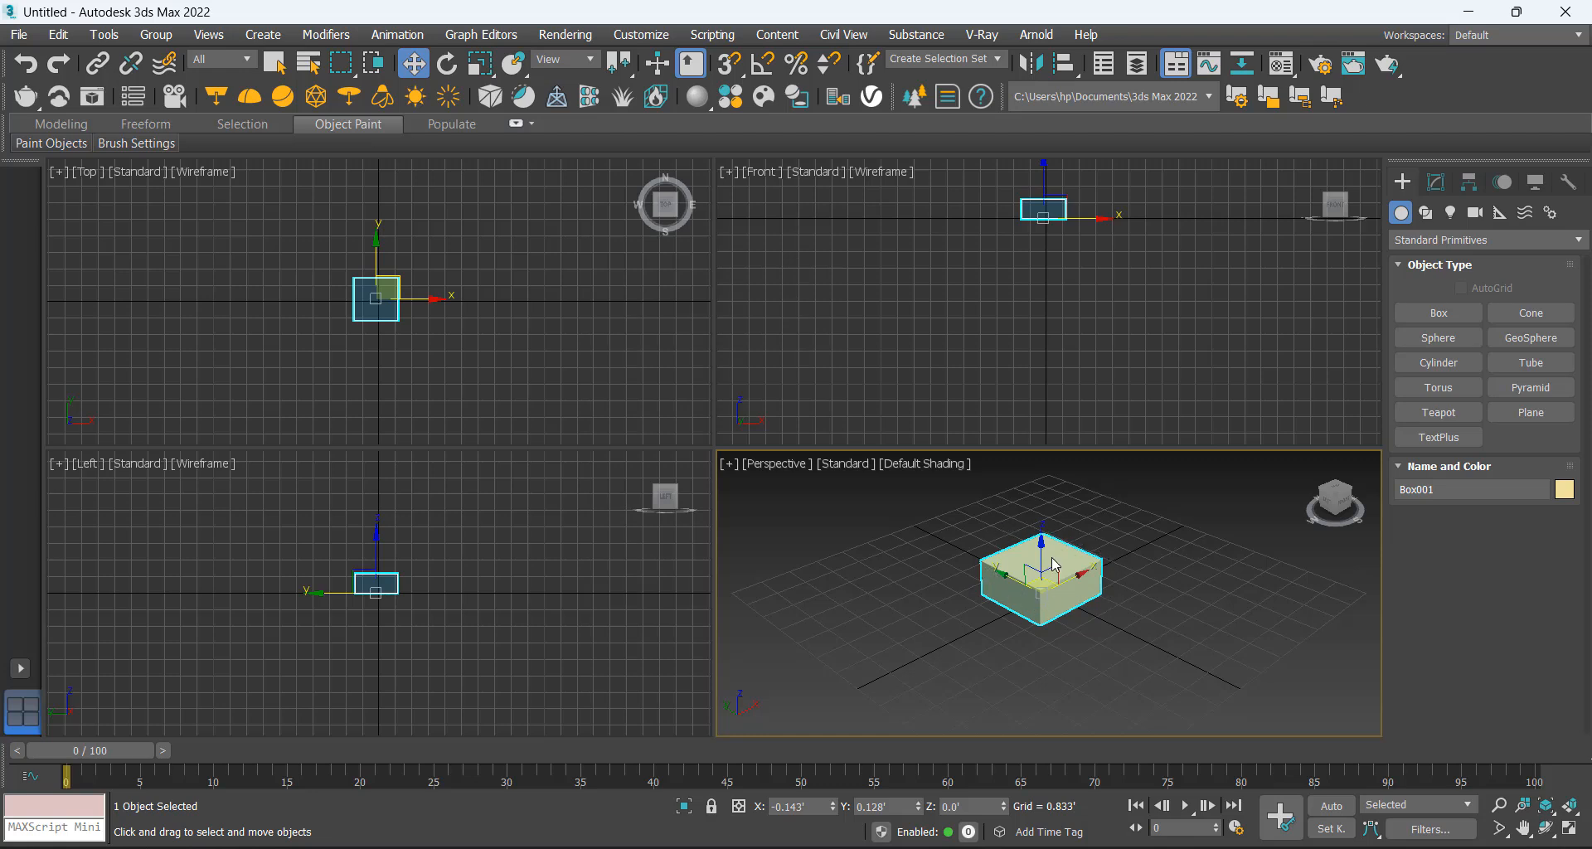
key("z")
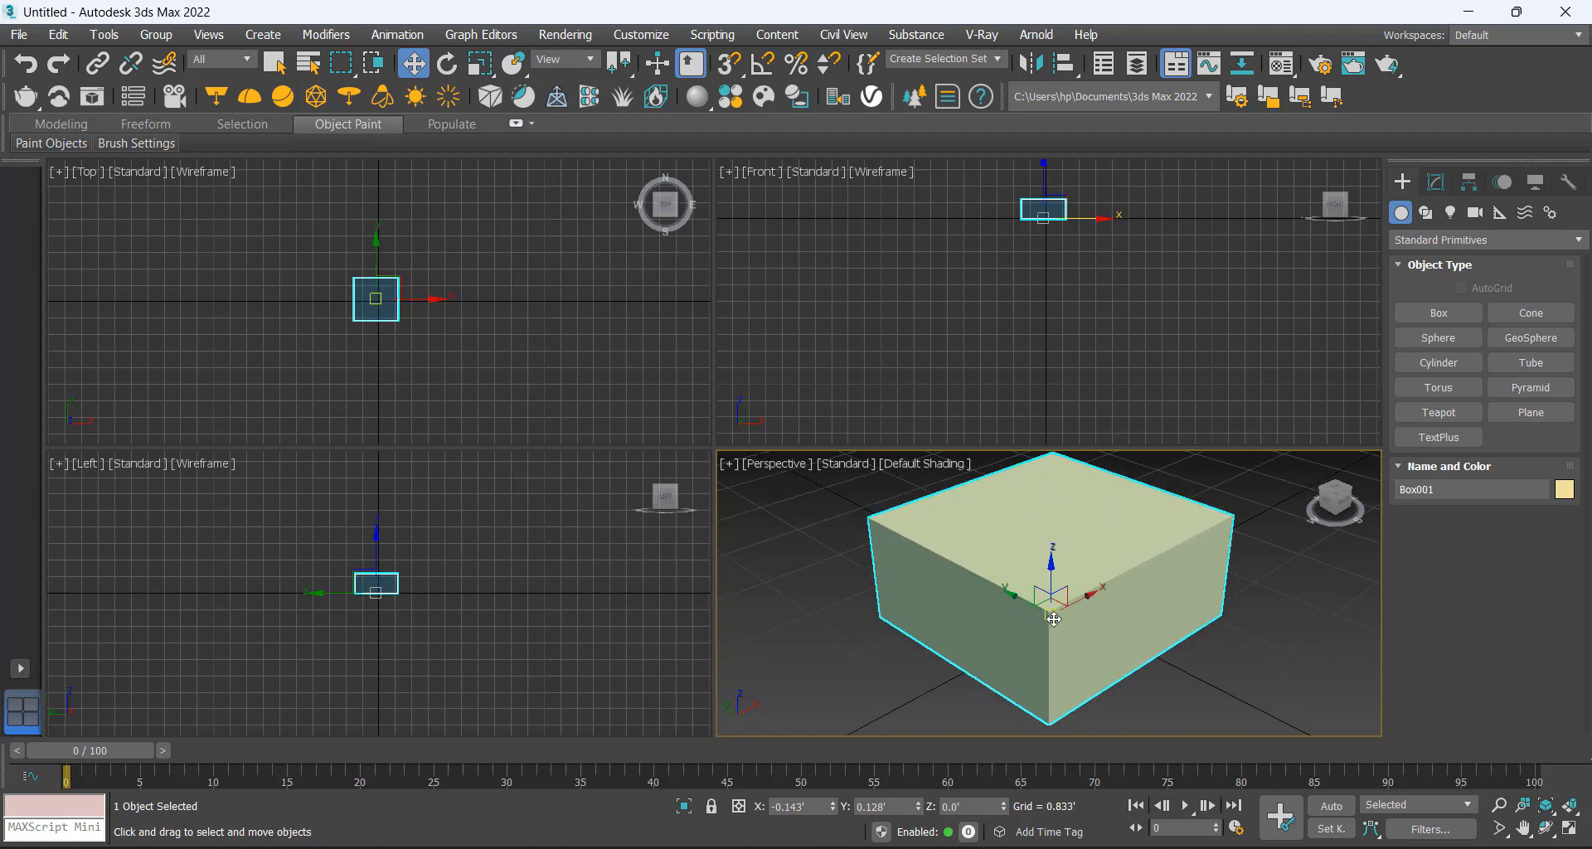
scroll(1018, 562, "down", 1)
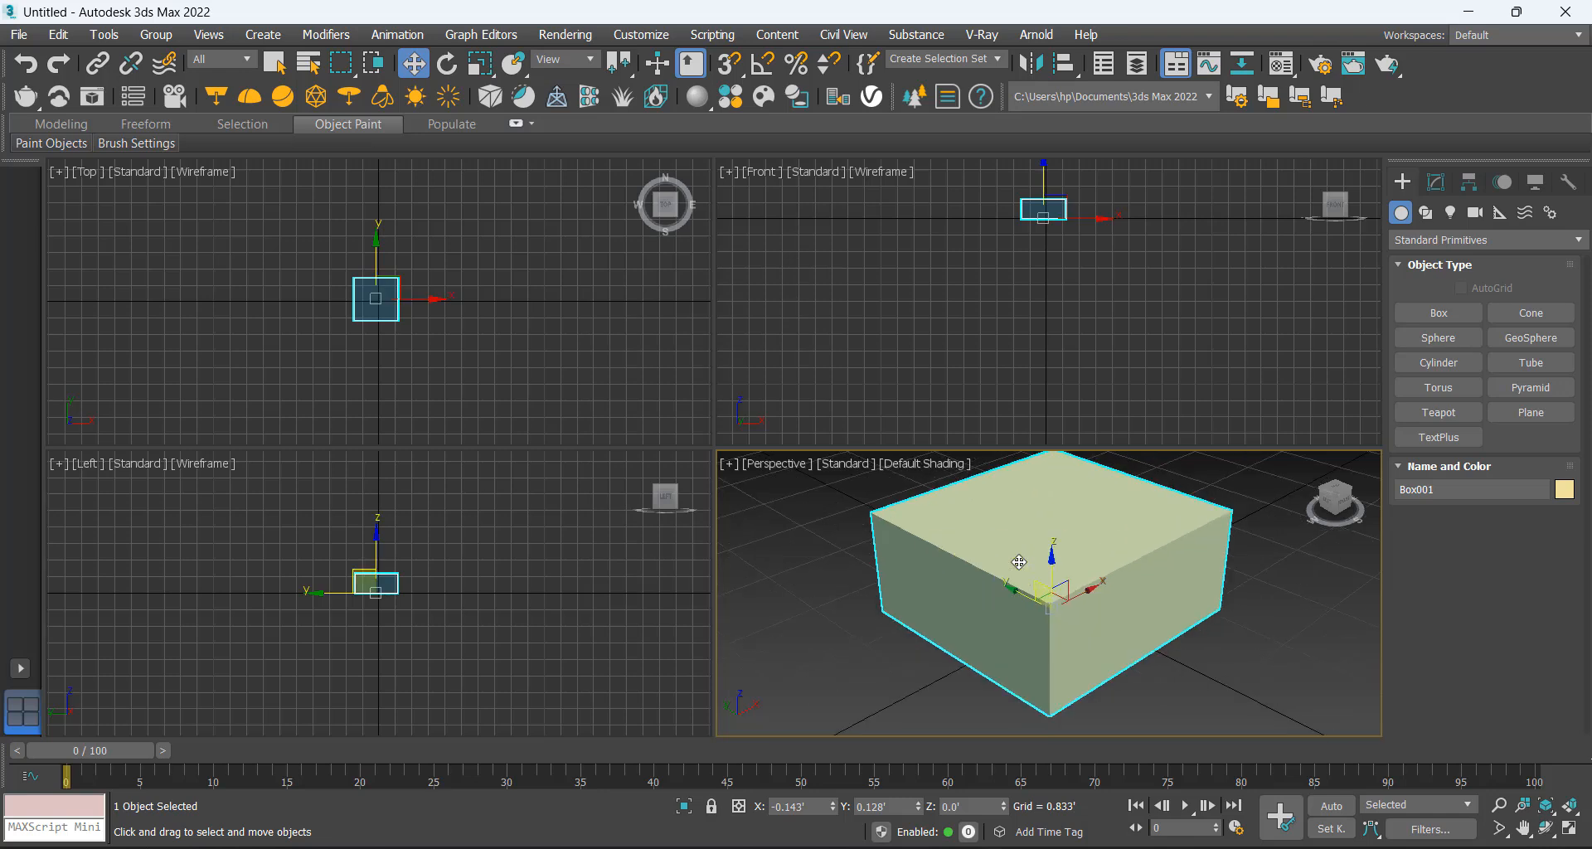
scroll(1112, 643, "down", 3)
scroll(1048, 664, "up", 3)
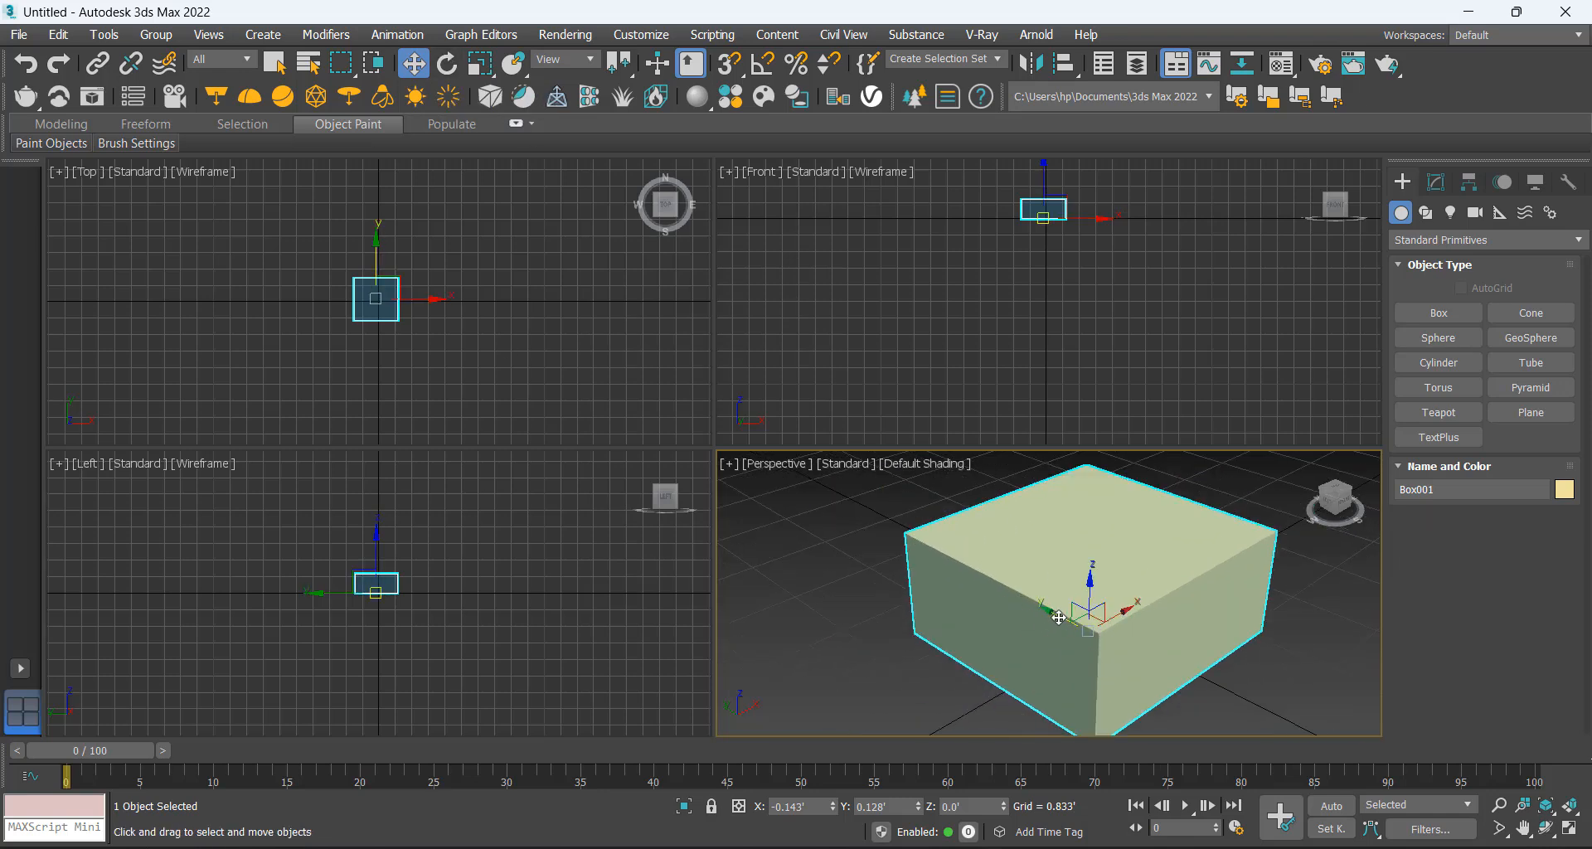
scroll(1055, 624, "up", 2)
scroll(1053, 623, "down", 2)
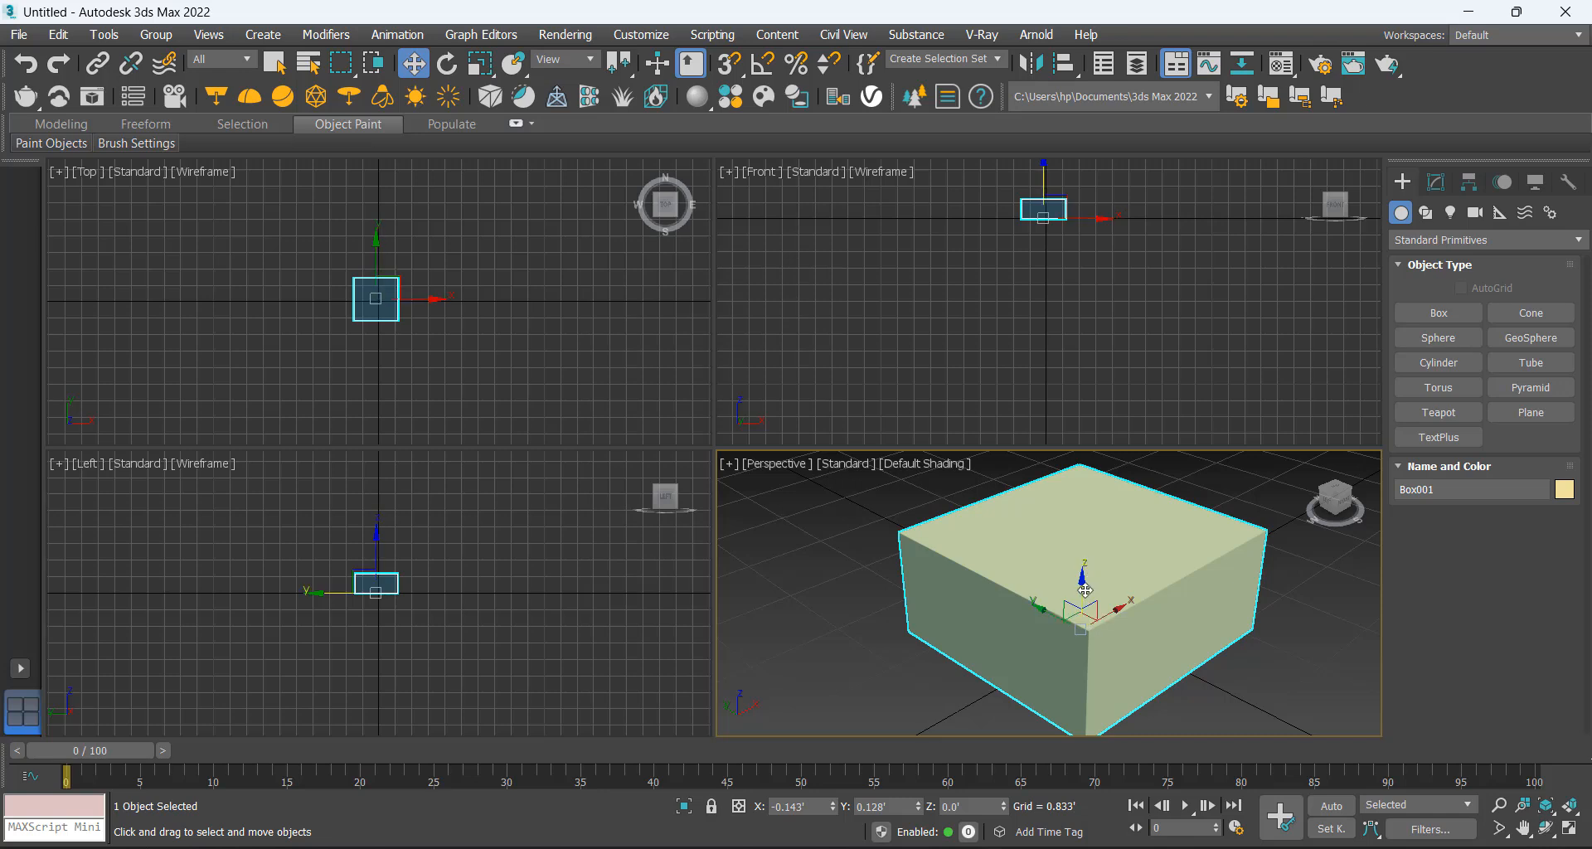
scroll(1046, 622, "down", 2)
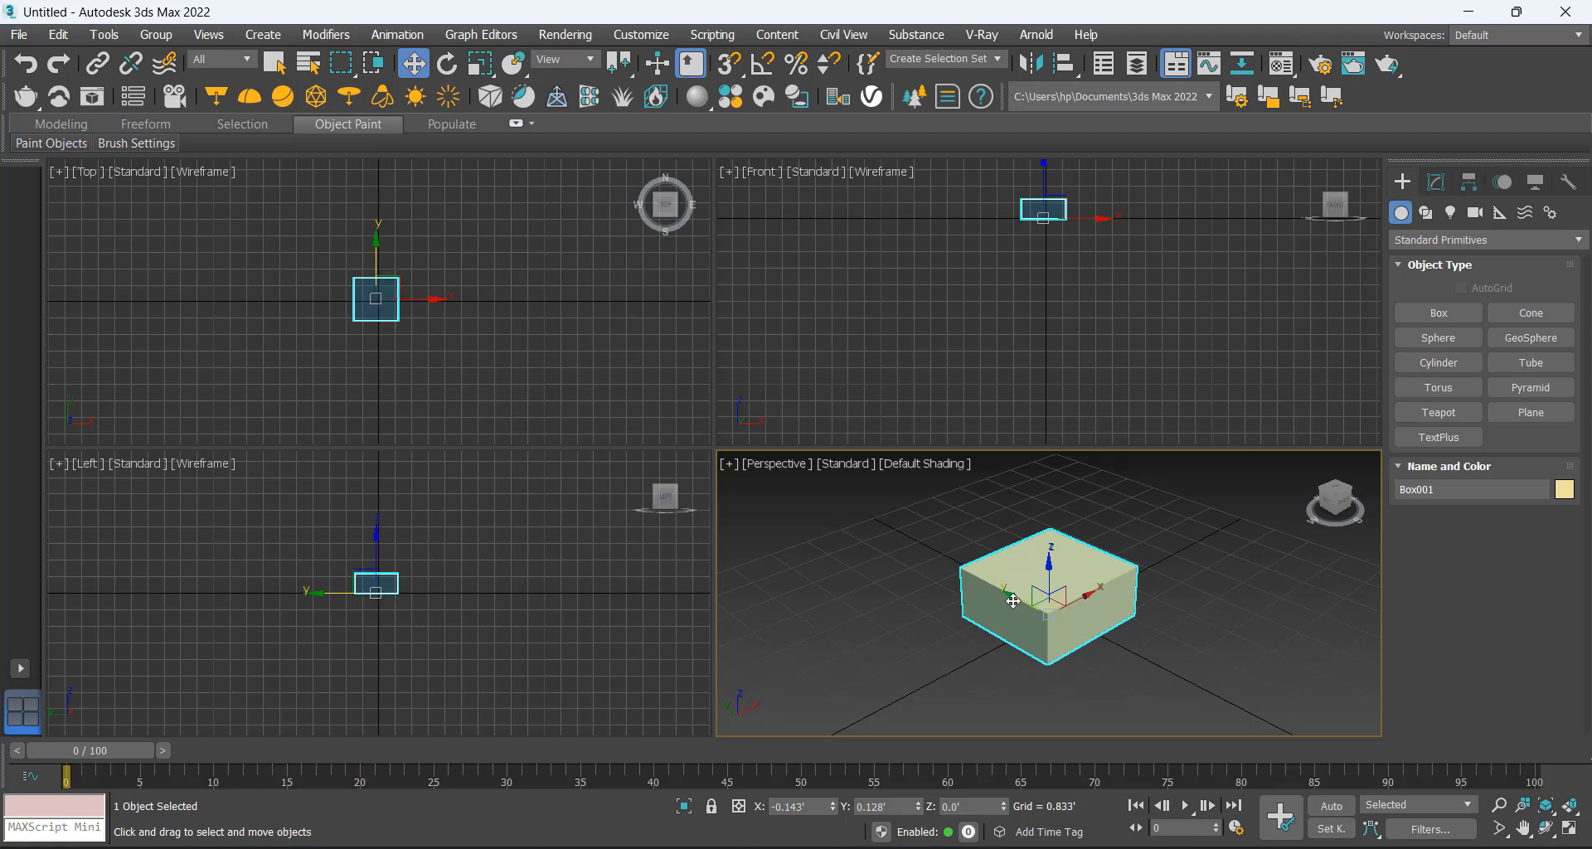
Try moving the box across the grid and vertically with the Move gizmo, and undo the moves
left_click_drag(1012, 600, 971, 543)
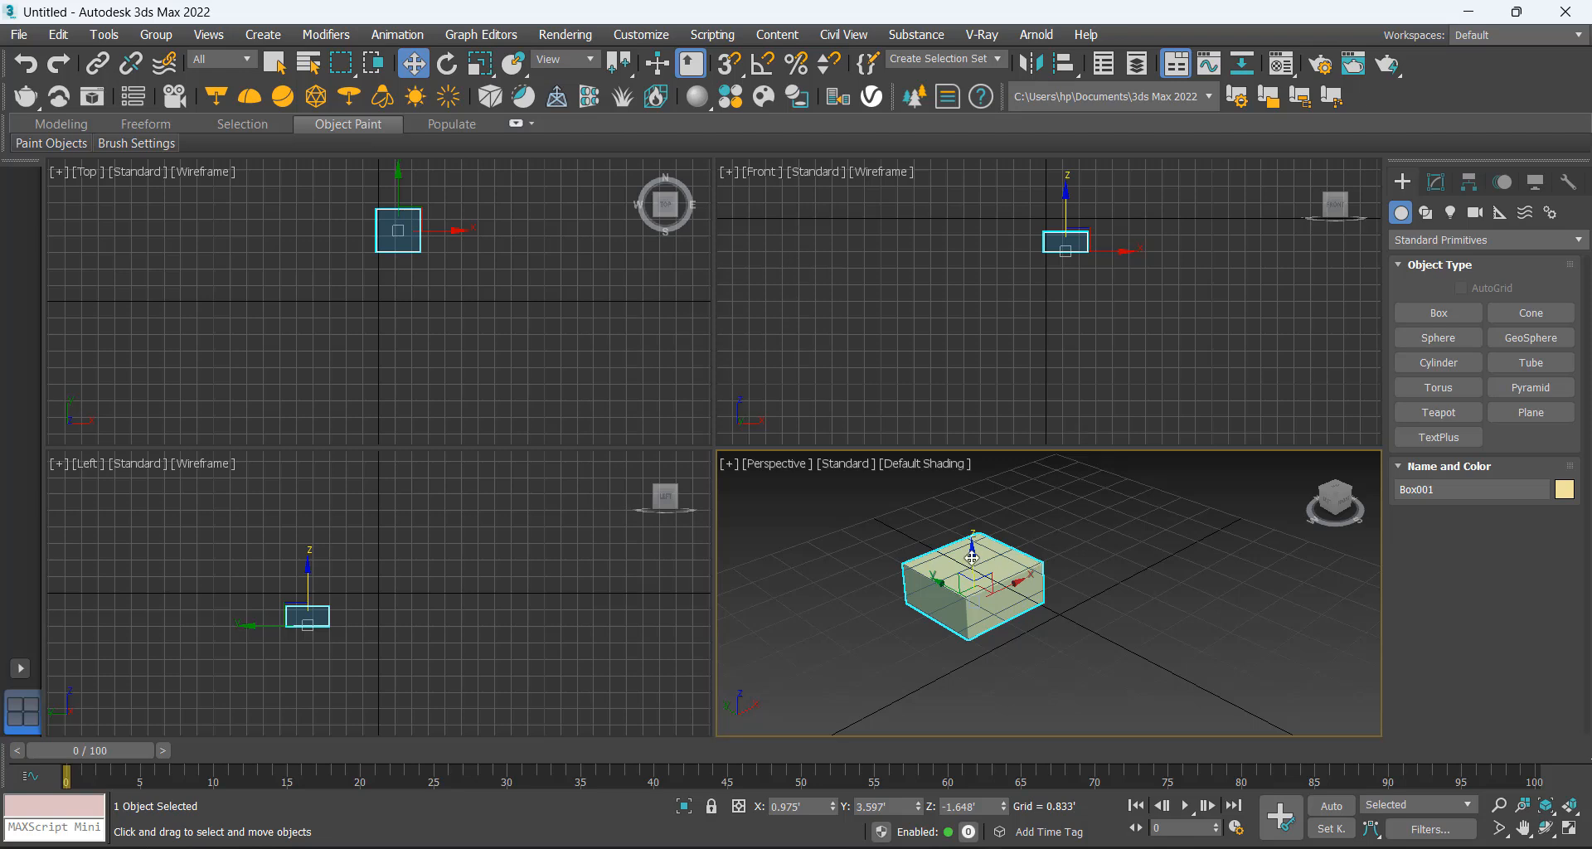
left_click_drag(971, 557, 986, 482)
key("ctrl+z")
key("ctrl+z")
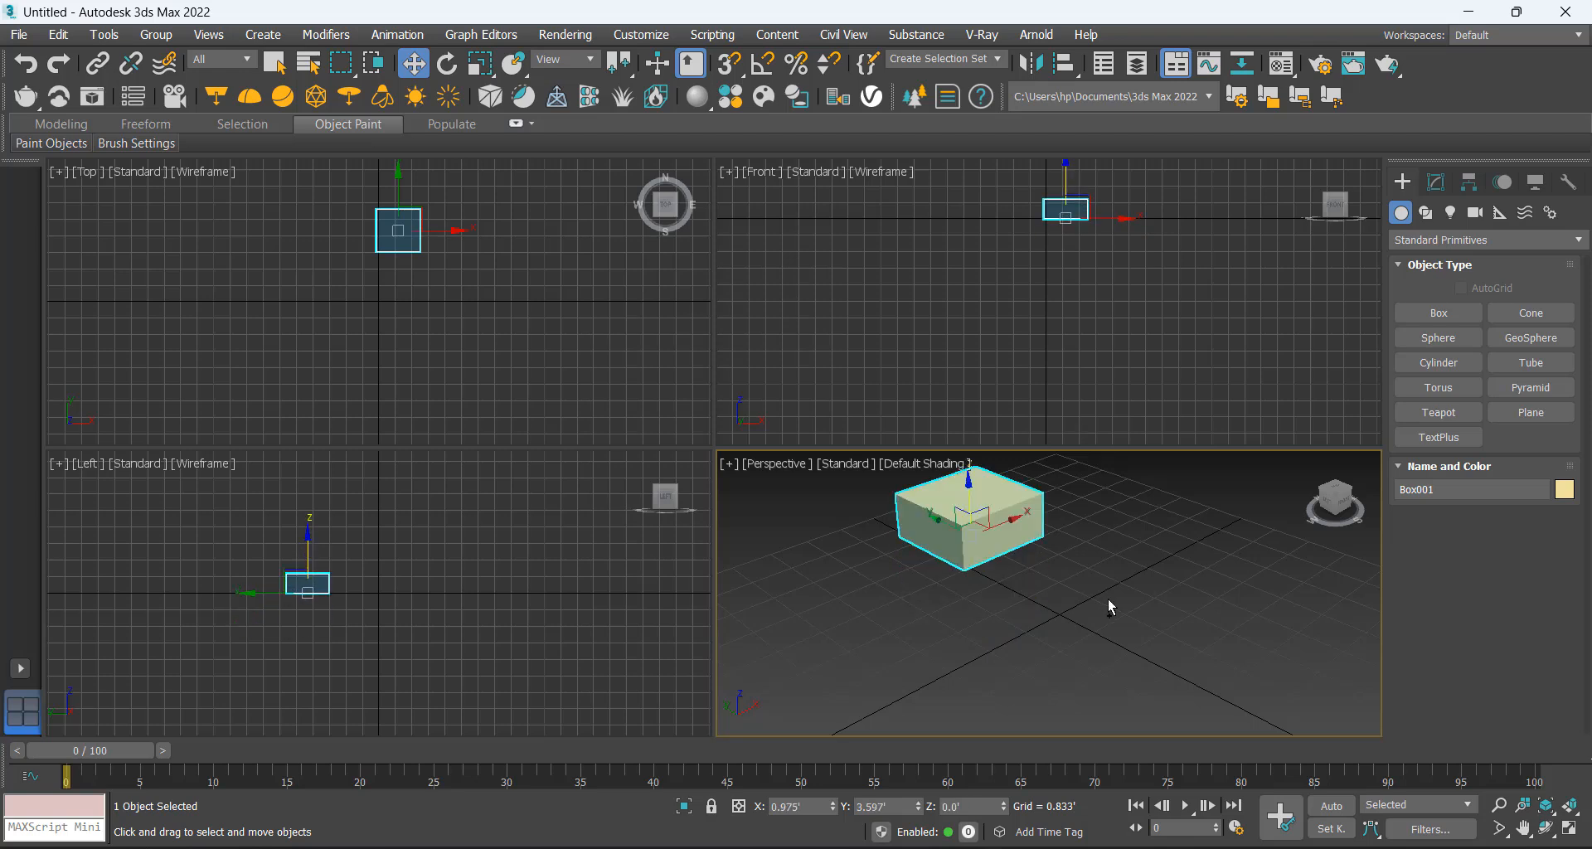
key("ctrl+z")
Reselect the box and move it slightly across the ground plane to about X -0.37', Y 0.35'
left_click(966, 629)
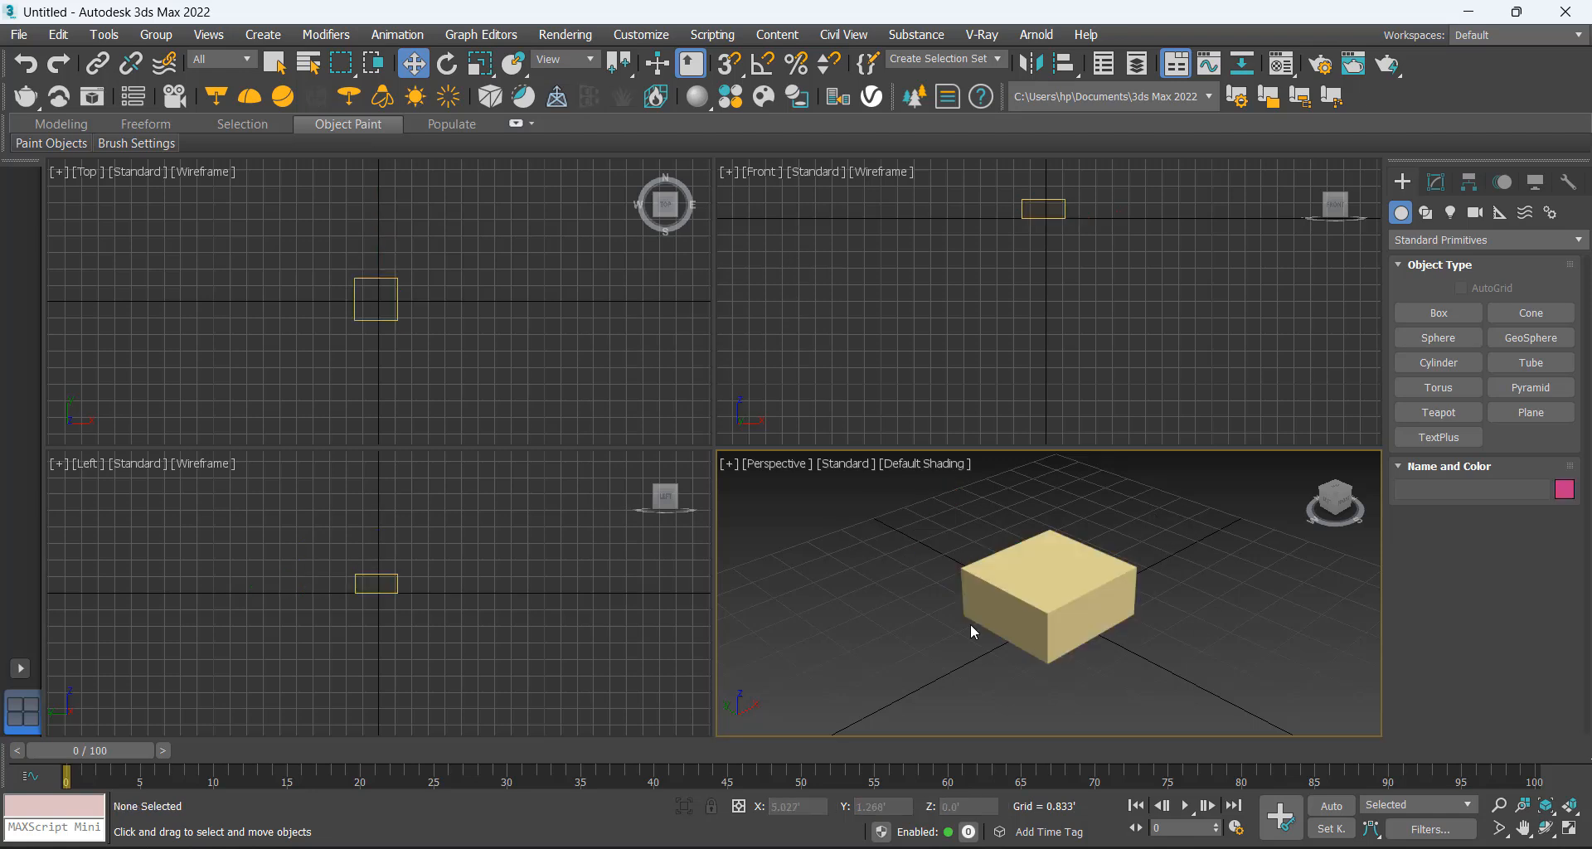
left_click(1072, 628)
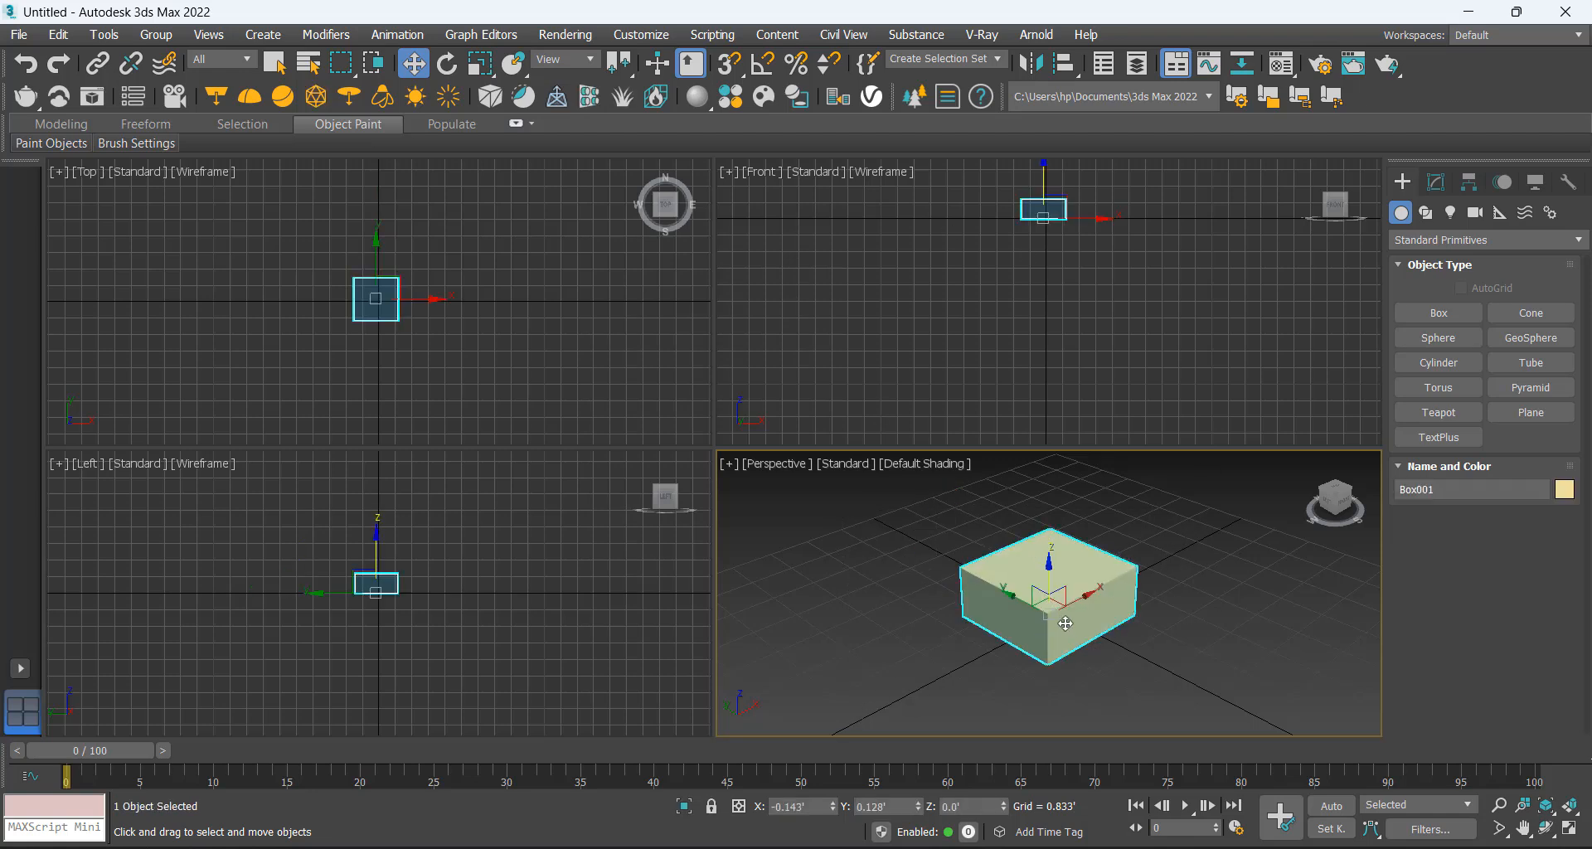
left_click_drag(1007, 597, 1030, 563)
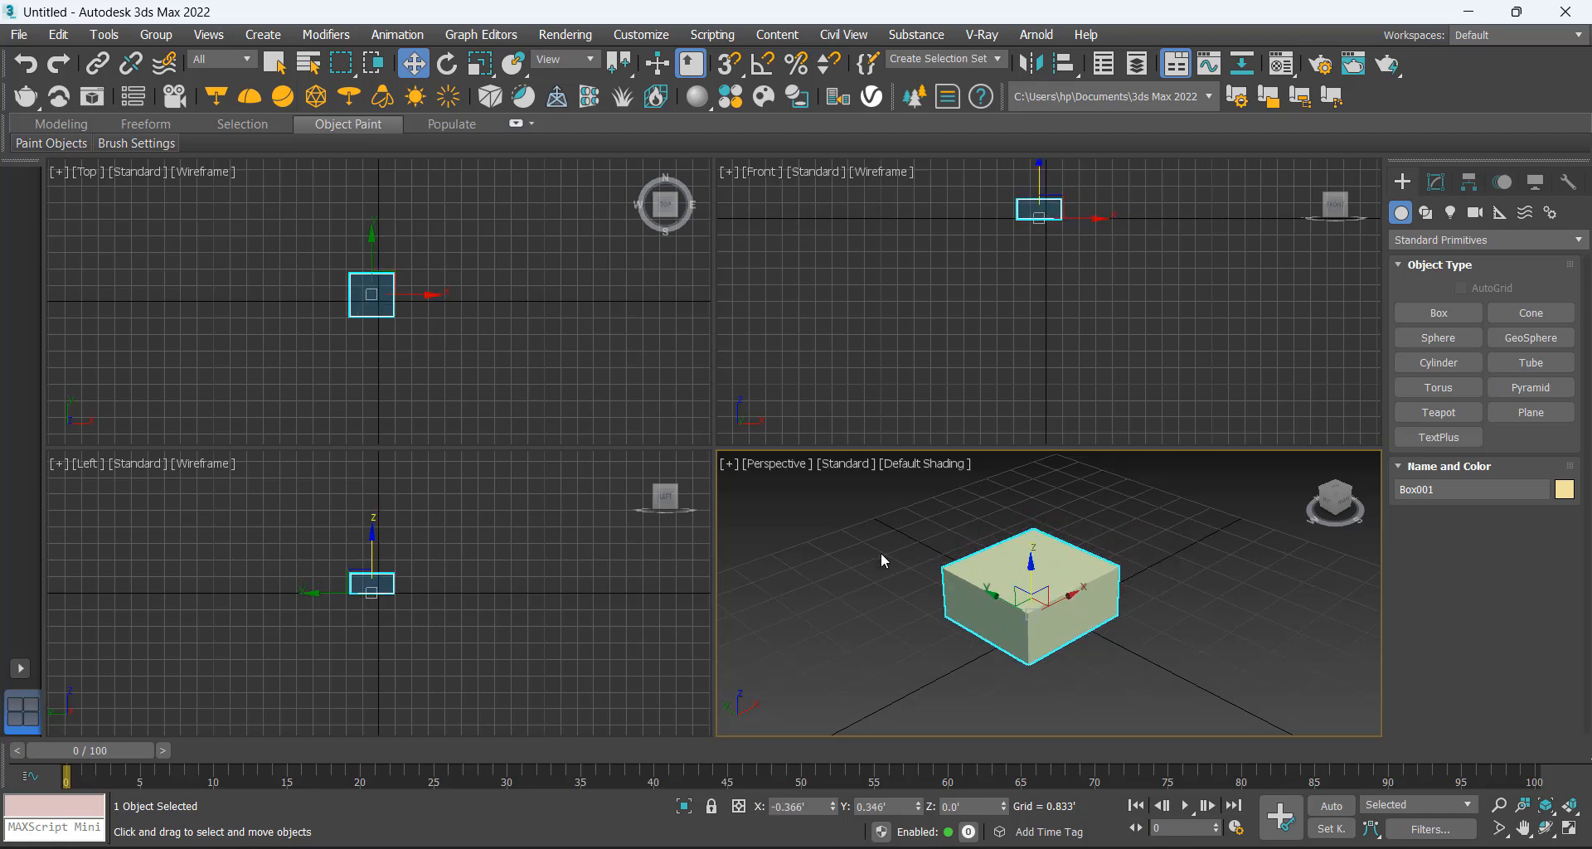
left_click(849, 534)
left_click_drag(849, 534, 1350, 753)
Rotate the box about its Z axis with the Rotate tool to about -144 degrees
left_click(447, 64)
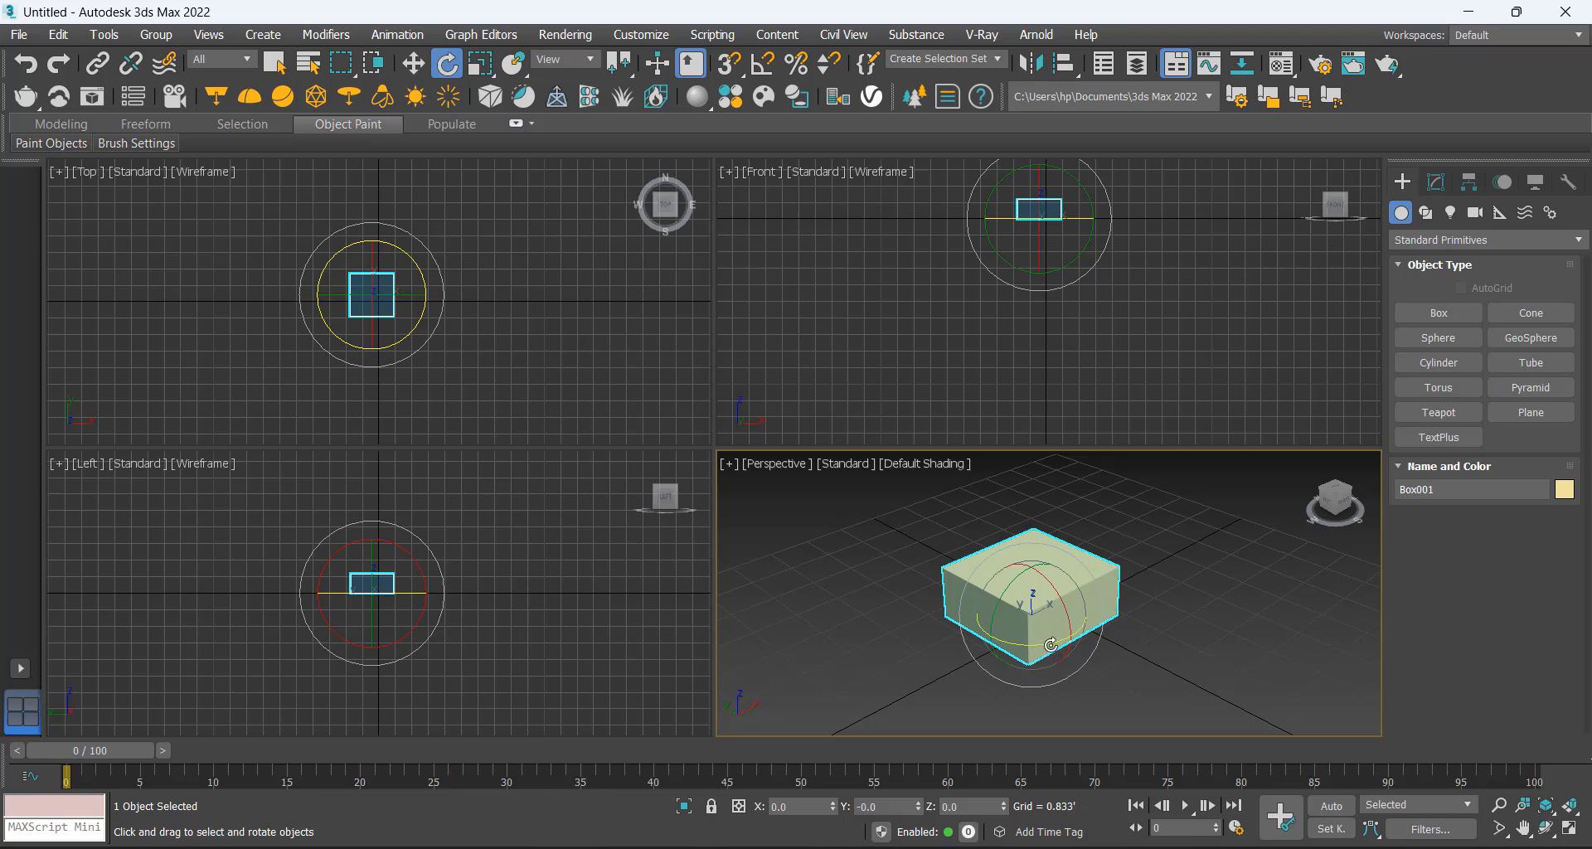
left_click_drag(1051, 644, 1107, 626)
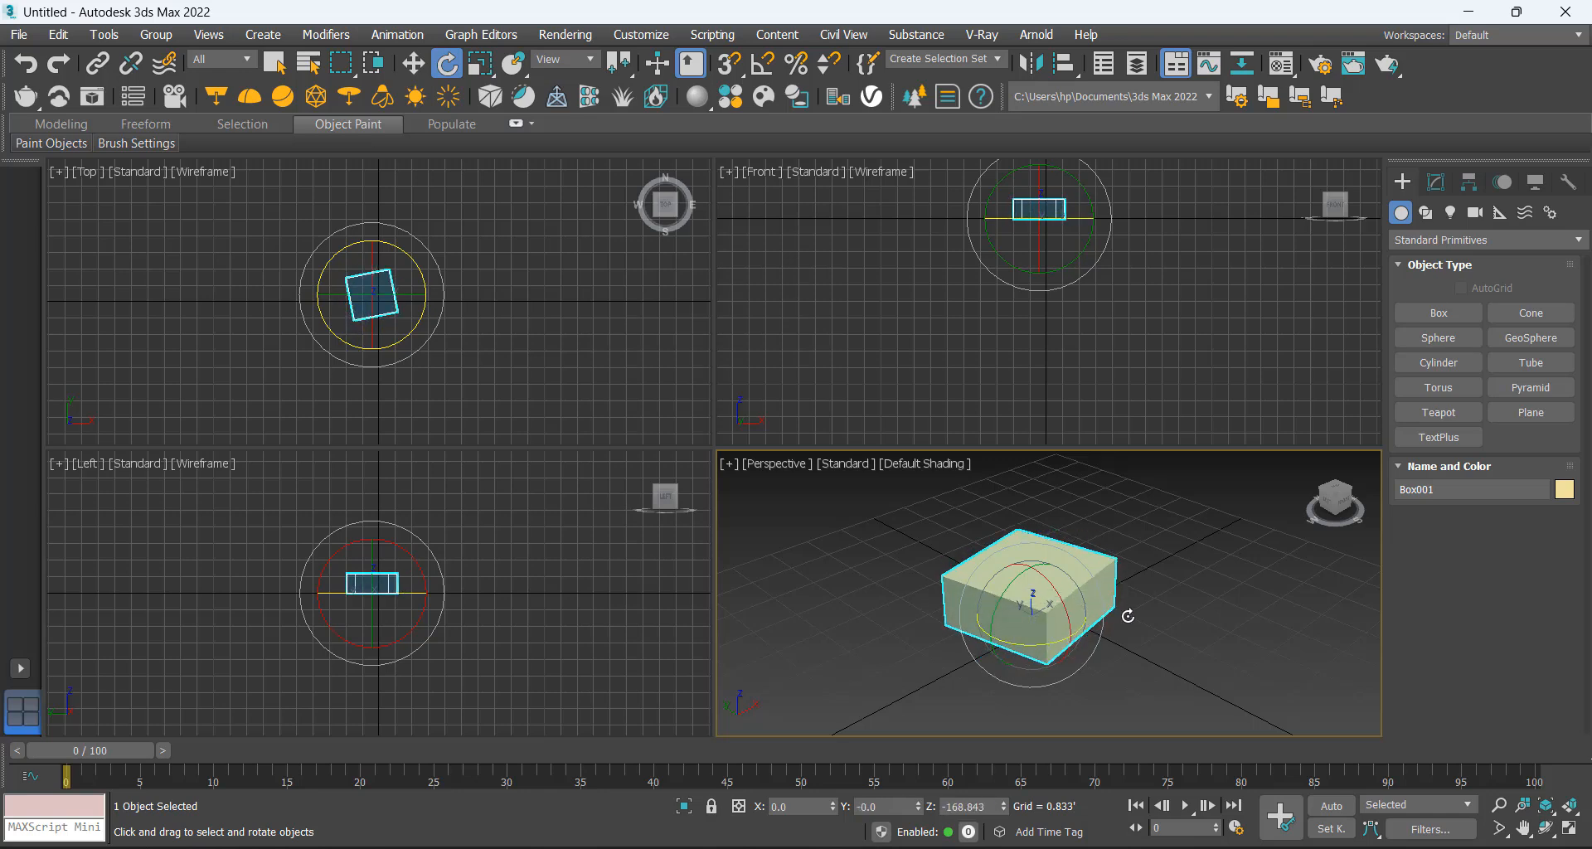
left_click(1191, 576)
left_click(1024, 638)
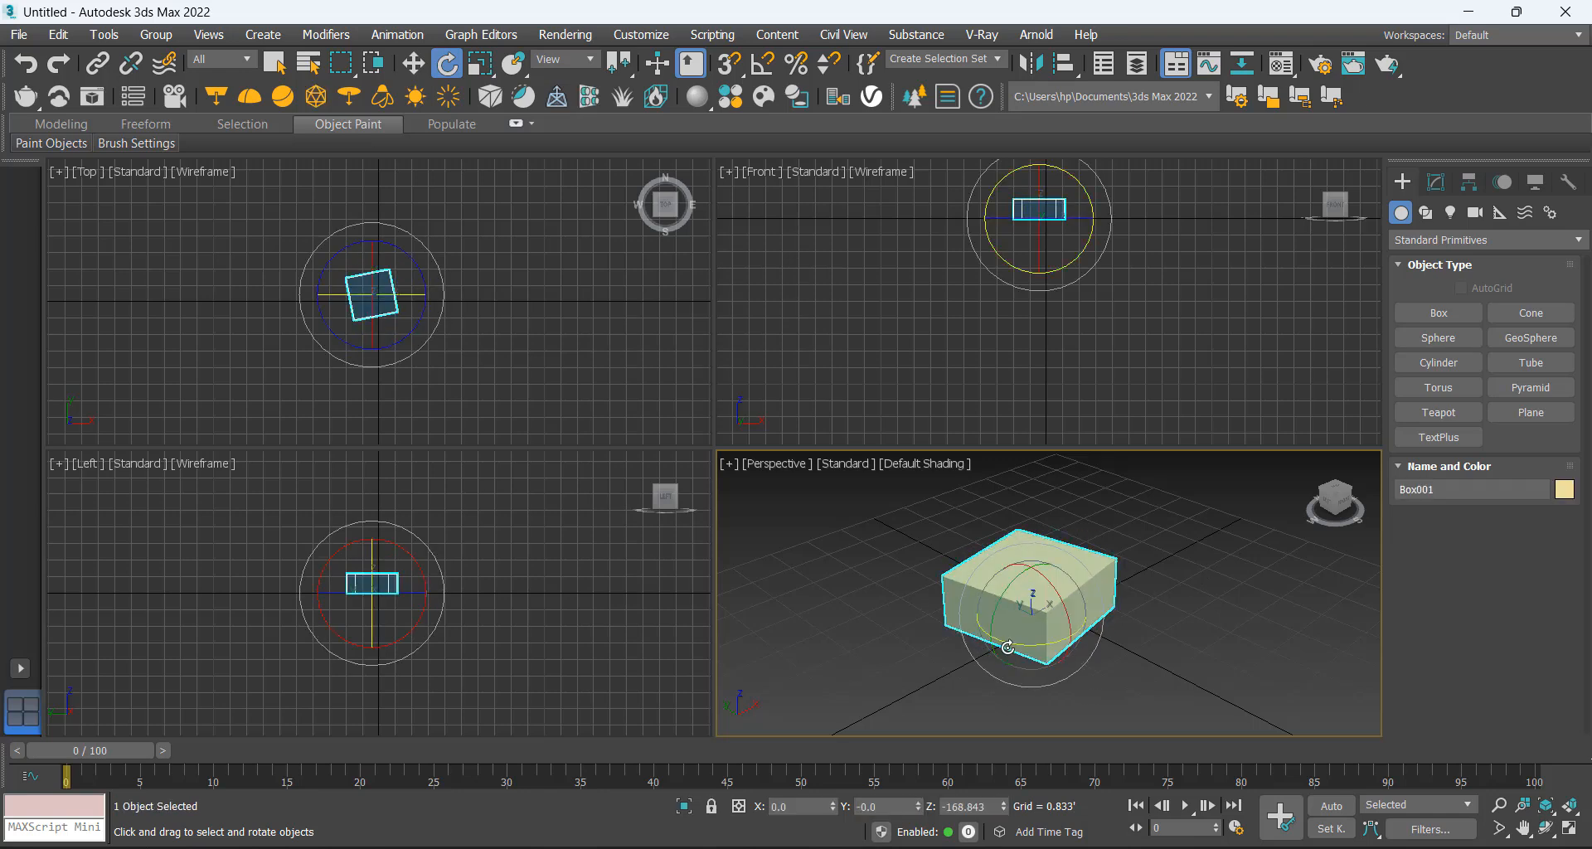
left_click_drag(1022, 642, 1138, 597)
left_click(1137, 597)
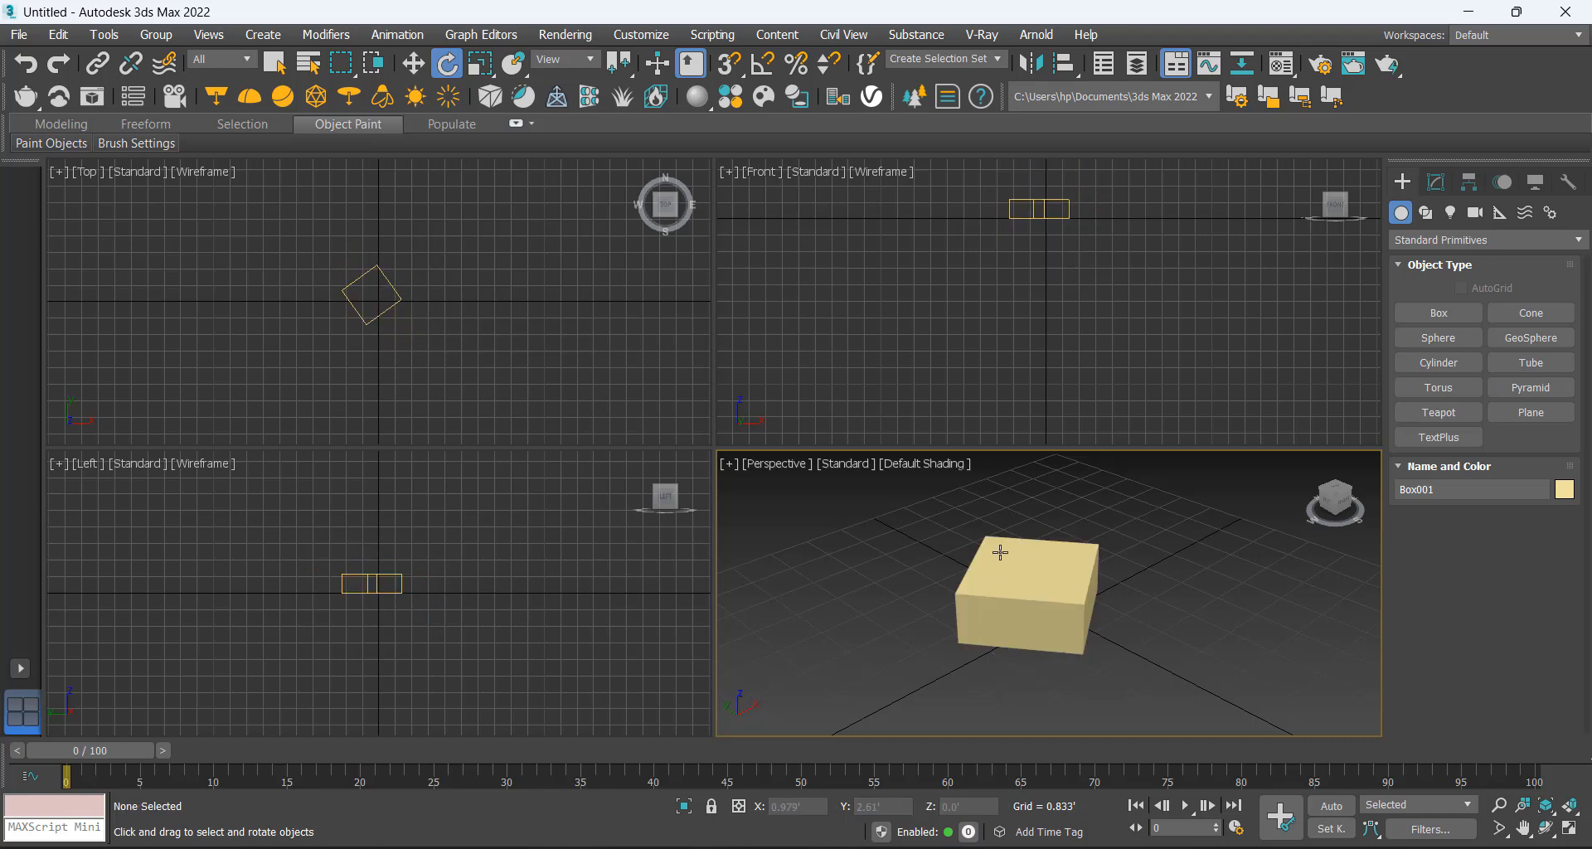
Reselect the box and keep rotating it about the Z axis until it is at about -60 degrees
left_click(1003, 554)
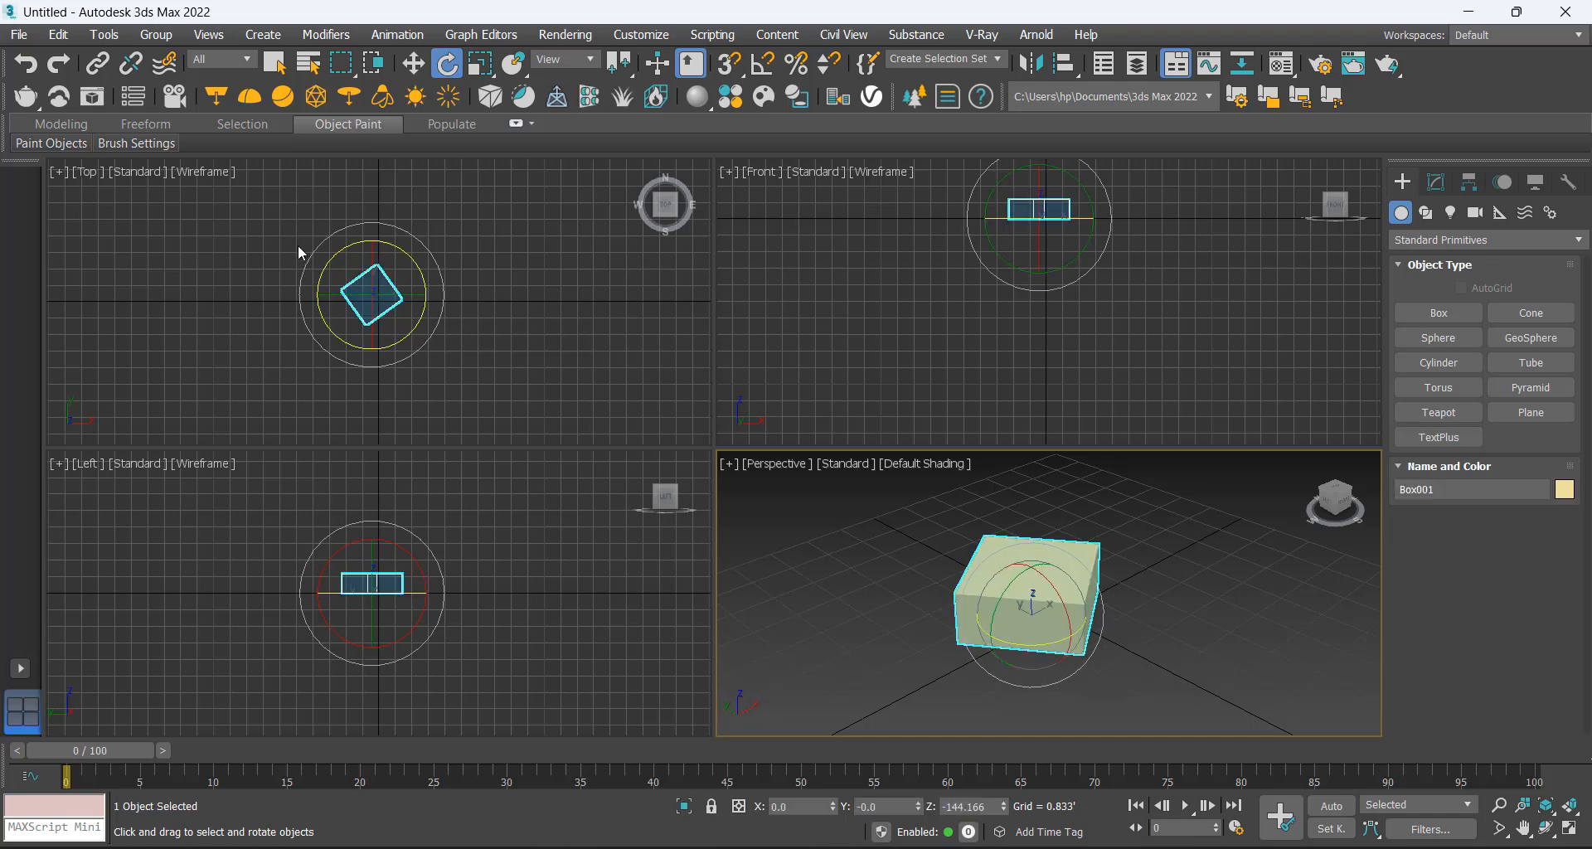
left_click_drag(1036, 652, 1018, 654)
left_click(474, 289)
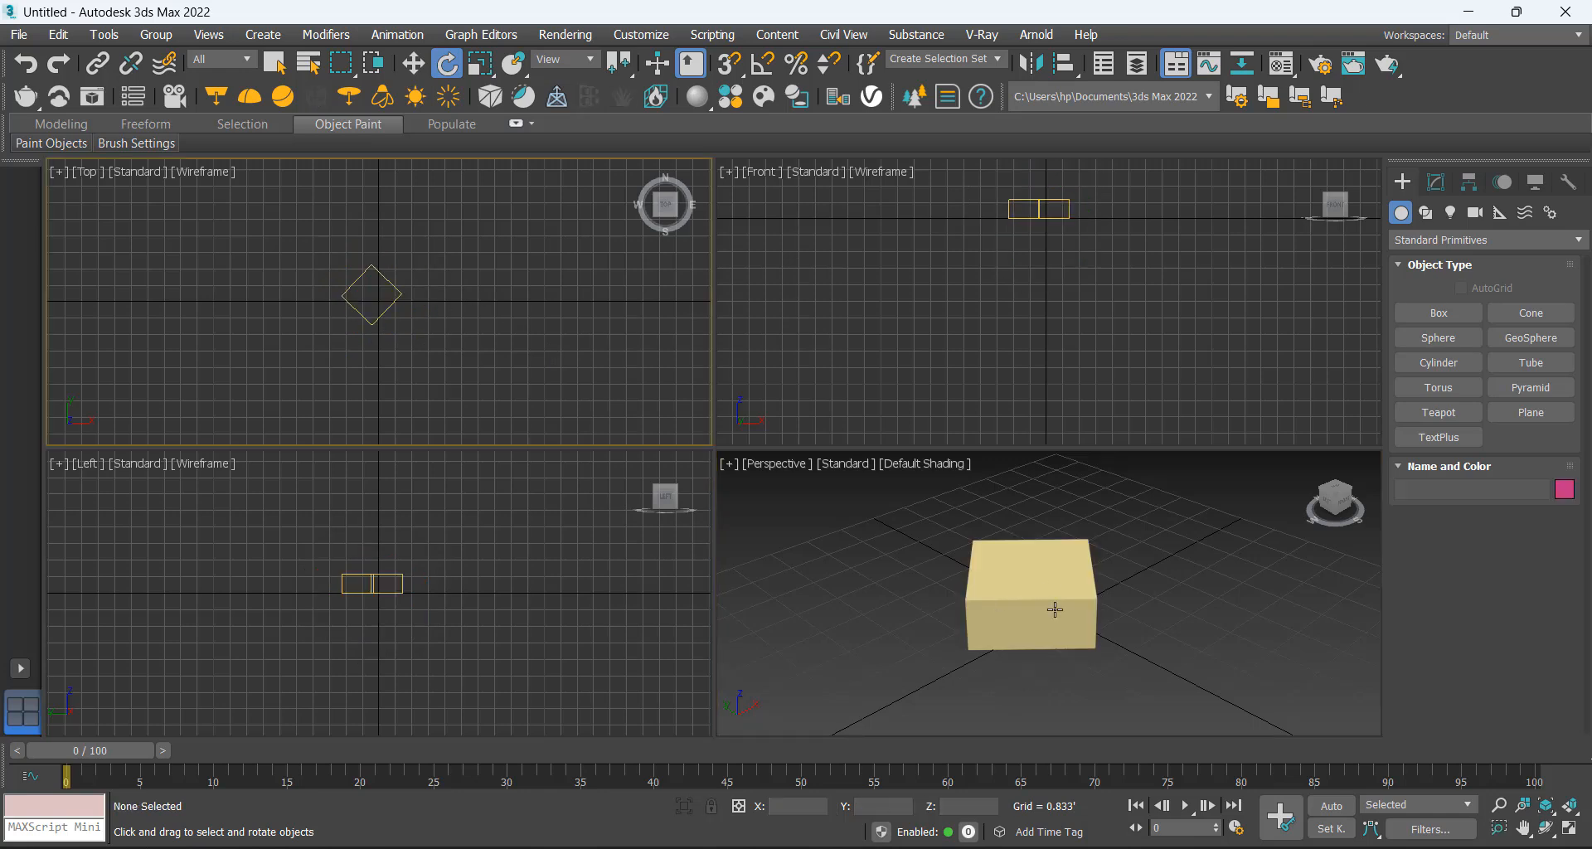
left_click(1001, 612)
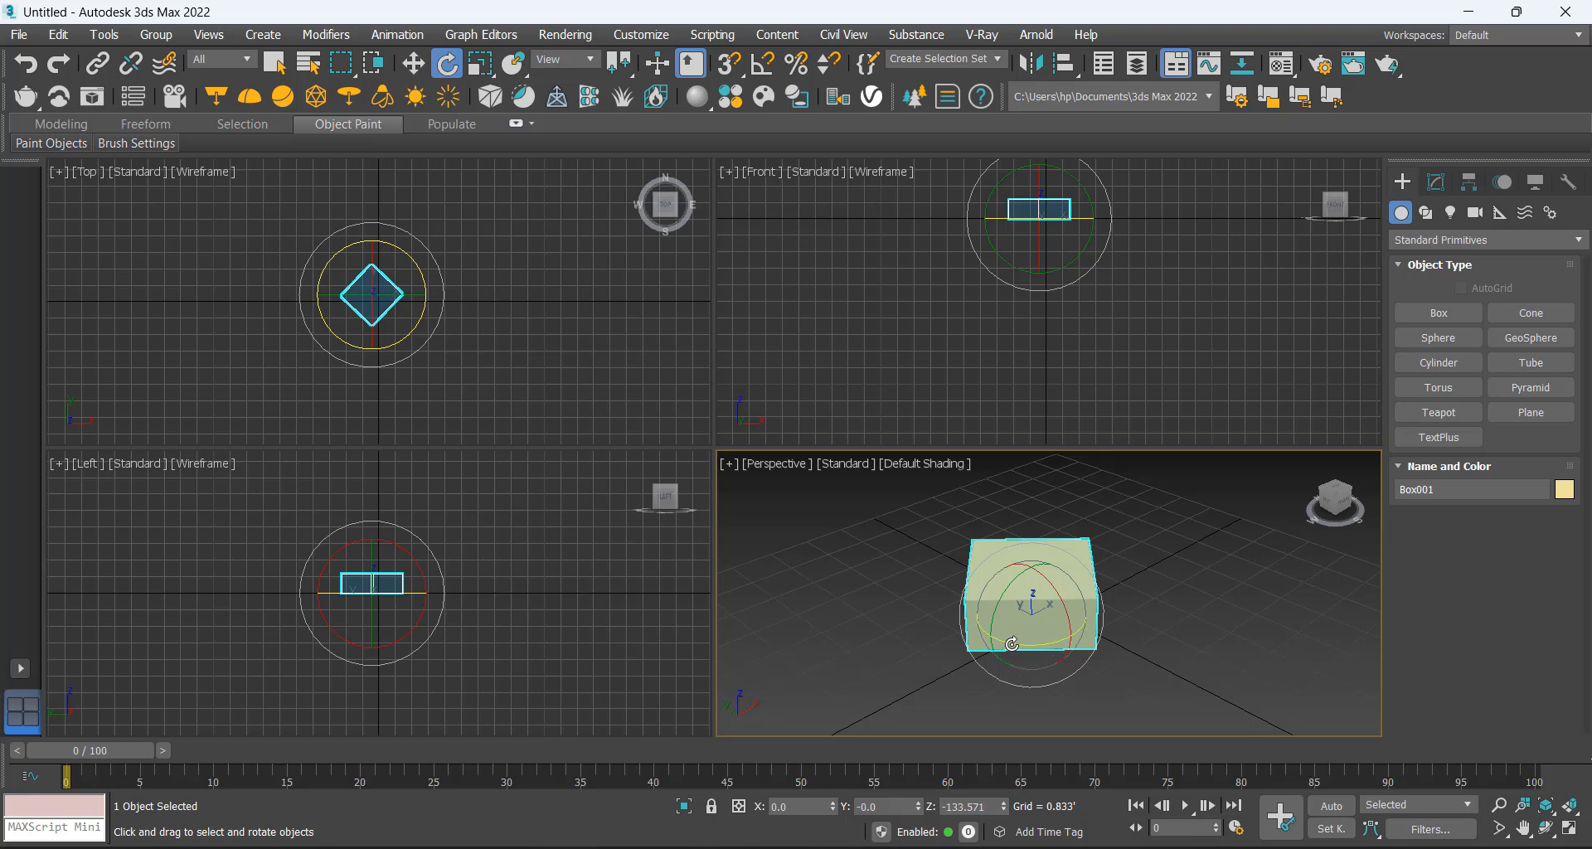
left_click_drag(1012, 644, 984, 763)
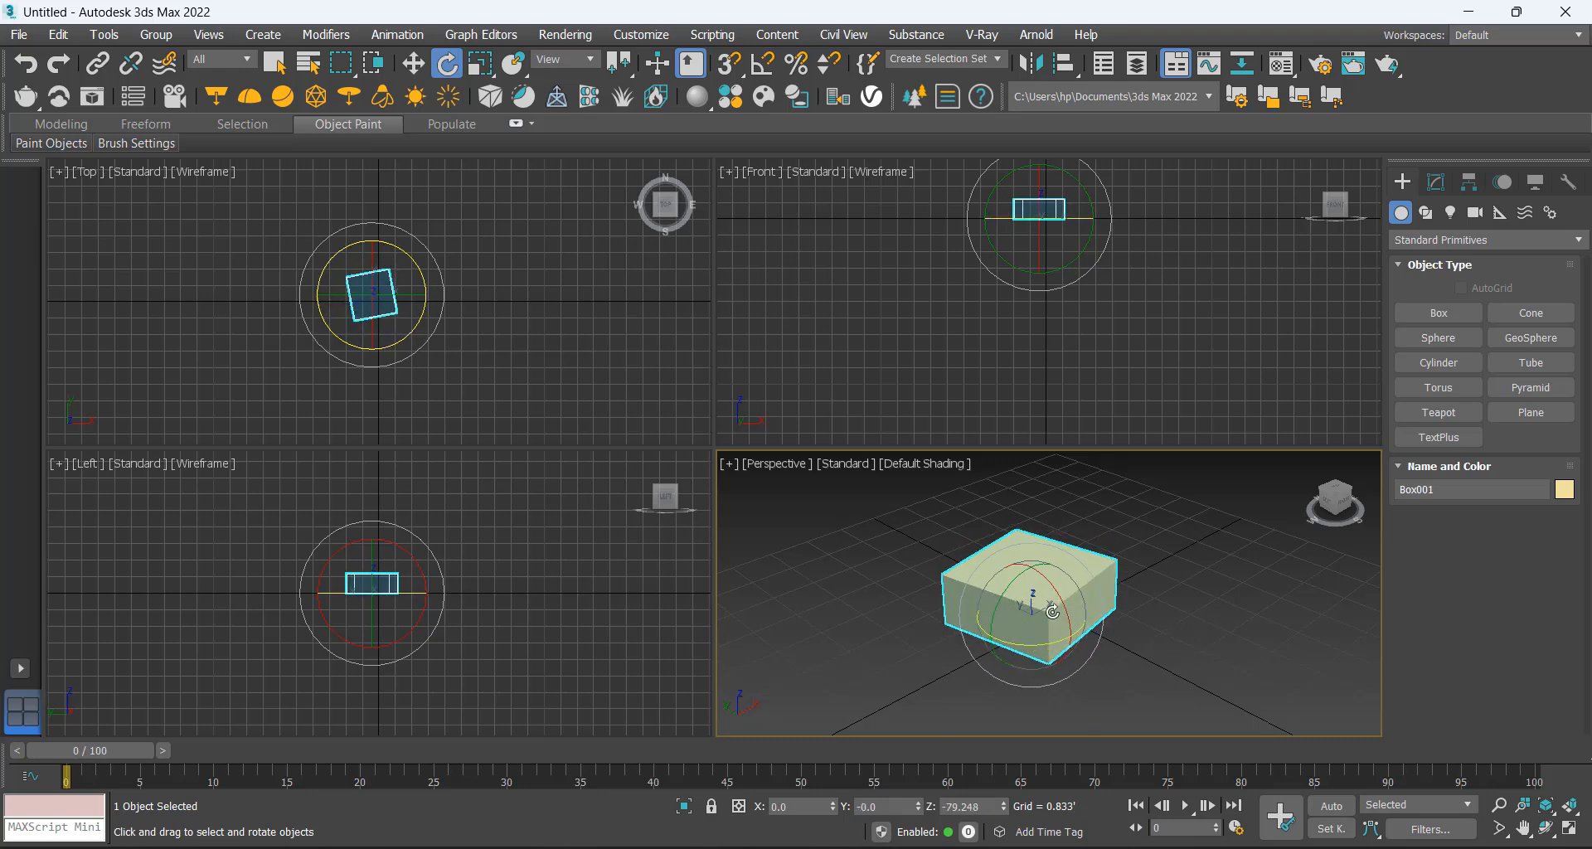
left_click_drag(1061, 602, 1011, 706)
key("ctrl+z")
left_click_drag(1021, 648, 1037, 590)
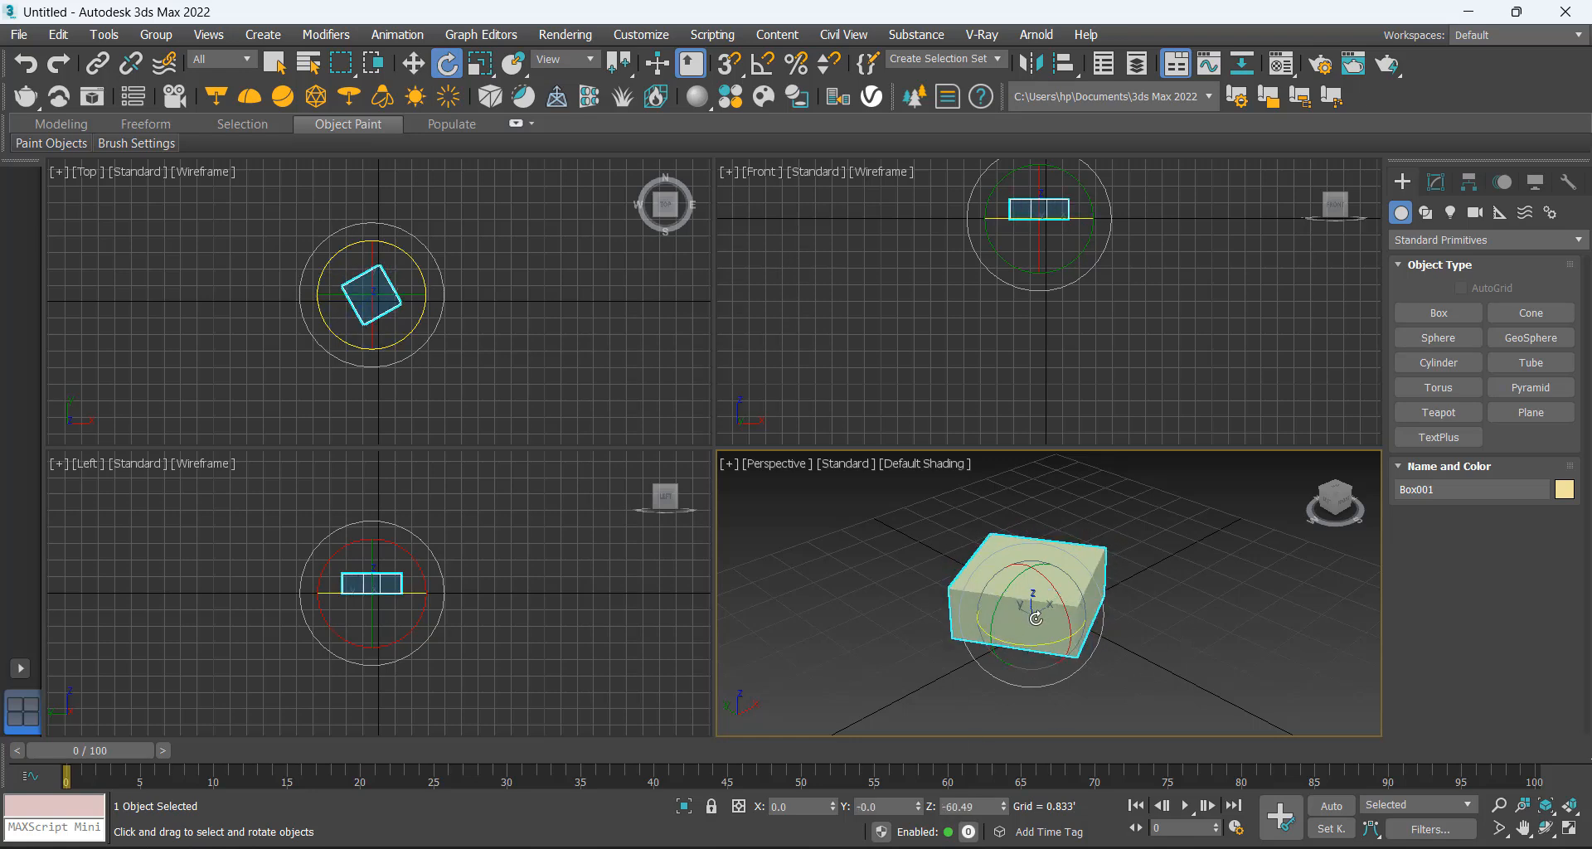
Try tilting the box with the Rotate gizmo, including about the Y axis, and undo the rotations
left_click_drag(1066, 613, 1041, 588)
left_click_drag(1021, 622, 1067, 631)
key("ctrl+z")
left_click_drag(1005, 586, 1036, 575)
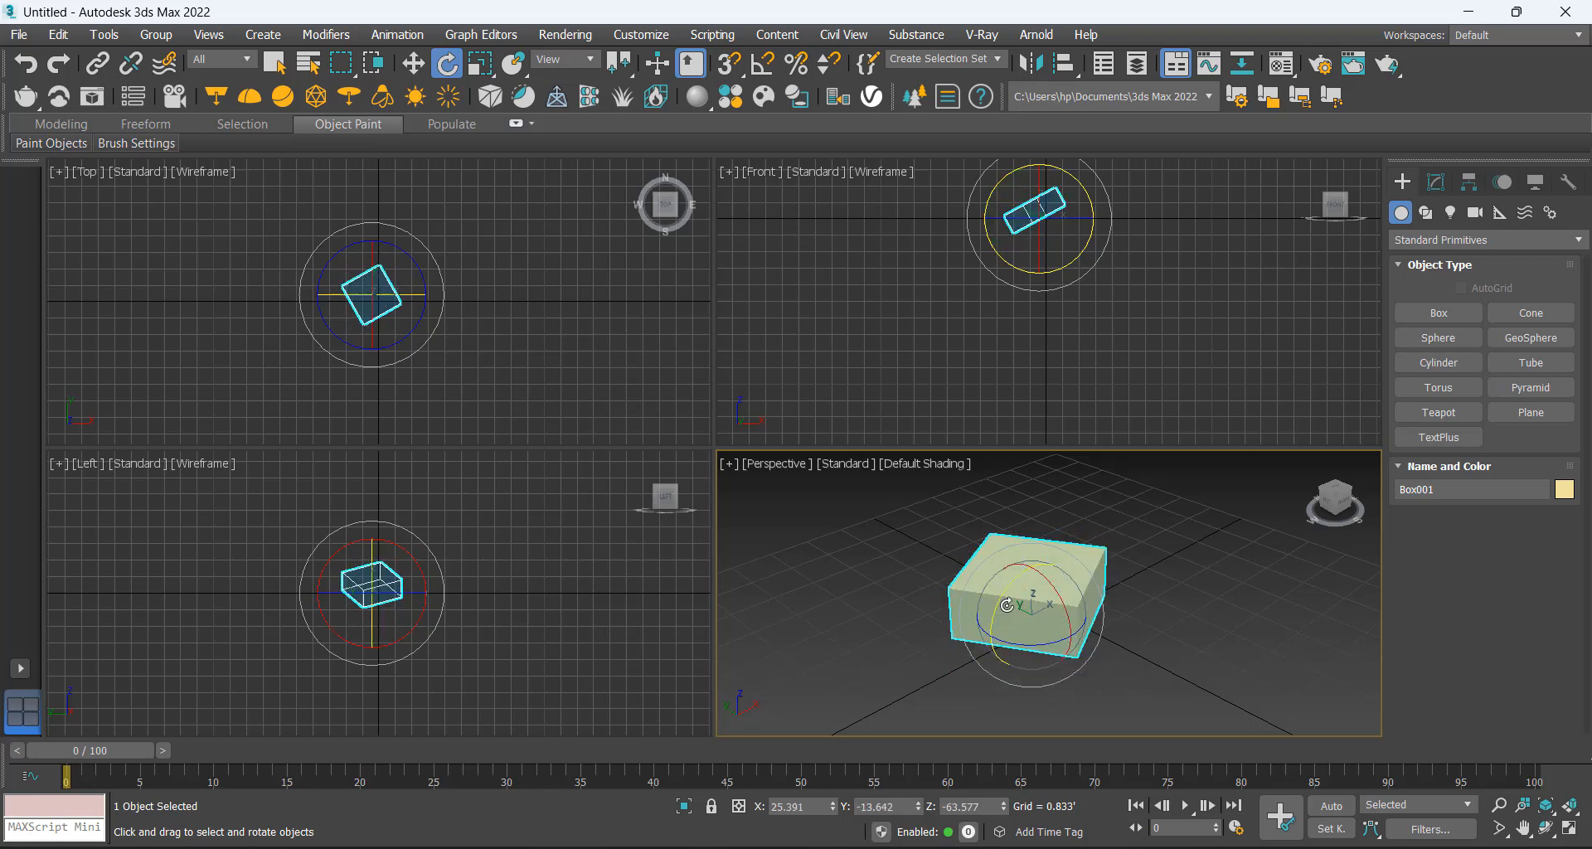
key("ctrl+z")
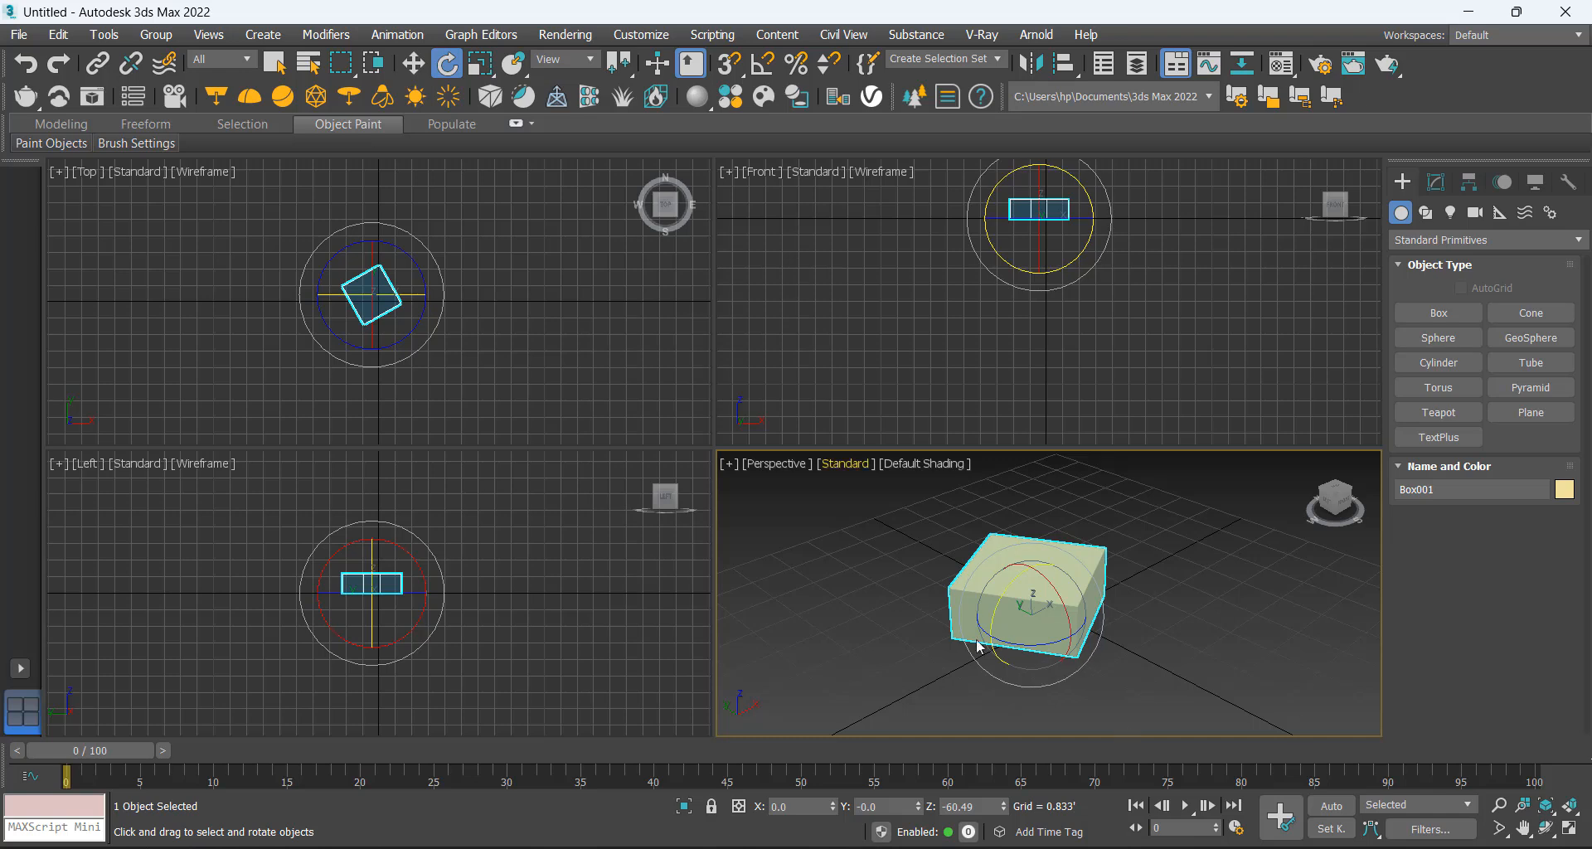
Scale the box uniformly down to about 62%, and stretch it along the Z axis by about 321%
left_click(479, 63)
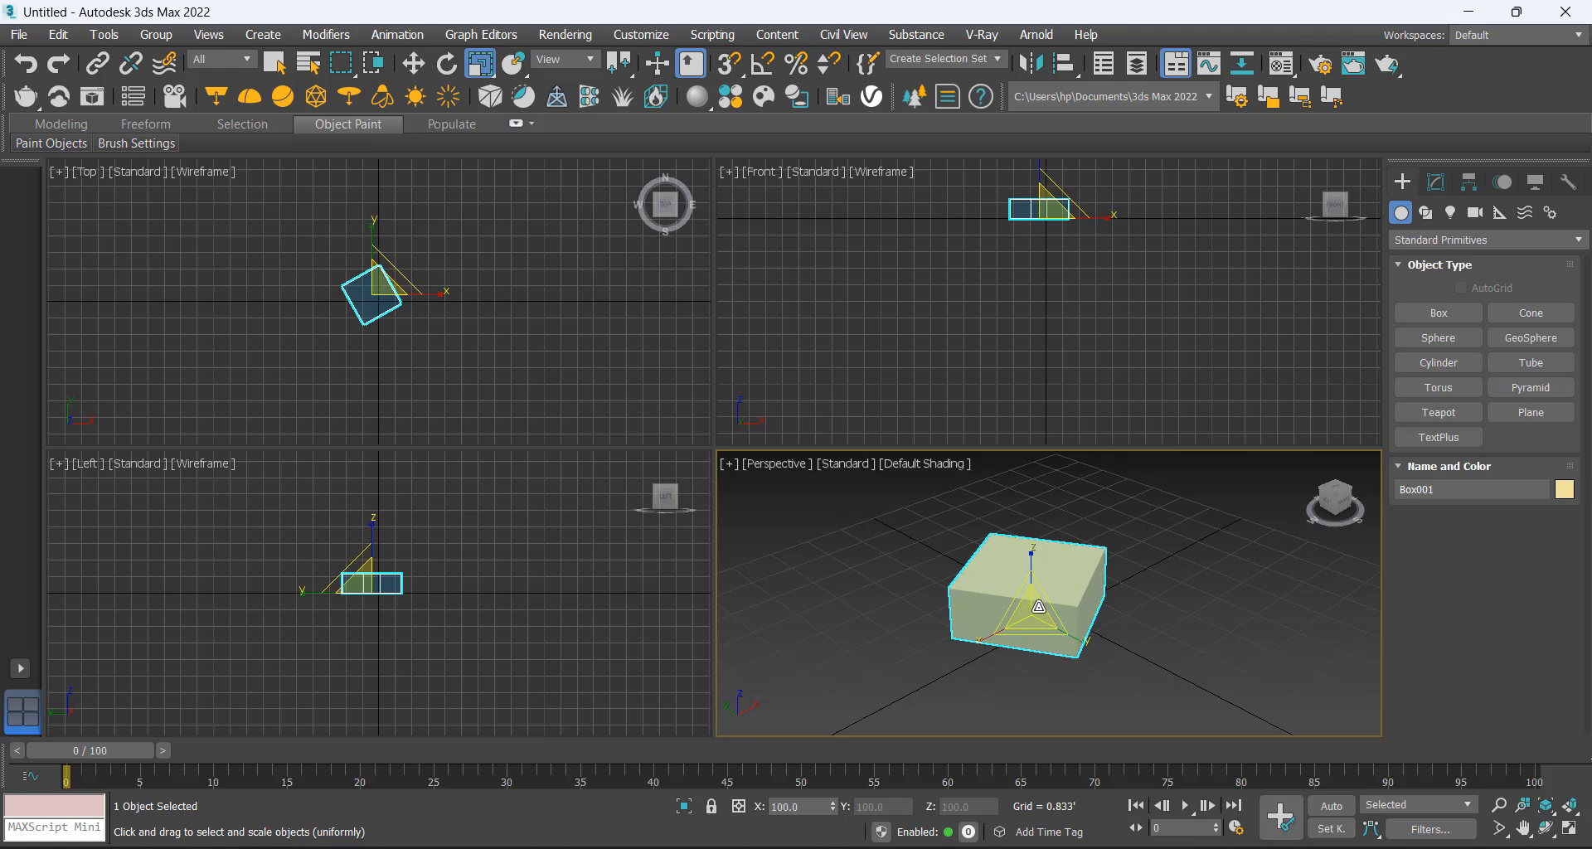
left_click_drag(1034, 616, 1061, 641)
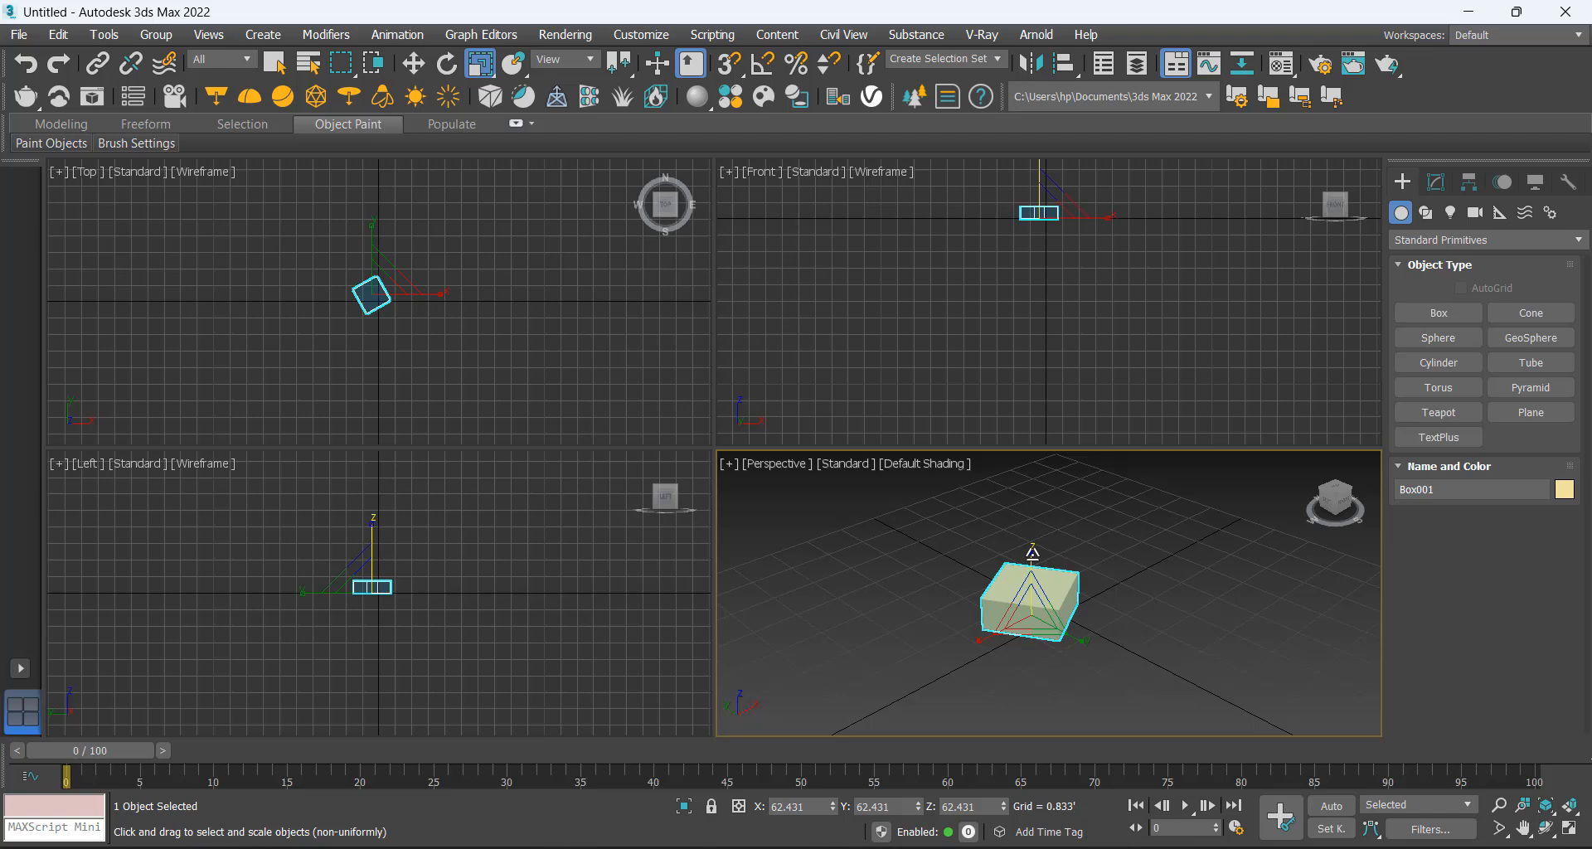
left_click_drag(1033, 553, 1037, 468)
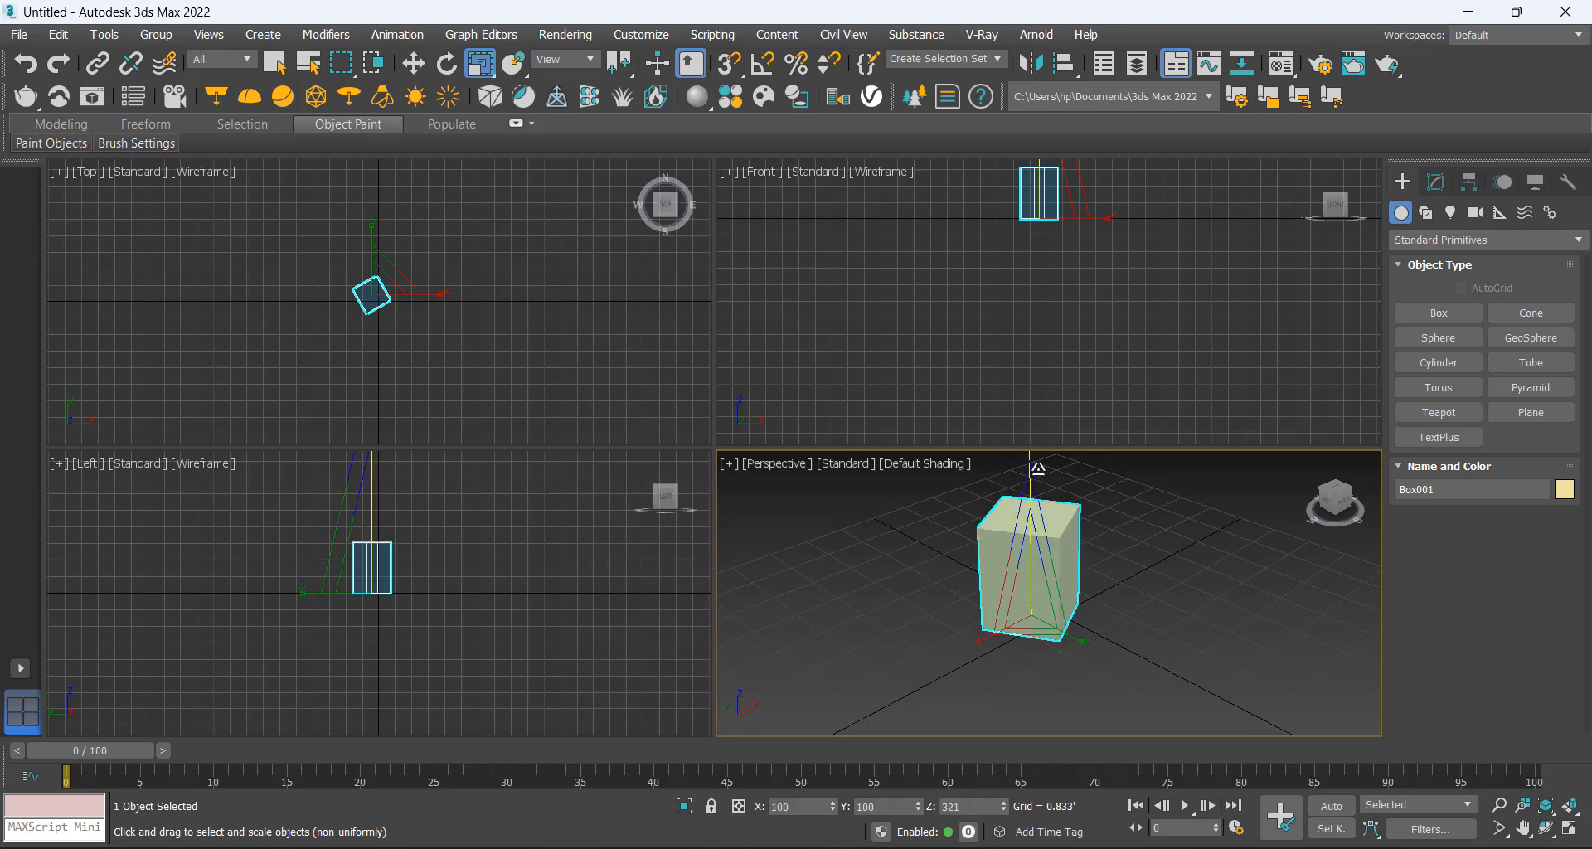
Resize the box non-uniformly with the Scale tool to about 63% in X, 49% in Y and 85% in Z
left_click_drag(1080, 639, 1121, 667)
mouse_move(977, 633)
left_mouse_down()
mouse_move(965, 651)
mouse_move(991, 637)
mouse_move(1058, 736)
left_mouse_up()
left_click(413, 64)
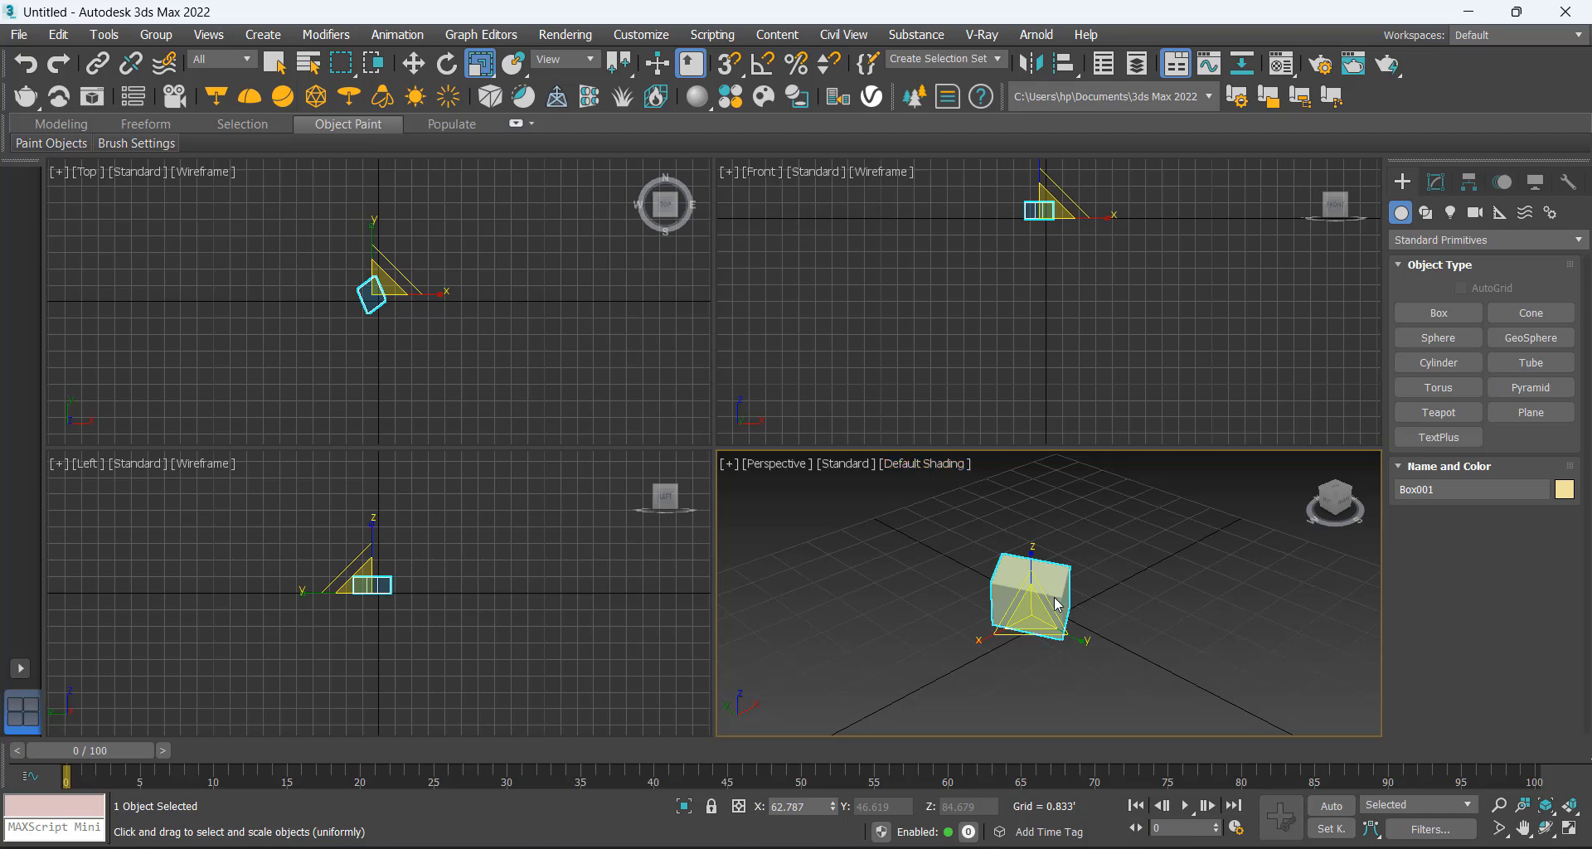
Delete the scaled box from the scene
right_click(1078, 607)
left_click(1112, 616)
left_click_drag(1094, 531, 847, 667)
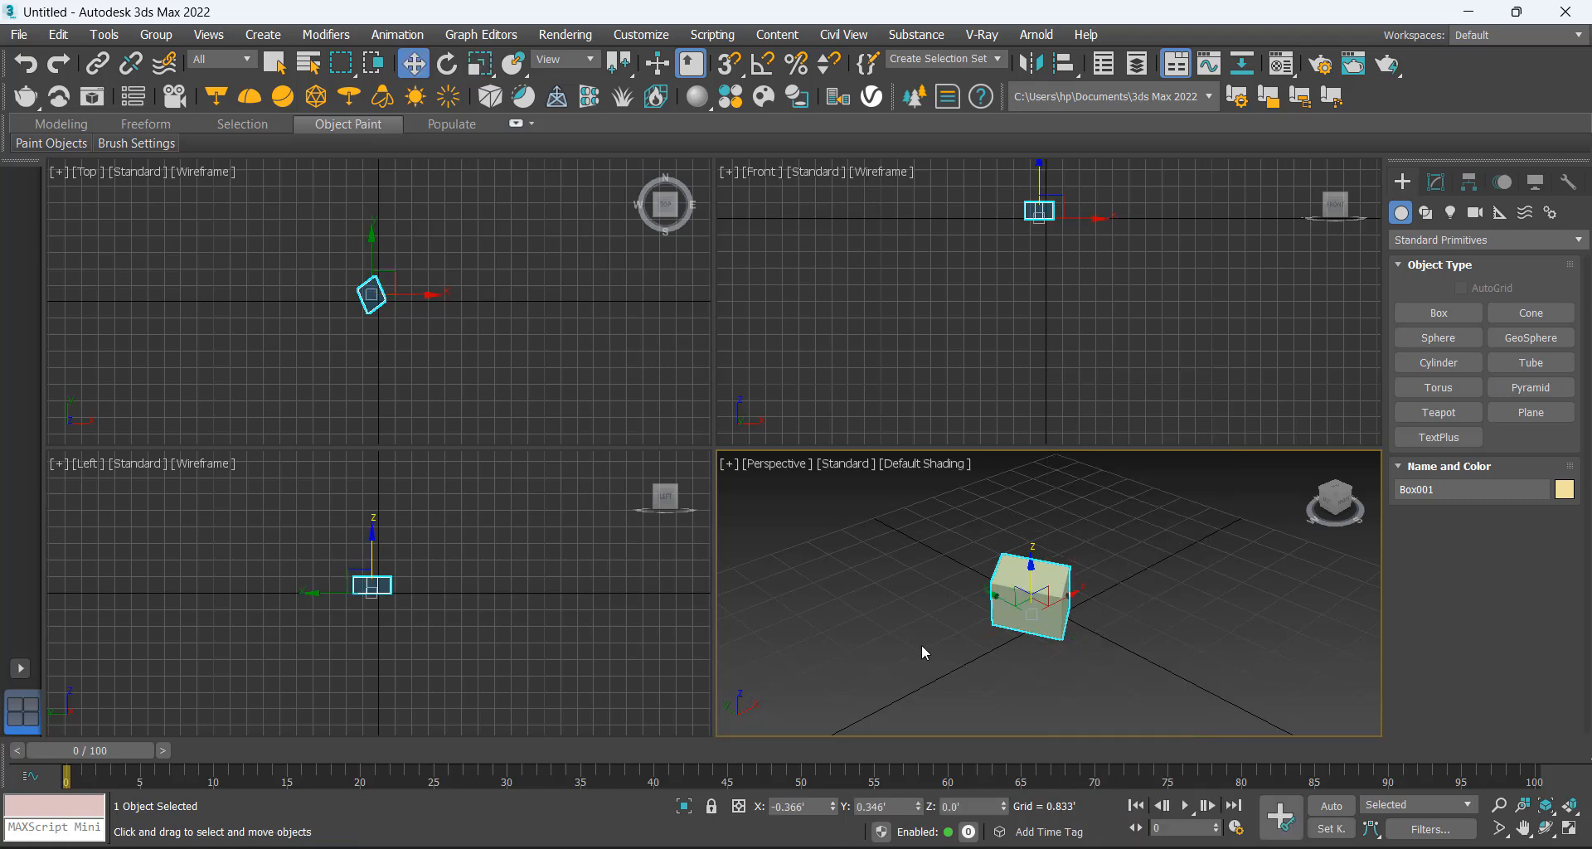
key("Delete")
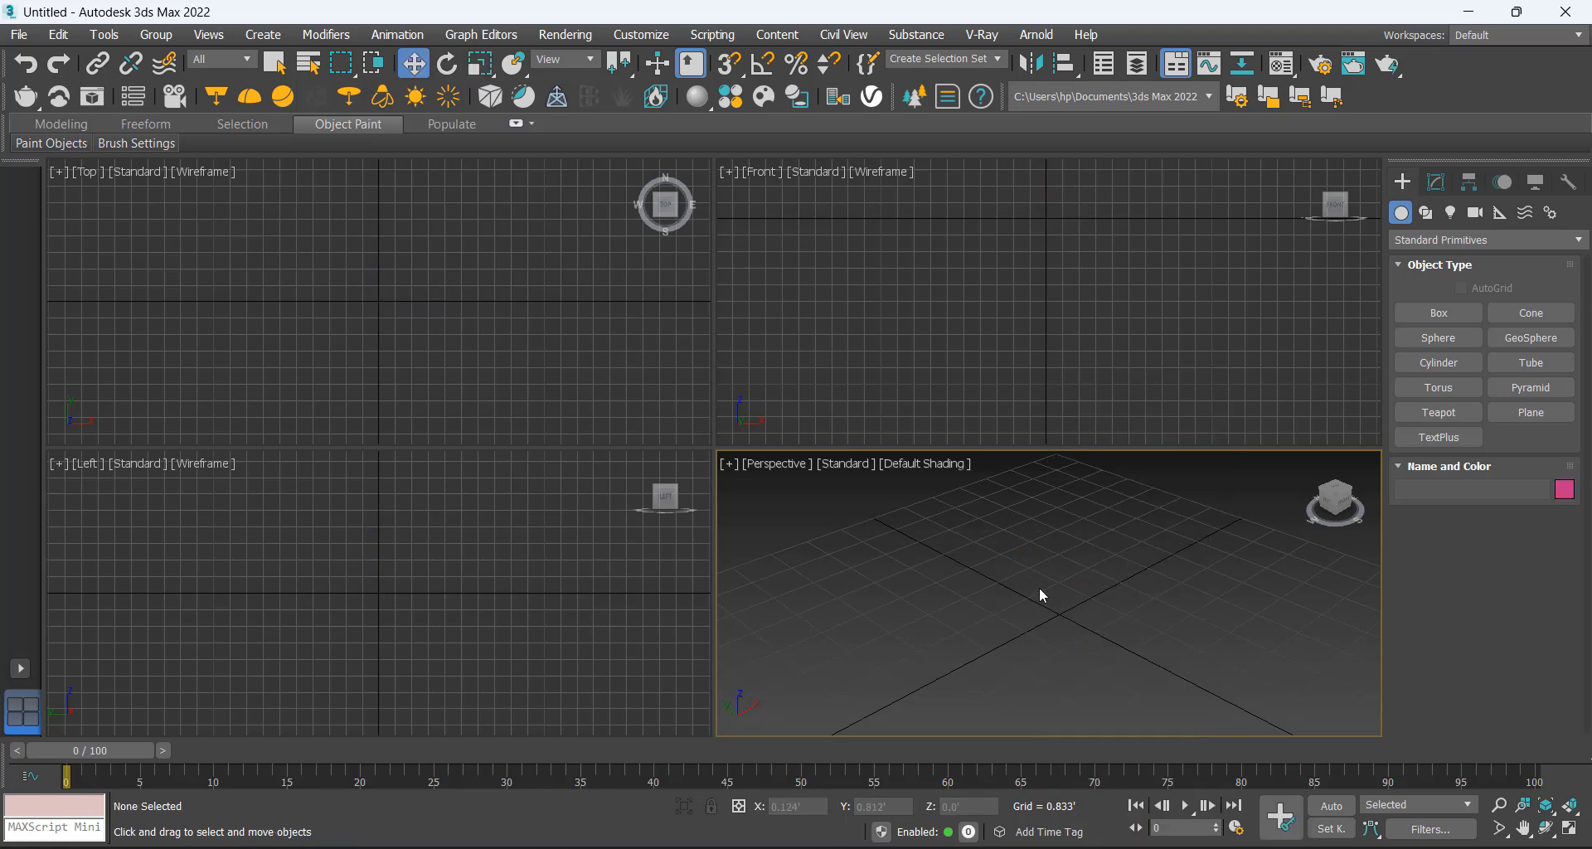
Create a new box on the grid in the Perspective viewport and leave the Box command
scroll(1042, 590, "down", 2)
left_click(1438, 312)
left_click_drag(897, 641, 1037, 655)
left_click(1022, 592)
right_click(1068, 546)
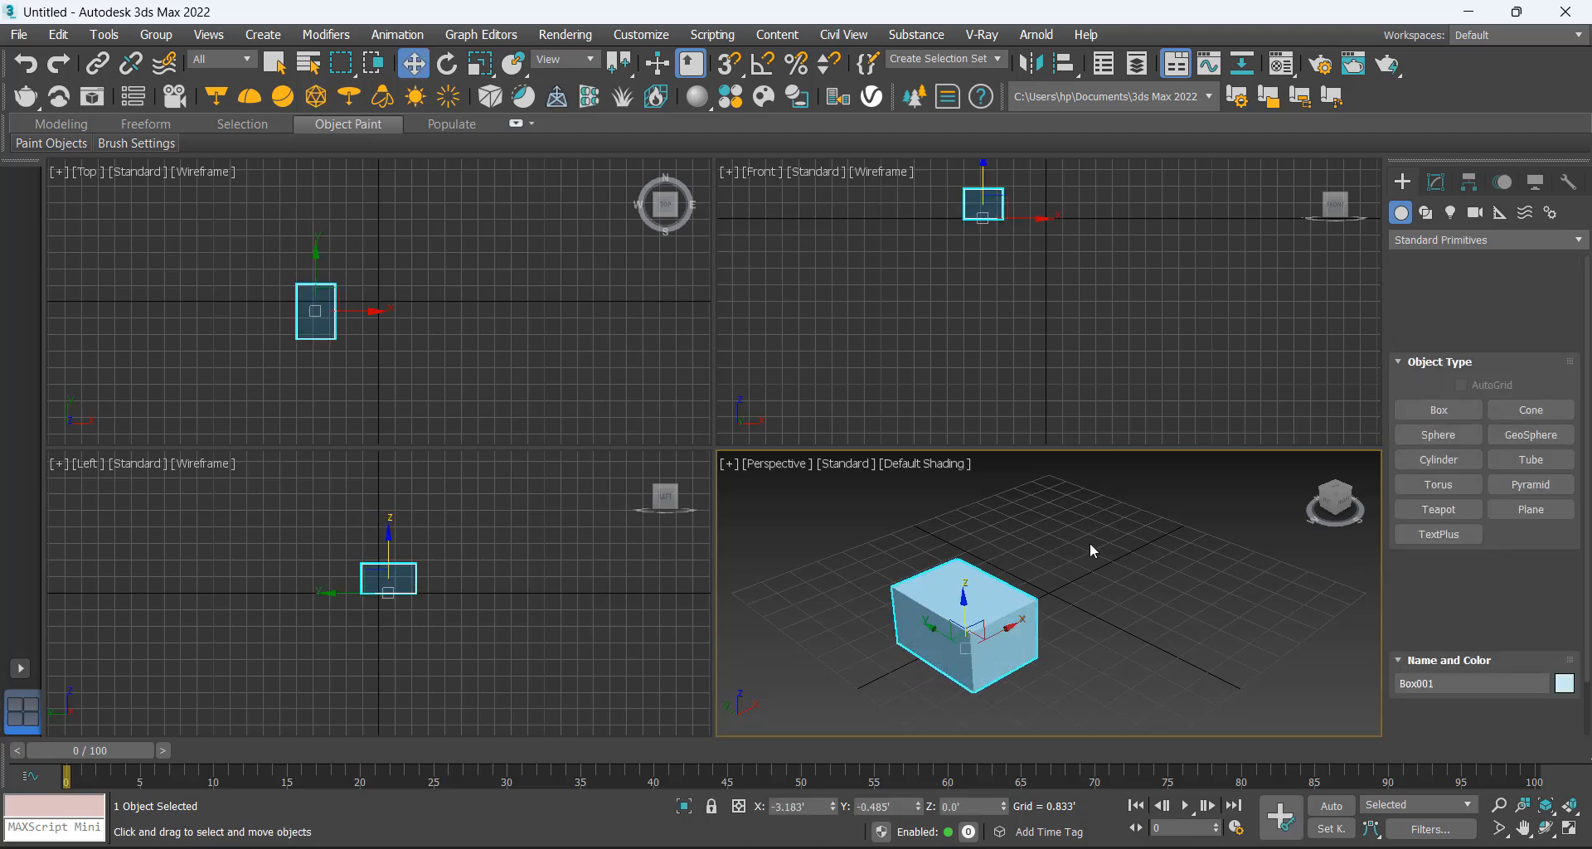
Demonstrate single-object selection by deselecting and reselecting the box in the Perspective viewport twice
left_click(1089, 543)
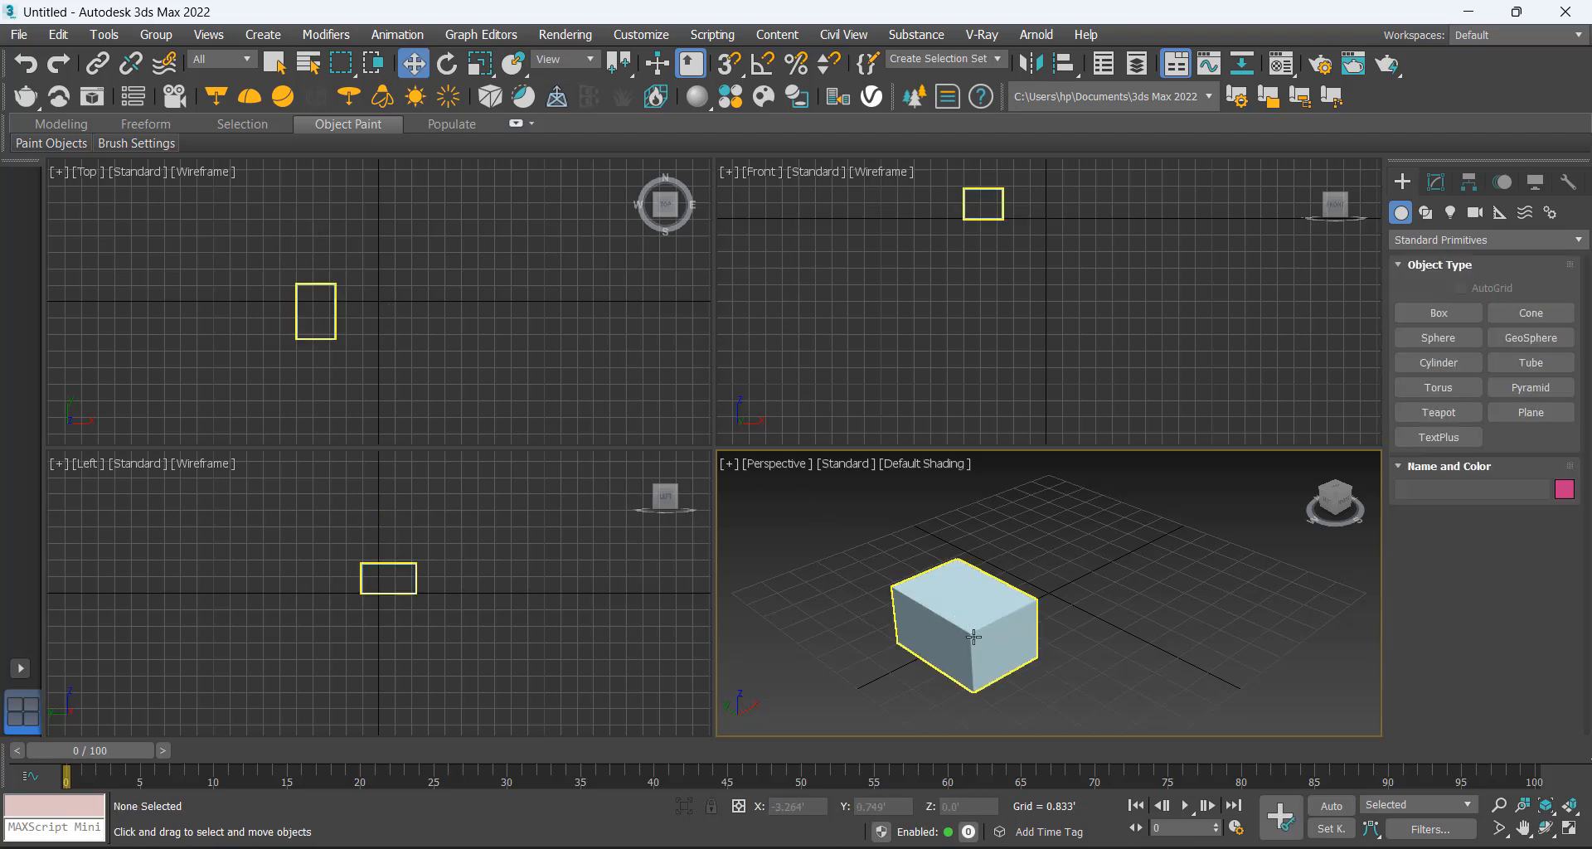
left_click(944, 580)
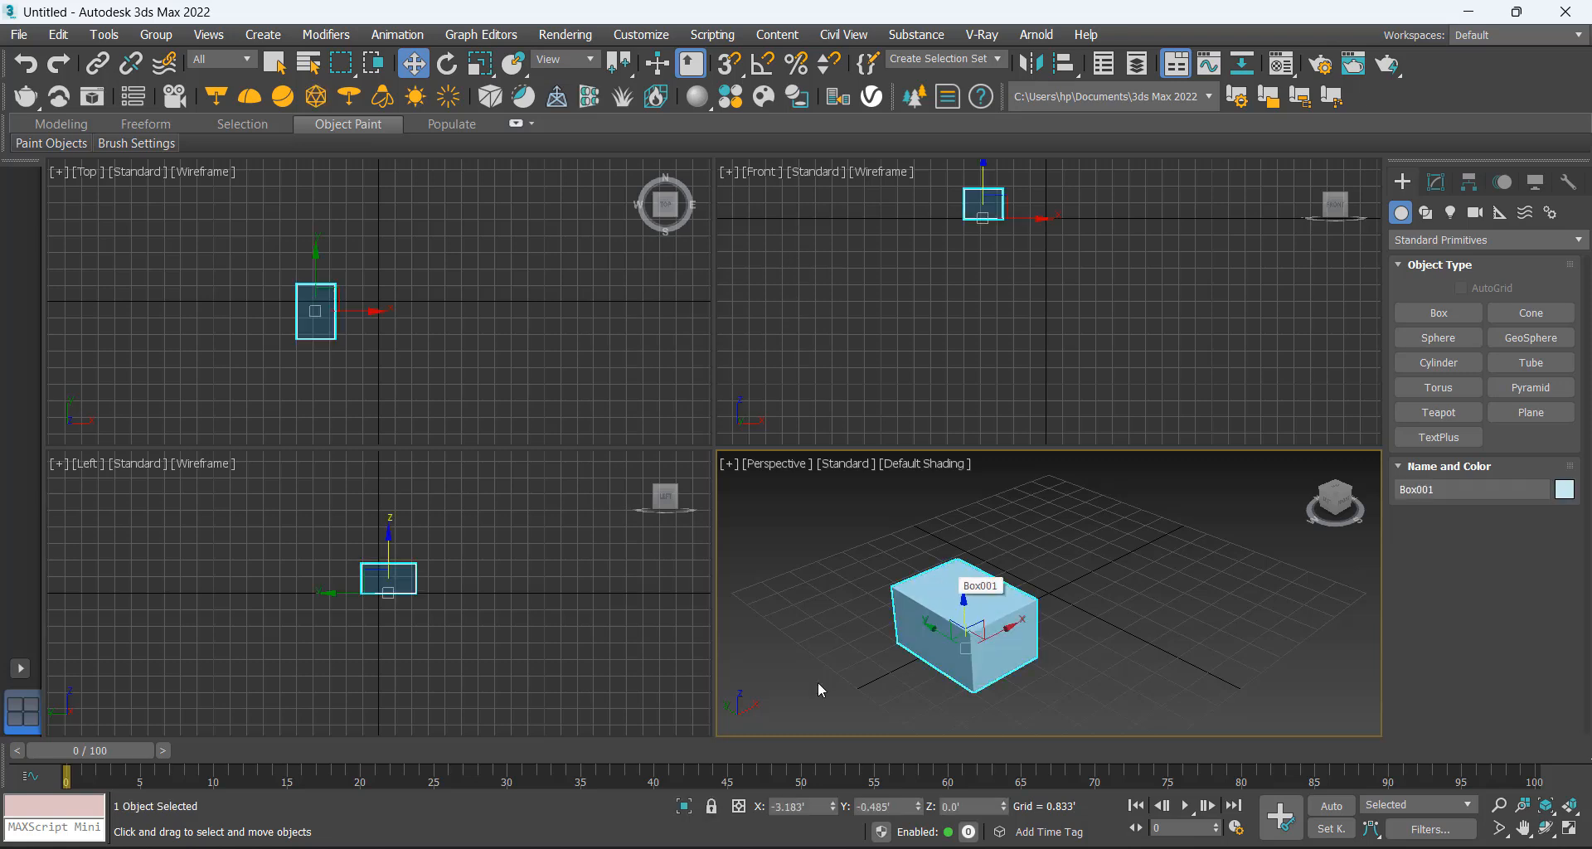
left_click(859, 550)
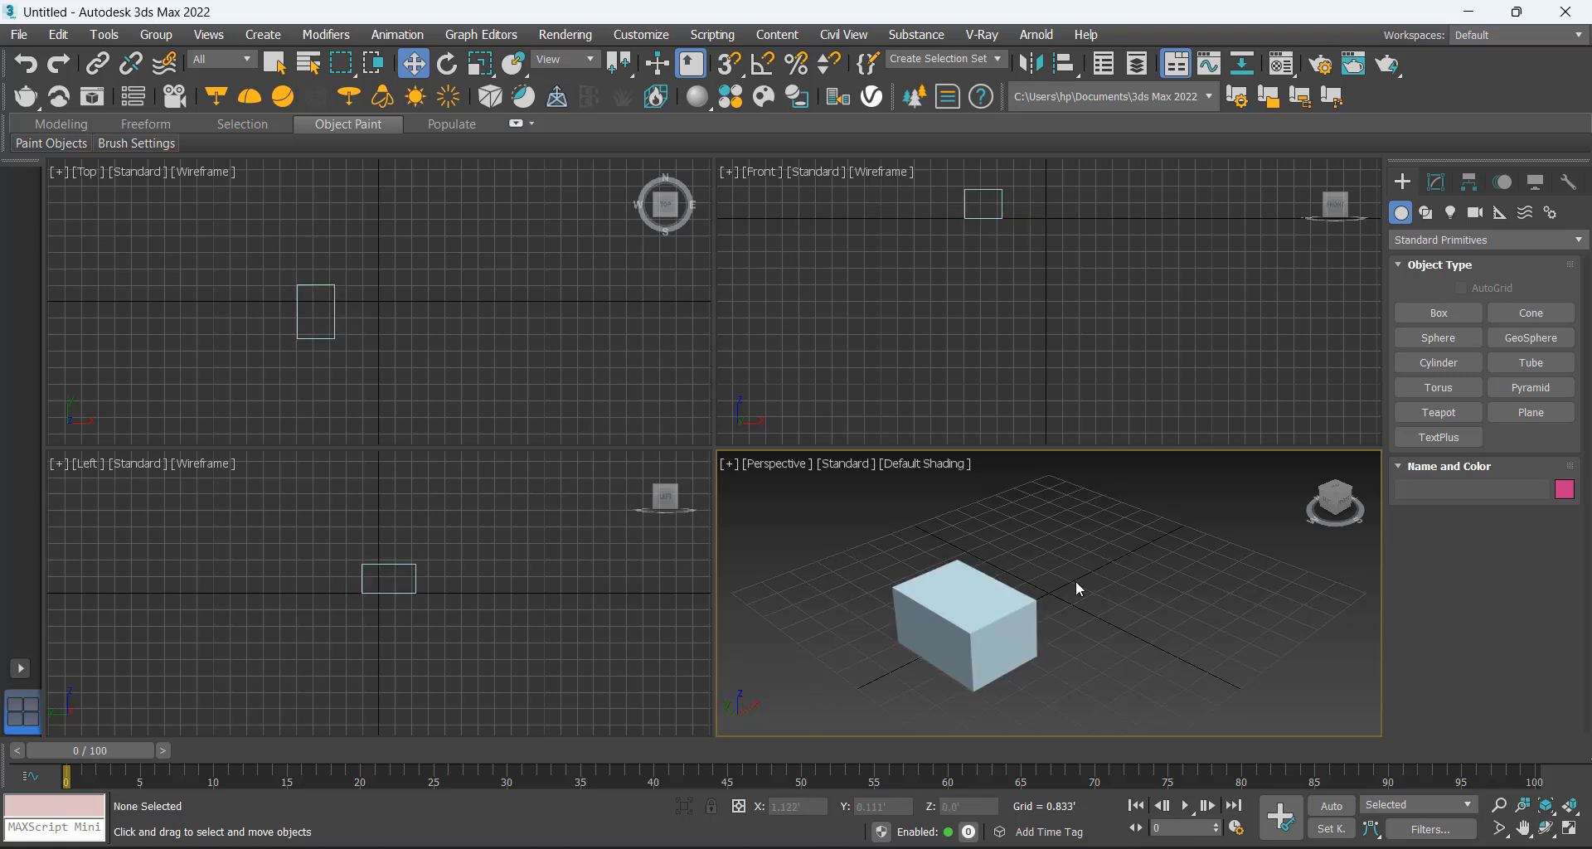
left_click(982, 599)
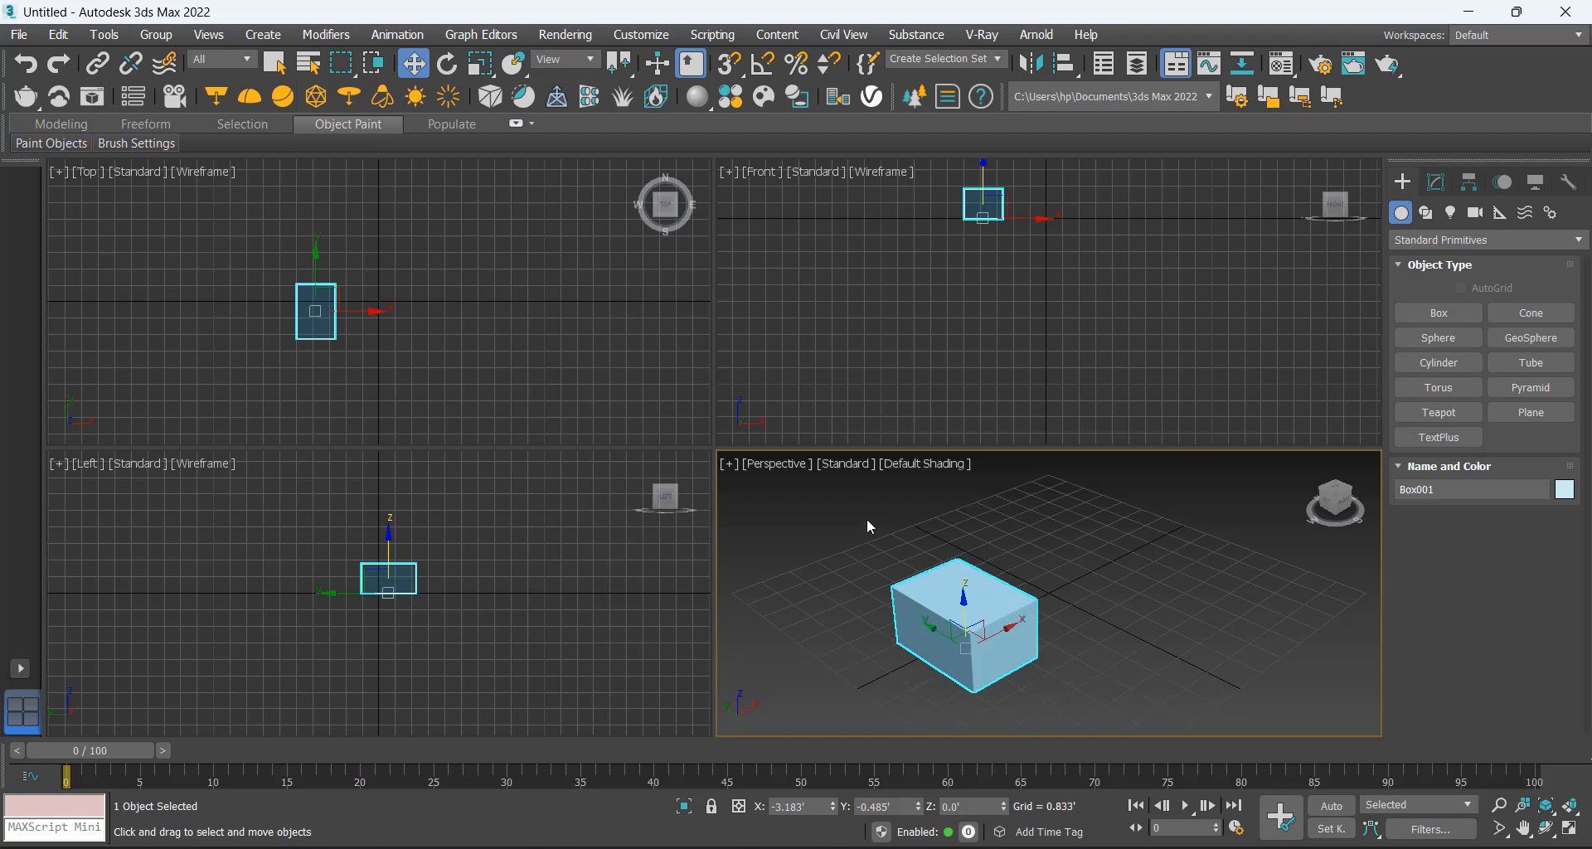
Select the box with a rectangular selection region in the Perspective viewport, deselecting and repeating it several times
left_click(848, 557)
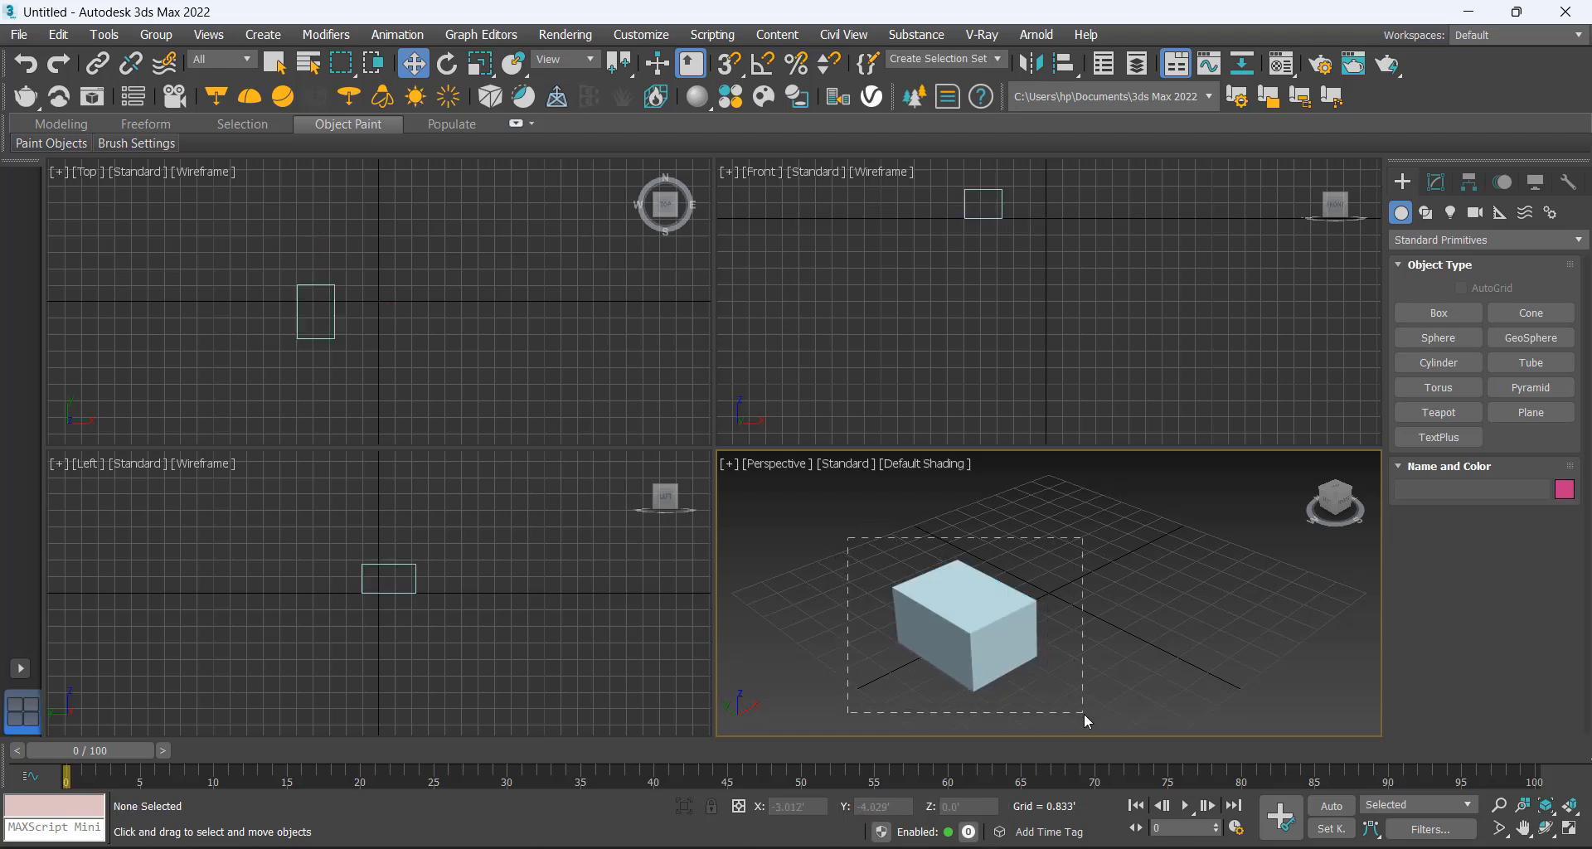
left_click_drag(1083, 713, 1088, 705)
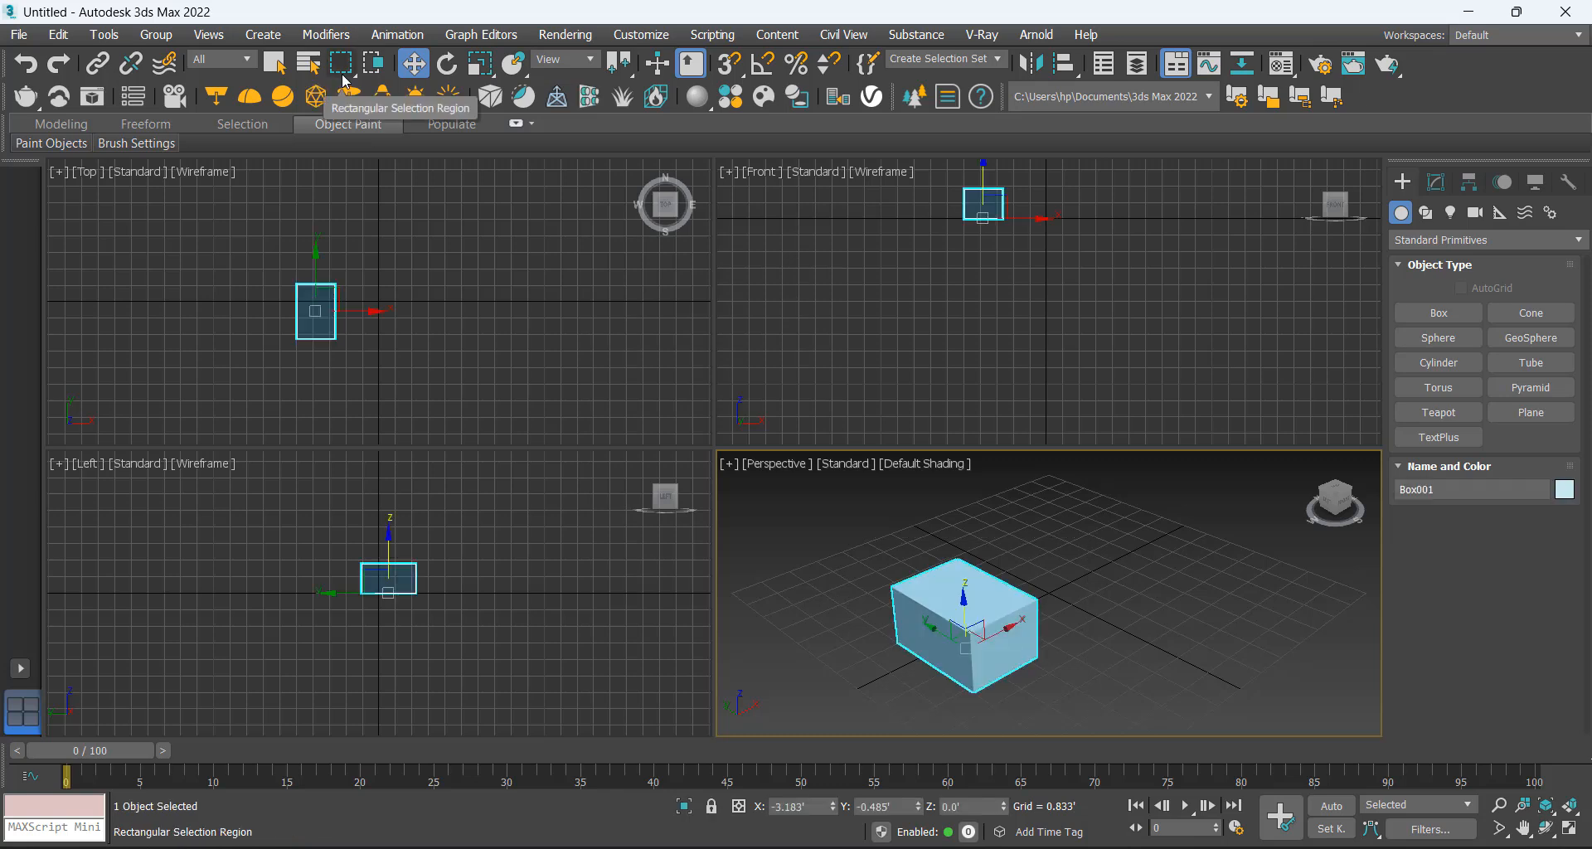
left_click(821, 529)
left_click_drag(1116, 723, 1073, 693)
left_click(724, 499)
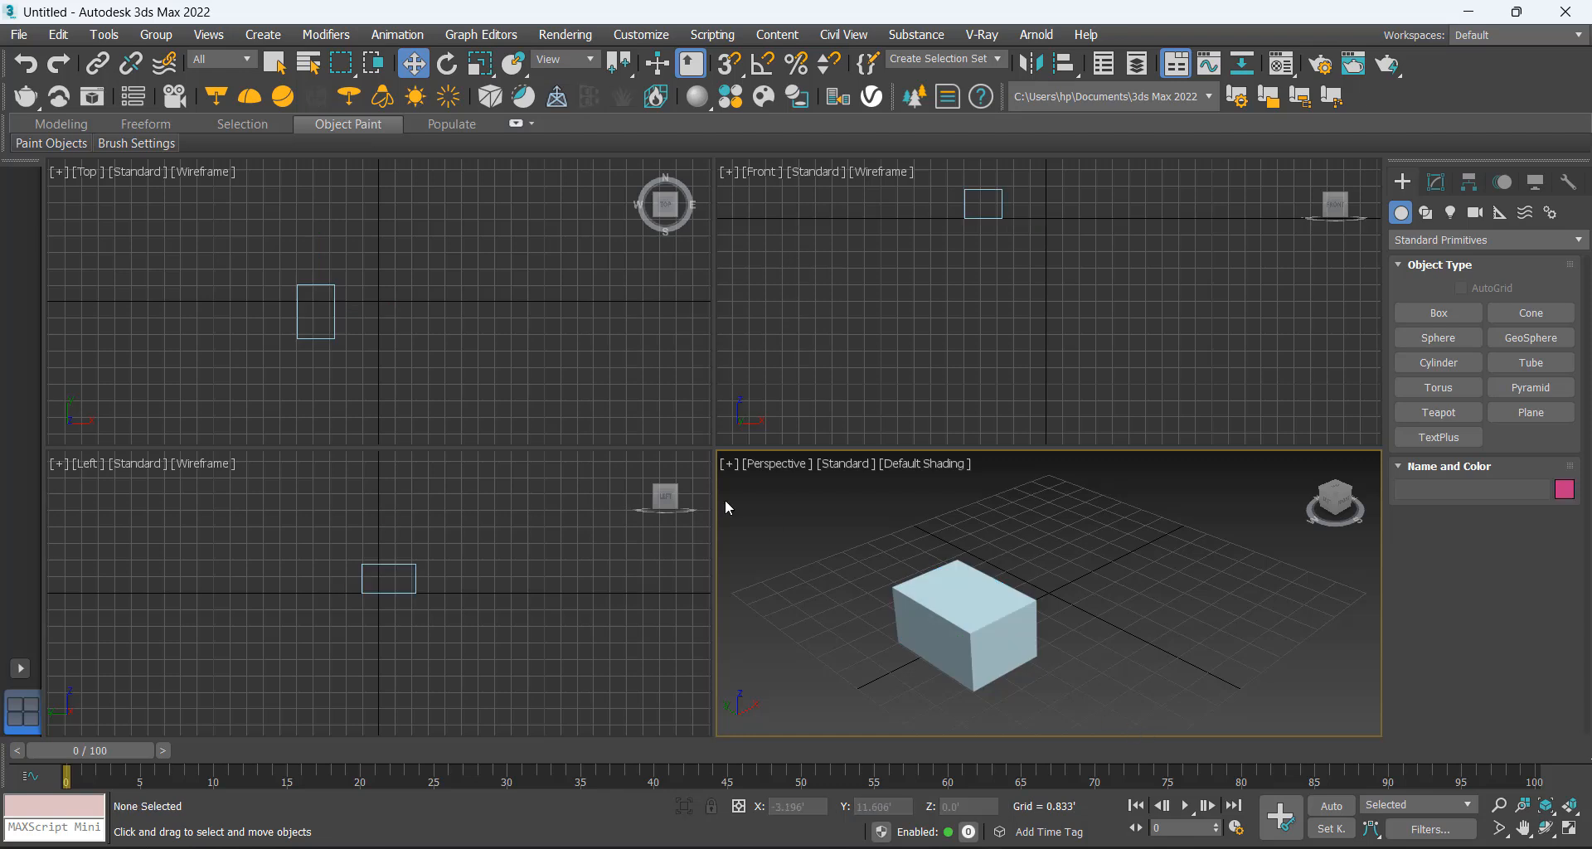
left_click_drag(859, 537, 934, 616)
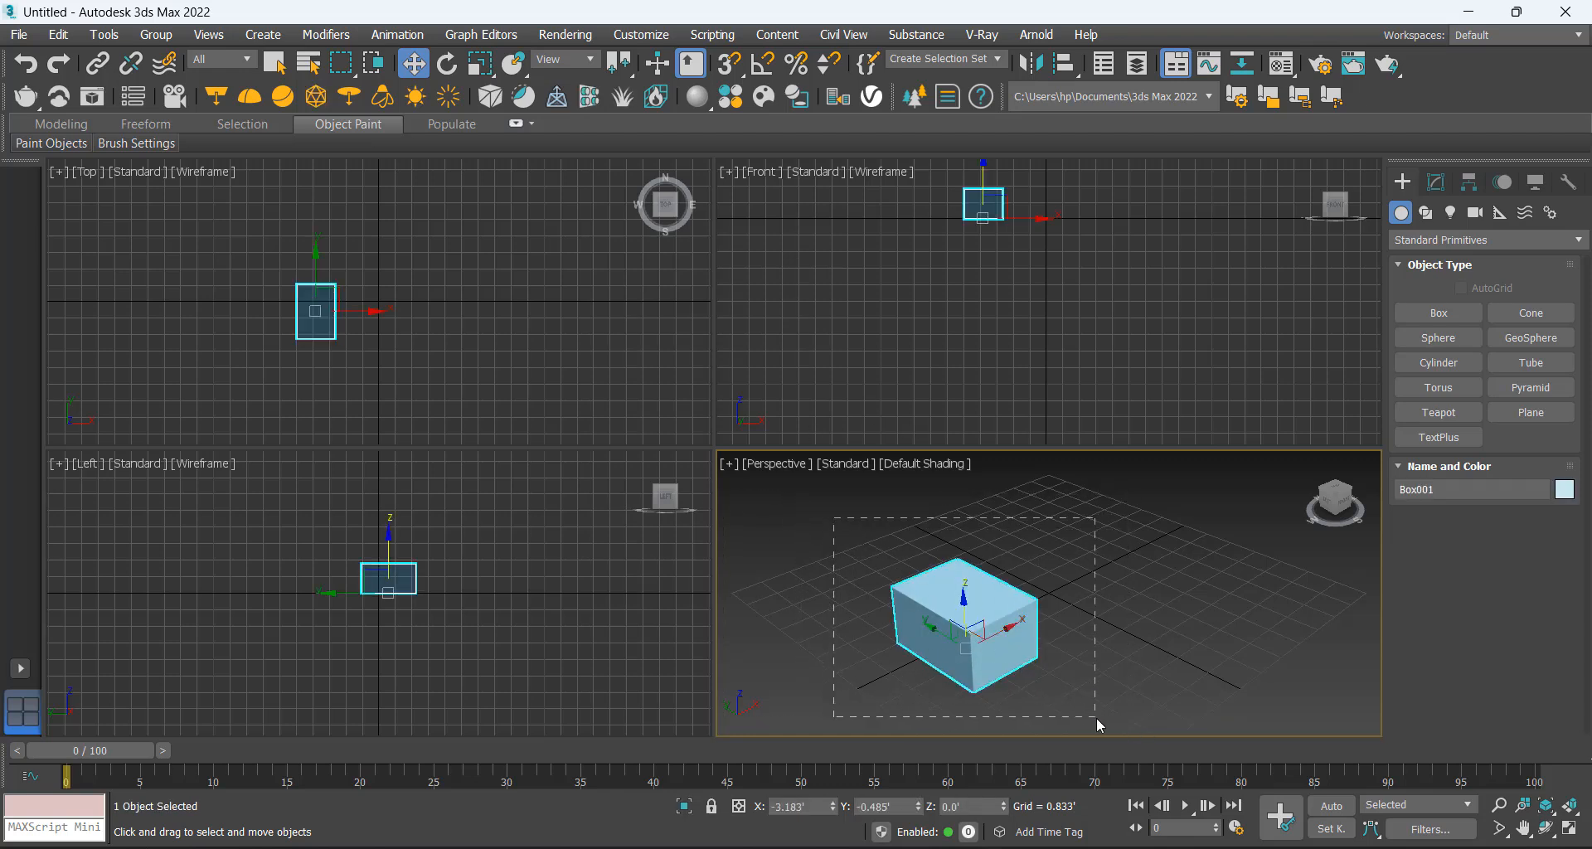
left_click_drag(1097, 718, 1096, 718)
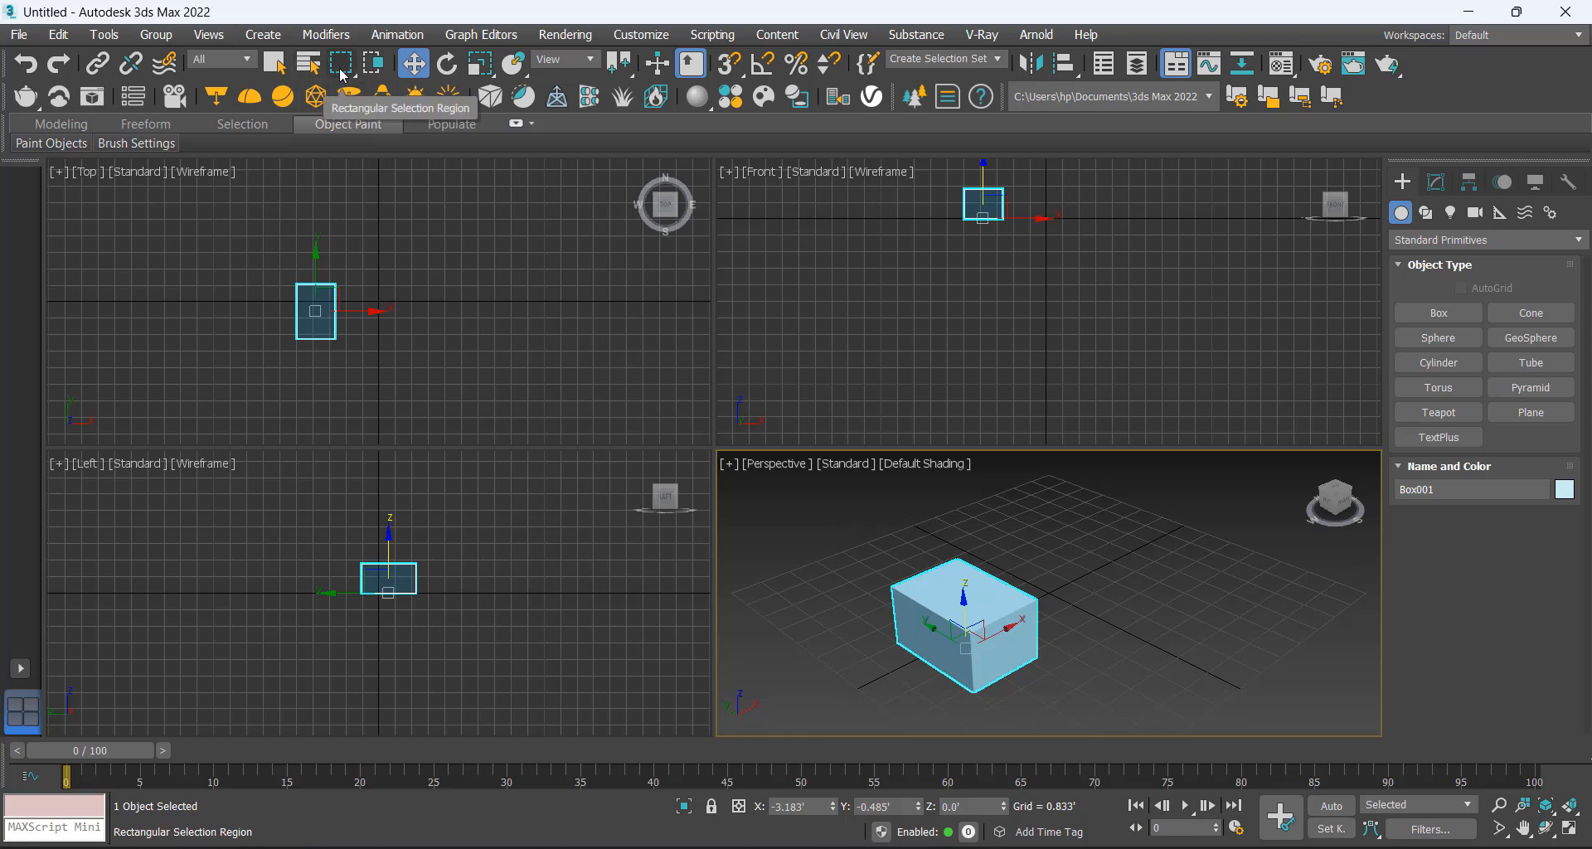
Switch the selection region to Circular and try it around the box in the Perspective viewport
left_click_drag(341, 75, 341, 74)
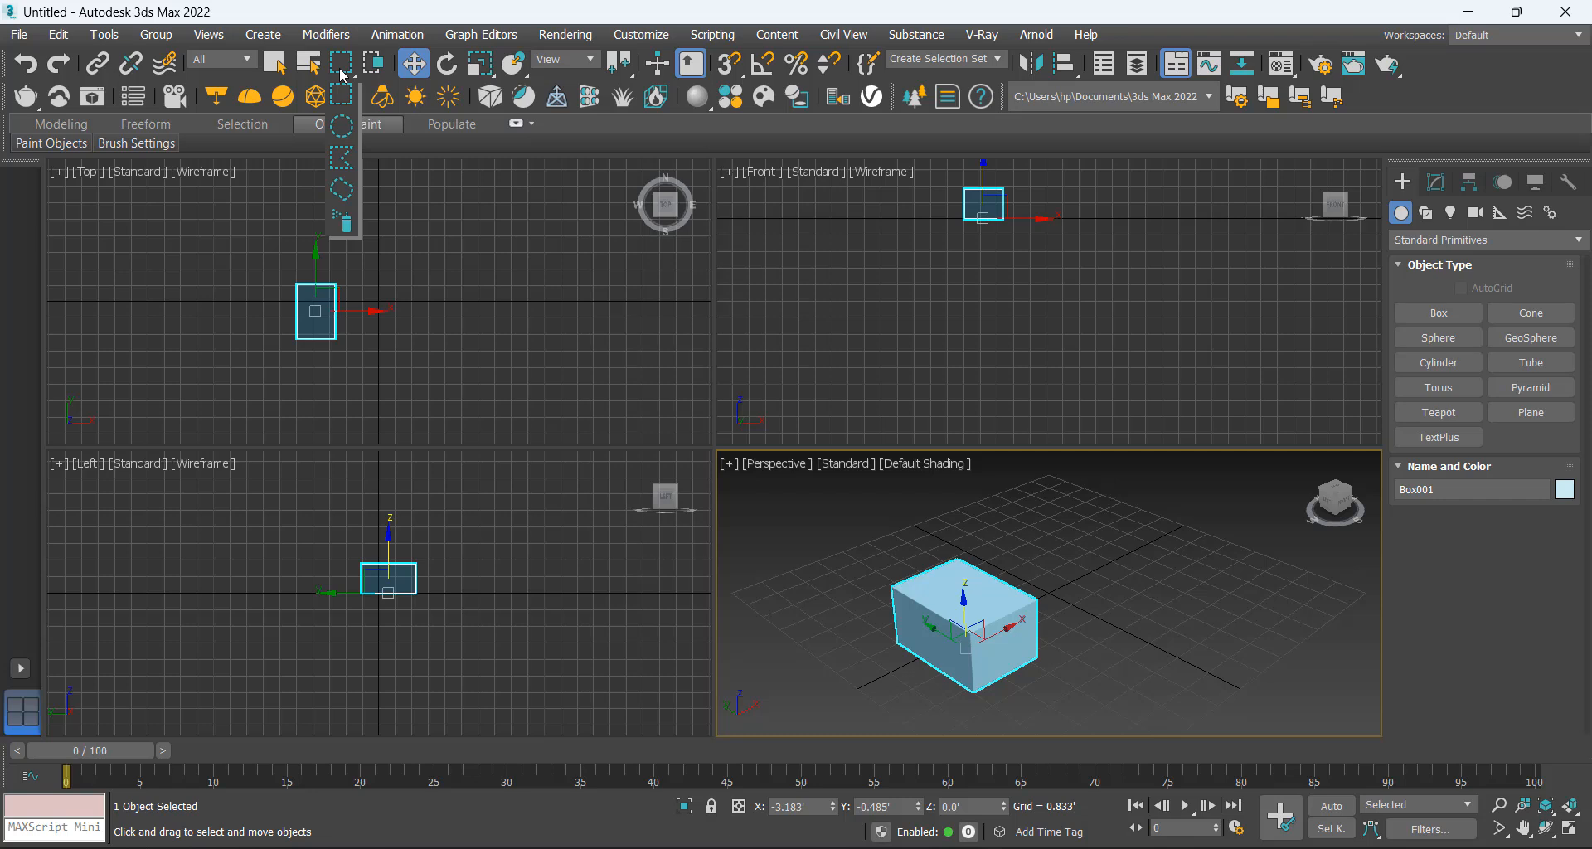
left_click_drag(341, 74, 343, 126)
left_click(1111, 617)
left_click_drag(1073, 622, 1280, 745)
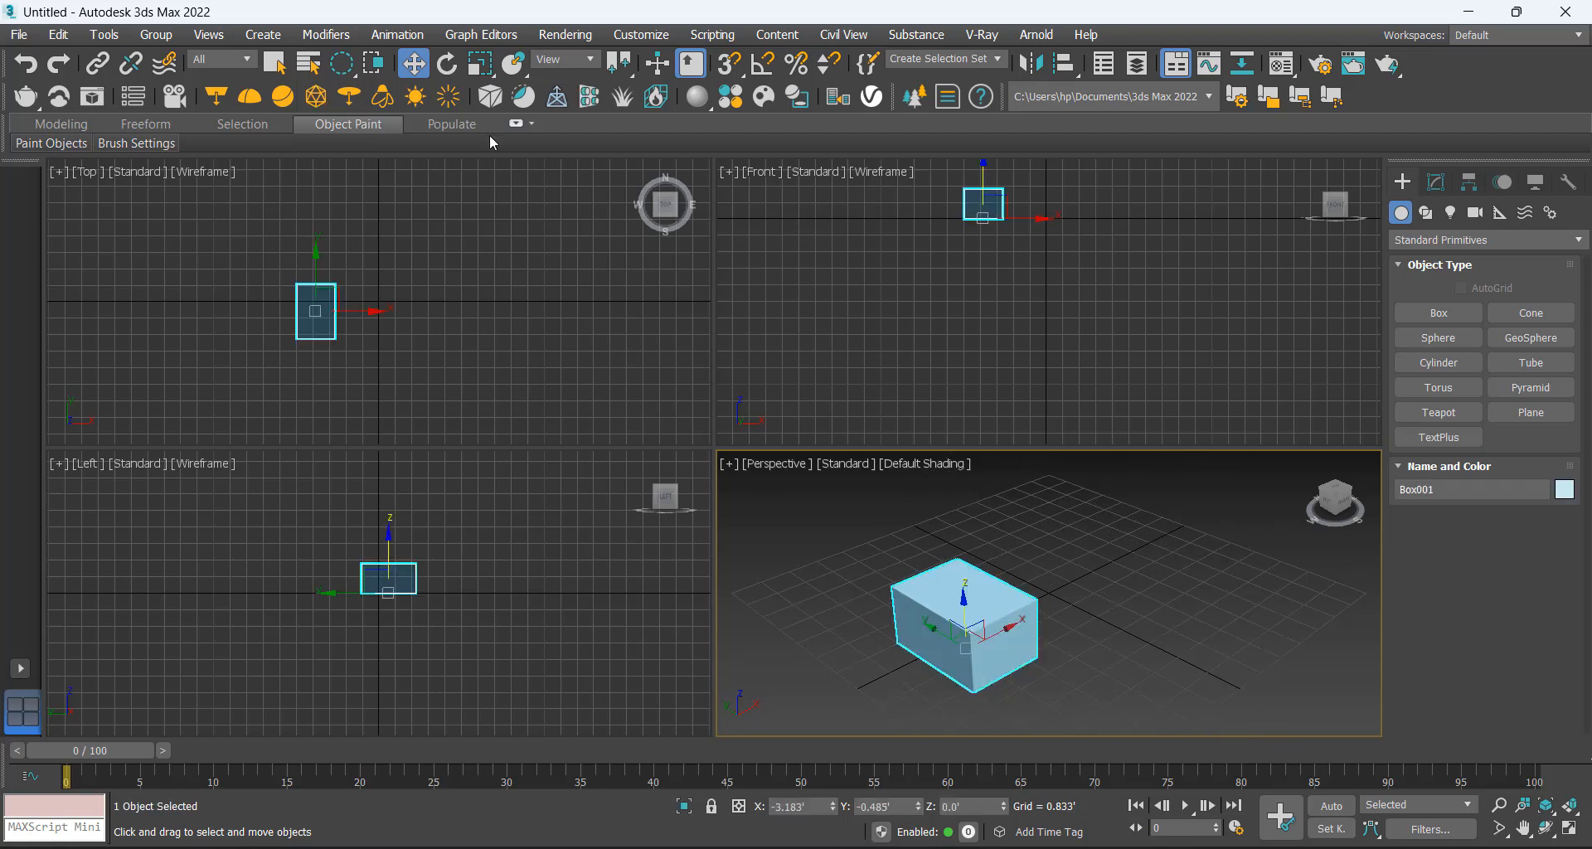
Switch the selection region to Fence and select the box by drawing a polygonal outline across it
left_click_drag(331, 64, 350, 156)
left_click(1105, 515)
left_click(1000, 557)
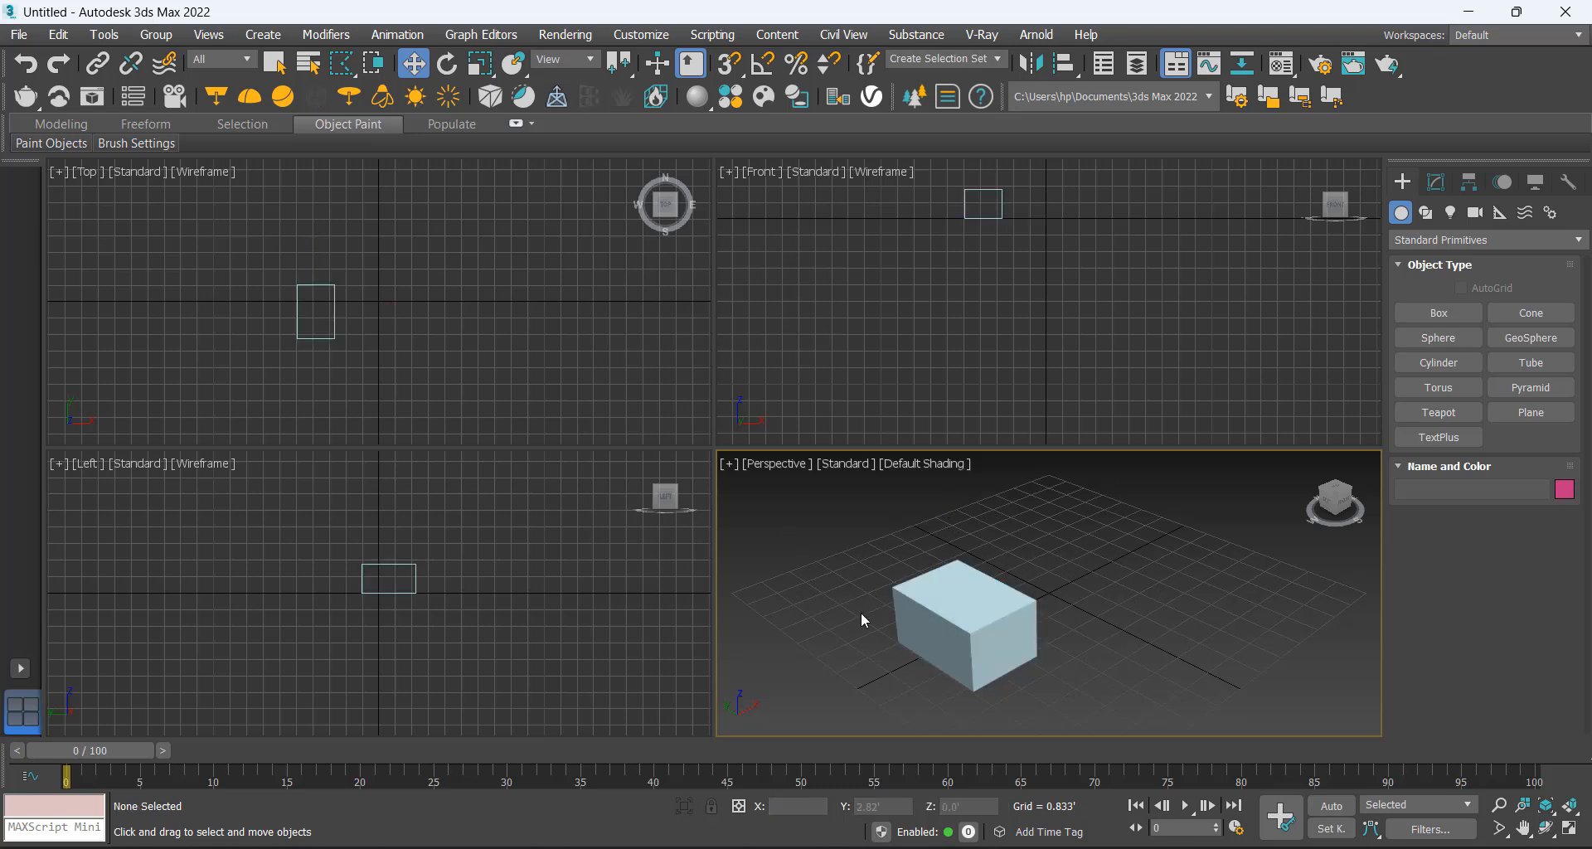
left_click_drag(957, 557, 992, 547)
left_click_drag(872, 632, 858, 614)
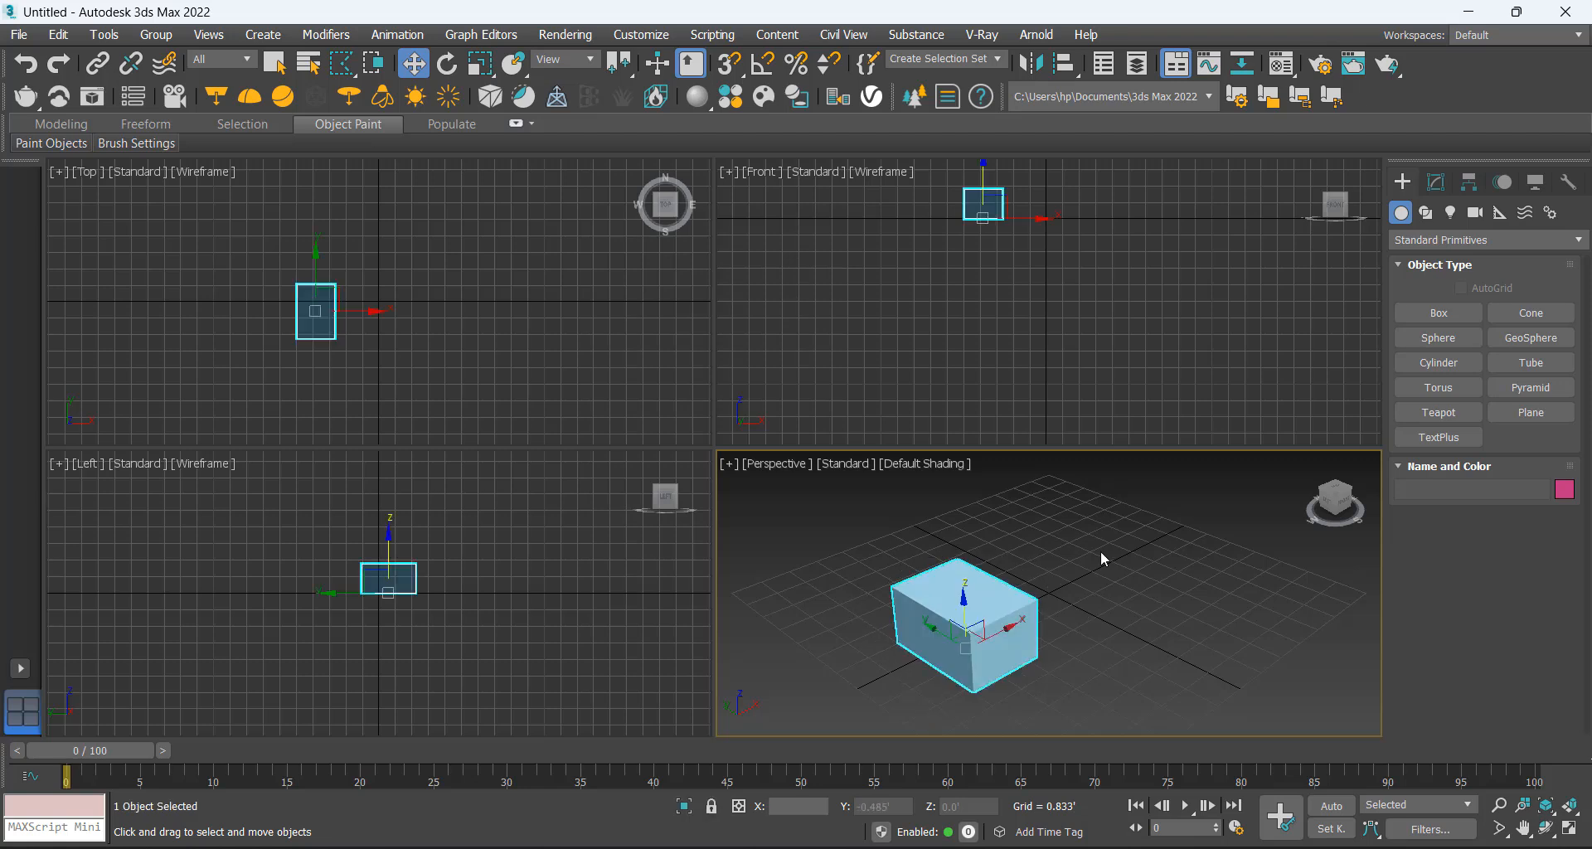
Switch the selection region to Lasso and select the box with a freehand outline
left_click_drag(340, 63, 349, 184)
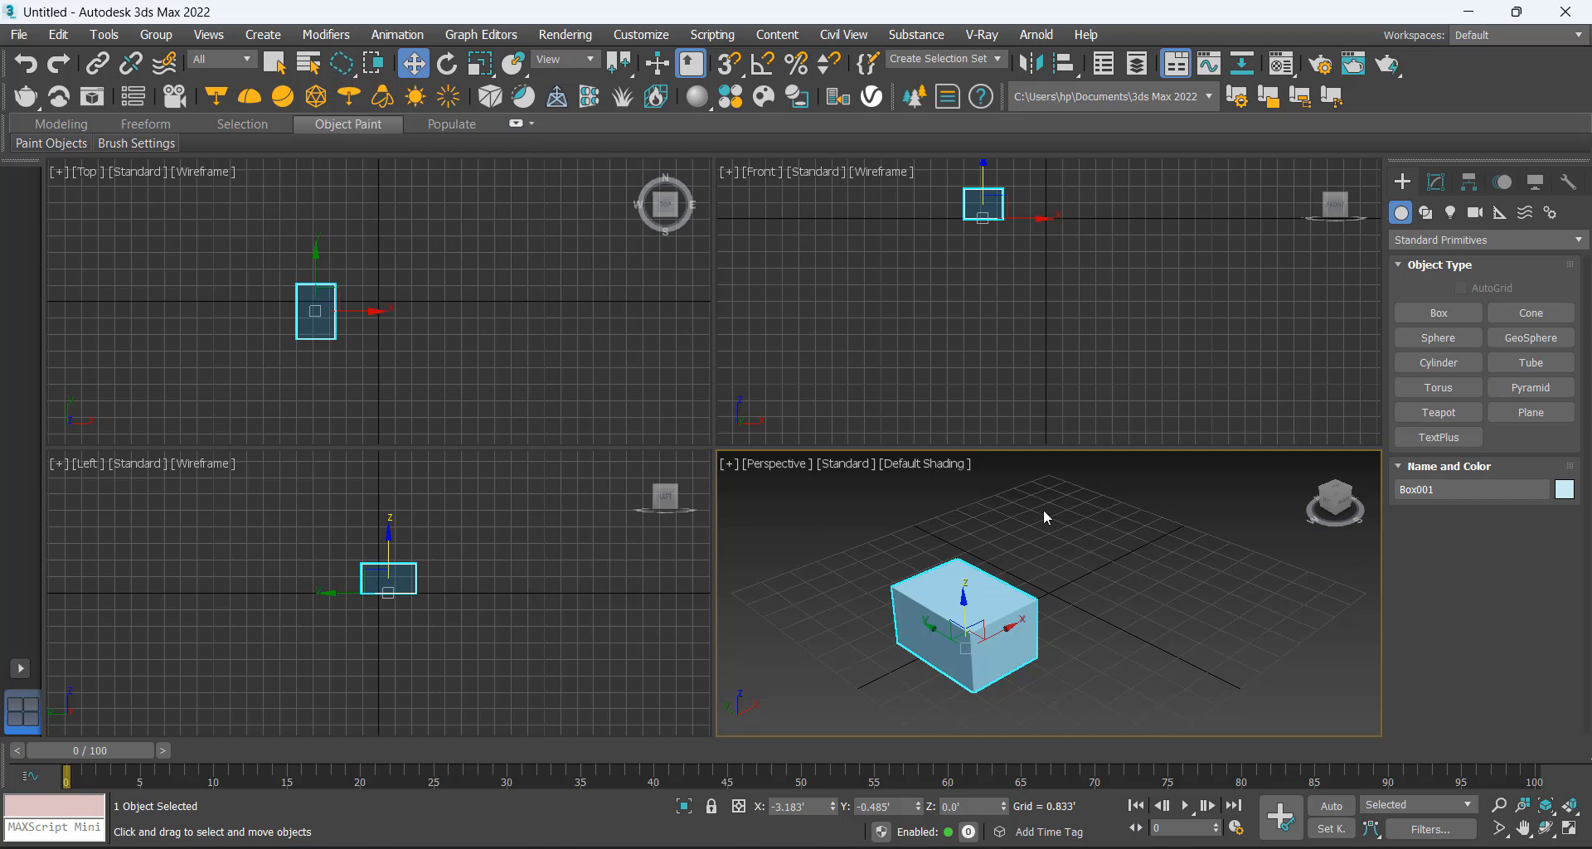
left_click(1021, 513)
left_click_drag(916, 630, 920, 624)
mouse_move(879, 535)
left_mouse_down()
mouse_move(785, 614)
mouse_move(1122, 608)
mouse_move(920, 554)
left_mouse_up()
Switch to the Paint selection region and select the box by brushing over it
mouse_move(341, 63)
left_mouse_down()
mouse_move(362, 171)
mouse_move(351, 218)
left_mouse_up()
left_click(785, 580)
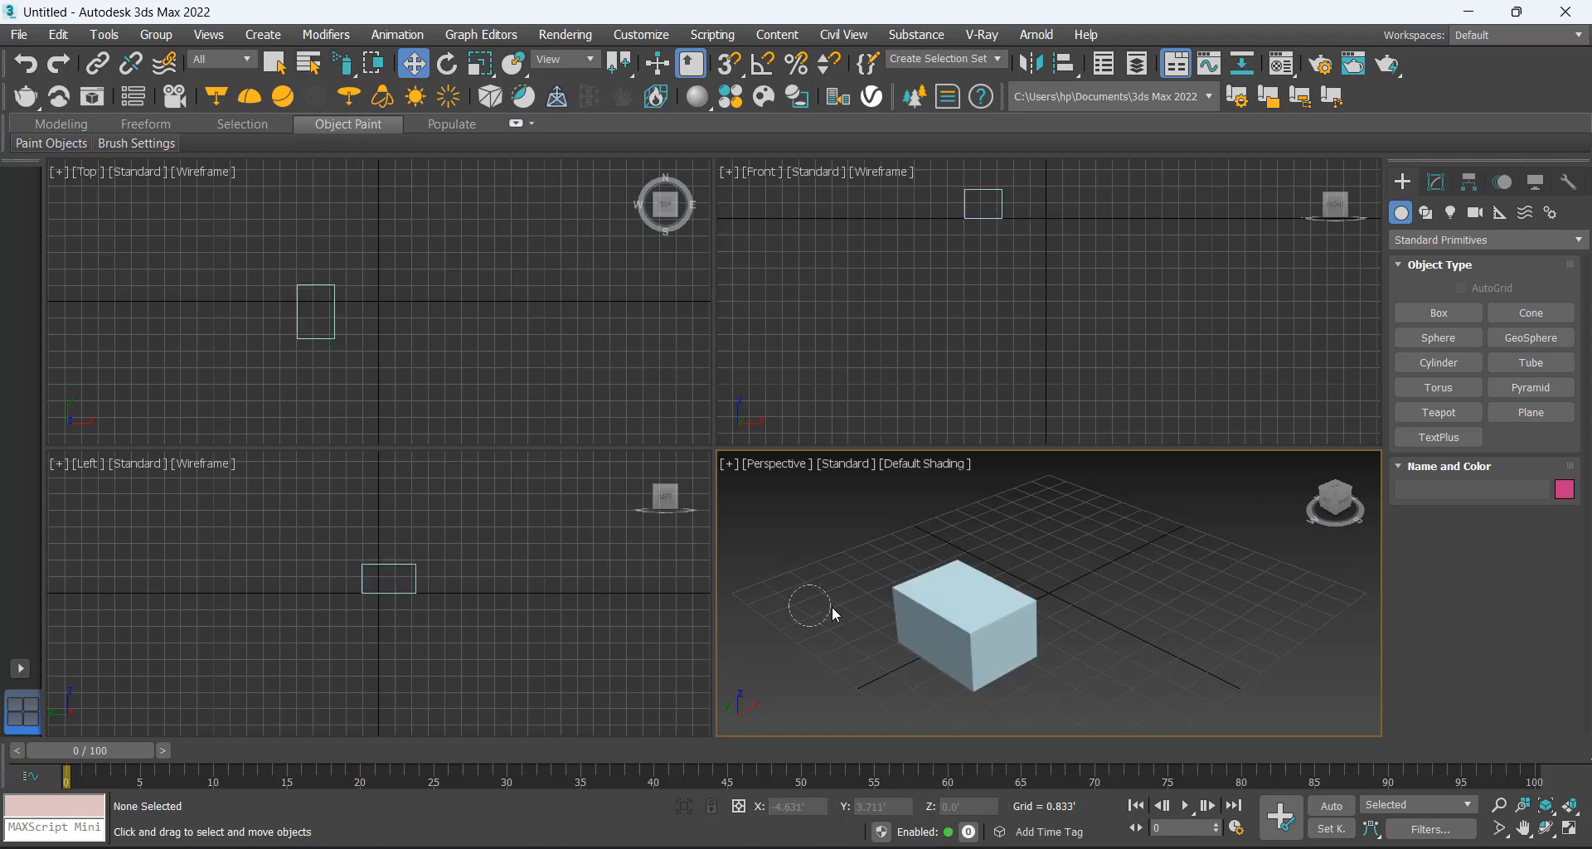
mouse_move(832, 609)
left_mouse_down()
mouse_move(877, 608)
mouse_move(857, 612)
left_mouse_up()
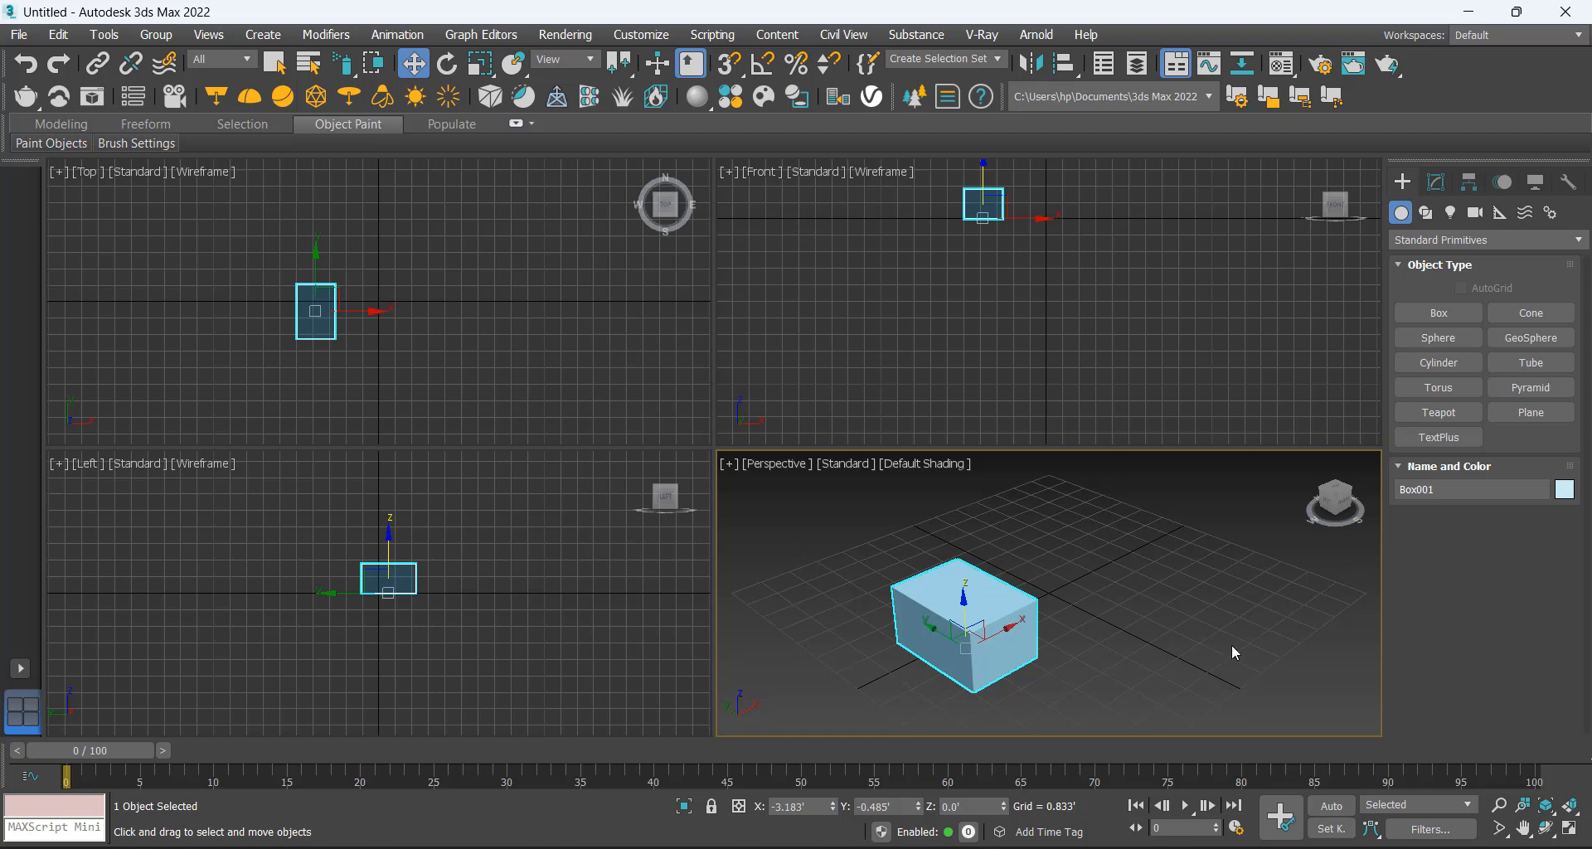
Return to the Rectangular selection region, draw it across the box in the Perspective viewport, and leave the box deselected
mouse_move(342, 63)
left_mouse_down()
mouse_move(355, 98)
mouse_move(342, 65)
left_mouse_up()
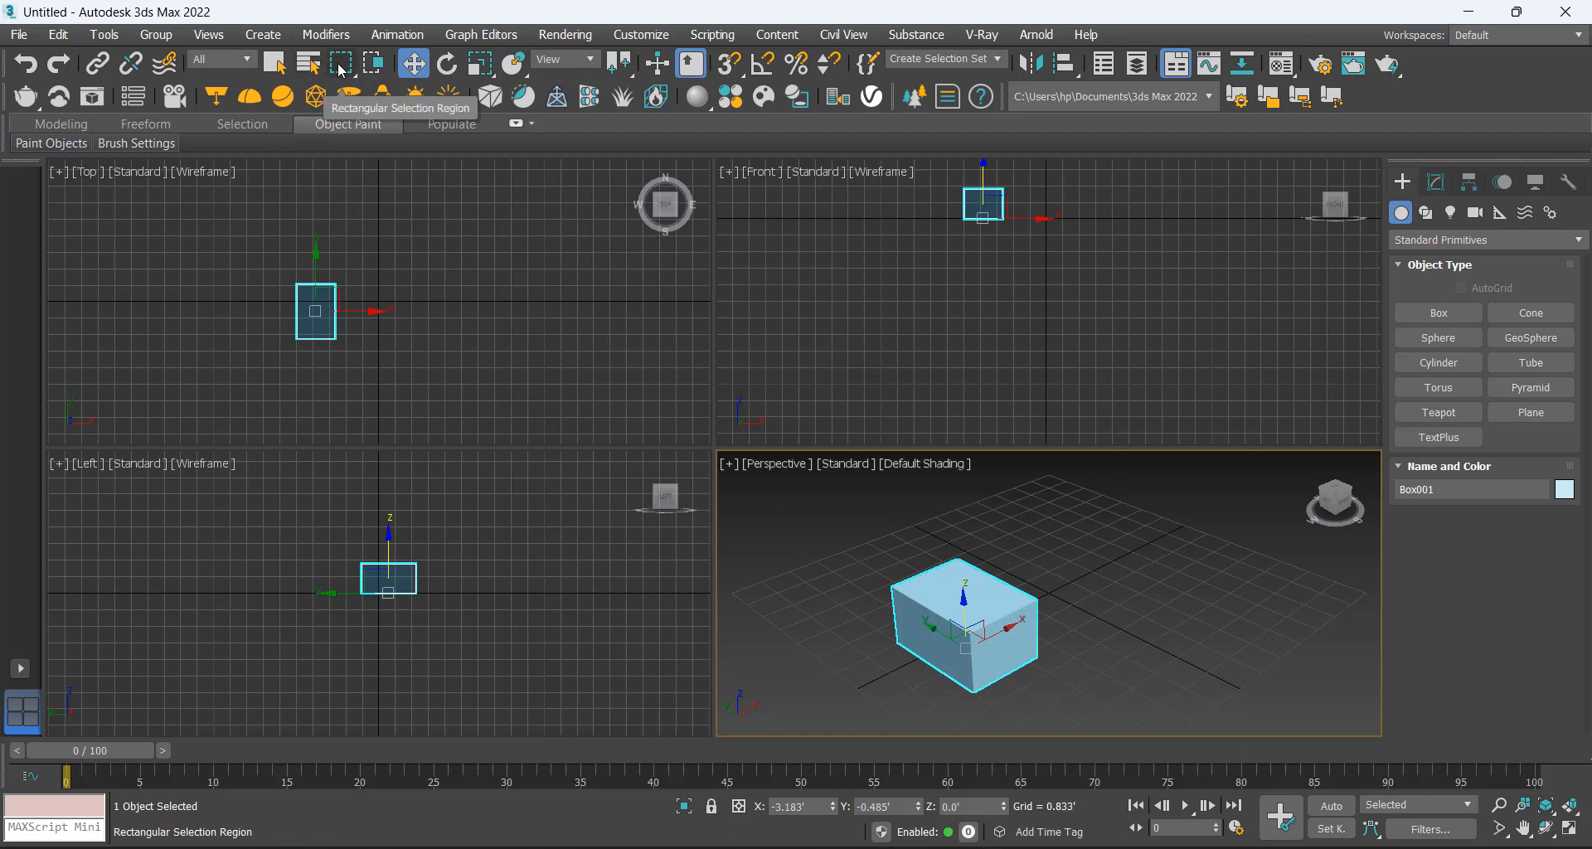
left_click_drag(1144, 514, 514, 826)
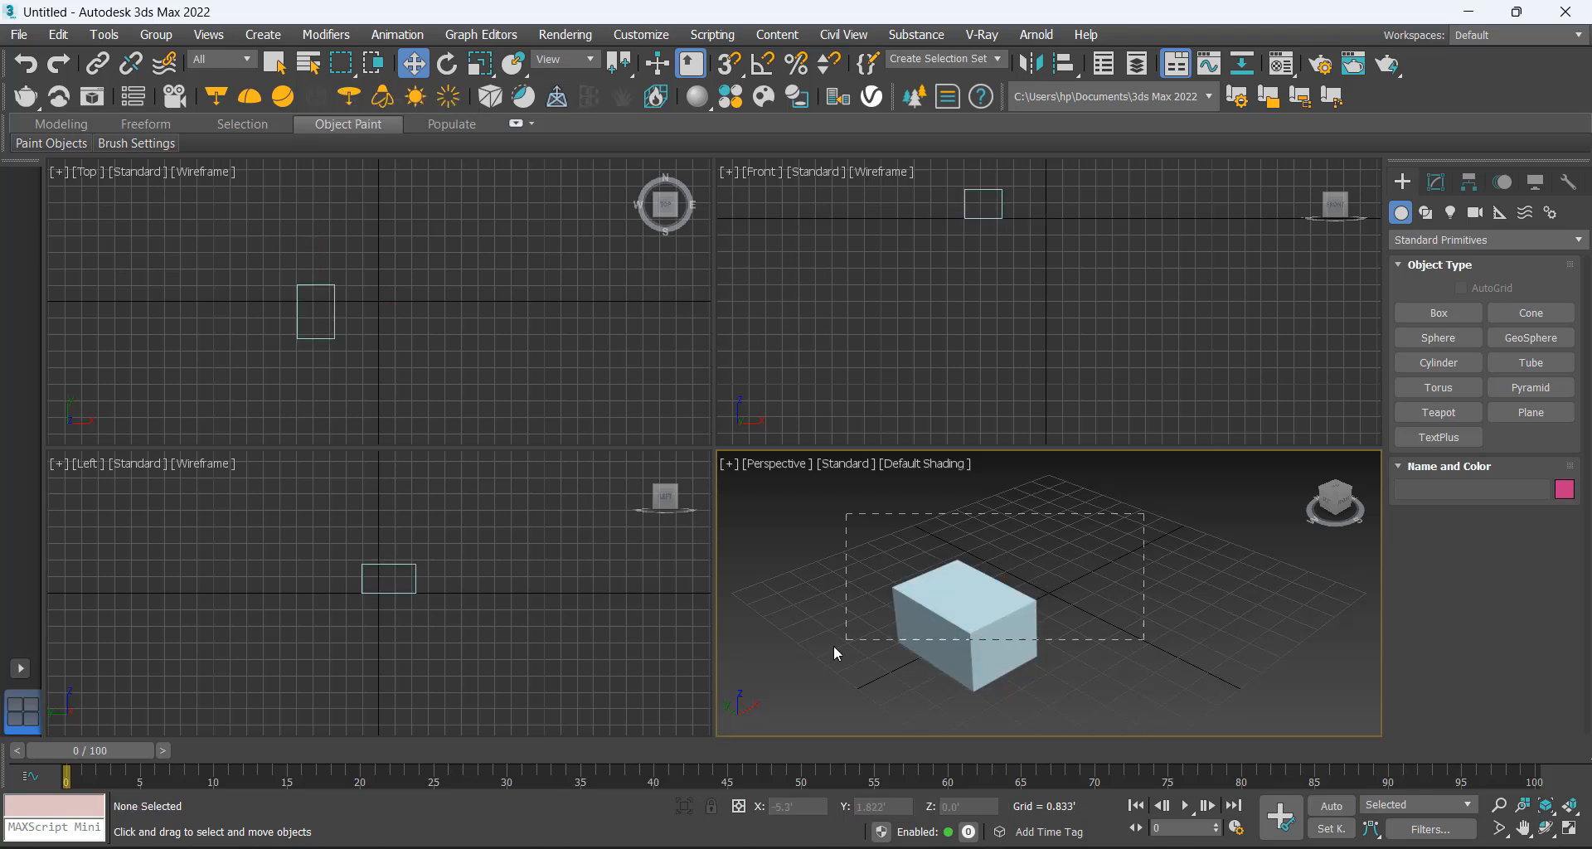
left_click_drag(833, 645, 834, 645)
left_click_drag(819, 520, 1161, 593)
left_click_drag(925, 686, 925, 685)
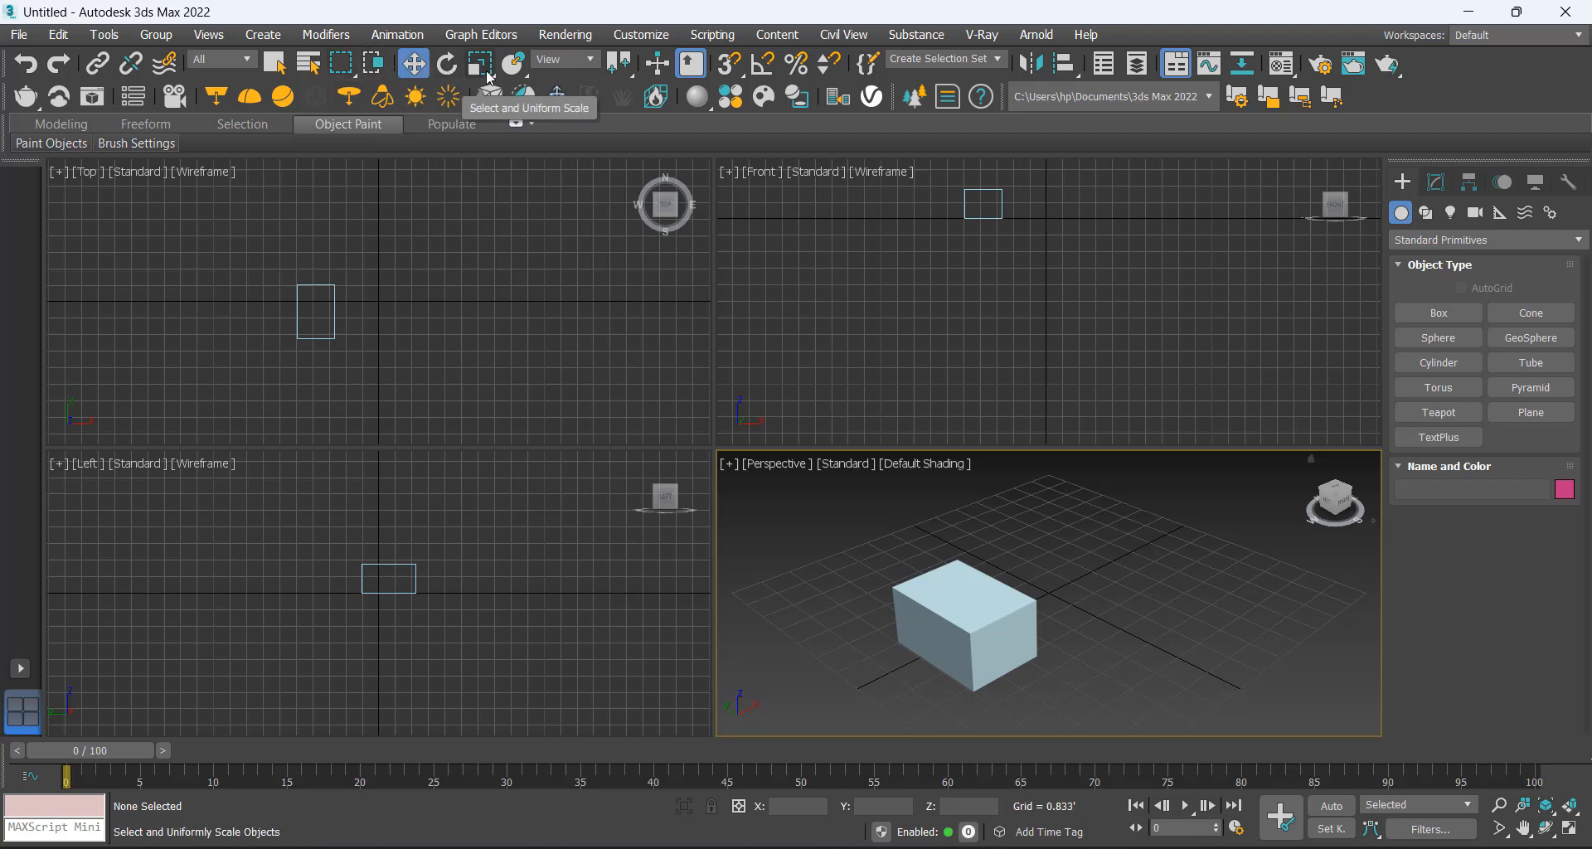
Turn on snapping, switch it to 2.5D, and make the Top viewport active
left_click(733, 63)
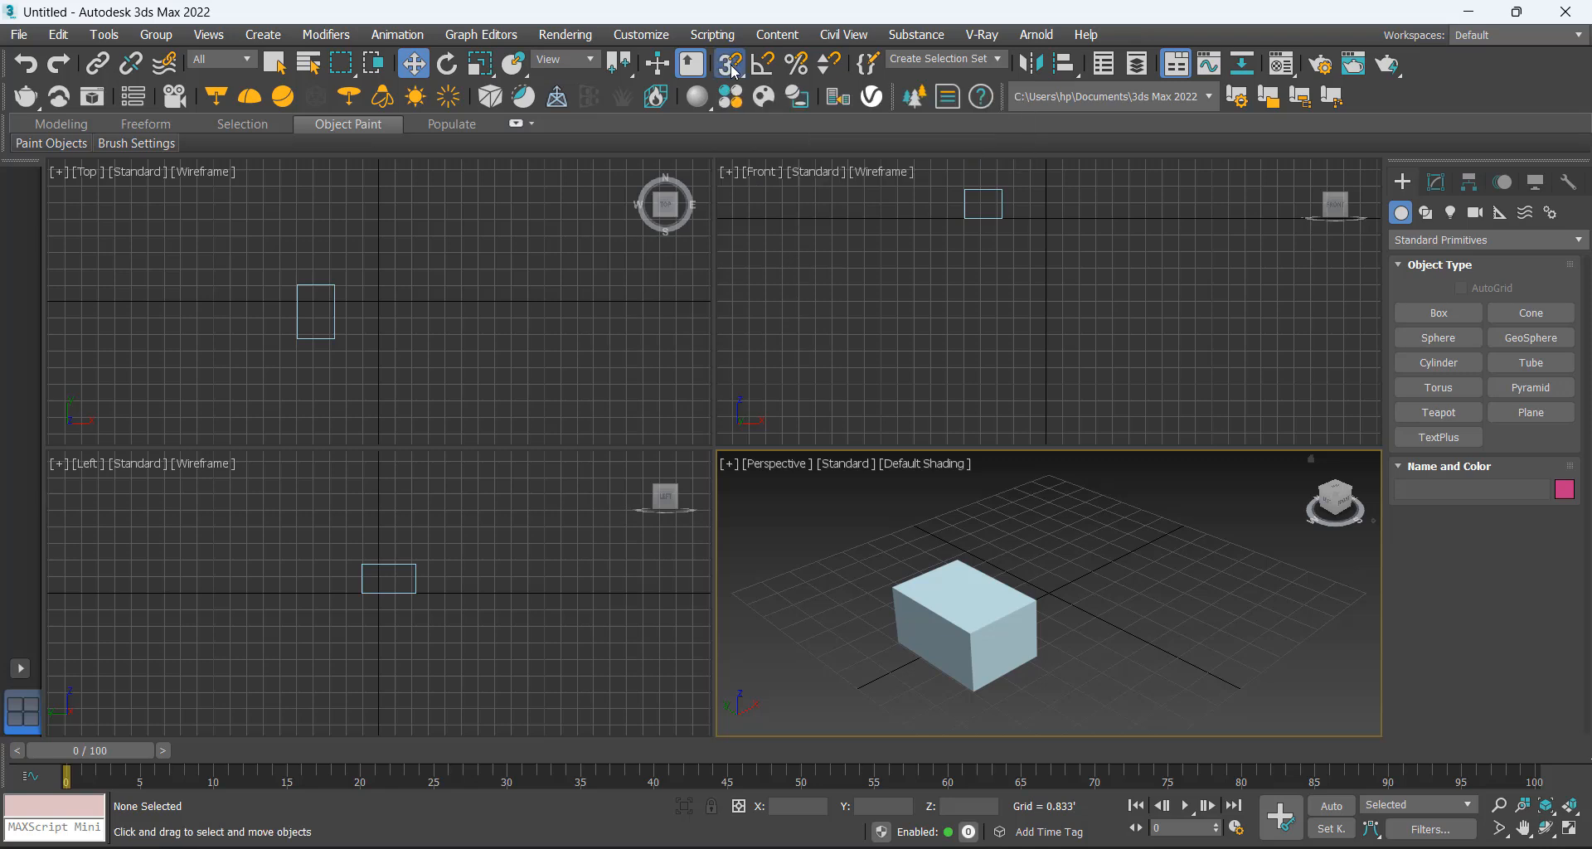
left_click_drag(729, 63, 737, 131)
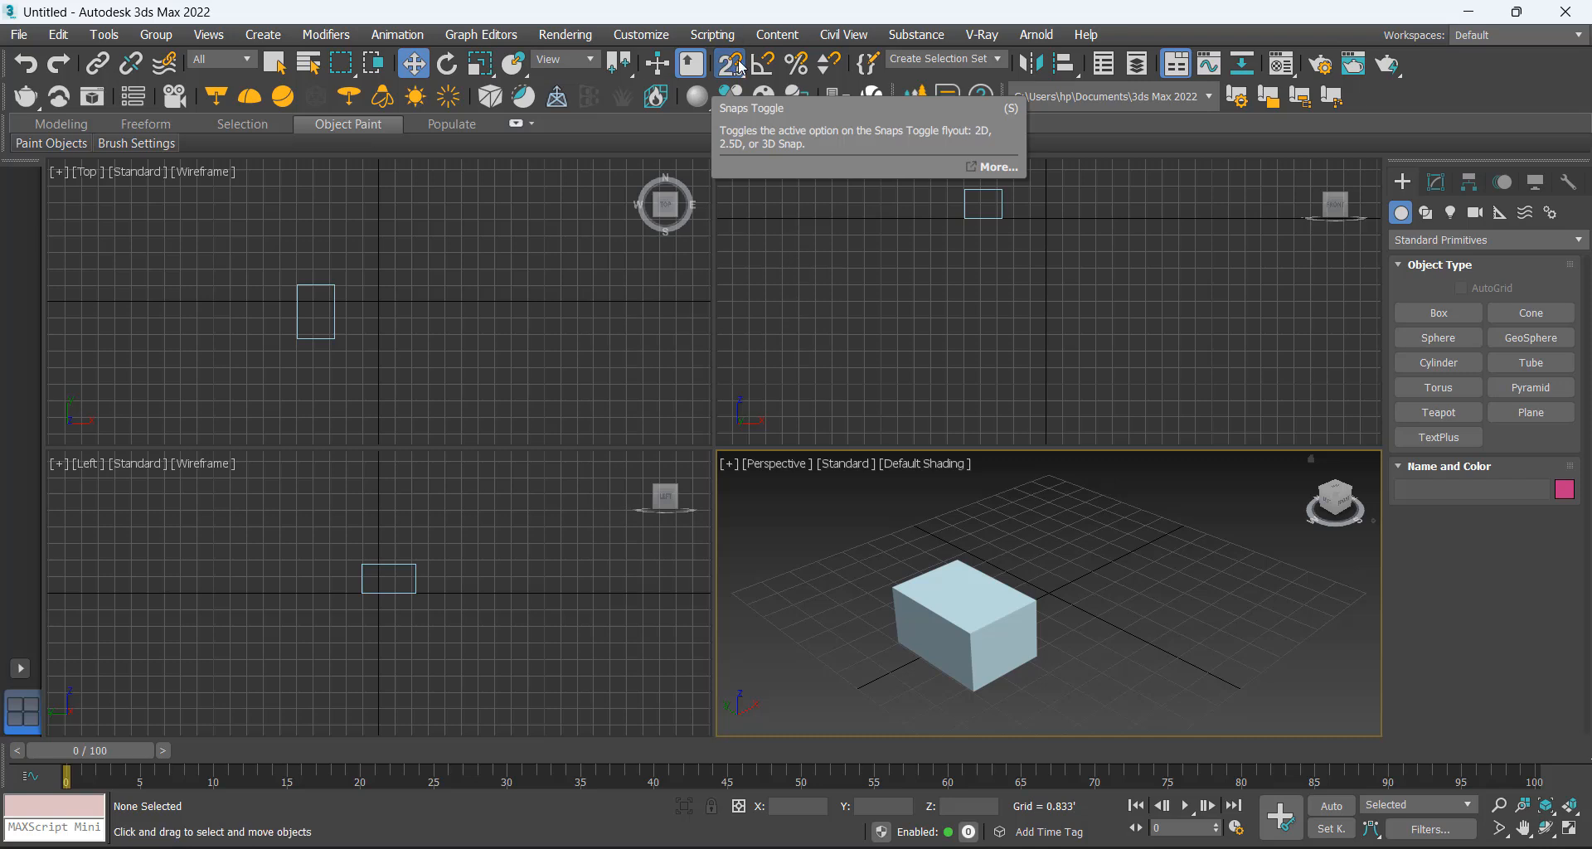
left_click(426, 296)
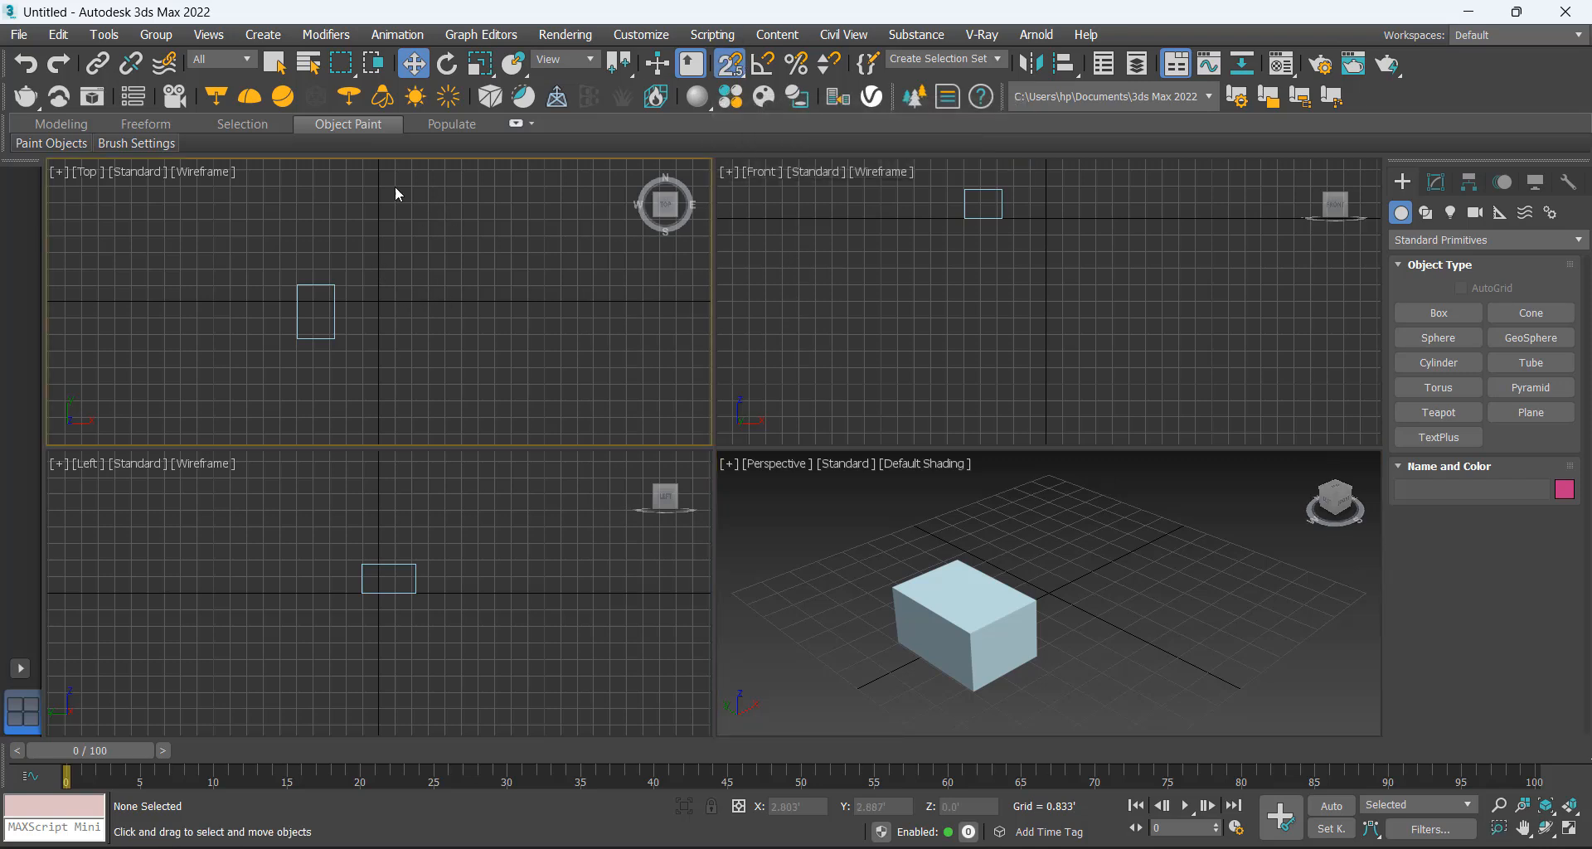
Region-select the box in the Top, Front and Left viewports, and return to the Top viewport to deselect it
left_click_drag(228, 220, 540, 456)
left_click_drag(801, 207, 1180, 354)
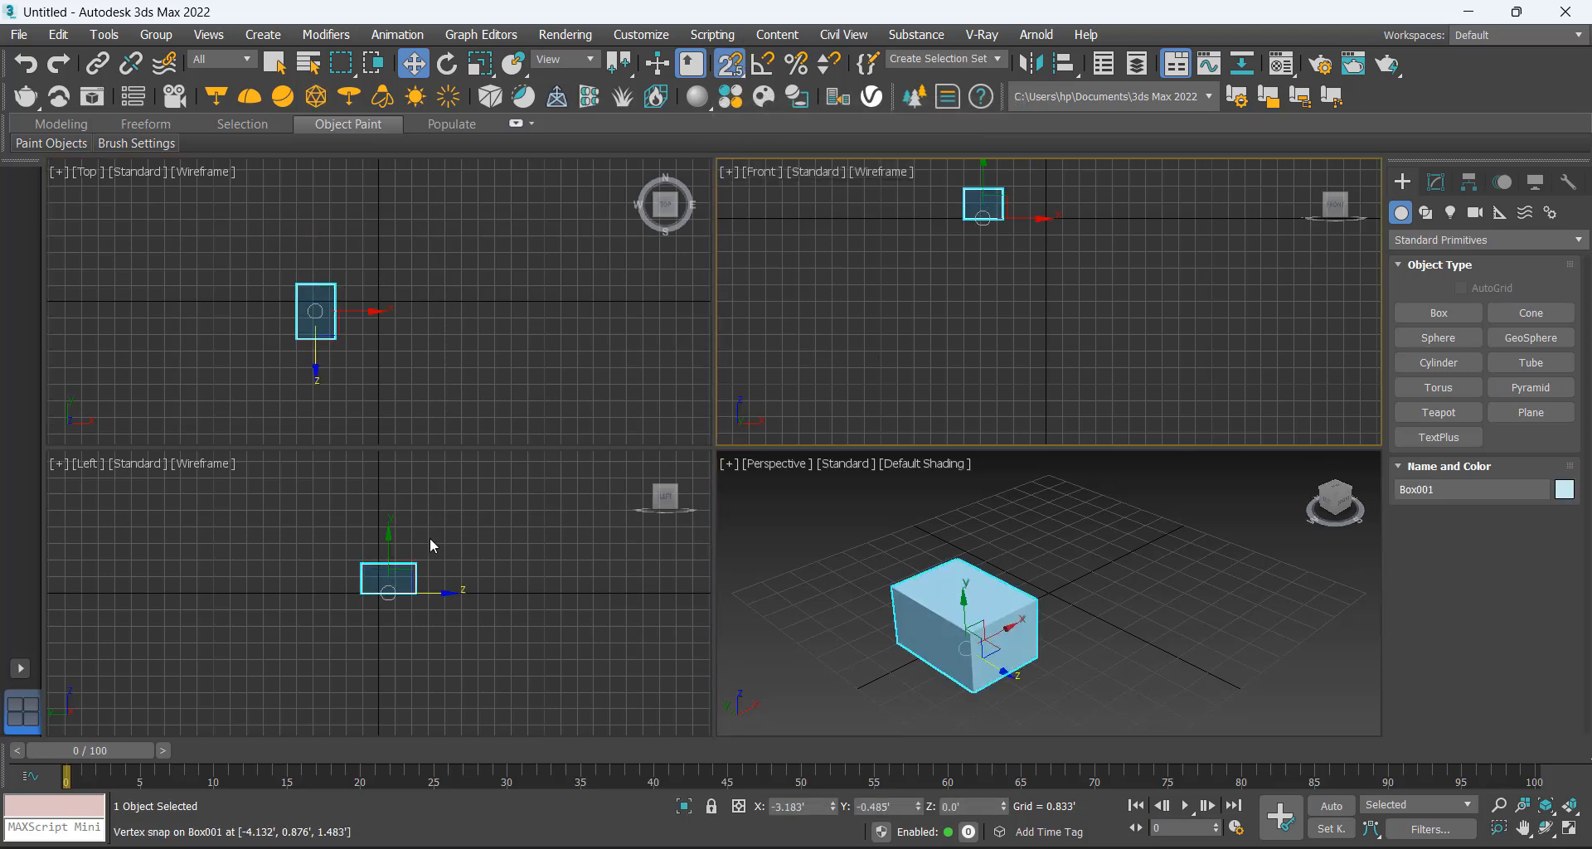
left_click_drag(508, 490, 320, 650)
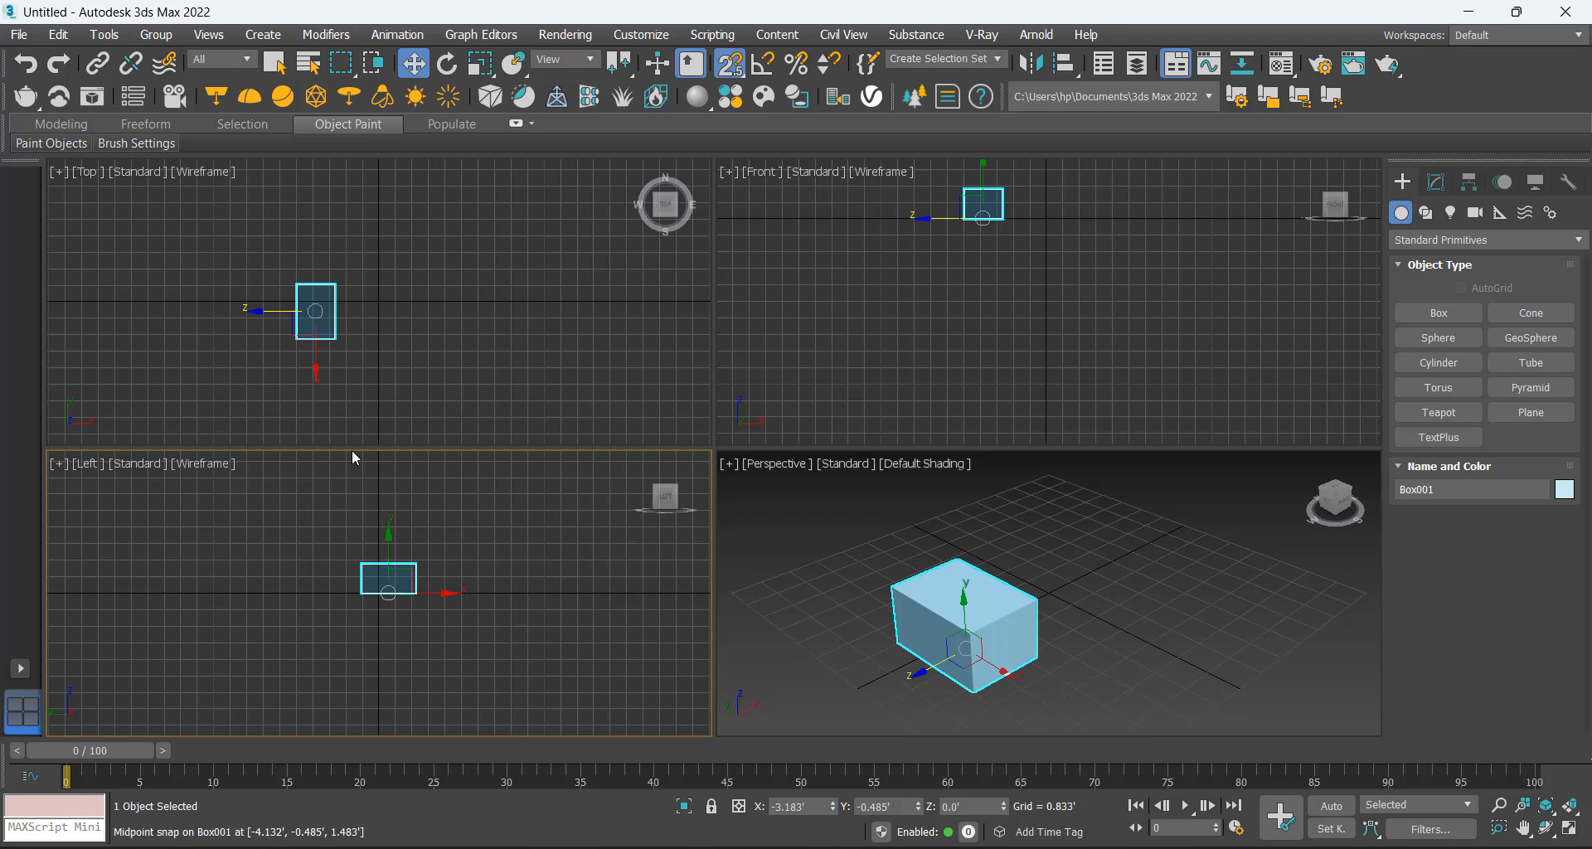
right_click(233, 393)
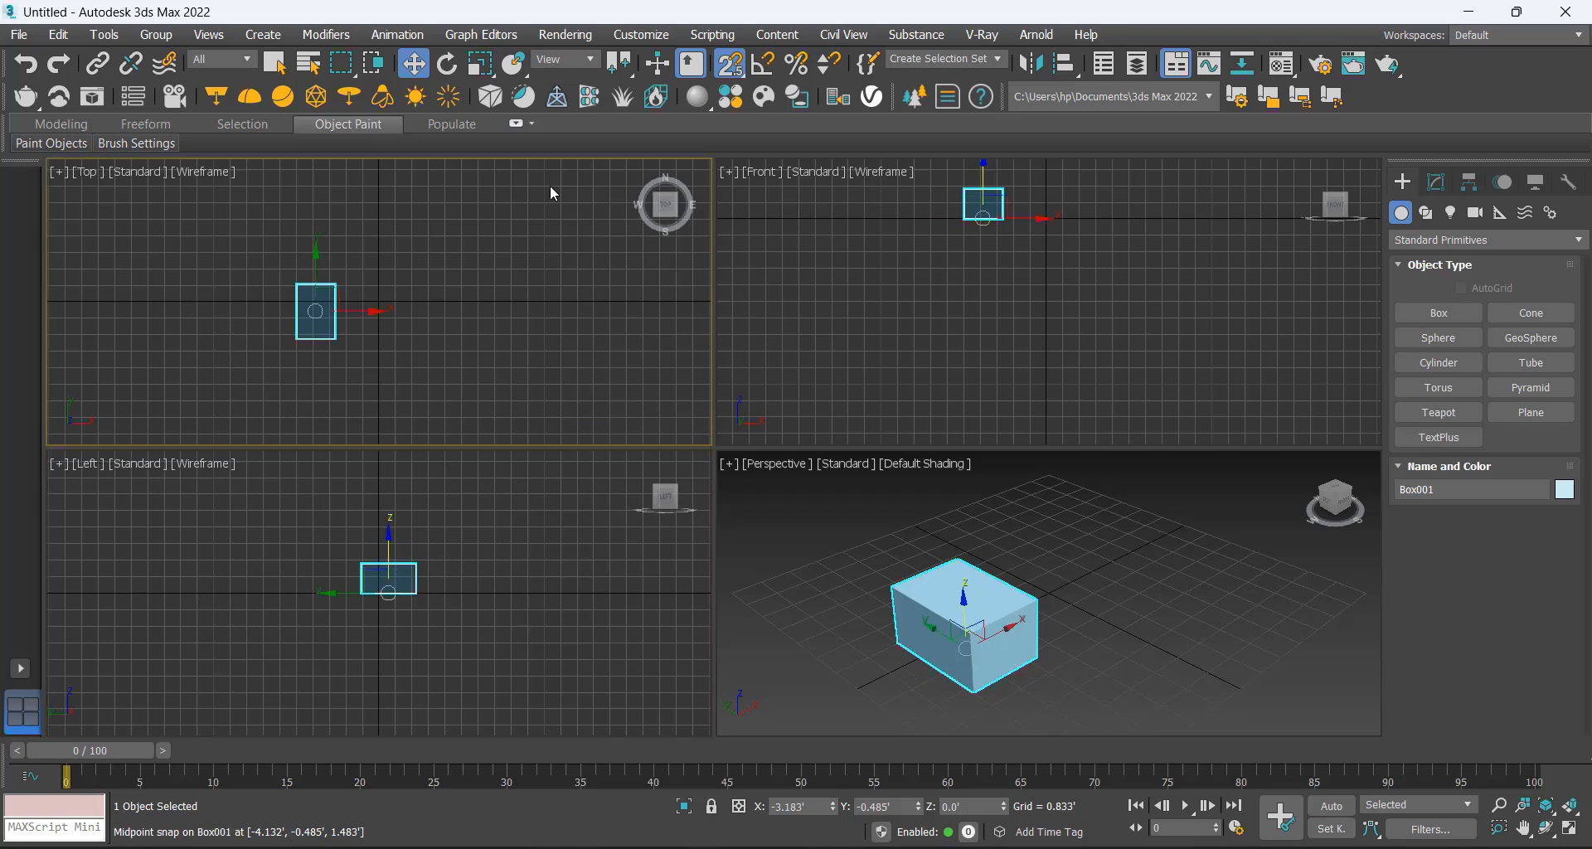
left_click(400, 255)
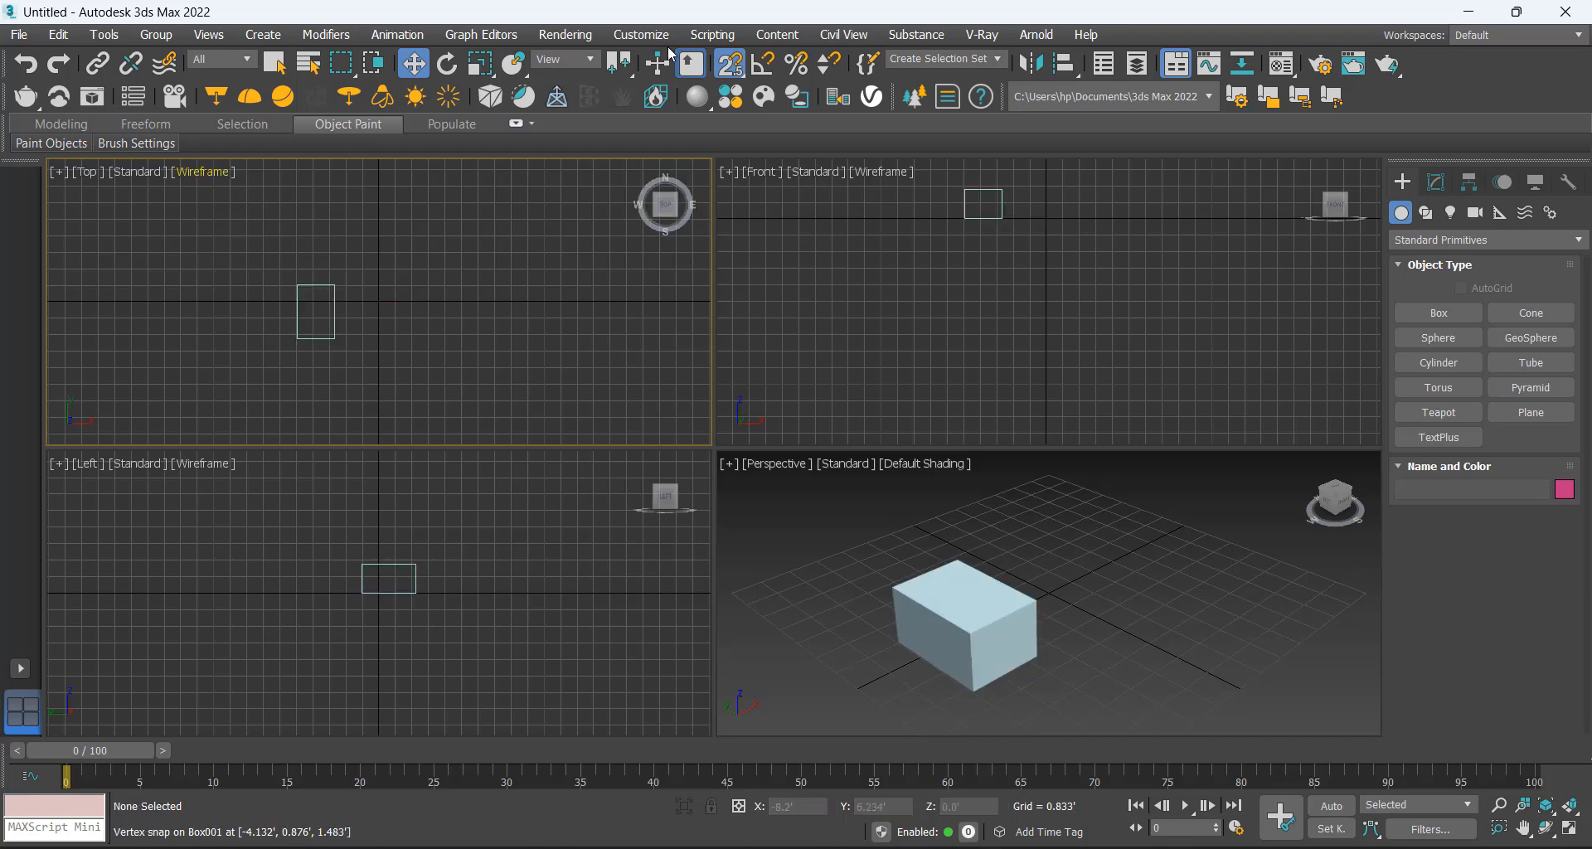
Move the box along X in the Top viewport with snapping, to about X = -0.945'
left_click(316, 312)
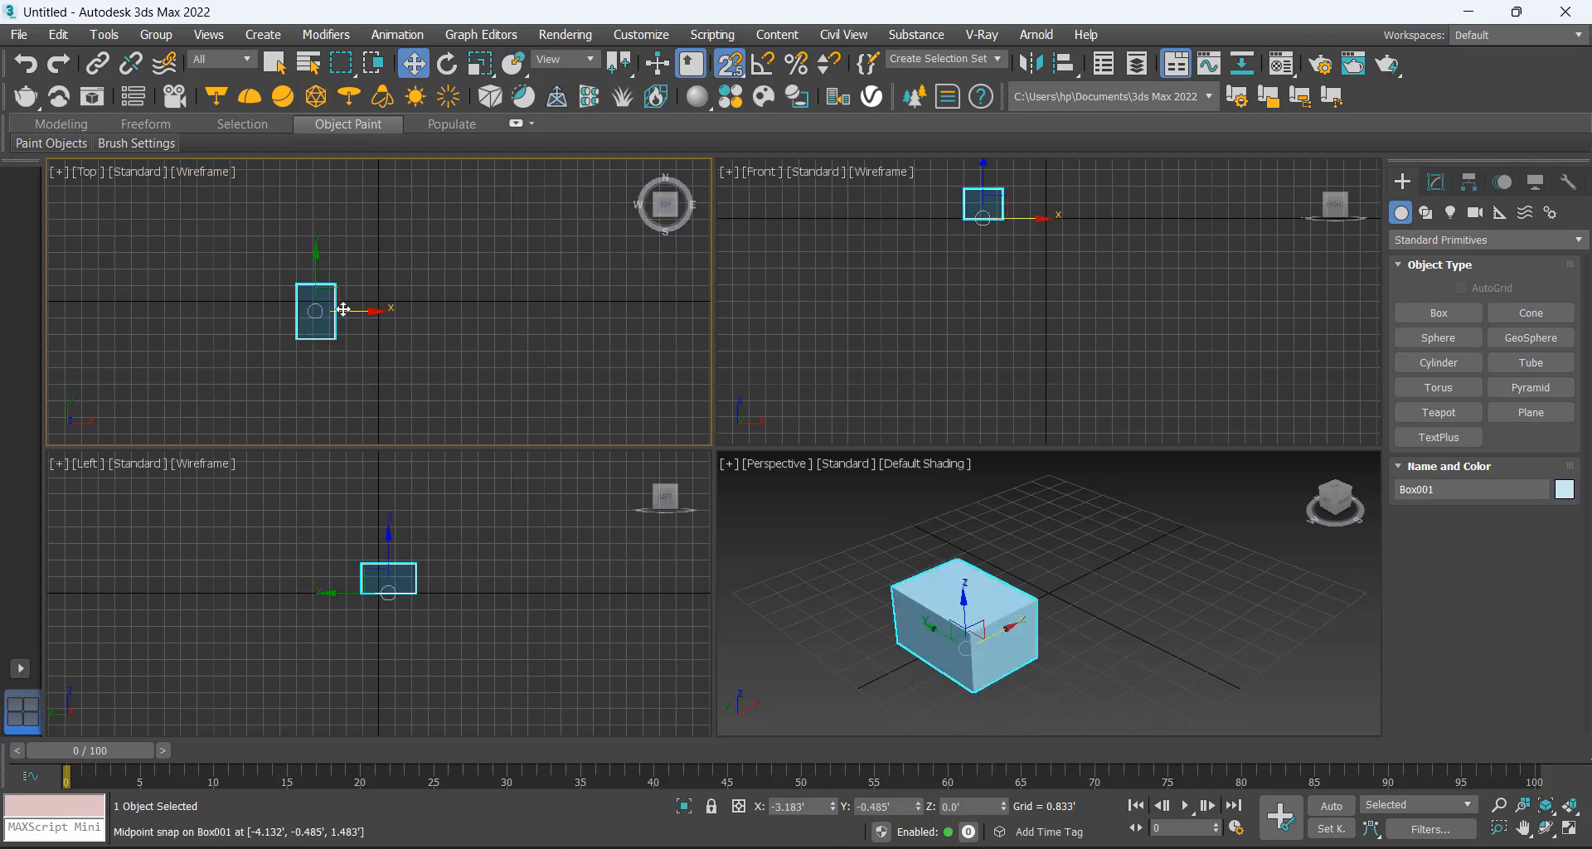
mouse_move(343, 309)
left_mouse_down()
mouse_move(380, 286)
mouse_move(307, 278)
left_mouse_up()
scroll(381, 285, "up", 3)
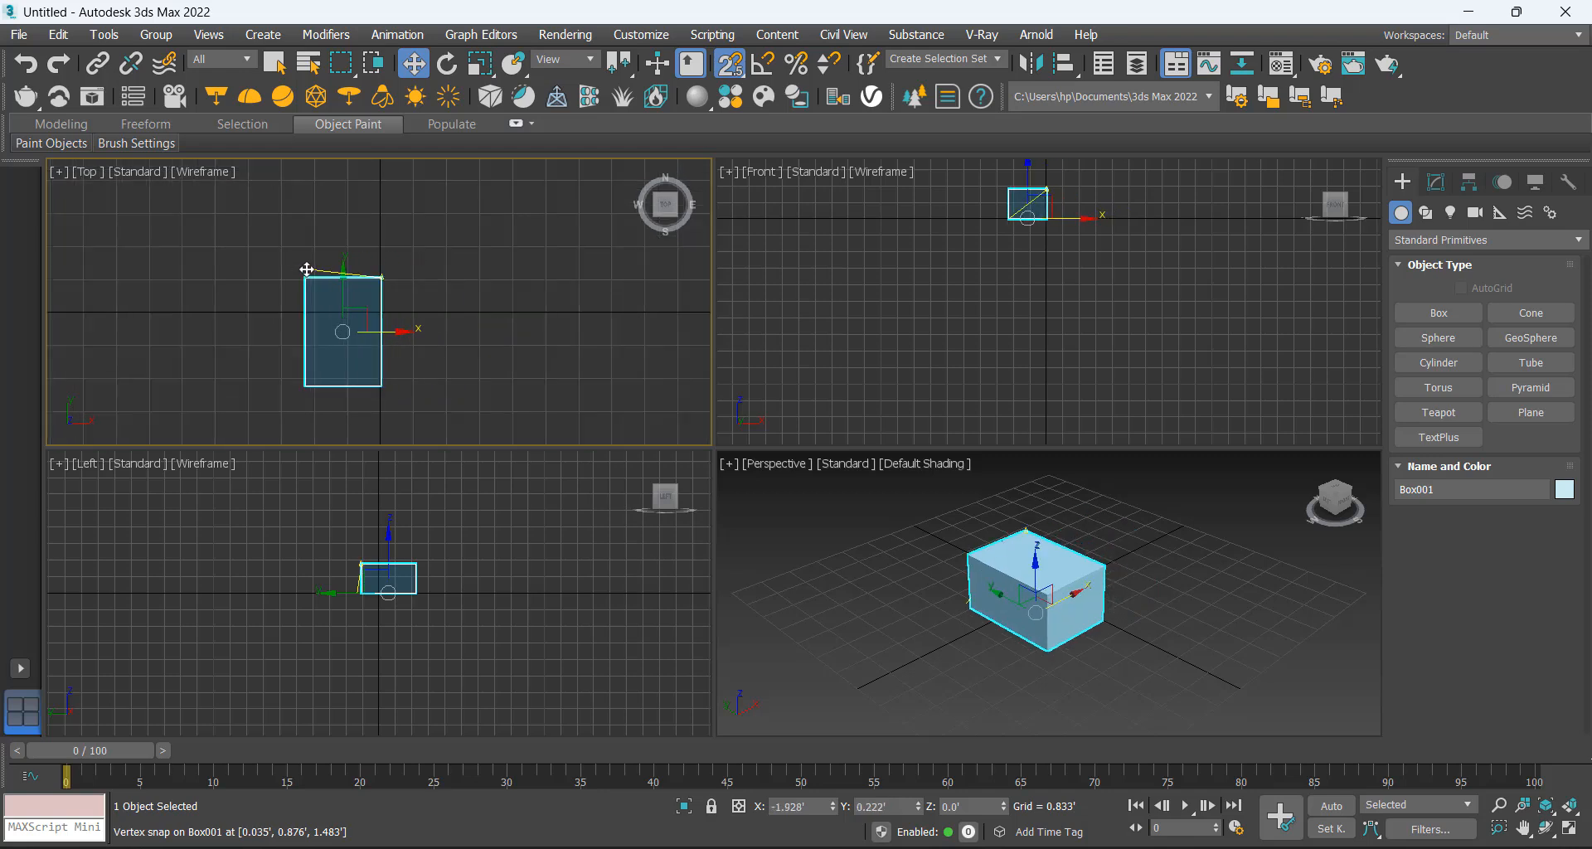
Clone the box as one copy along X to about X = 2.751' in the Top viewport, and reselect the original
left_click_drag(383, 330, 490, 337, "shift")
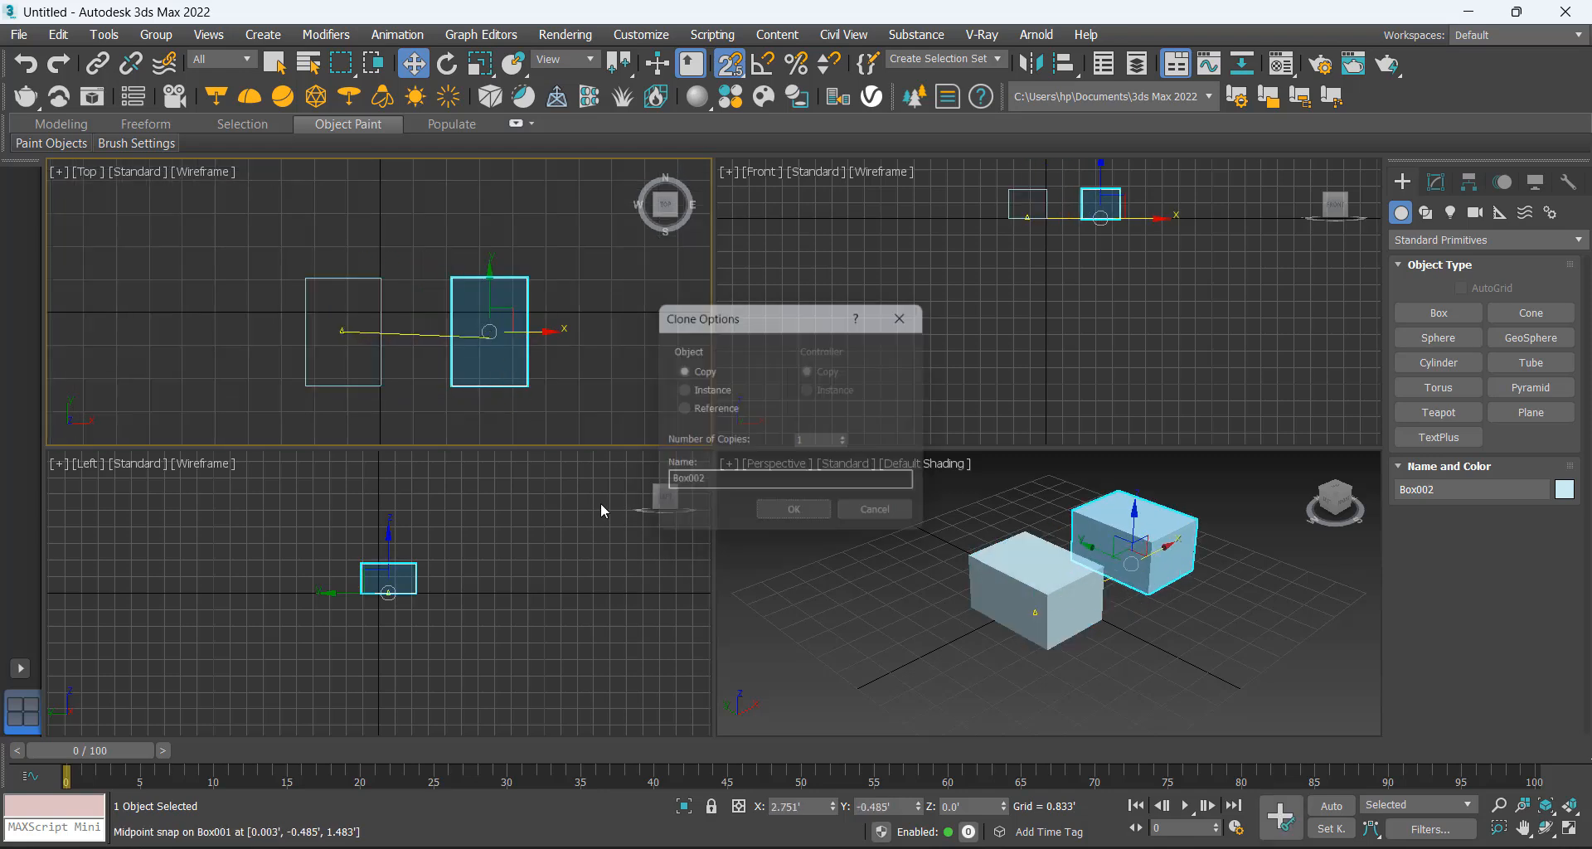
left_click(801, 521)
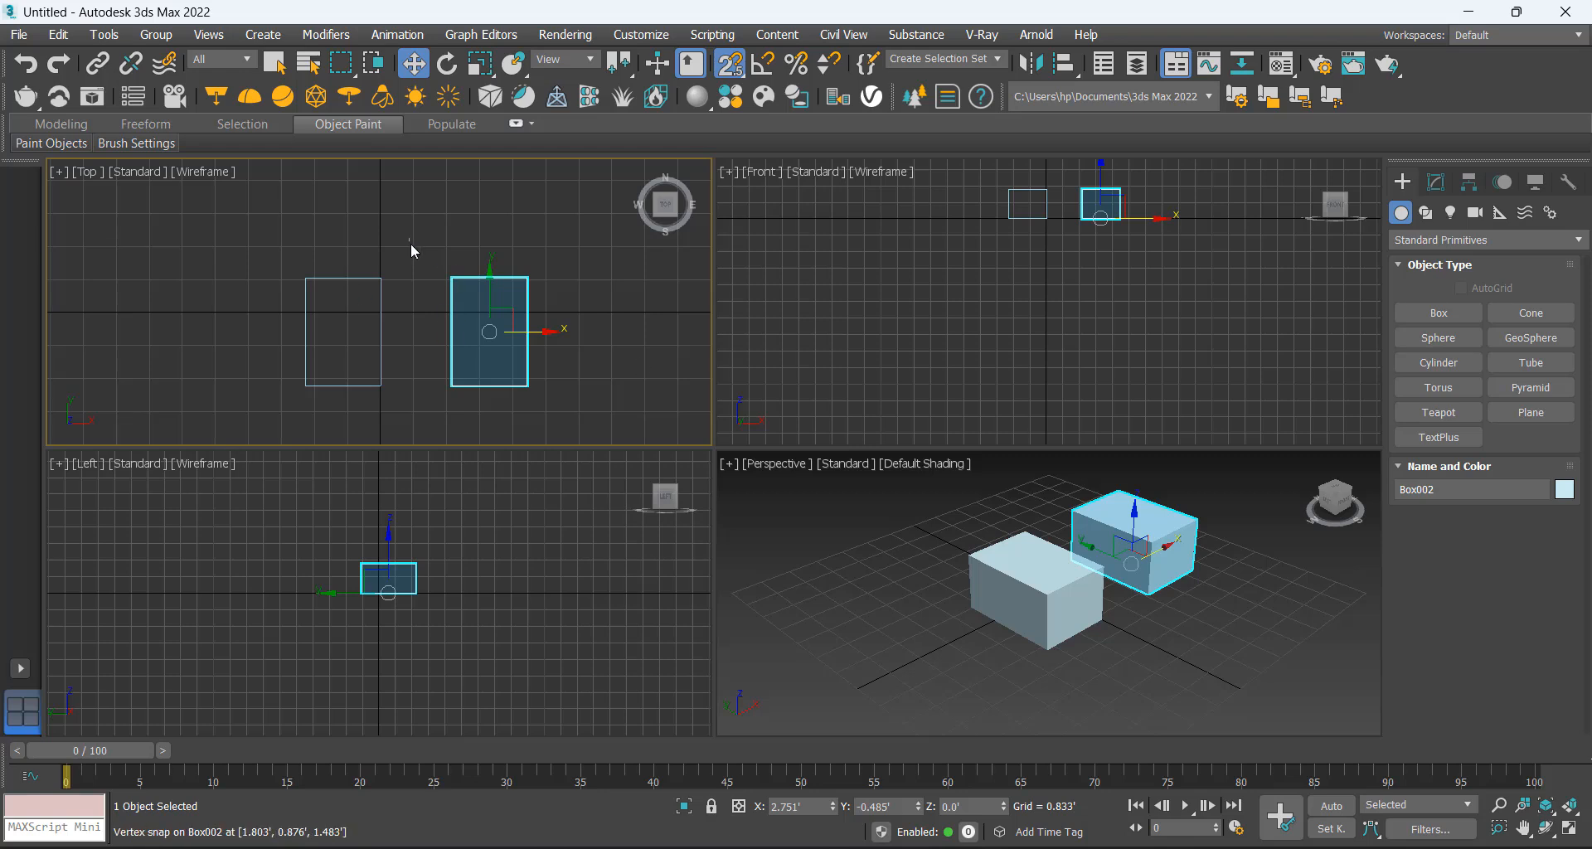
left_click_drag(418, 236, 297, 348)
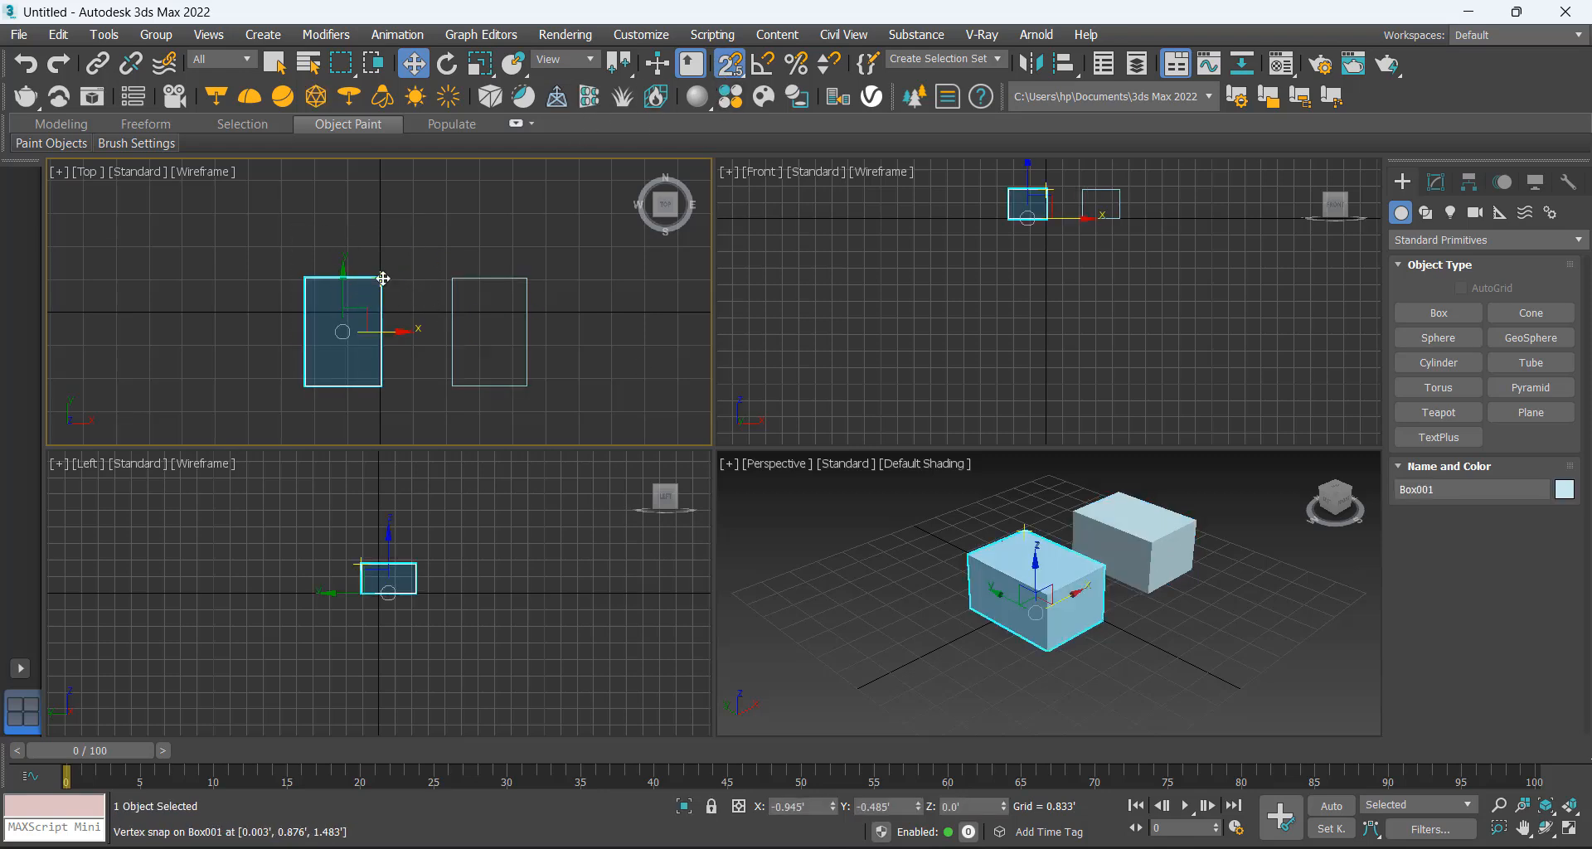
Move the original box along X in the Top viewport with 2.5D snapping to about X = -1.837', and deselect it
left_click_drag(383, 278, 346, 285)
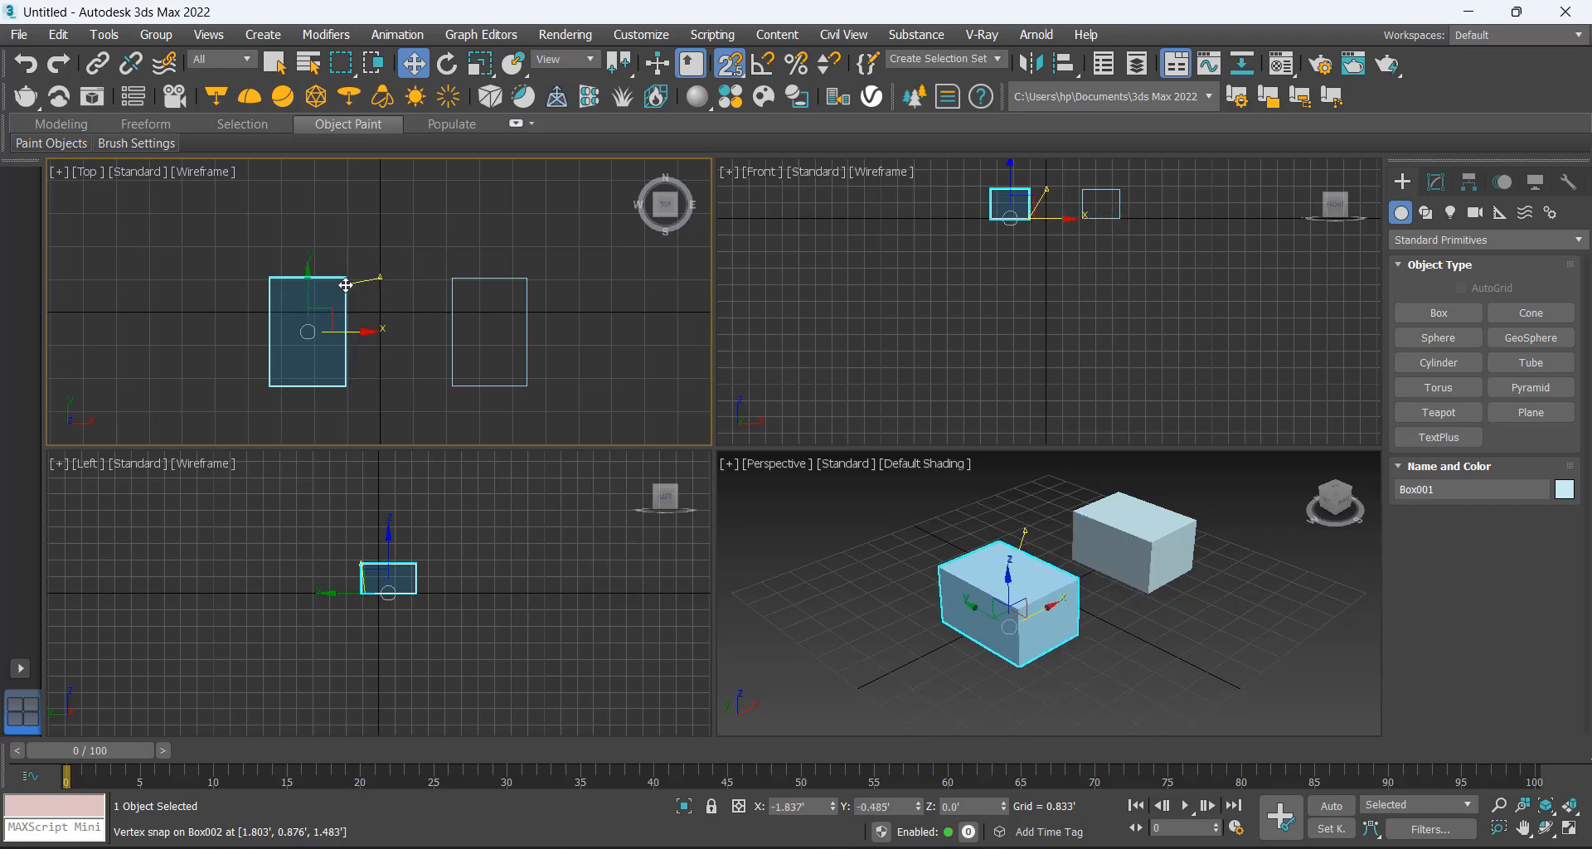
left_click(415, 244)
Switch snapping to 3D and move the original box along X in the Perspective viewport against its copy, to about X = 0.854'
left_click_drag(729, 67, 731, 156)
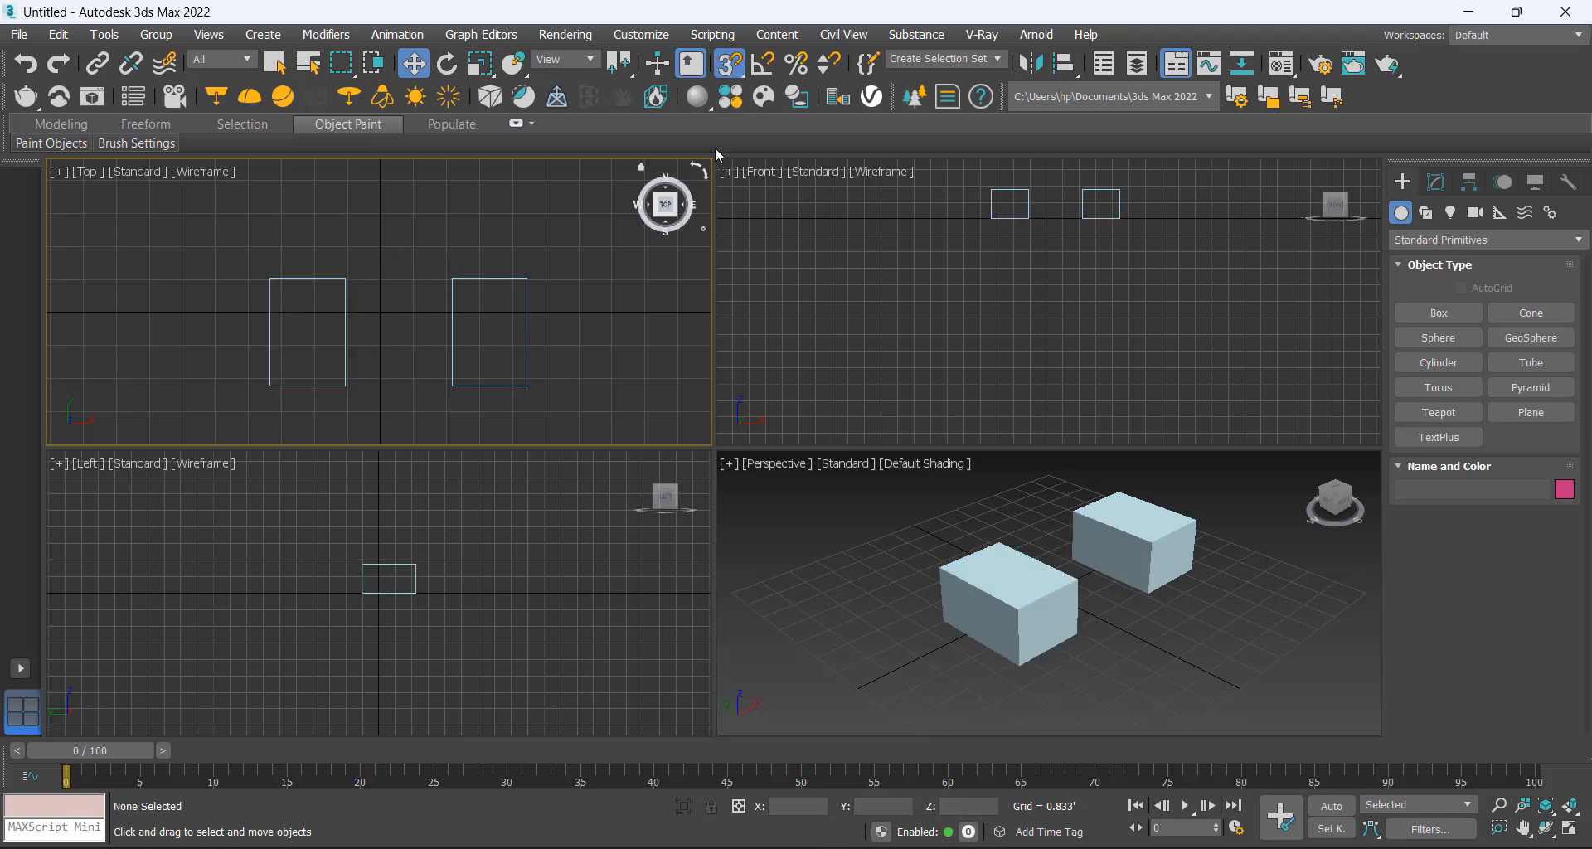
left_click(906, 530)
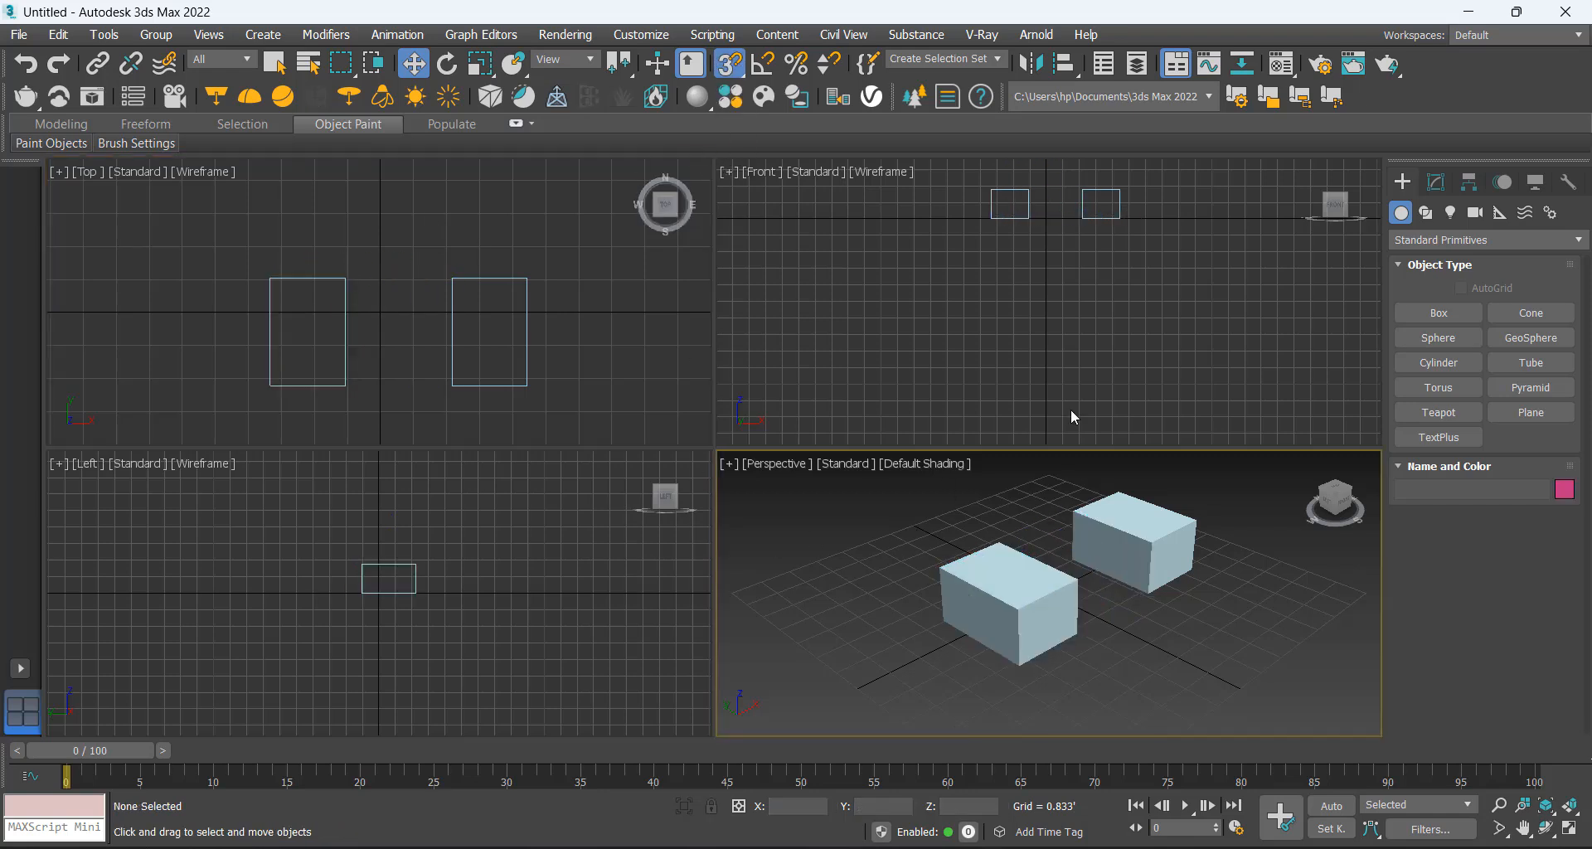
left_click(1038, 610)
left_click(1081, 583)
left_click_drag(1079, 585, 1154, 554)
Switch snapping back to 2.5D and turn it off
left_click(740, 71)
left_click_drag(740, 71, 730, 127)
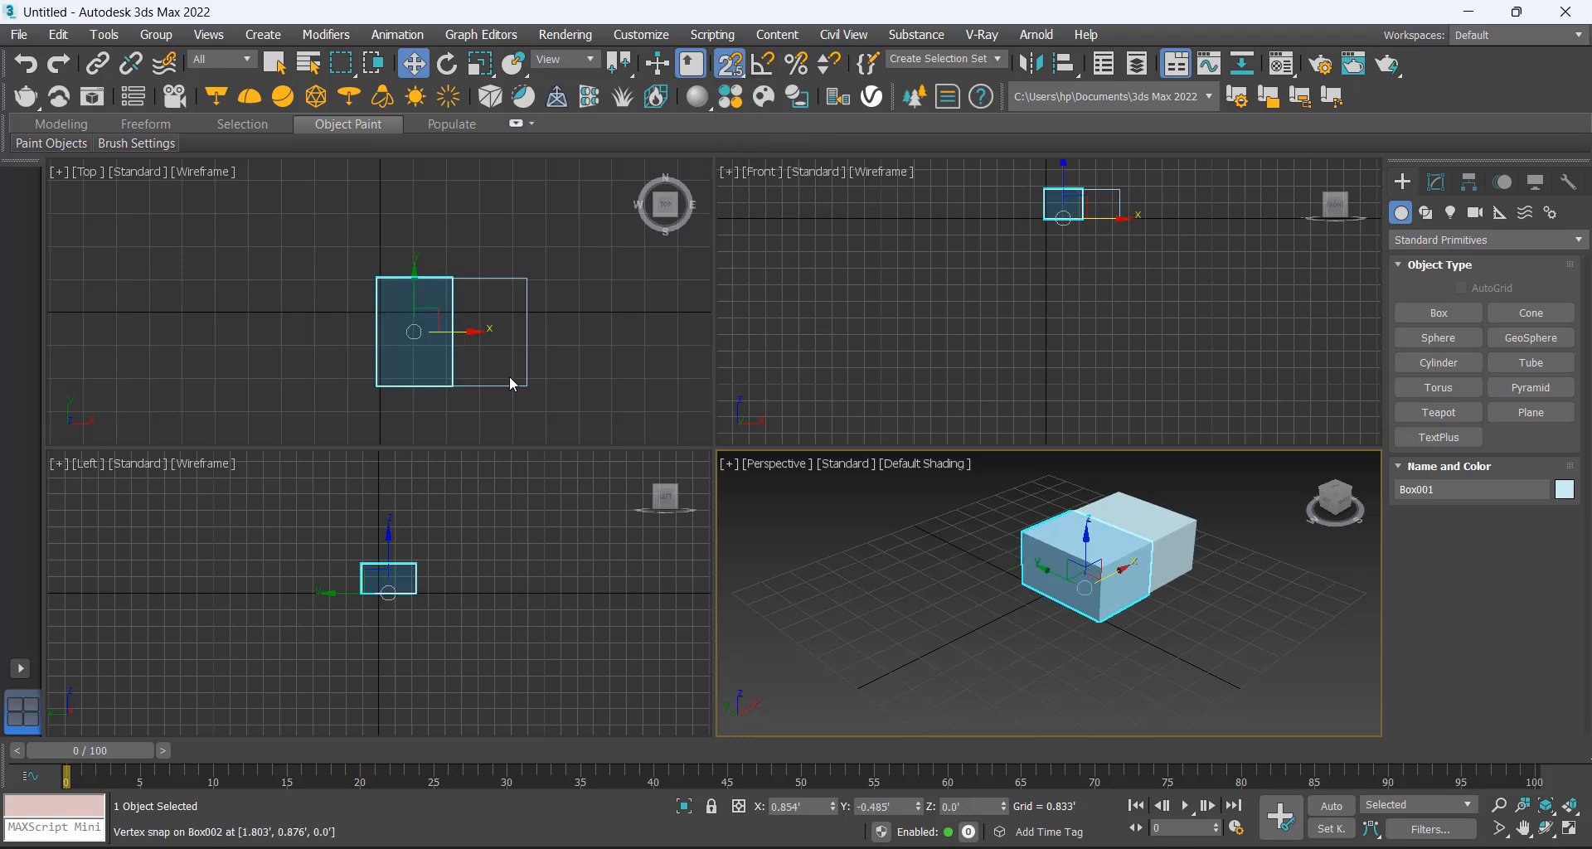
left_click(730, 66)
Move the original box freely along X in the Top viewport to about X = -0.38', and deselect it
left_click(476, 317)
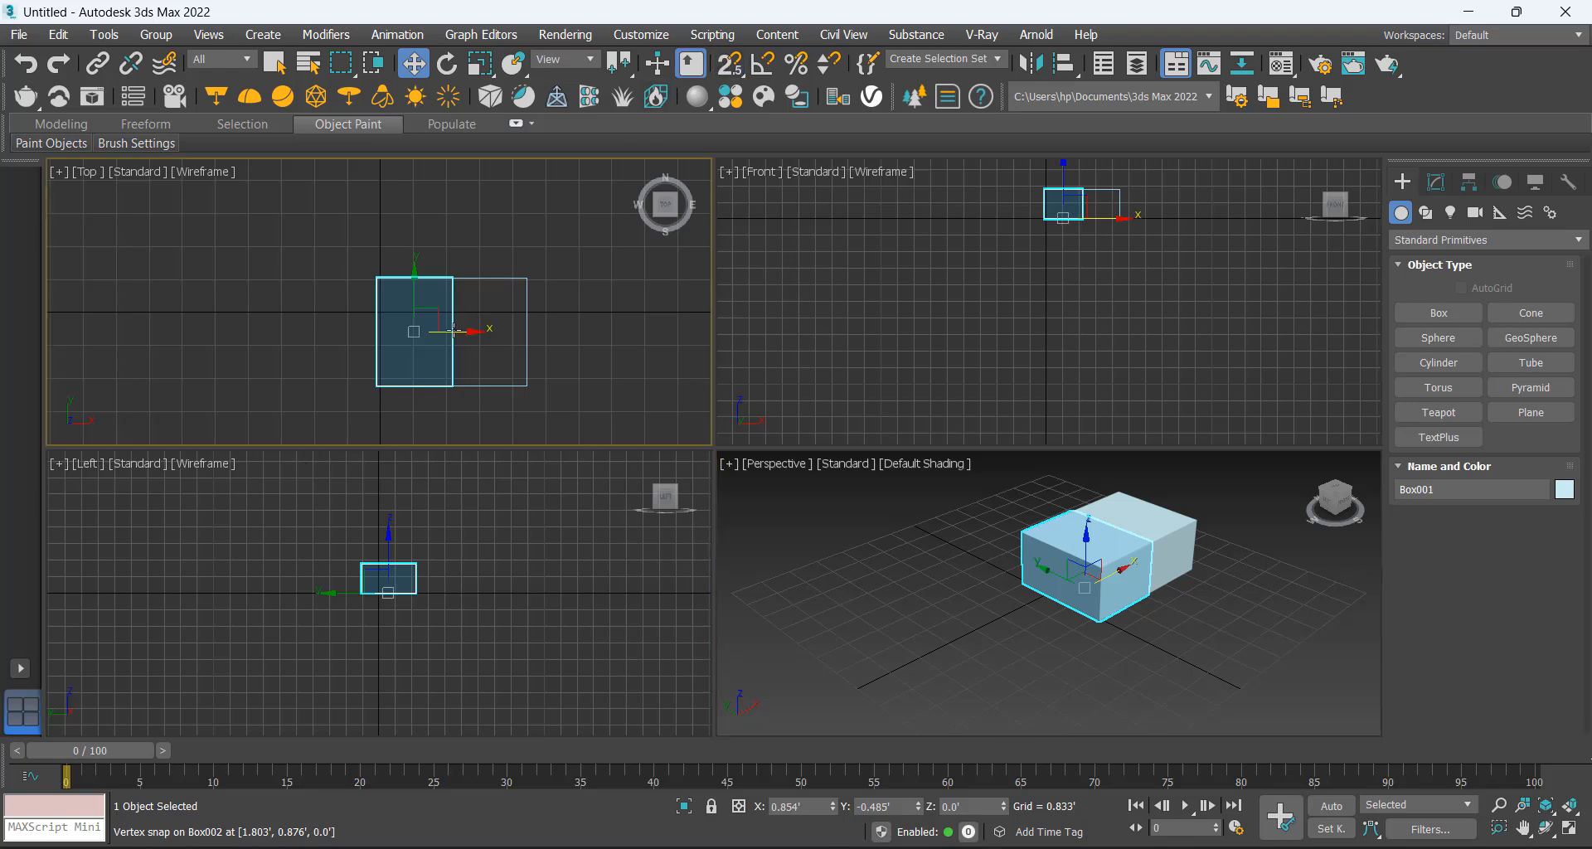
left_click(412, 342)
left_click_drag(456, 335, 408, 335)
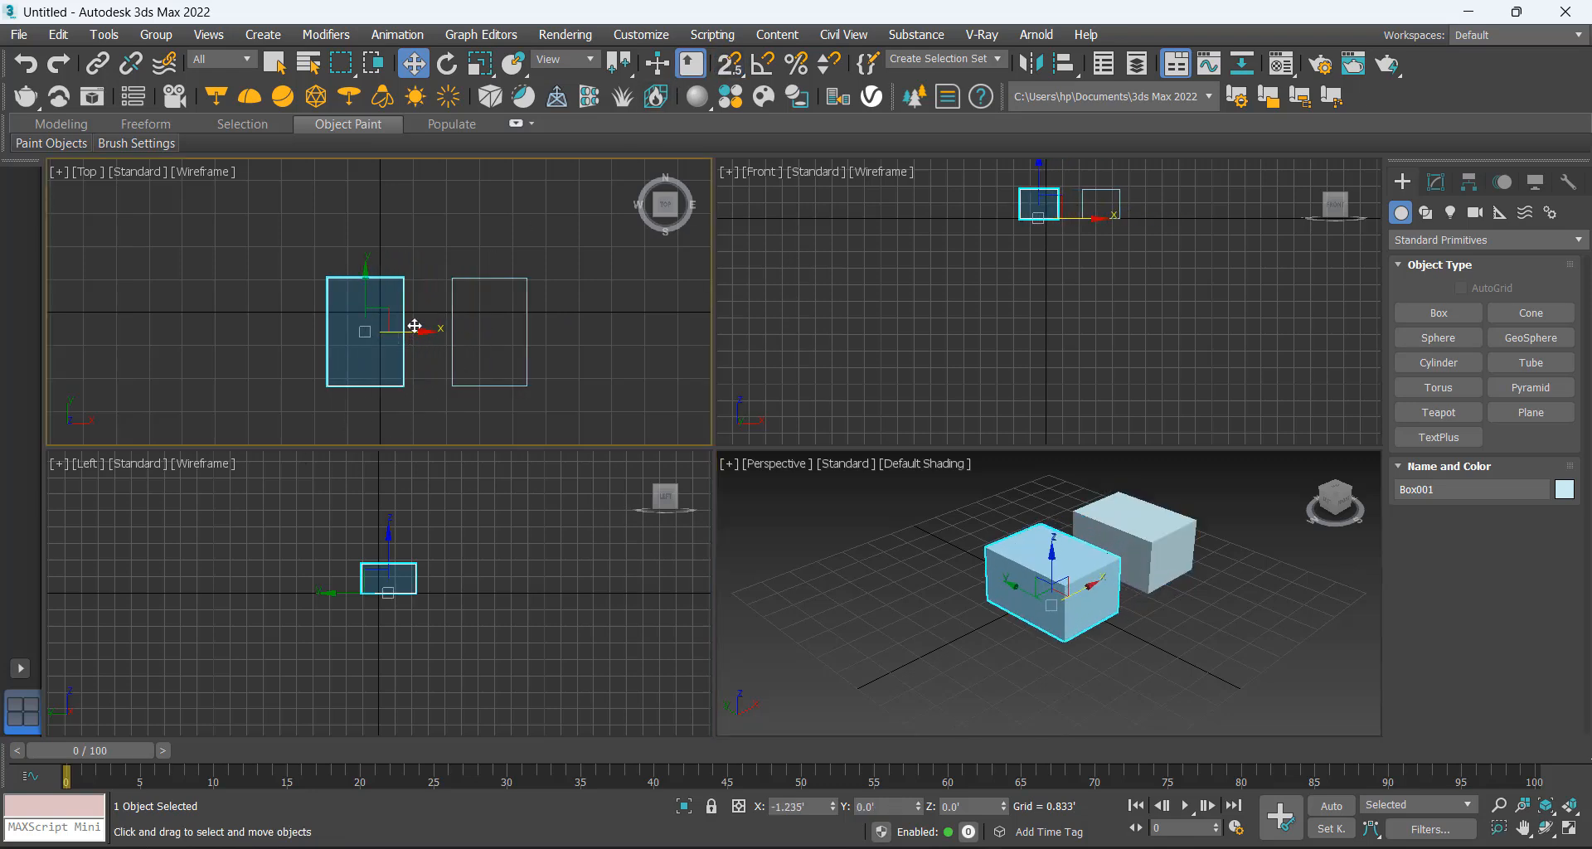
left_click(441, 254)
left_click_drag(731, 65, 715, 228)
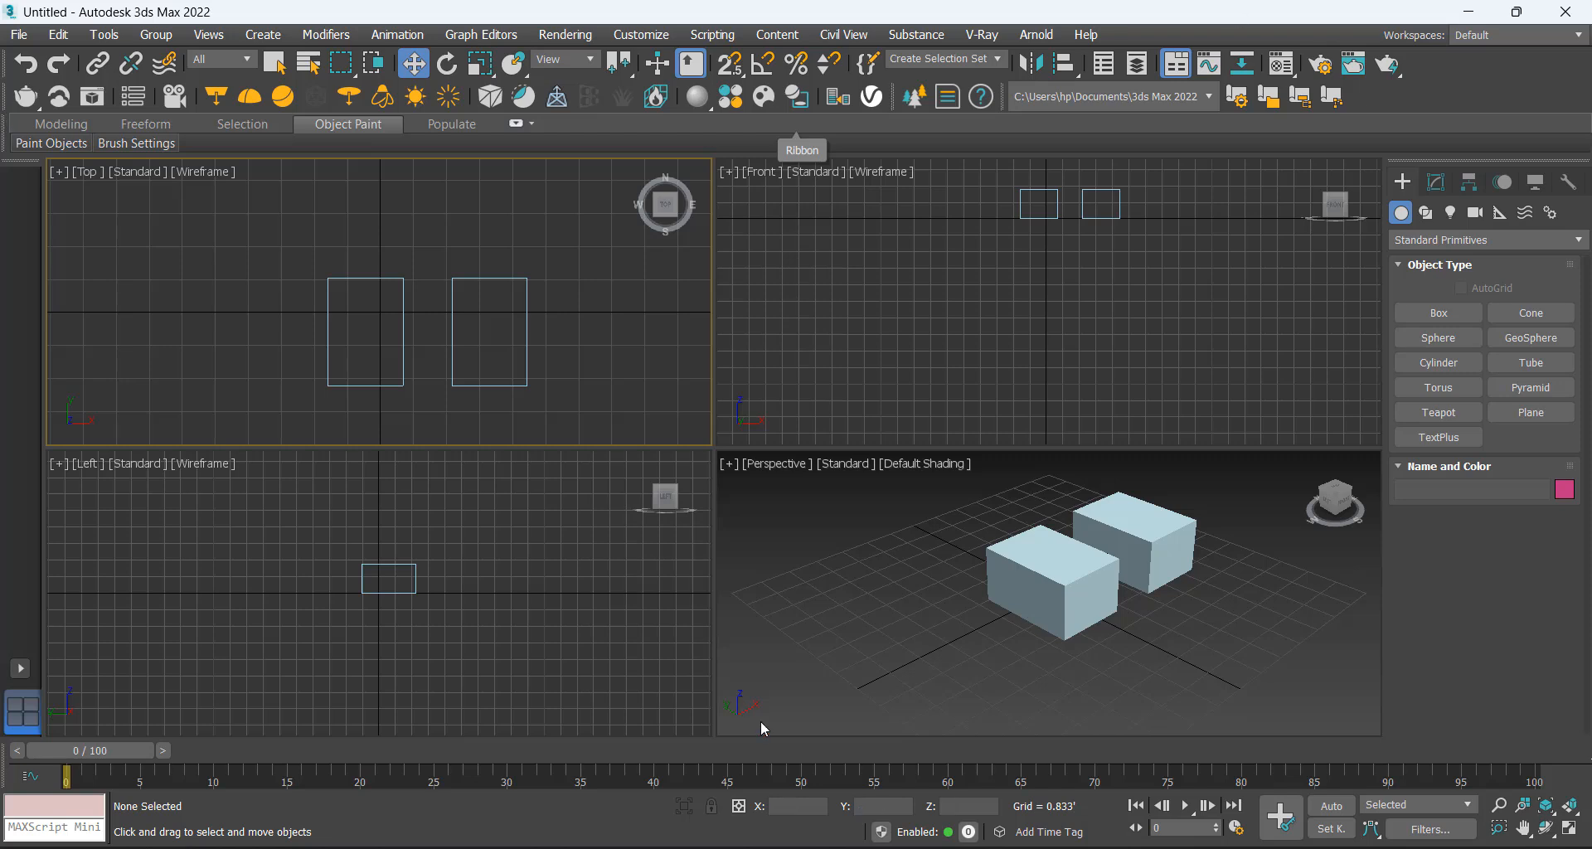
Turn on angle snapping and enable Grid Points in the Grid and Snap Settings, with the original box selected in the Top viewport
left_click(756, 67)
right_click(756, 67)
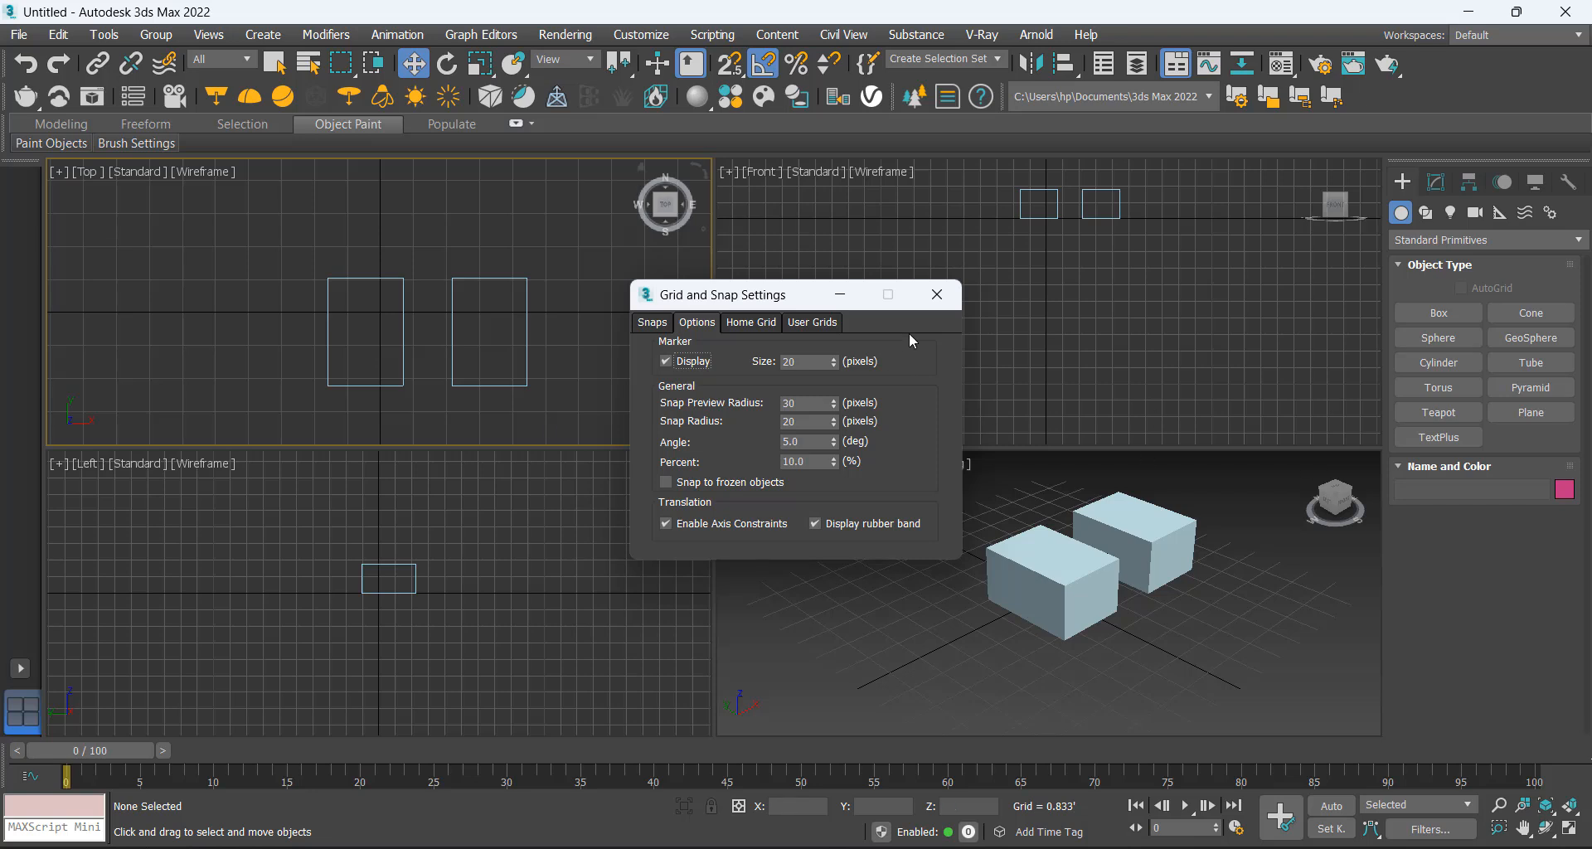
left_click(653, 322)
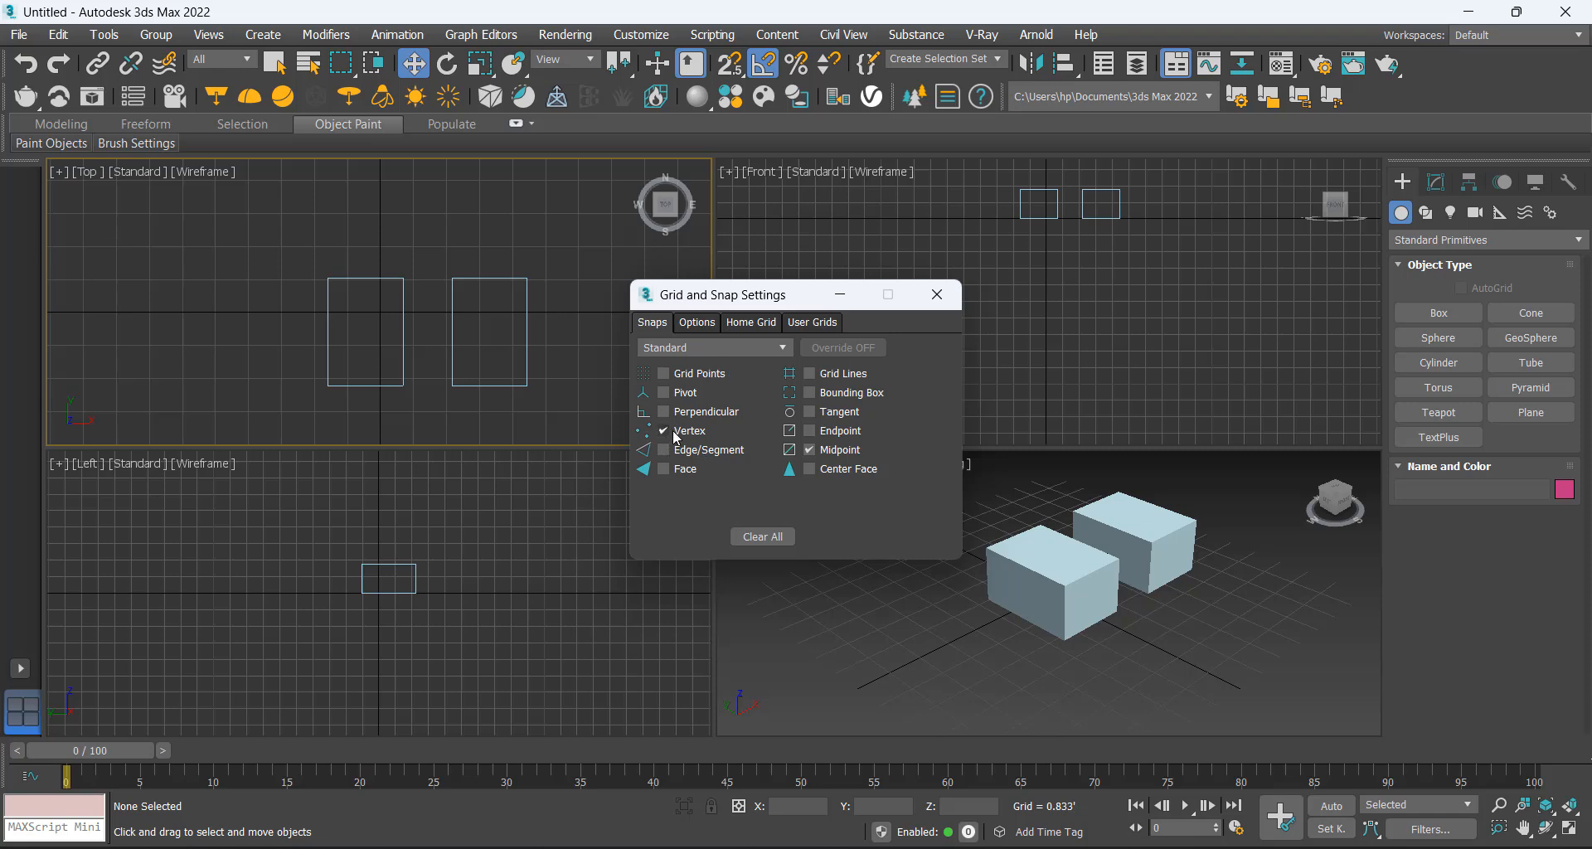
left_click(406, 276)
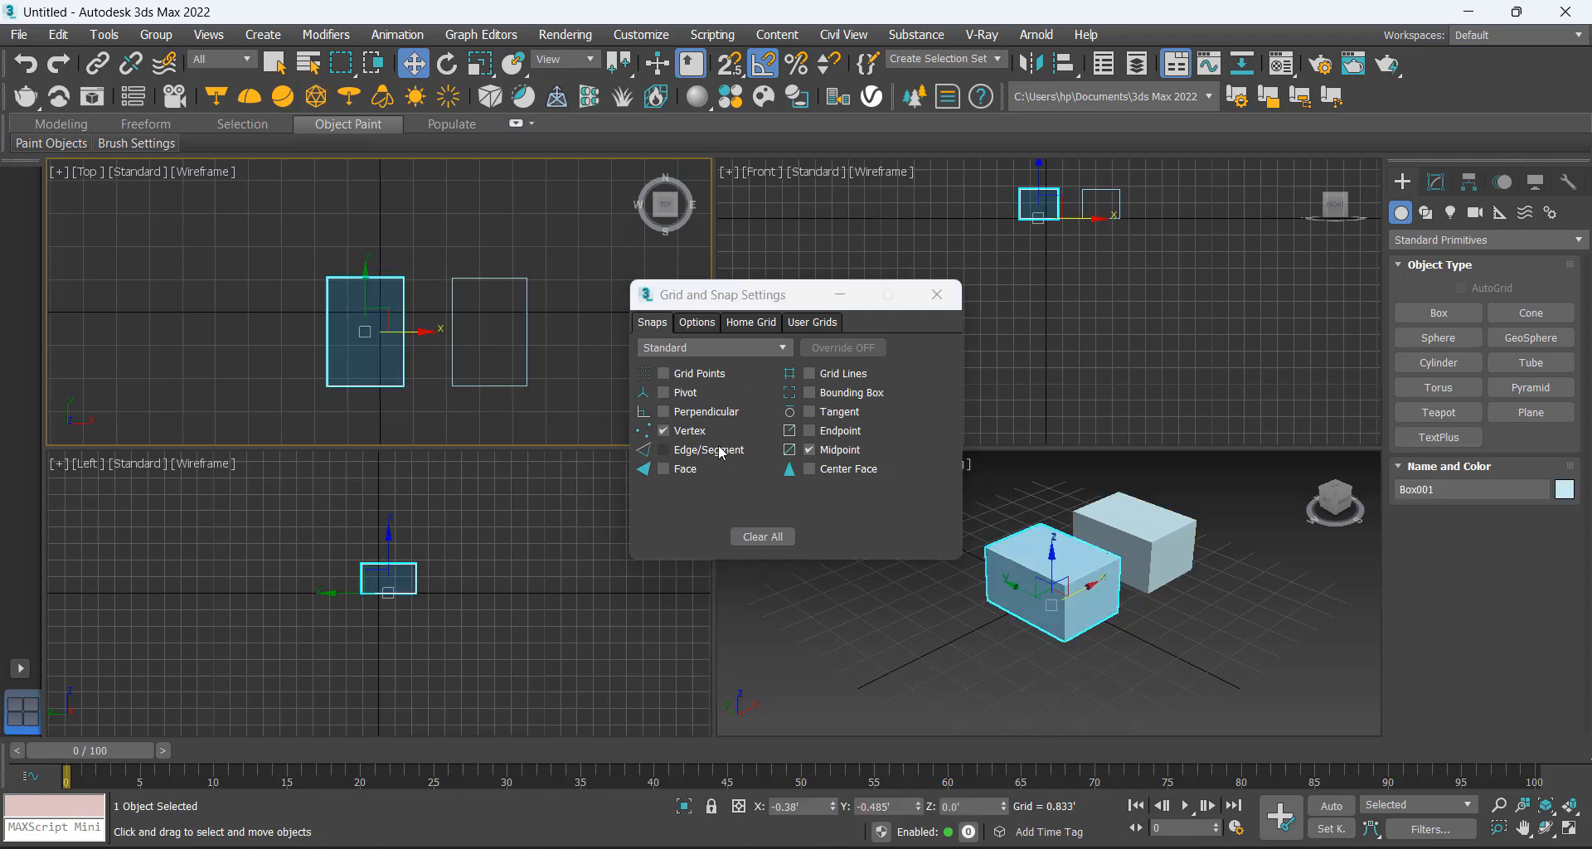
left_click(713, 377)
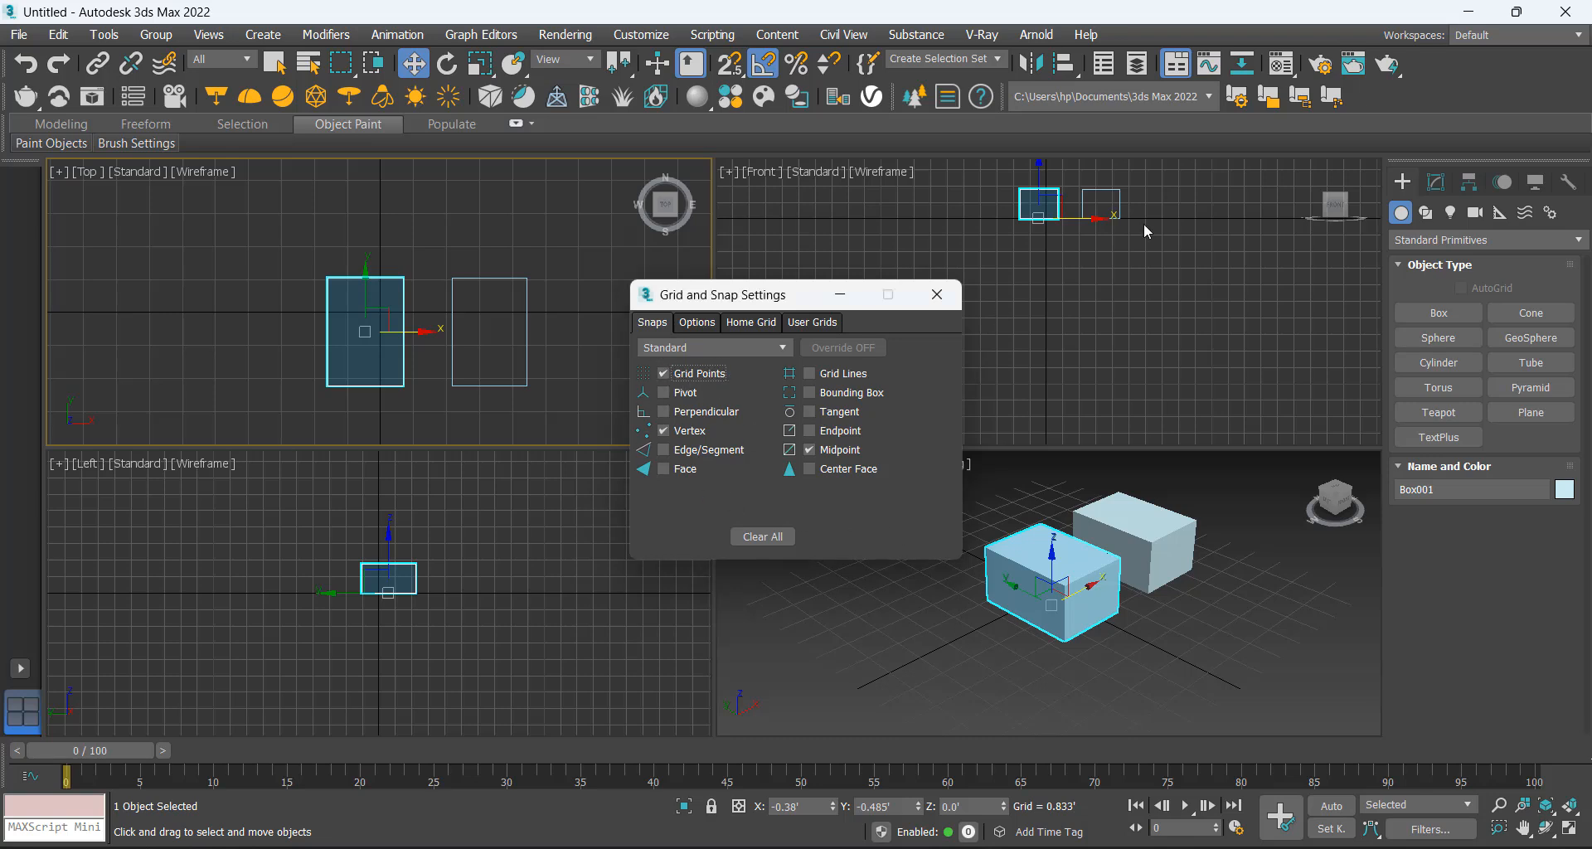
left_click(935, 297)
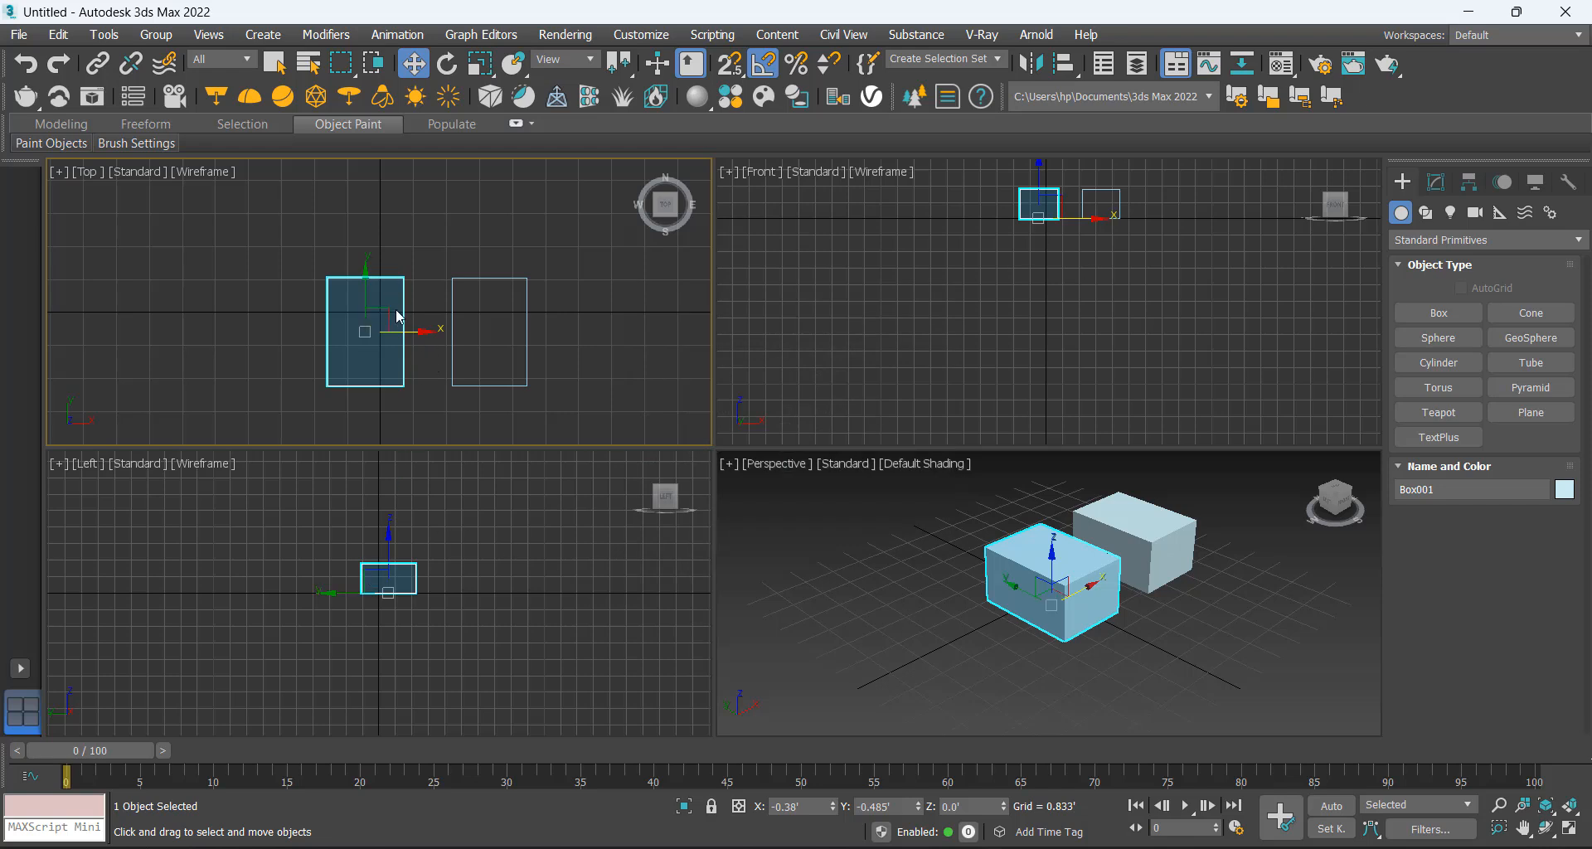
Turn snapping on and move the original box by its corner onto a grid point in the Top viewport, at about X = -0.948', Y = 1.138'
left_click_drag(369, 324, 359, 334)
key("s")
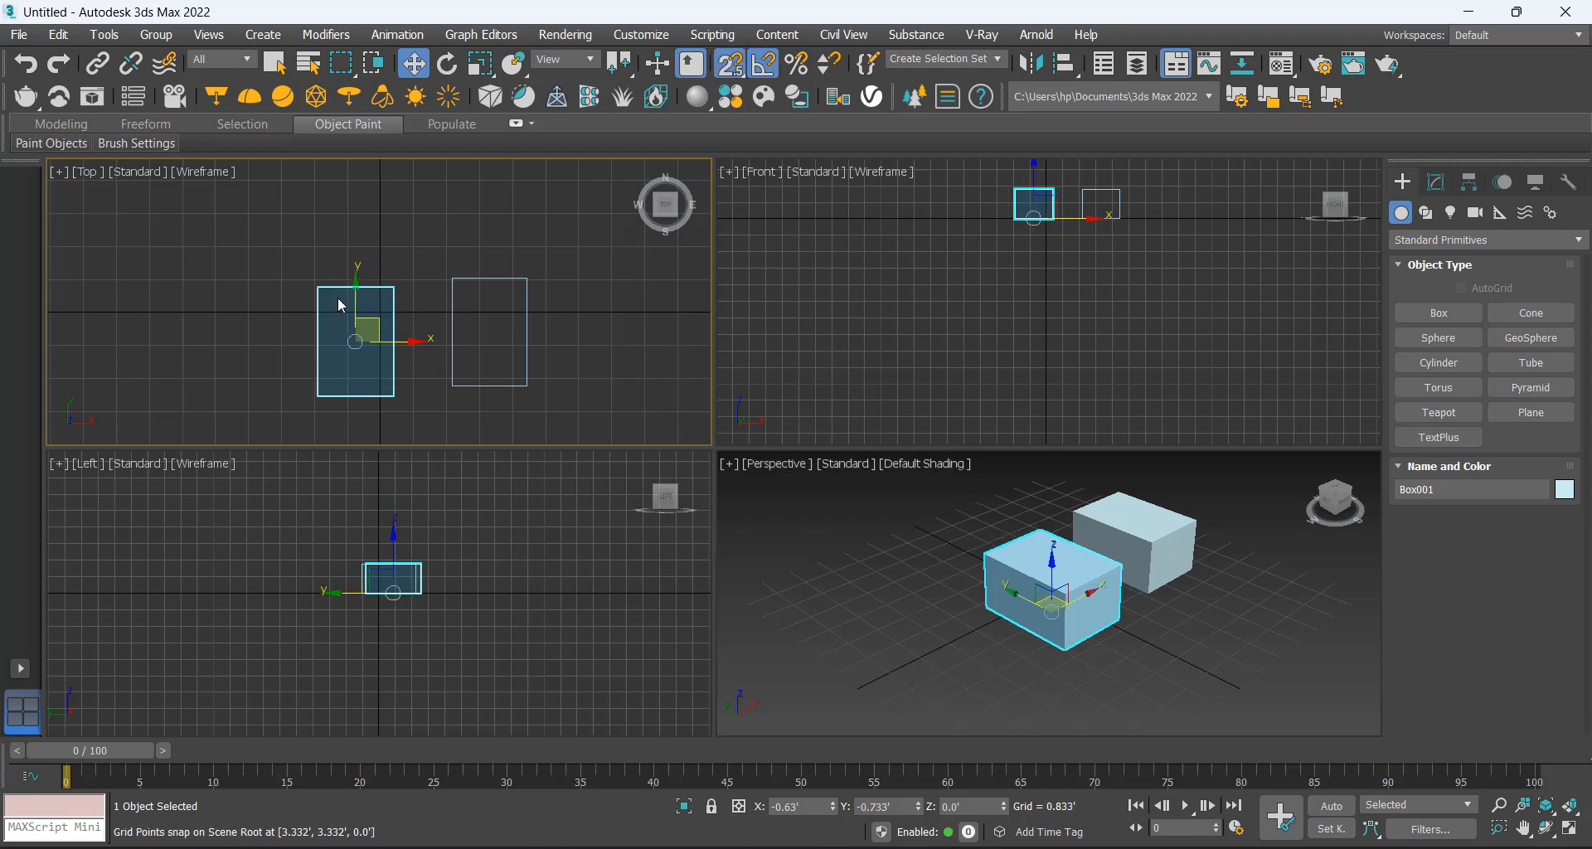
left_click_drag(397, 288, 378, 218)
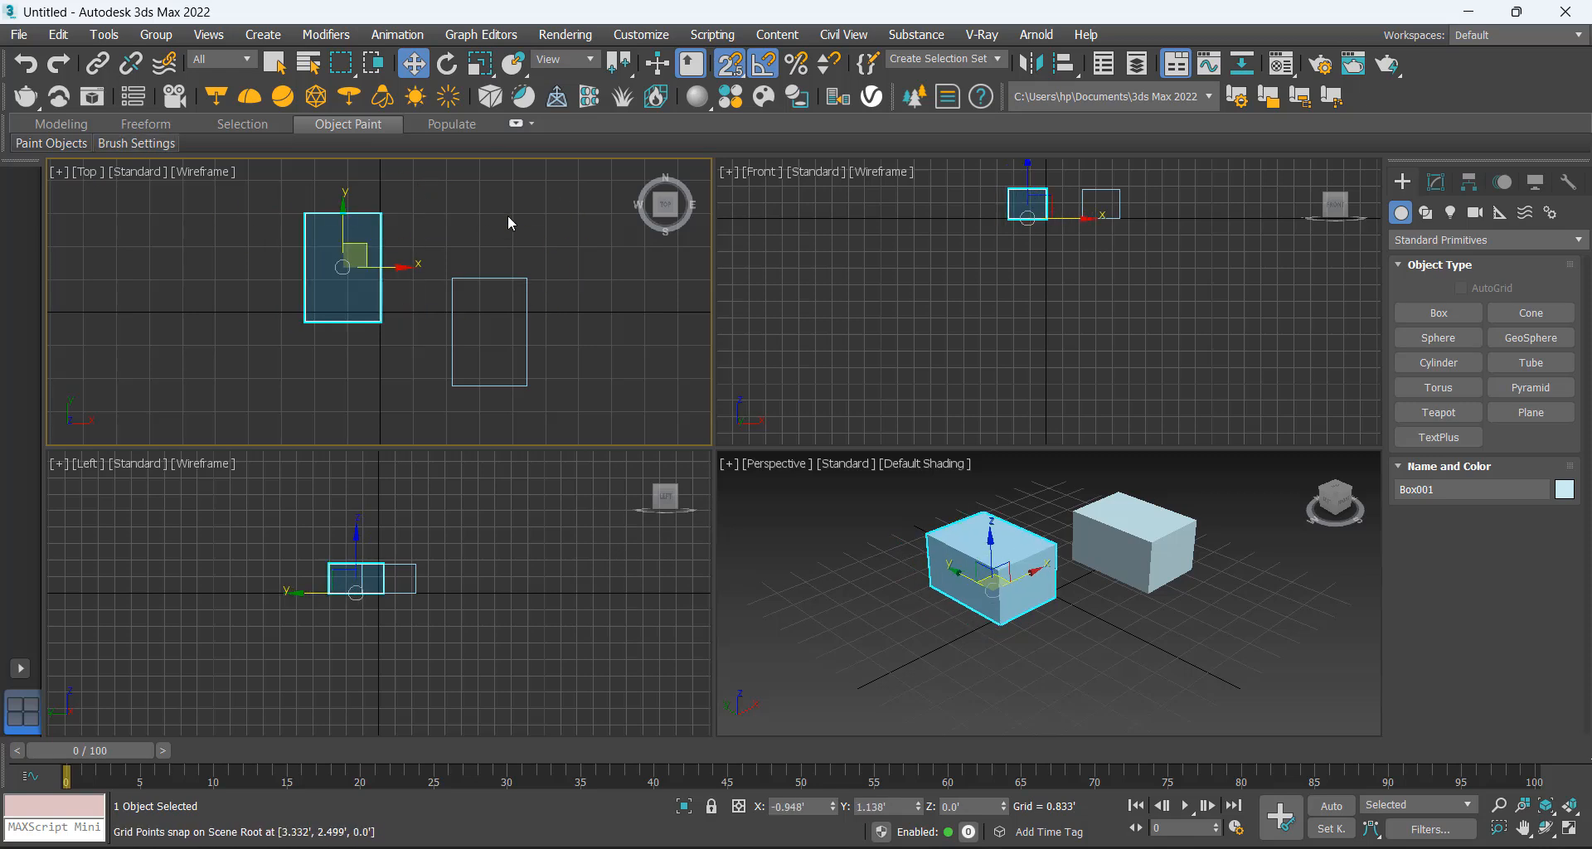
Disable the Grid Points snap and review the marker size and snap preview radius options
right_click(735, 74)
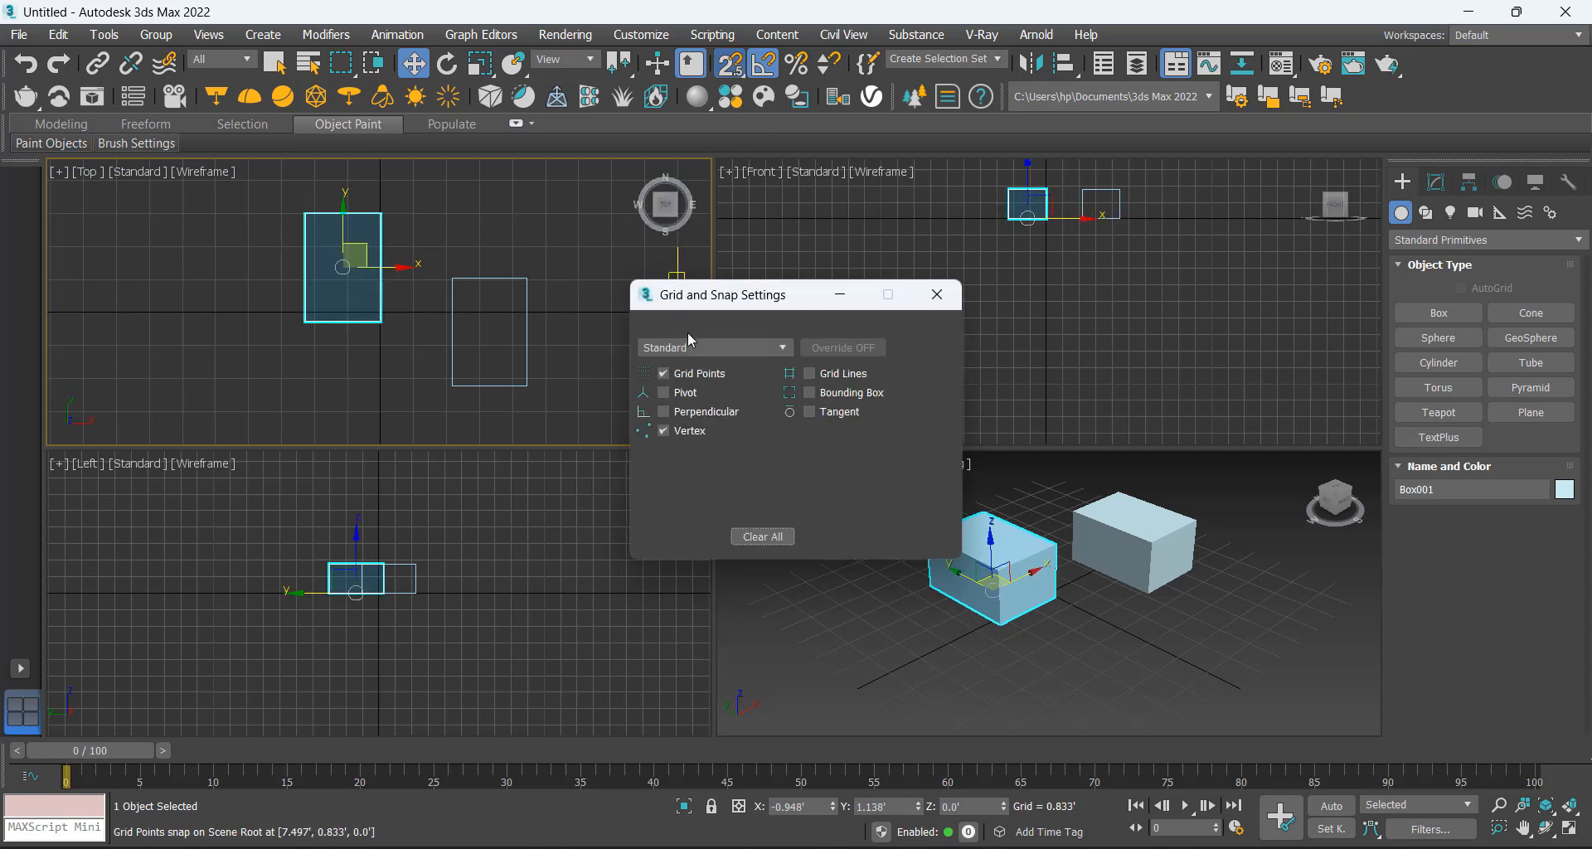
left_click(684, 377)
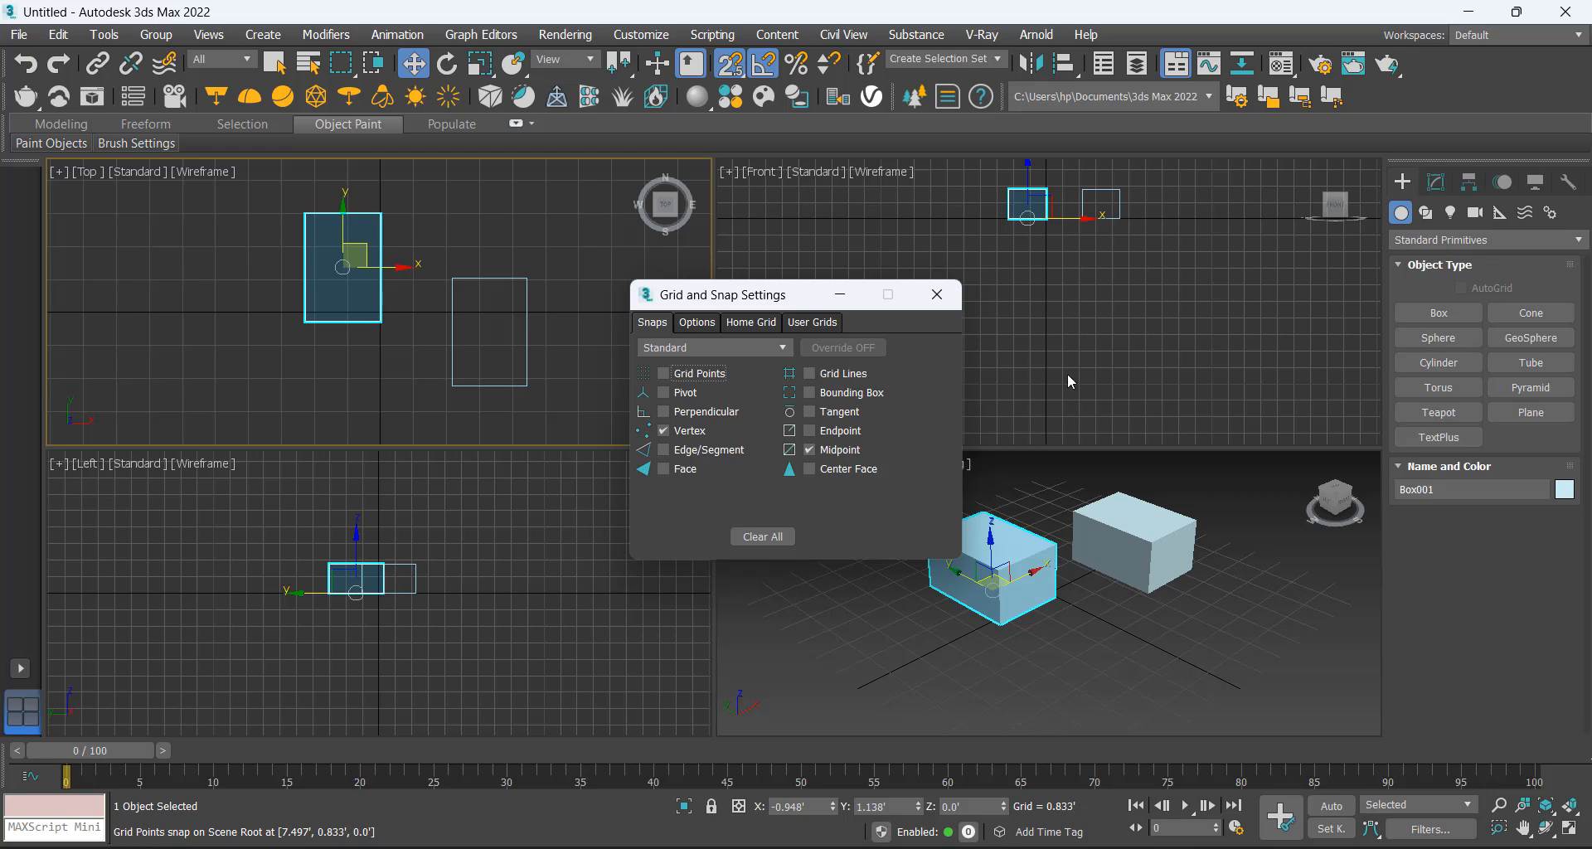
left_click(695, 322)
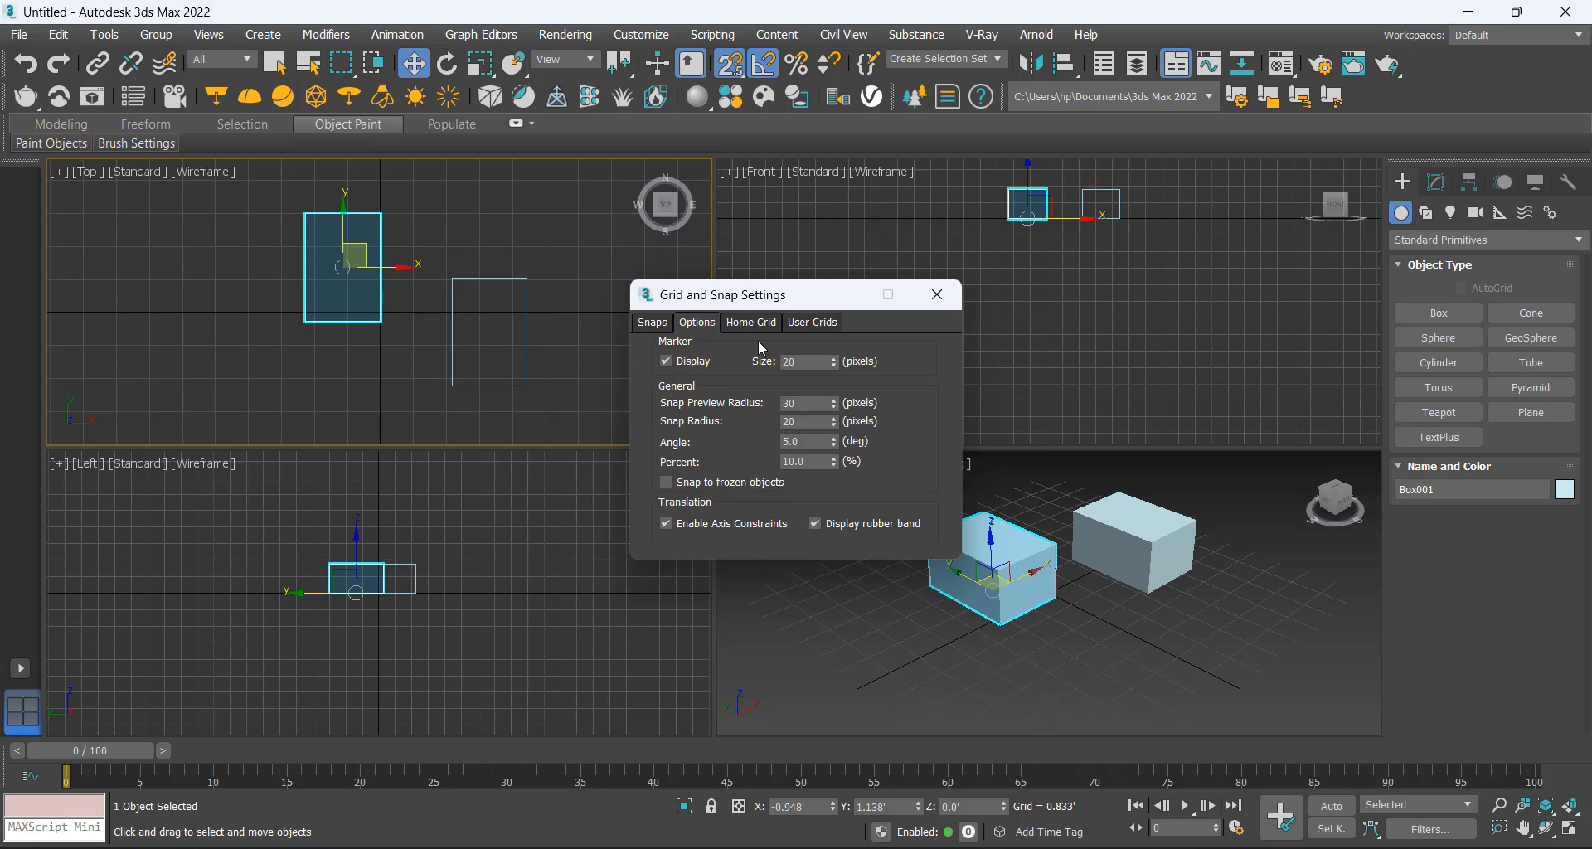
double_click(811, 362)
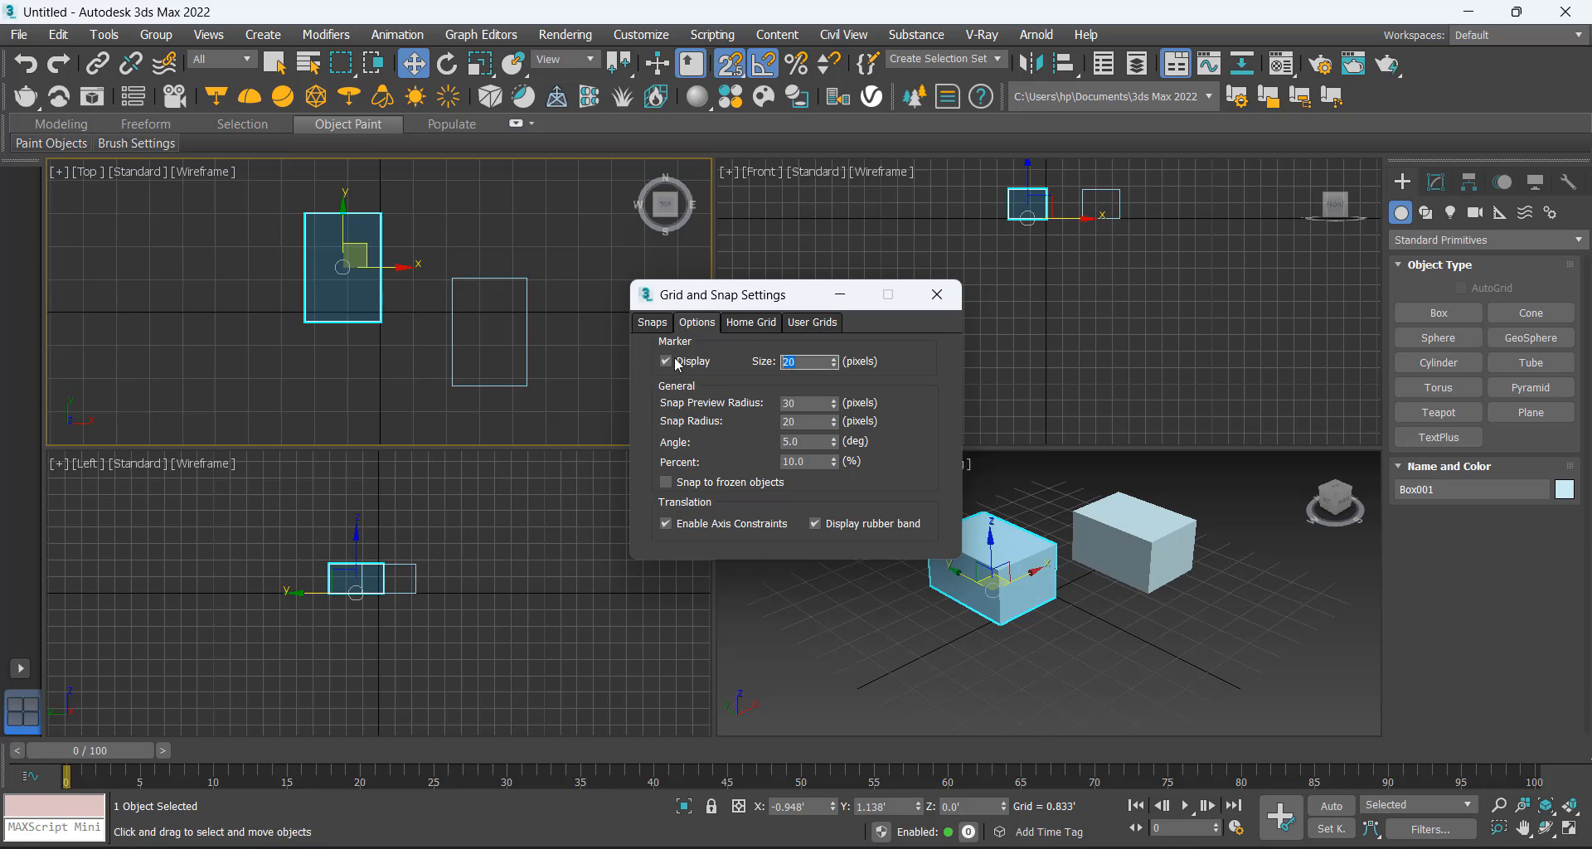
double_click(803, 403)
Inspect the home grid in the Top viewport and set its grid spacing to 1.0'
left_click(770, 323)
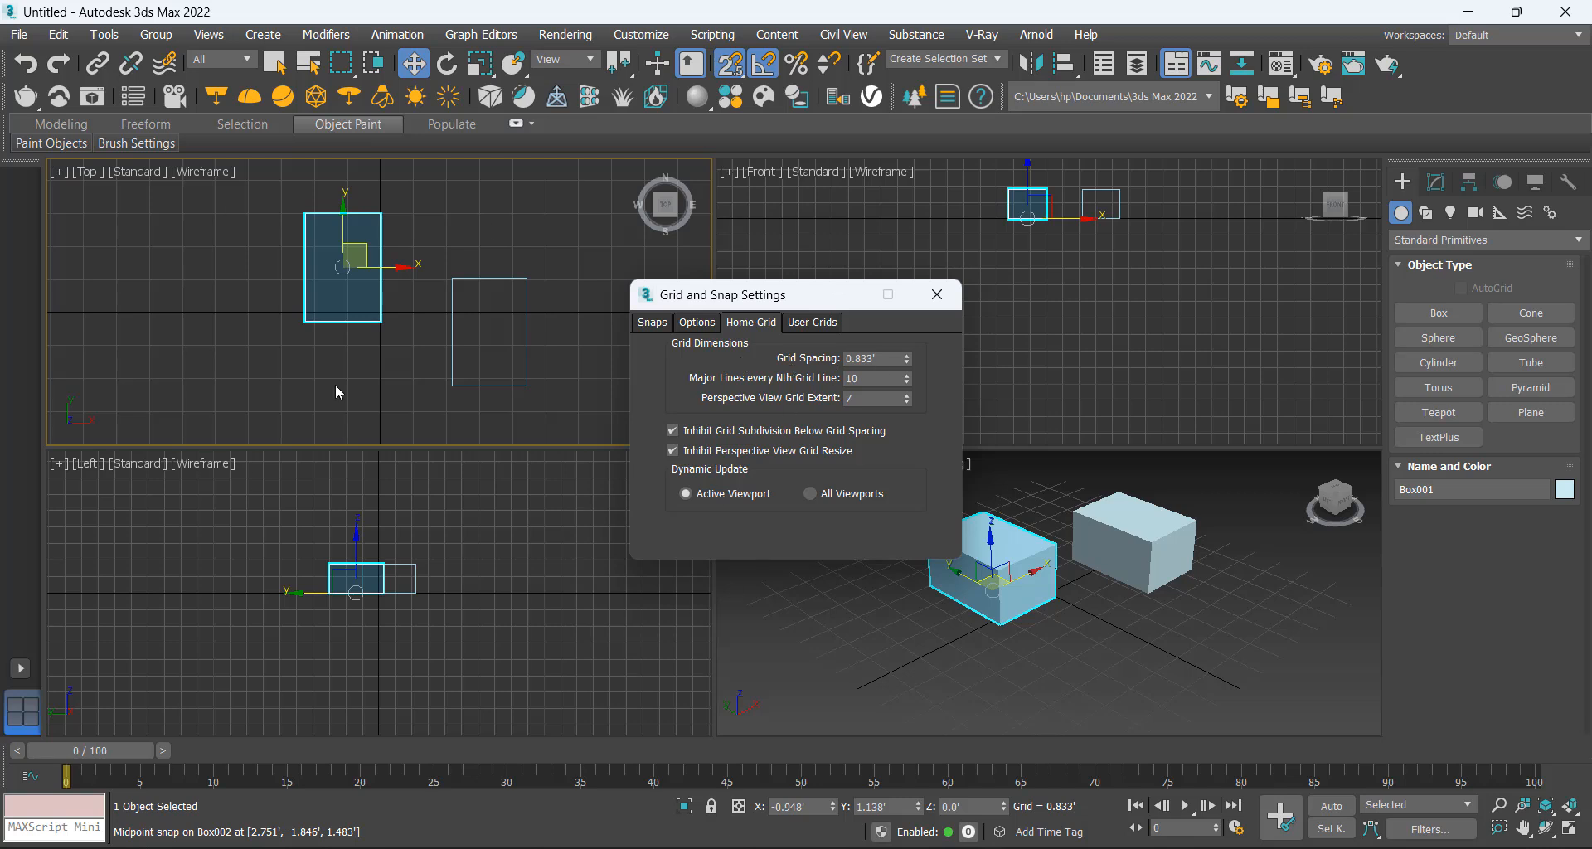
scroll(305, 290, "down", 2)
middle_click_drag(325, 382, 278, 300)
scroll(278, 300, "up", 4)
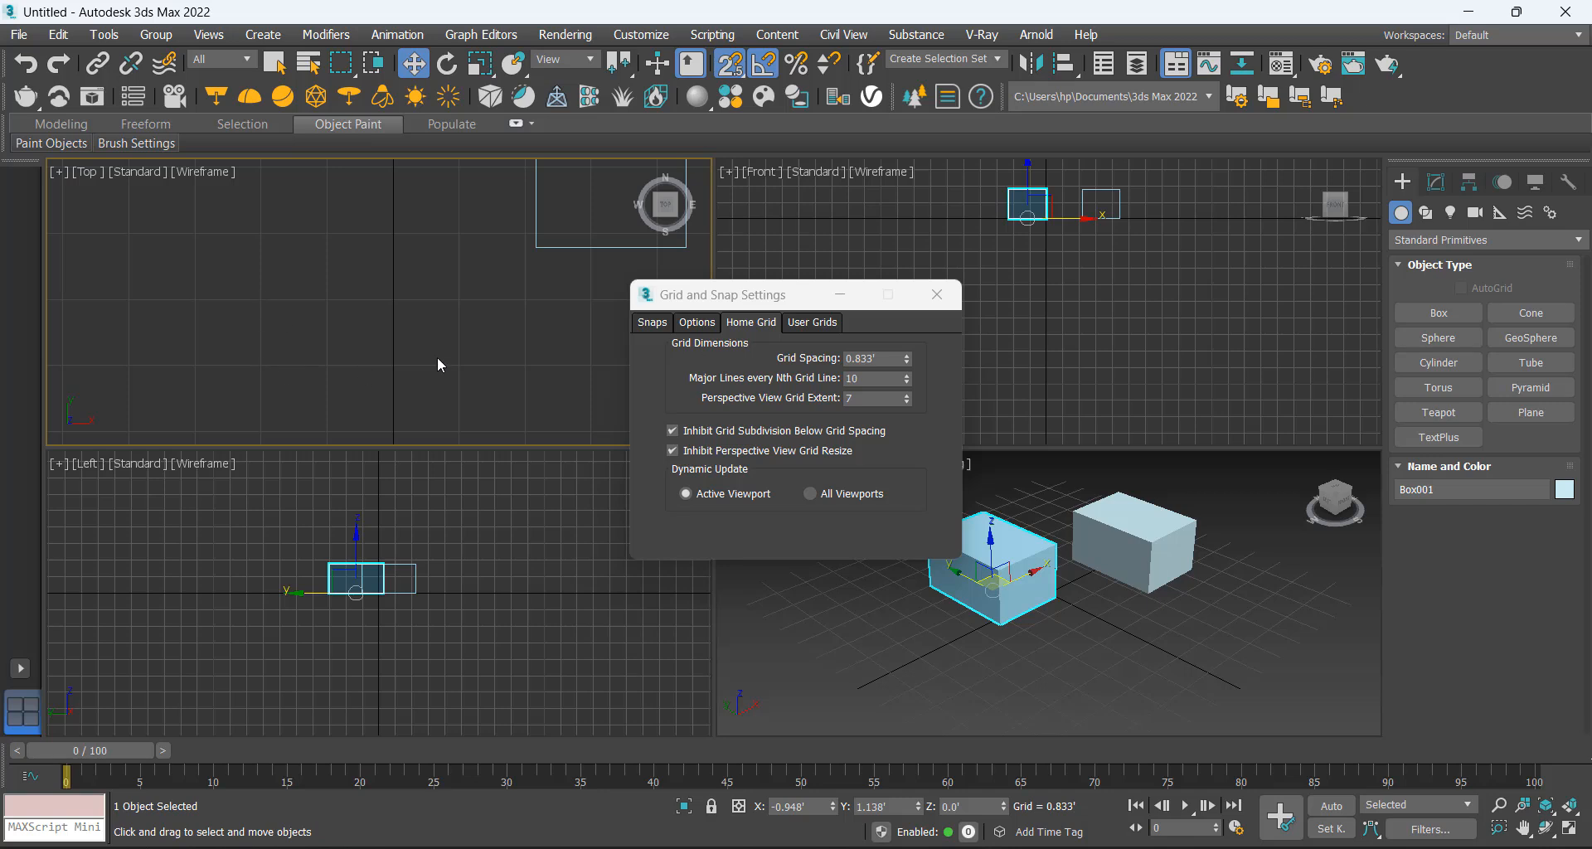
left_click_drag(892, 355, 707, 347)
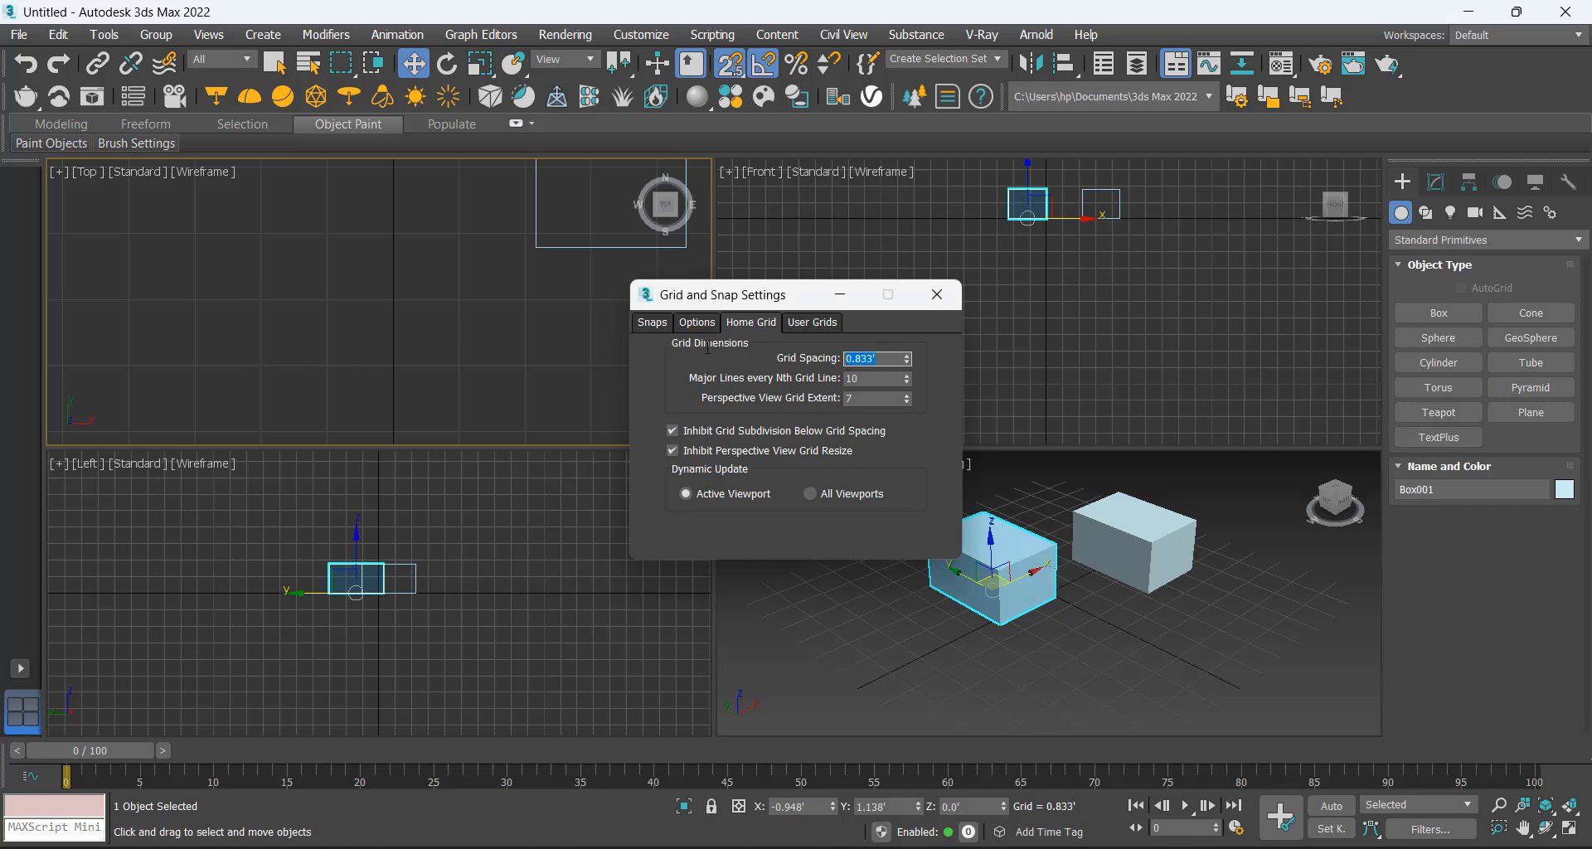
type("1")
key("Return")
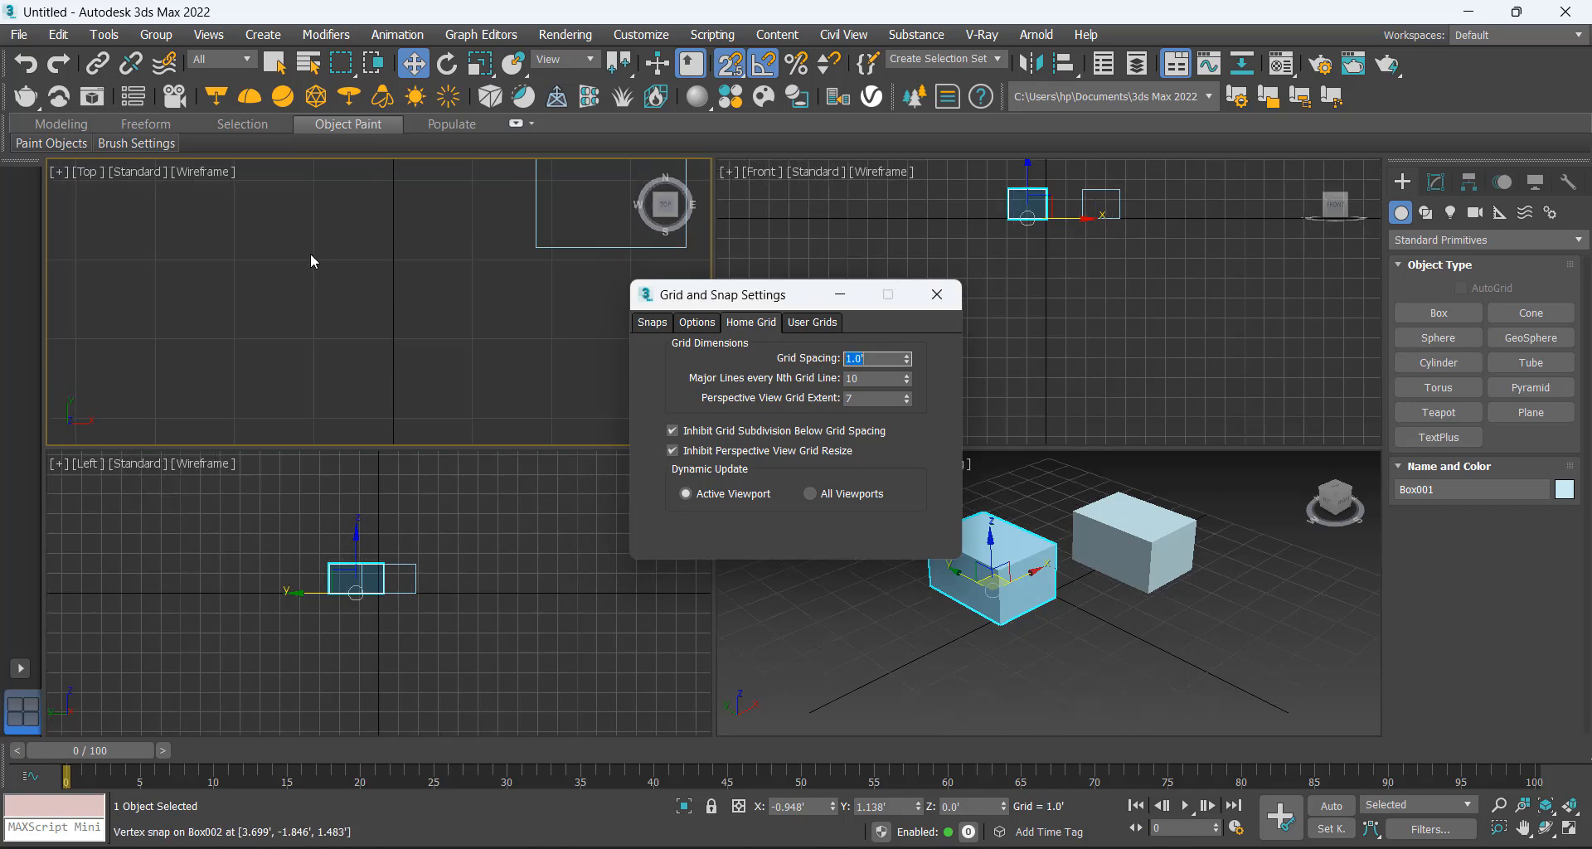
Deselect the box, examine the grid in the Top viewport, and view the User Grids settings before closing the Grid and Snap Settings
scroll(390, 322, "down", 5)
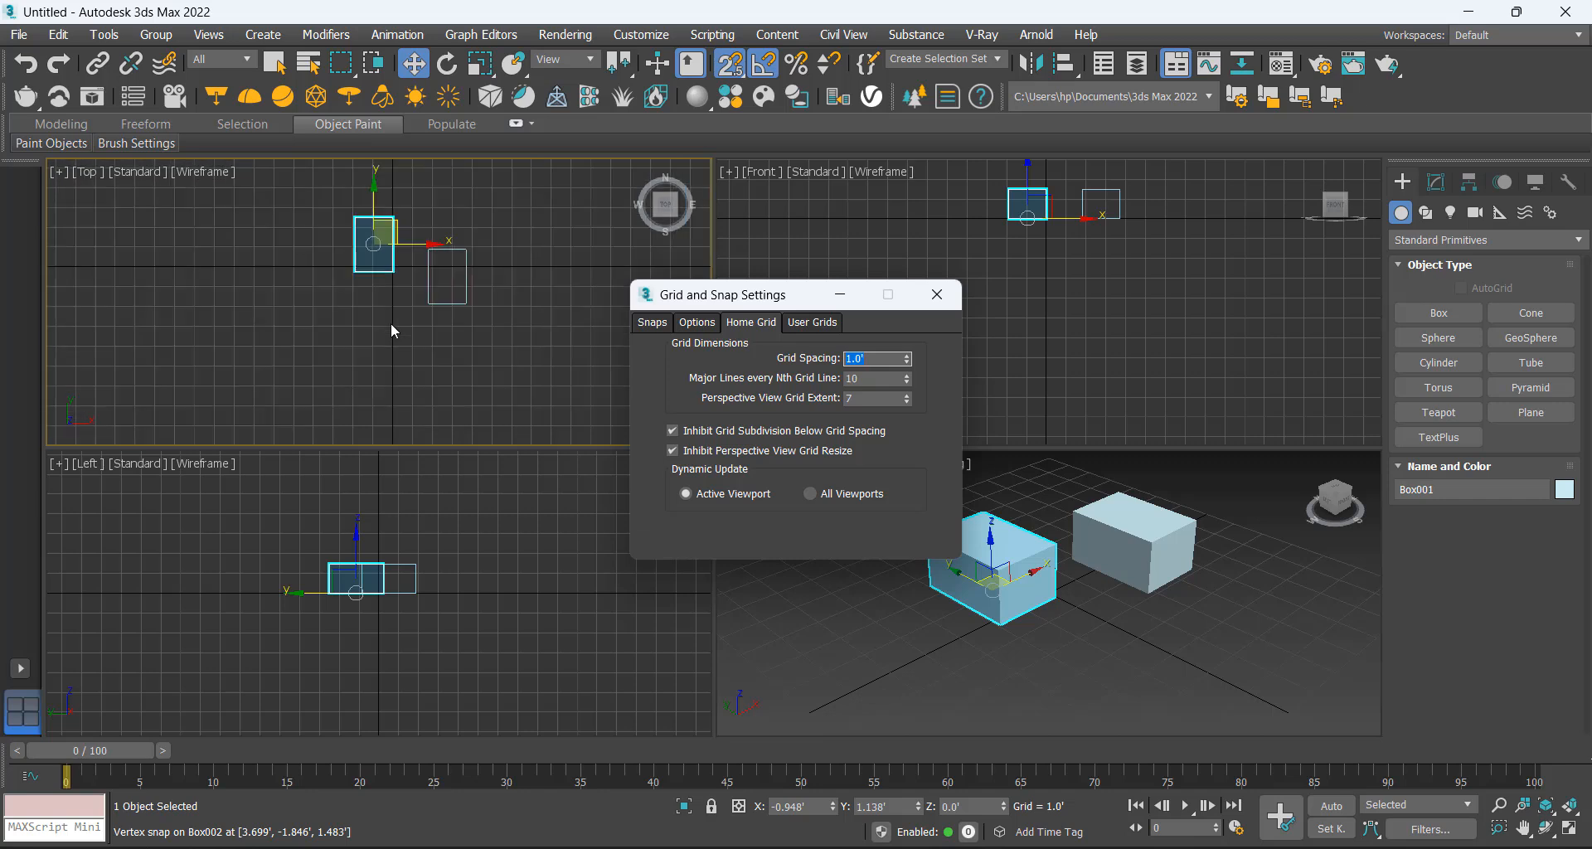
left_click(525, 176)
scroll(327, 267, "up", 4)
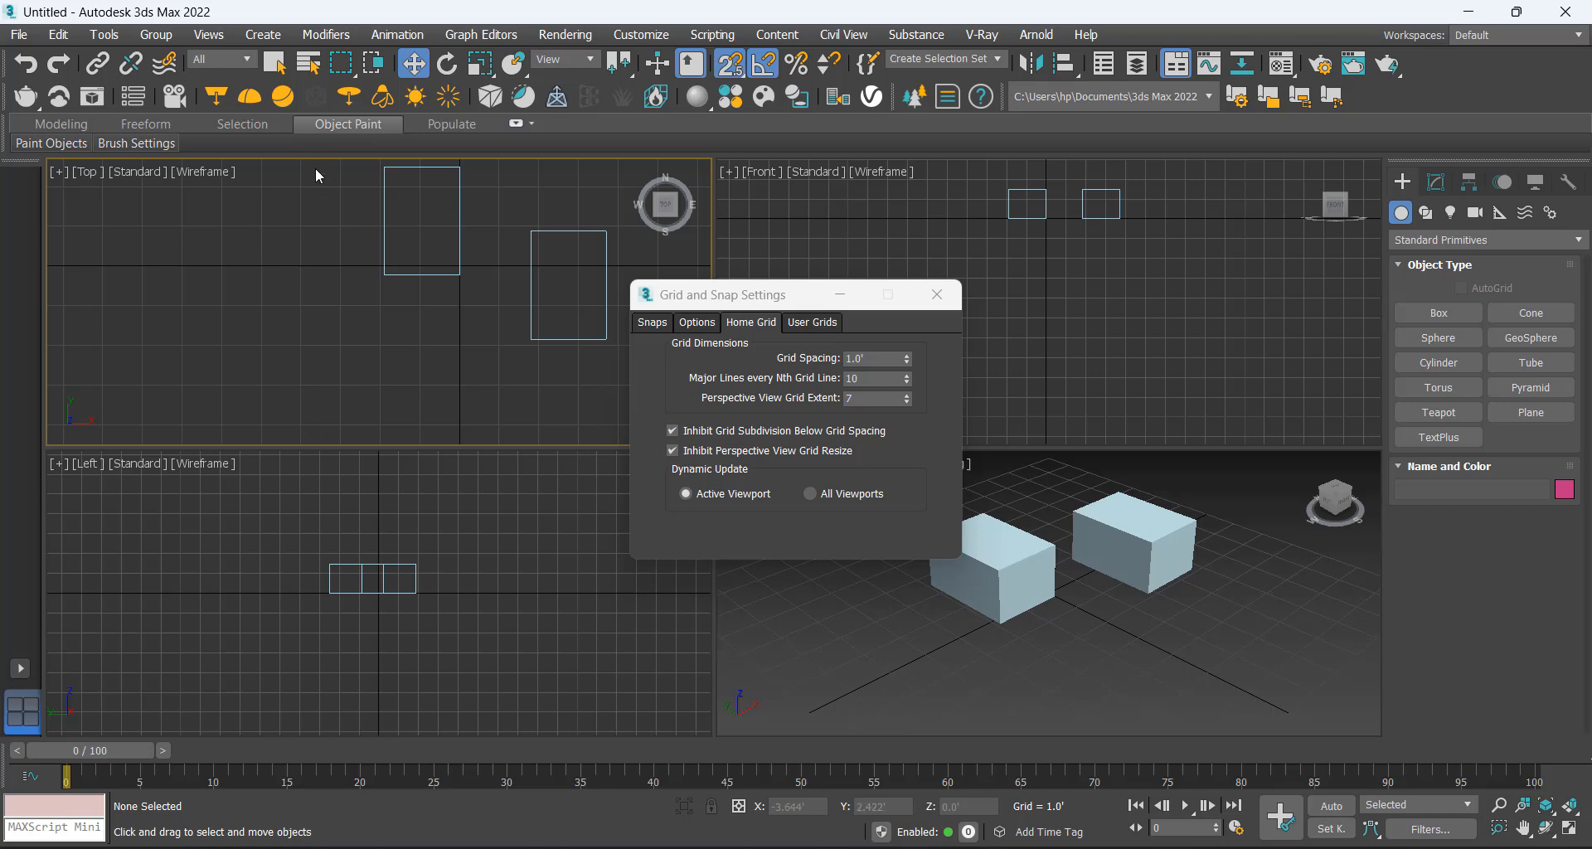
scroll(461, 290, "down", 4)
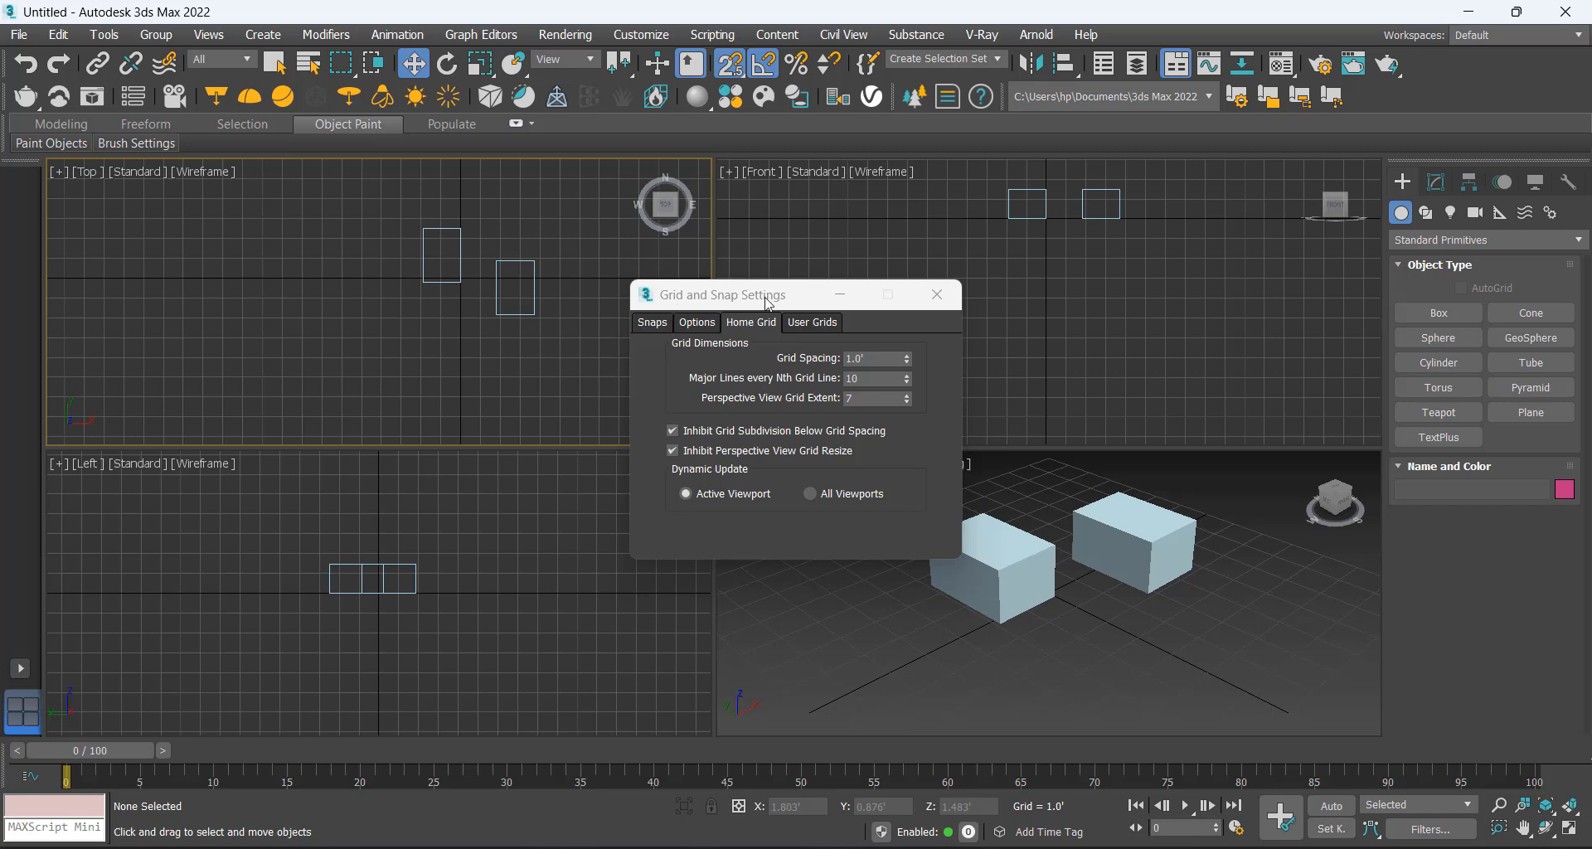
left_click(815, 321)
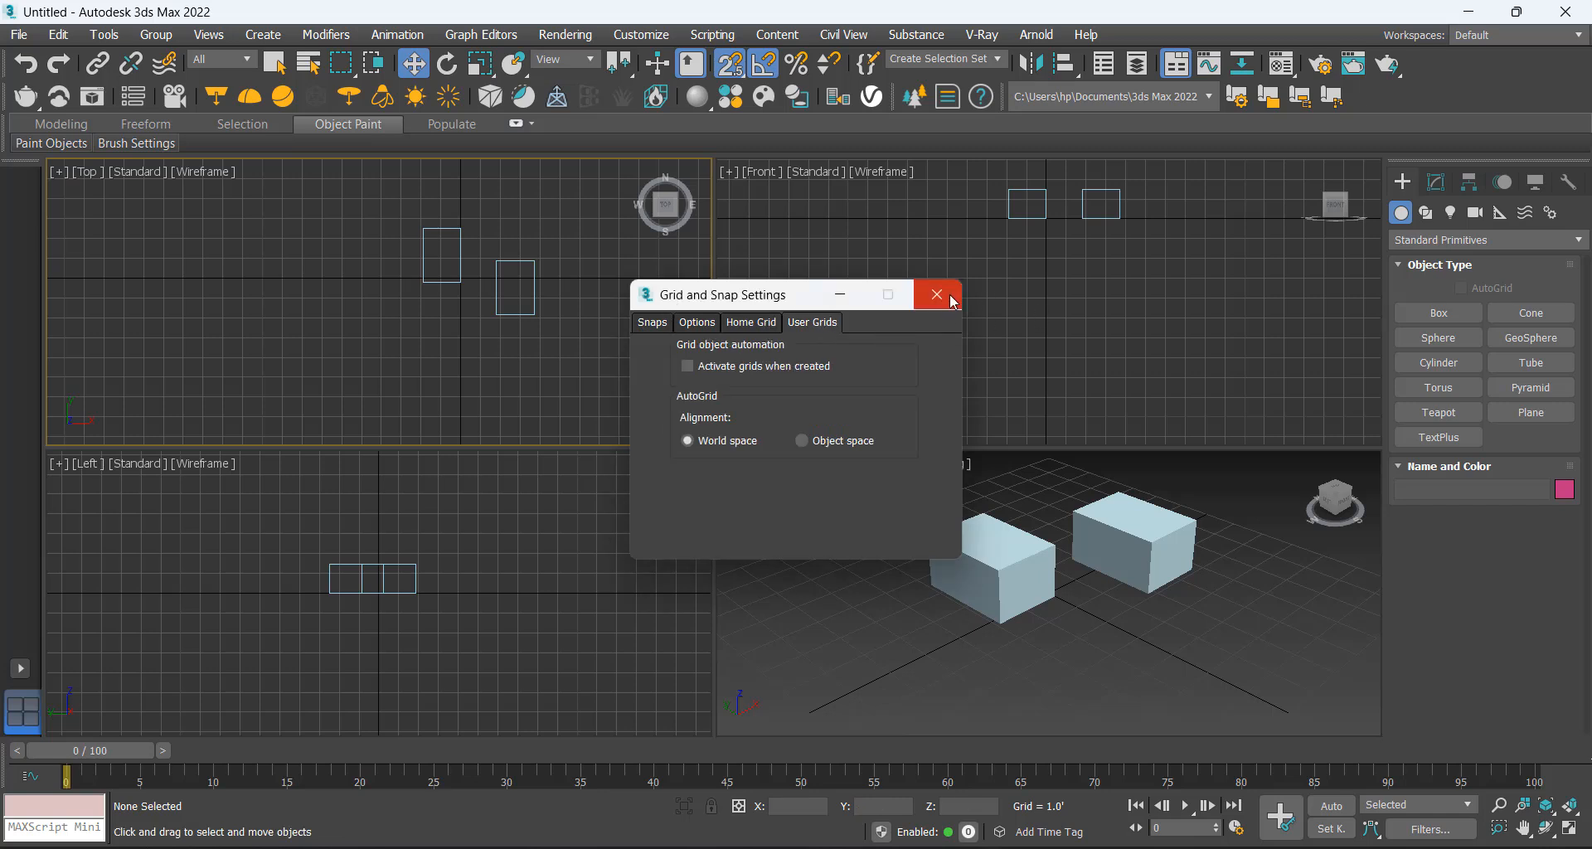
left_click(937, 295)
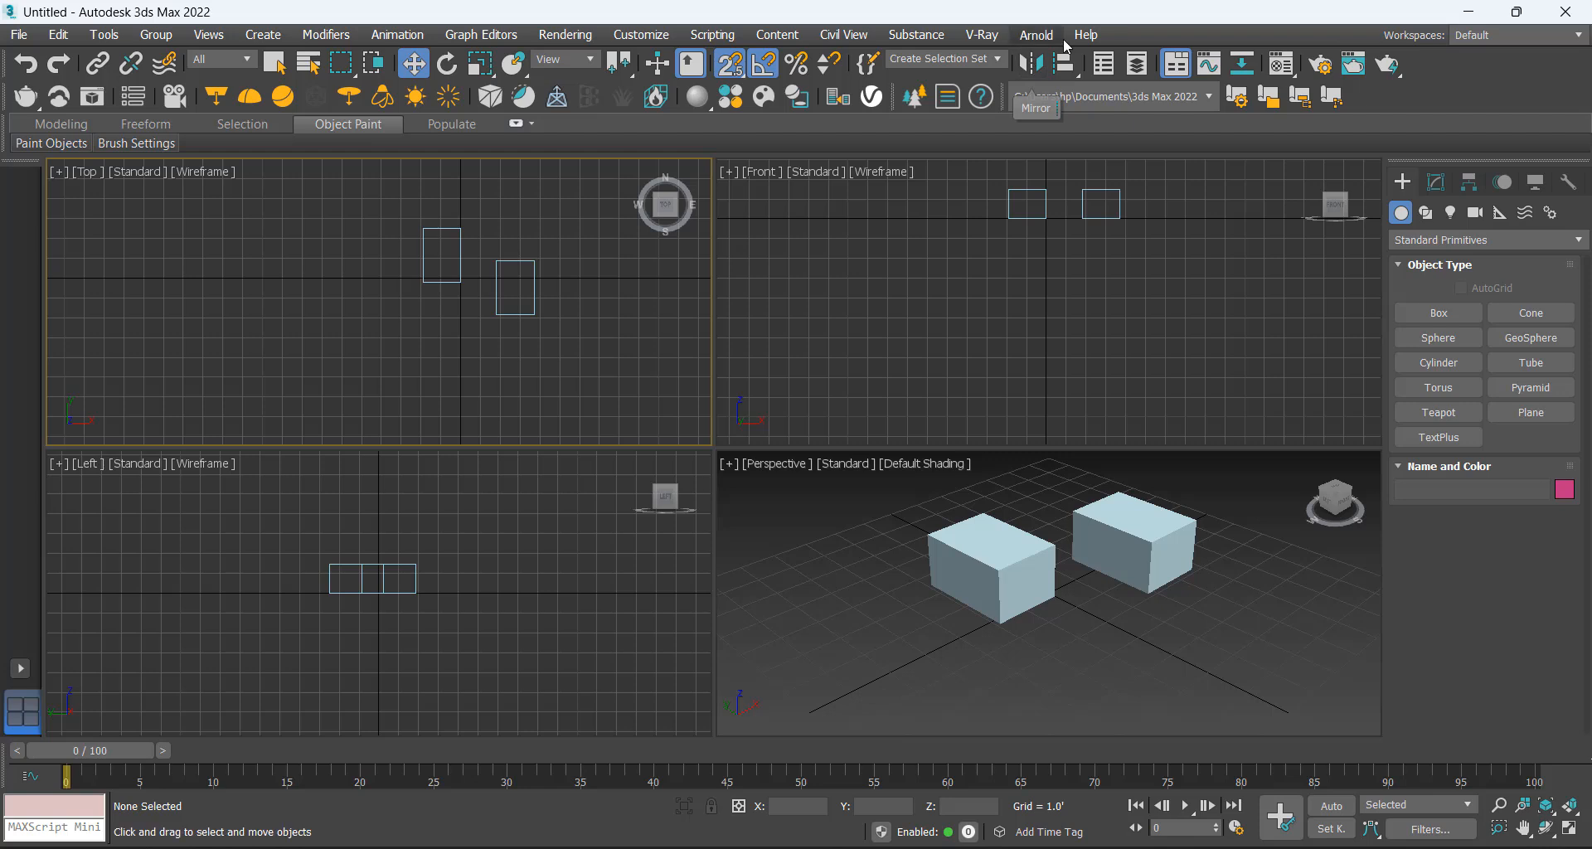
Select the original box in the Perspective viewport and turn snapping off
left_click(958, 539)
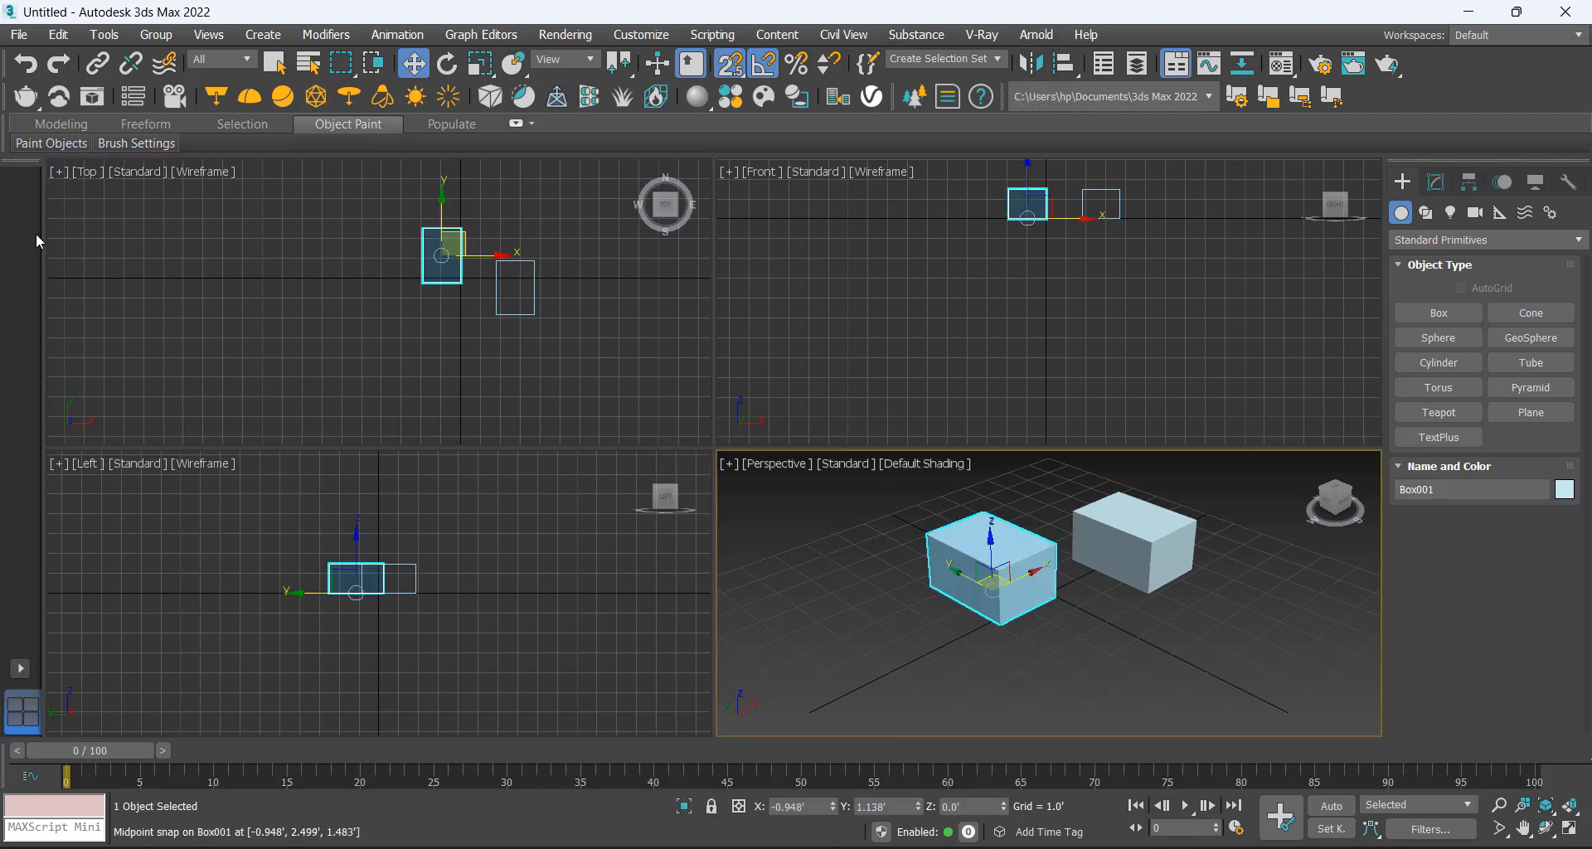
left_click(729, 66)
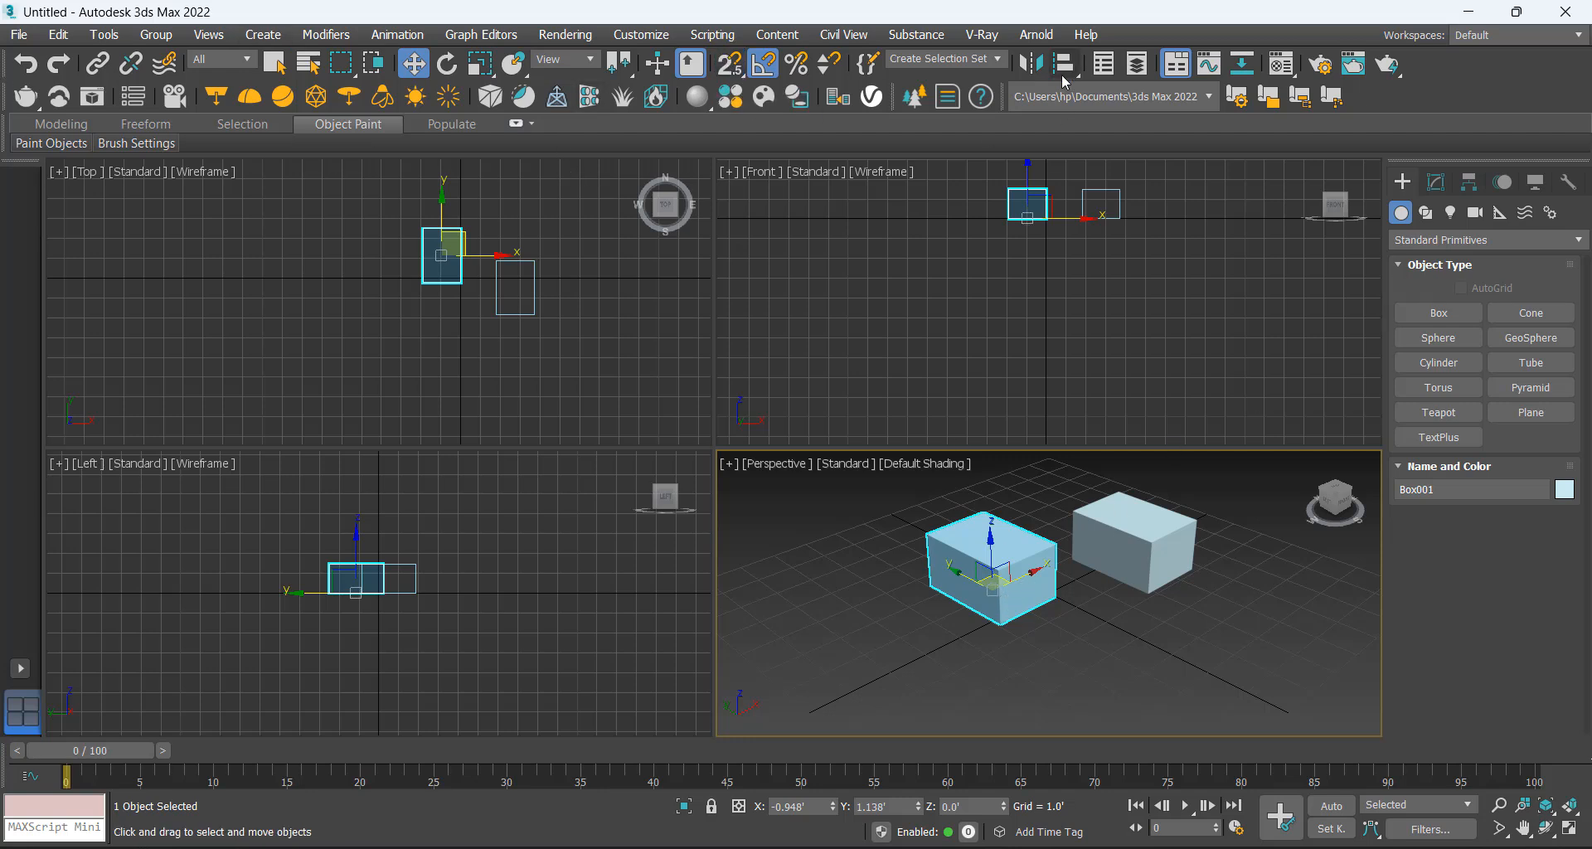
Try mirroring the original box about the Y and Z axes, including as a copy across Z, and cancel the mirror
left_click(1030, 63)
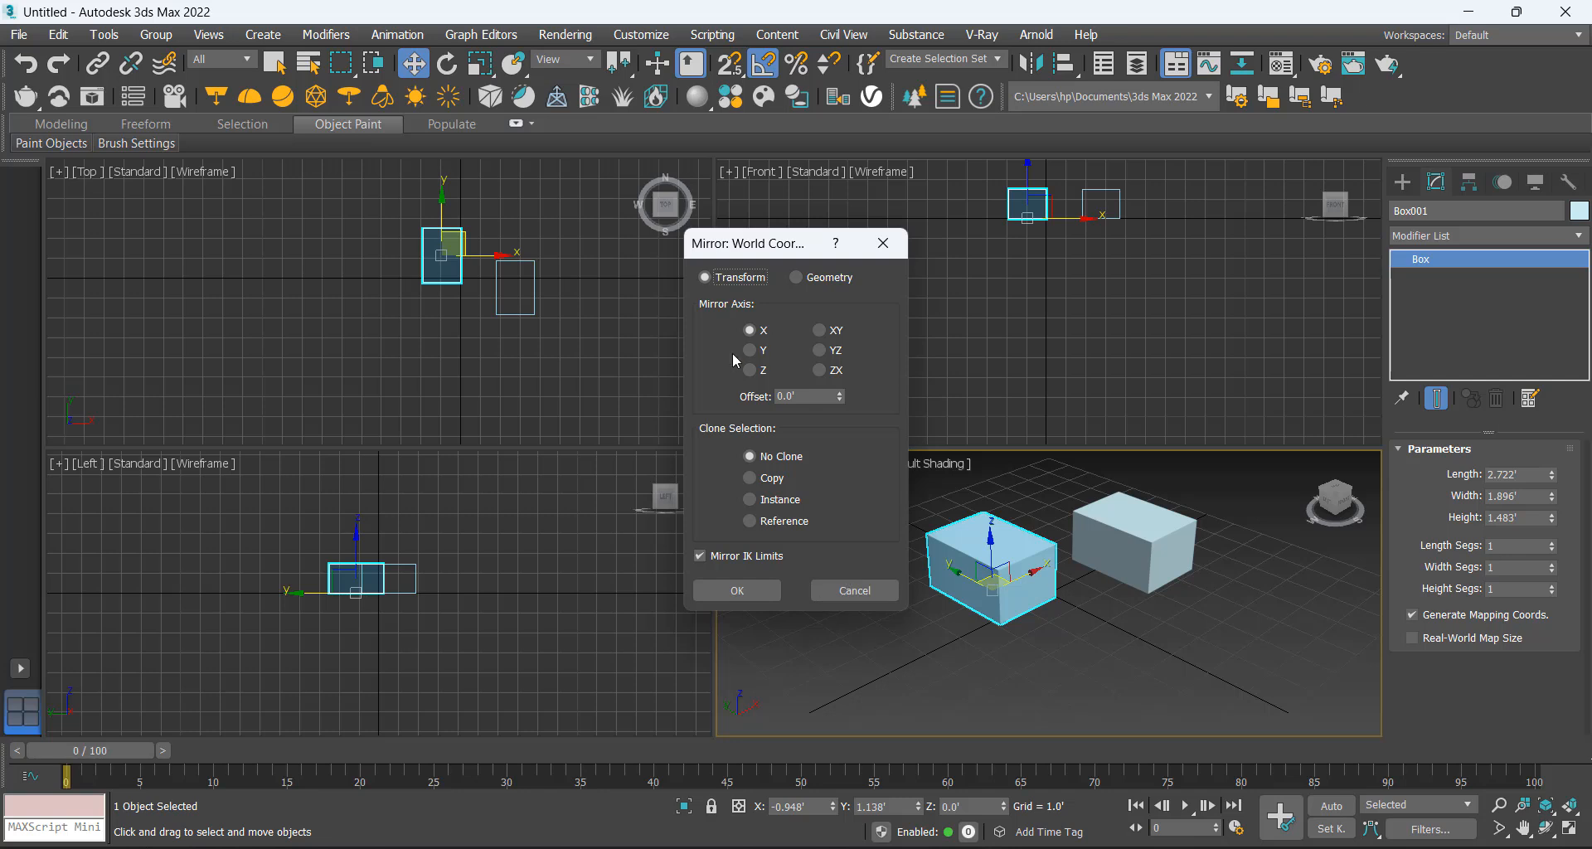
left_click_drag(764, 257, 689, 261)
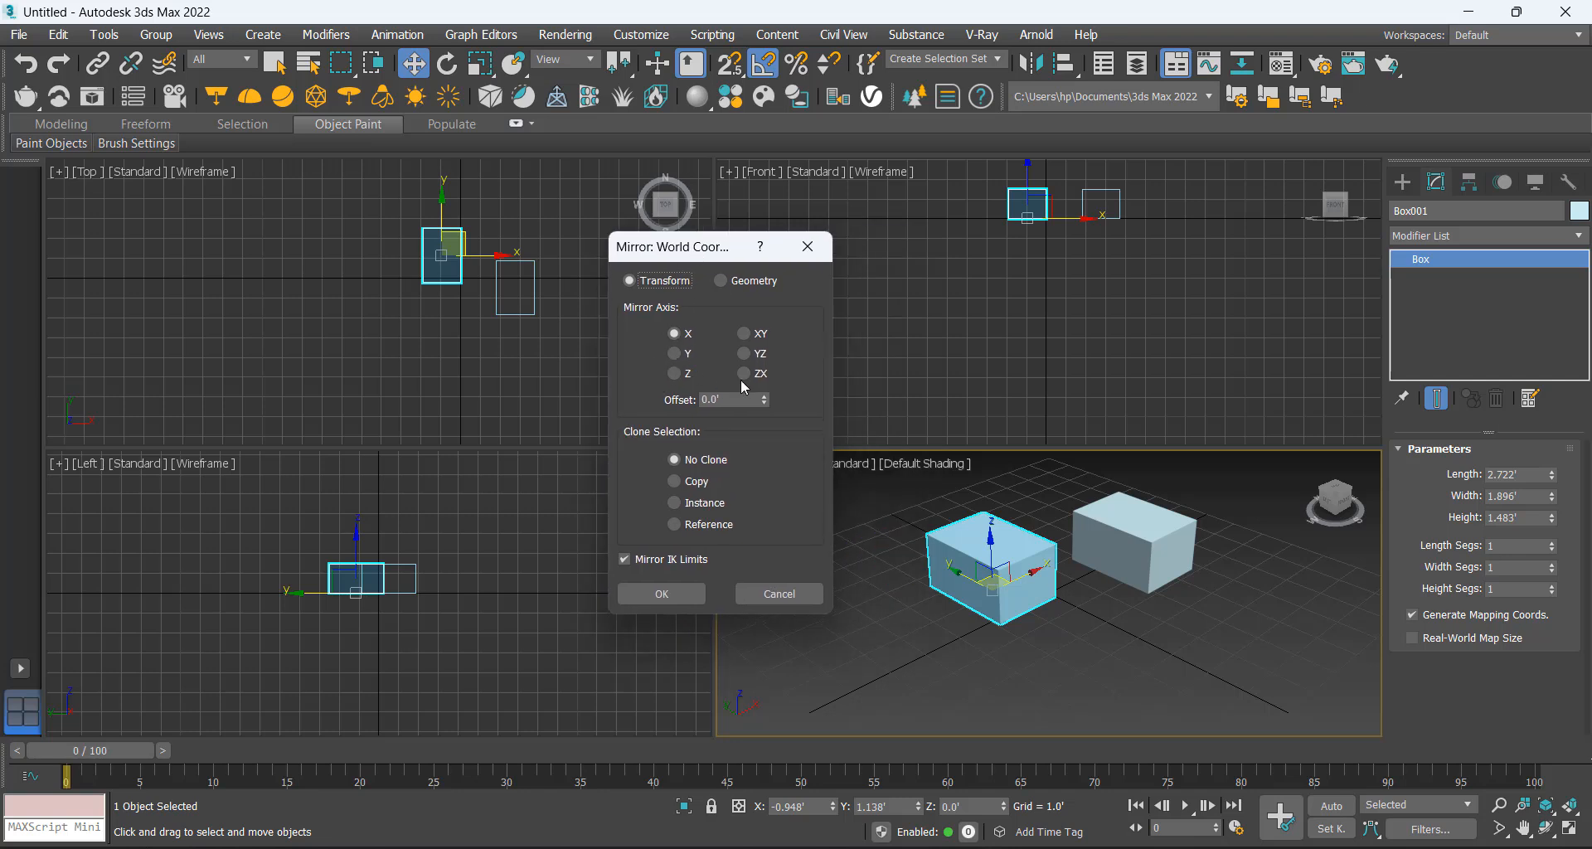
left_click(674, 353)
left_click(674, 374)
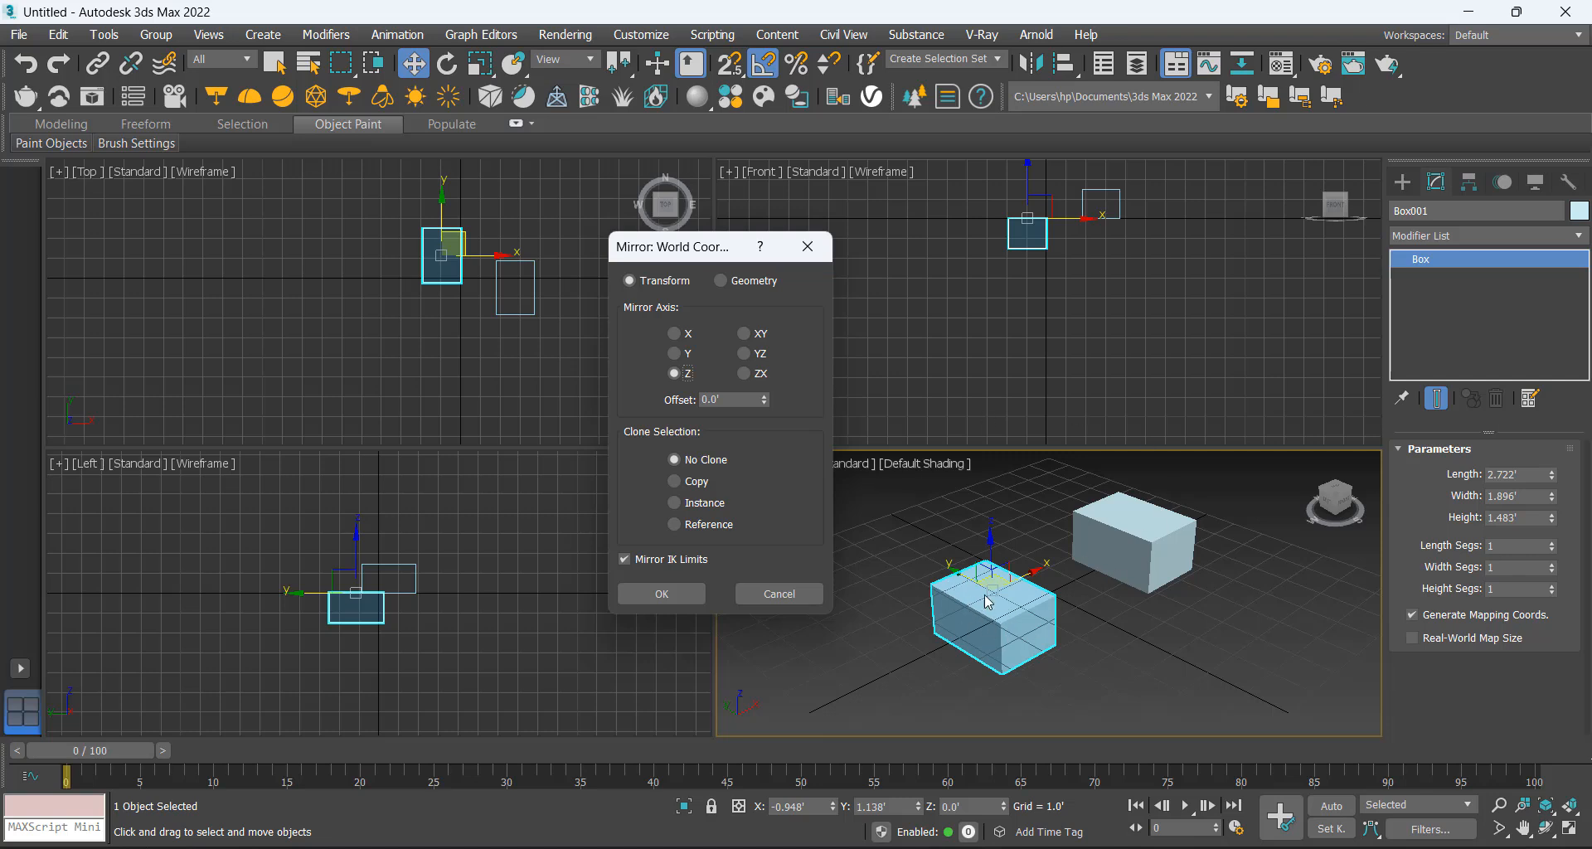
left_click(684, 481)
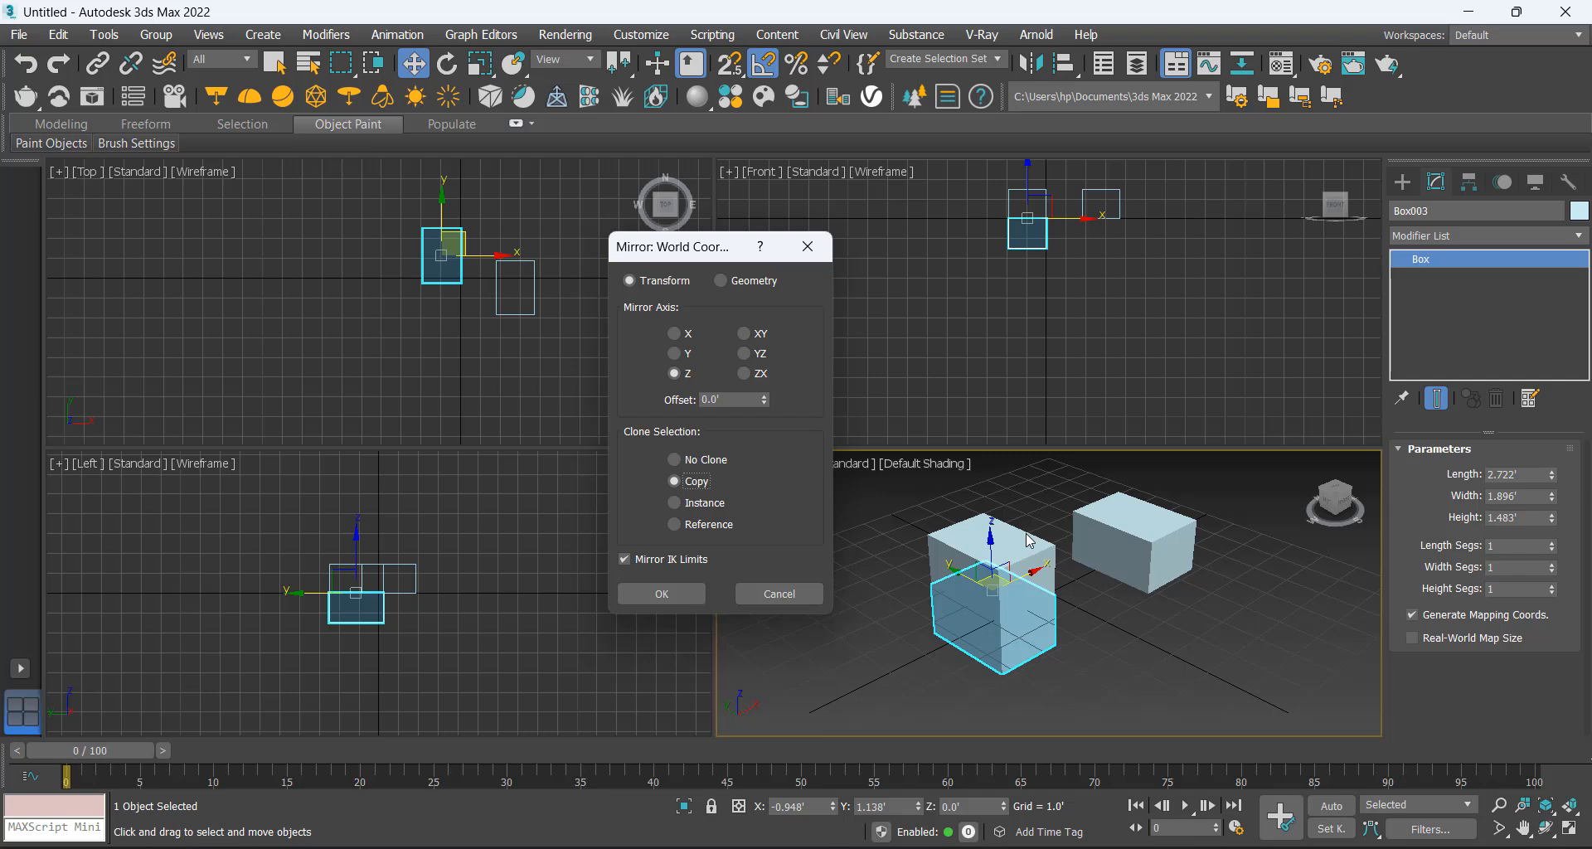
left_click(767, 595)
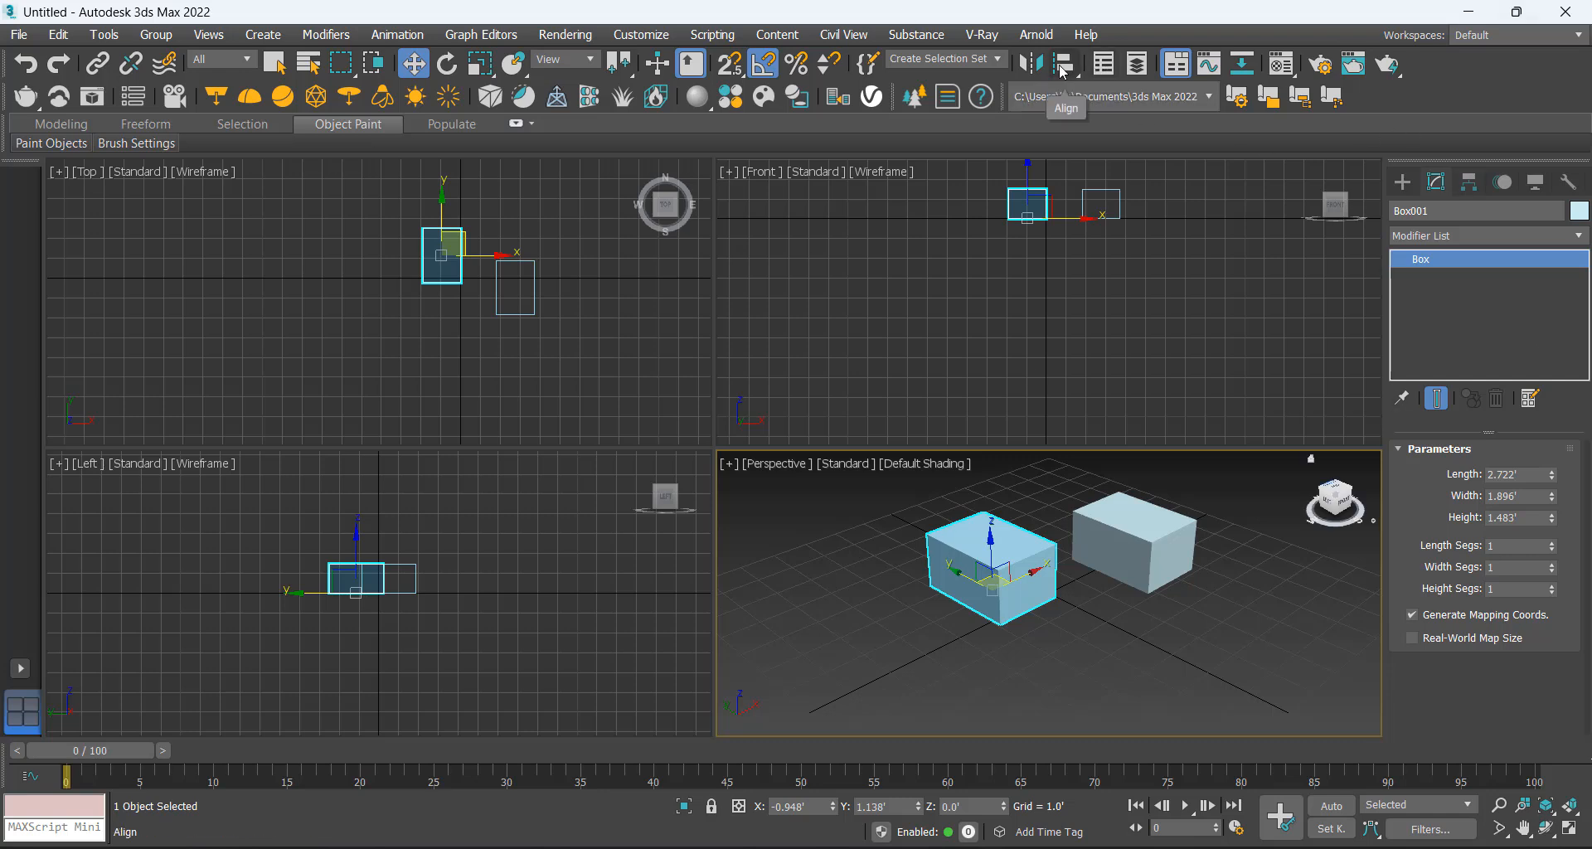
Try aligning the original box's center to the second box's pivot point on X, Y and Z, then cancel and deselect
left_click(1062, 68)
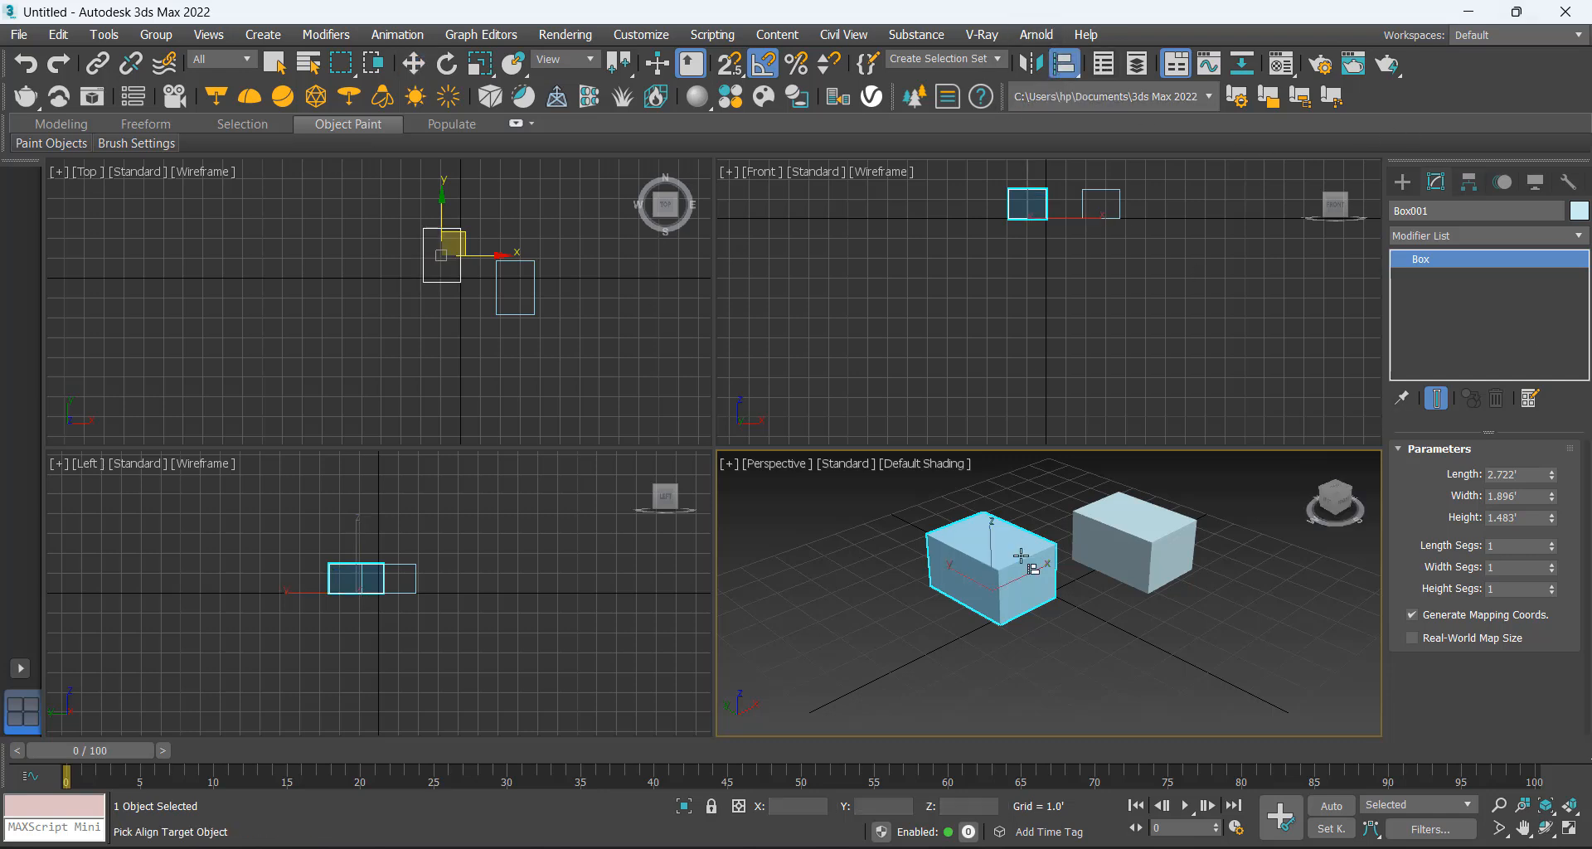
left_click(1156, 556)
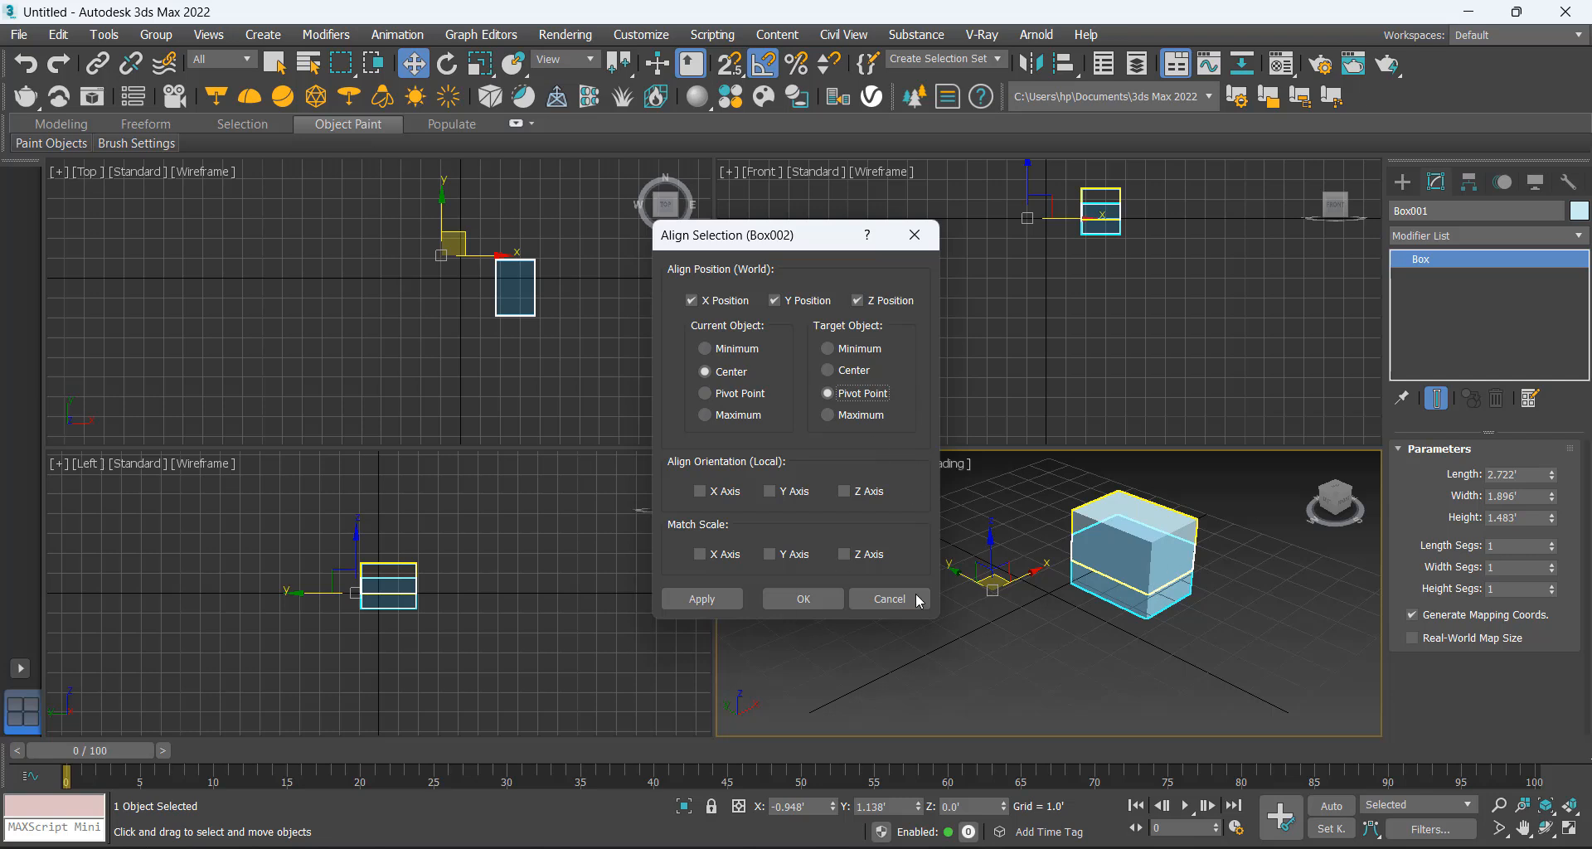
left_click(889, 599)
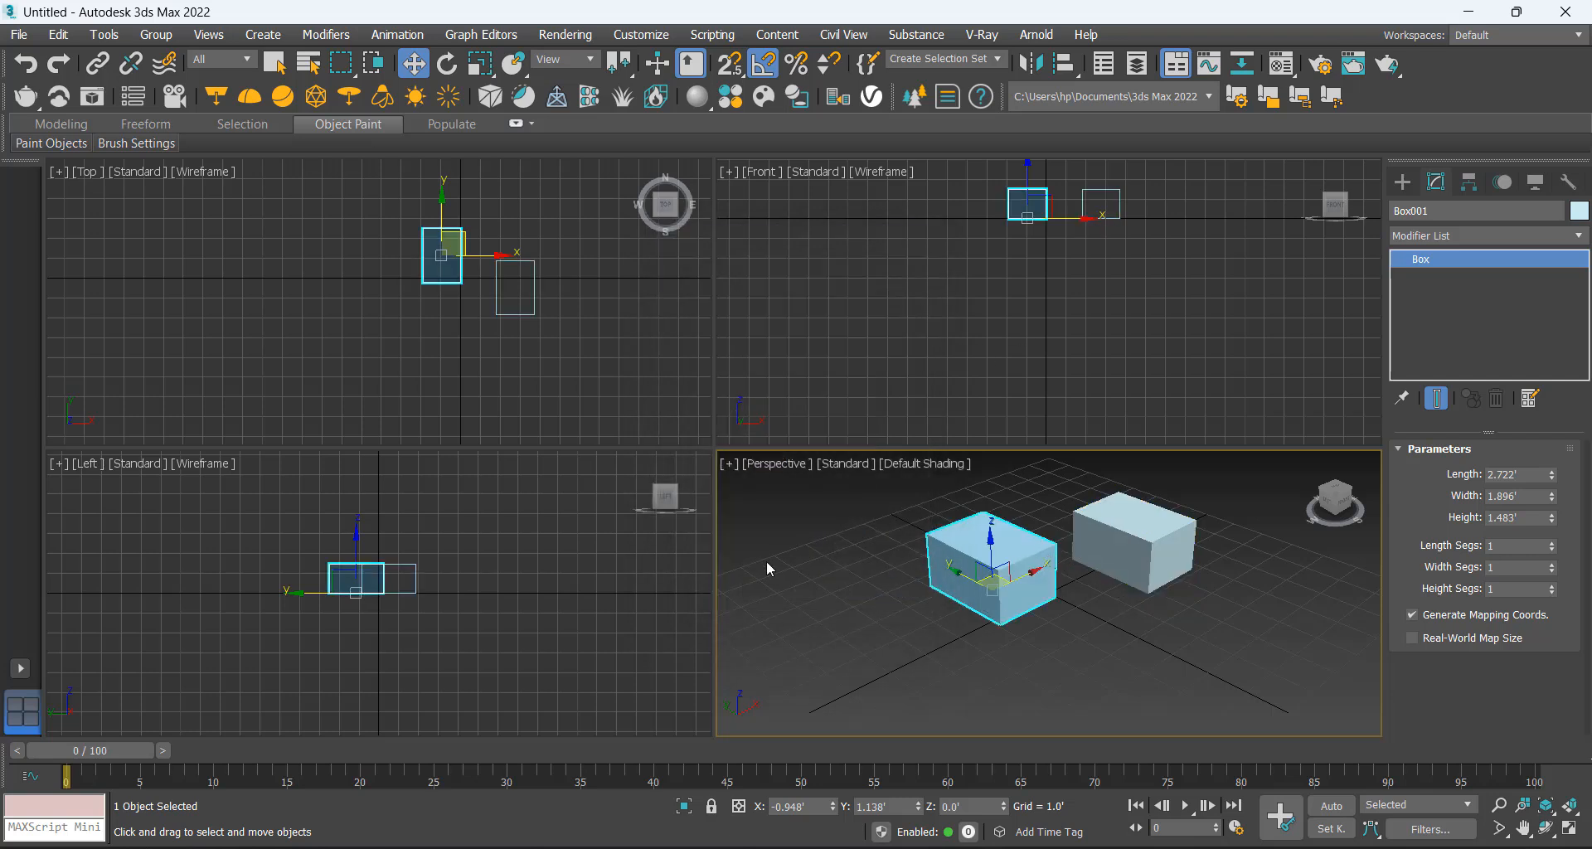
left_click(862, 556)
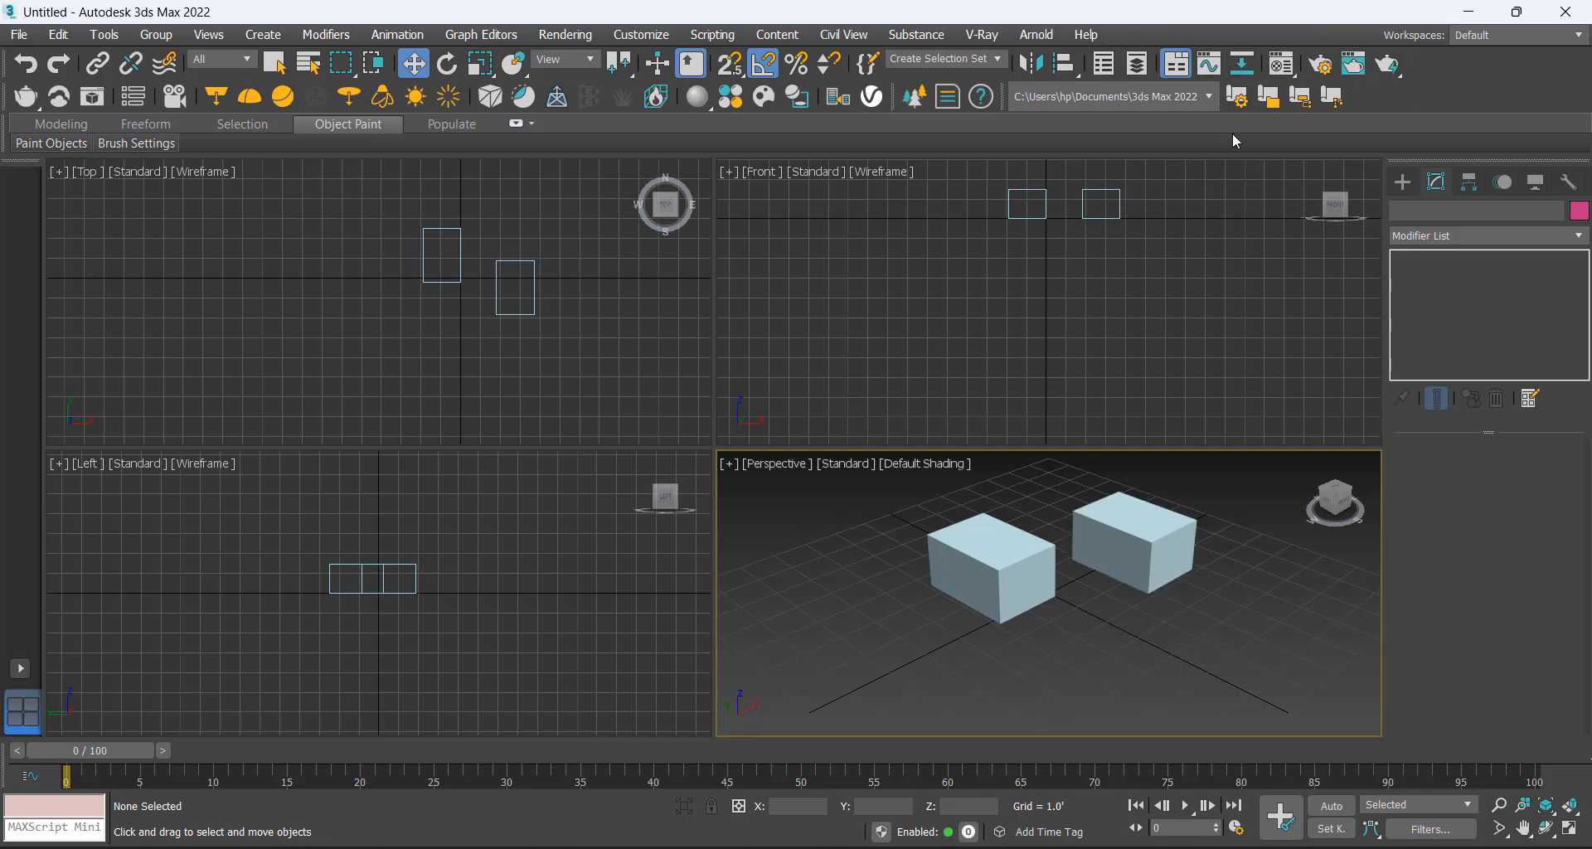
View the Arnold Renderer and System settings in Render Setup, and close it without changing anything
left_click(1321, 67)
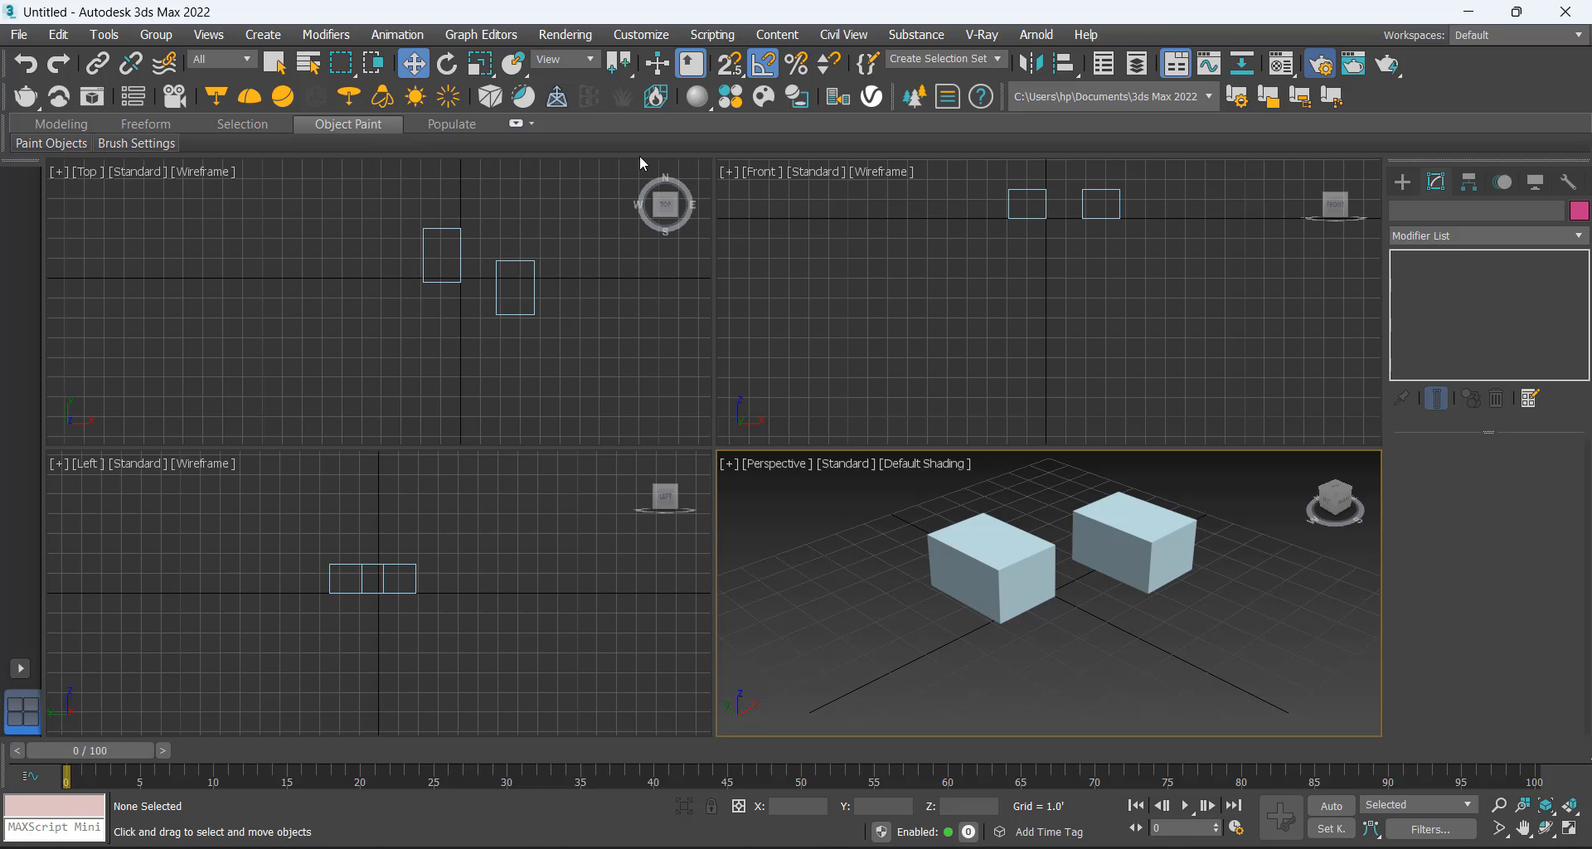
left_click(934, 263)
left_click(995, 264)
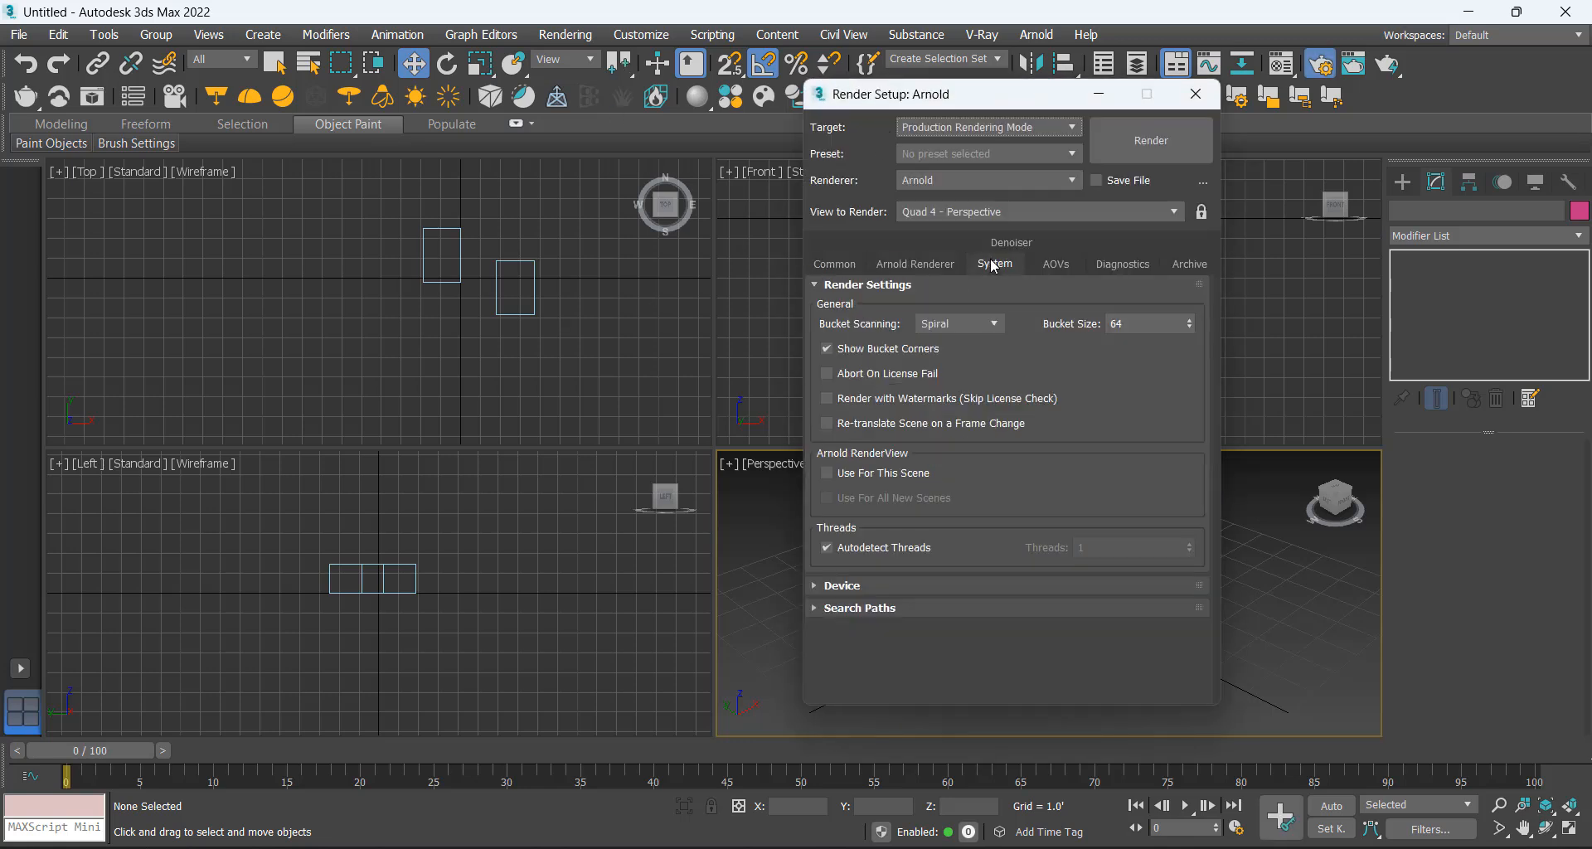
left_click(1195, 104)
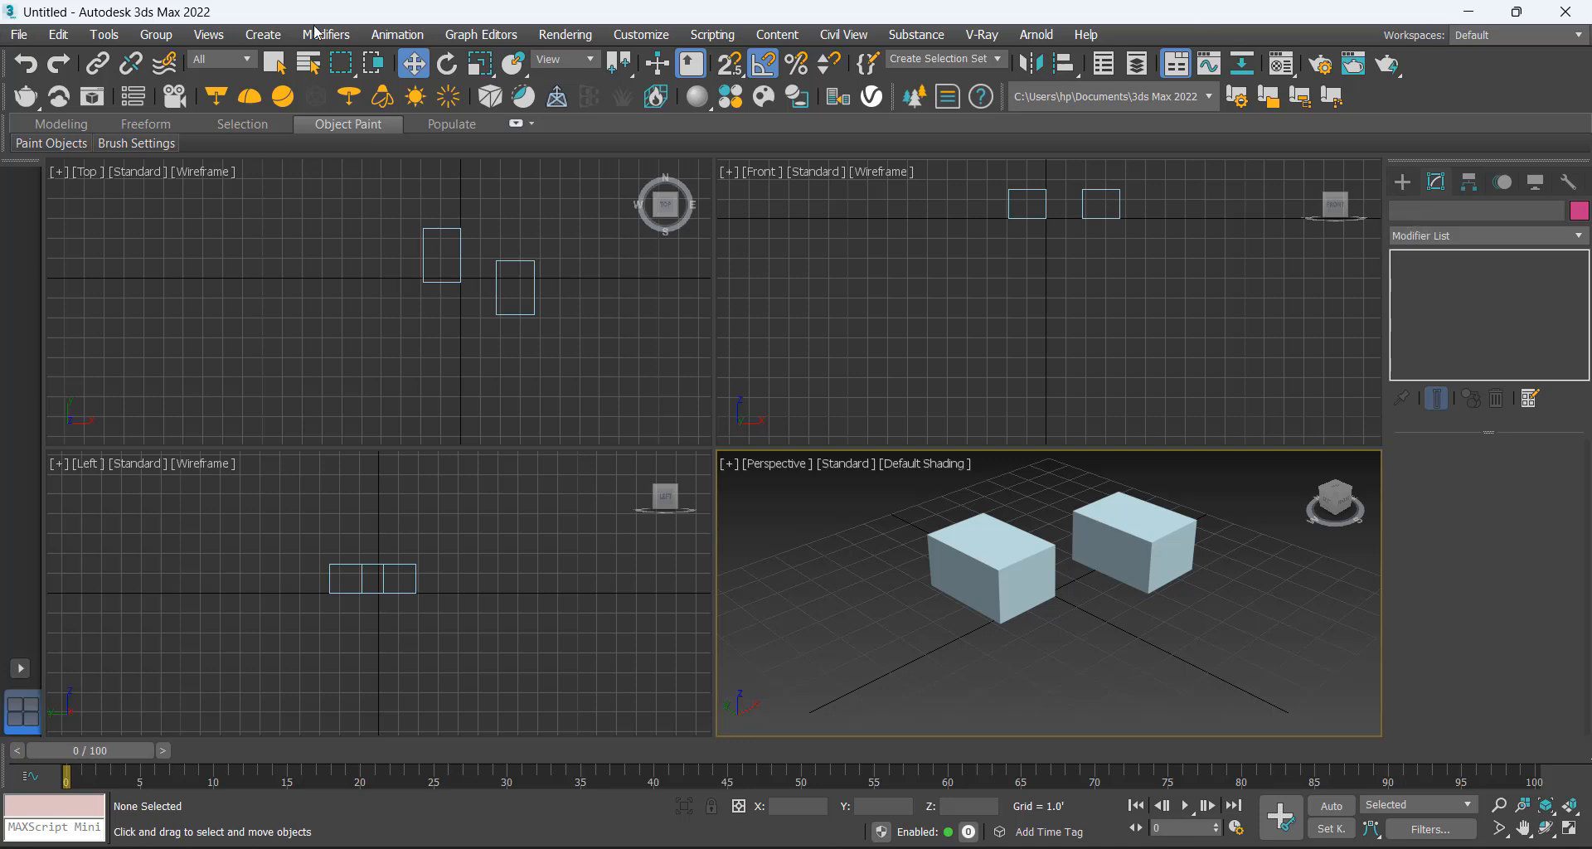
Bring up the scene's Save File As dialog and dismiss it without saving
left_click(18, 35)
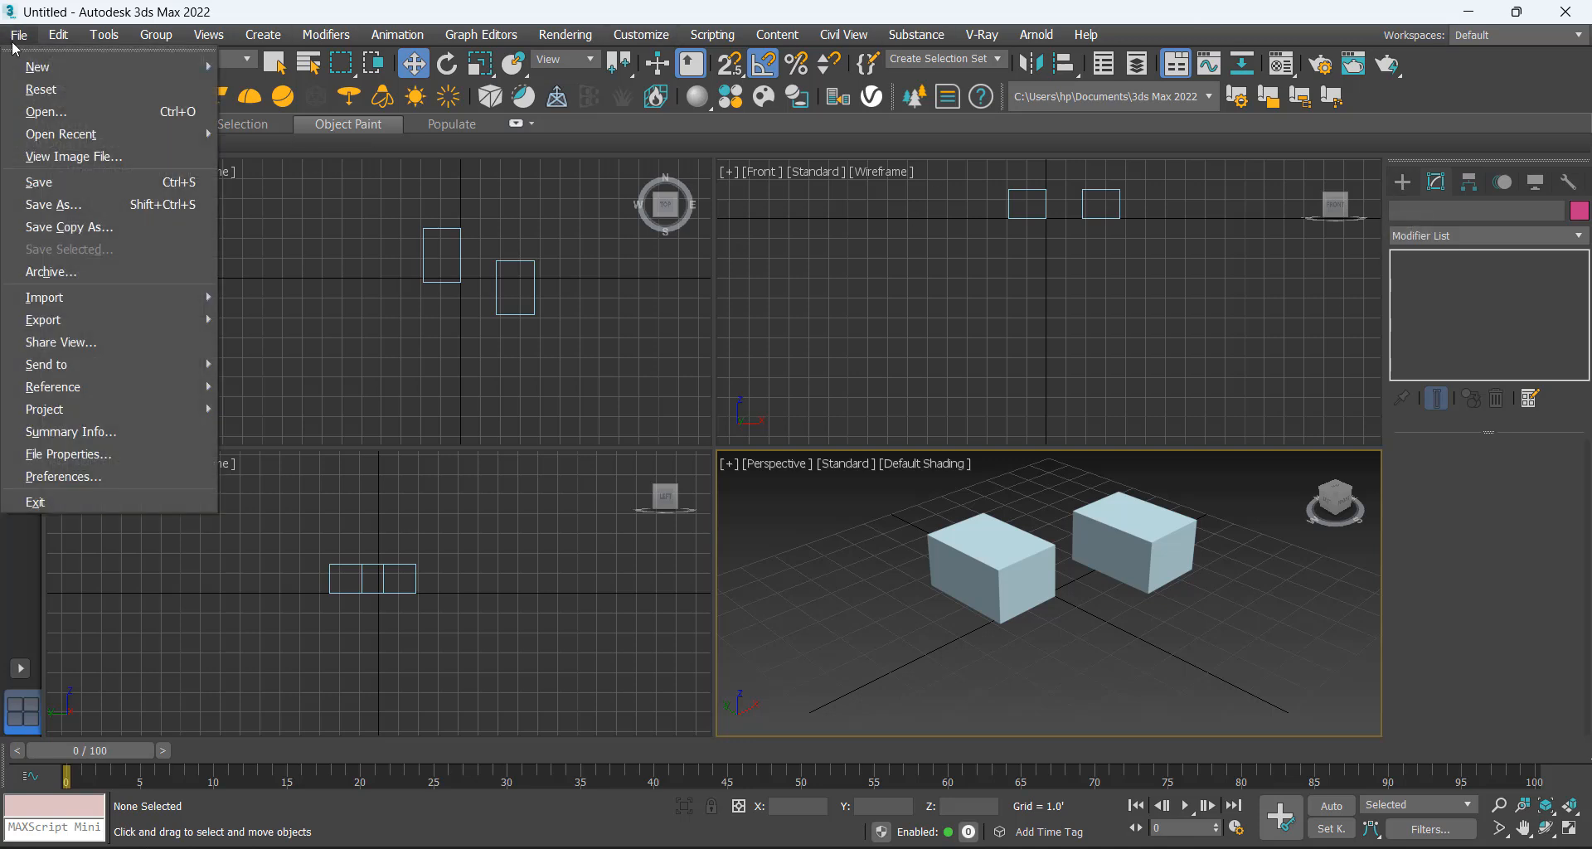
left_click(52, 188)
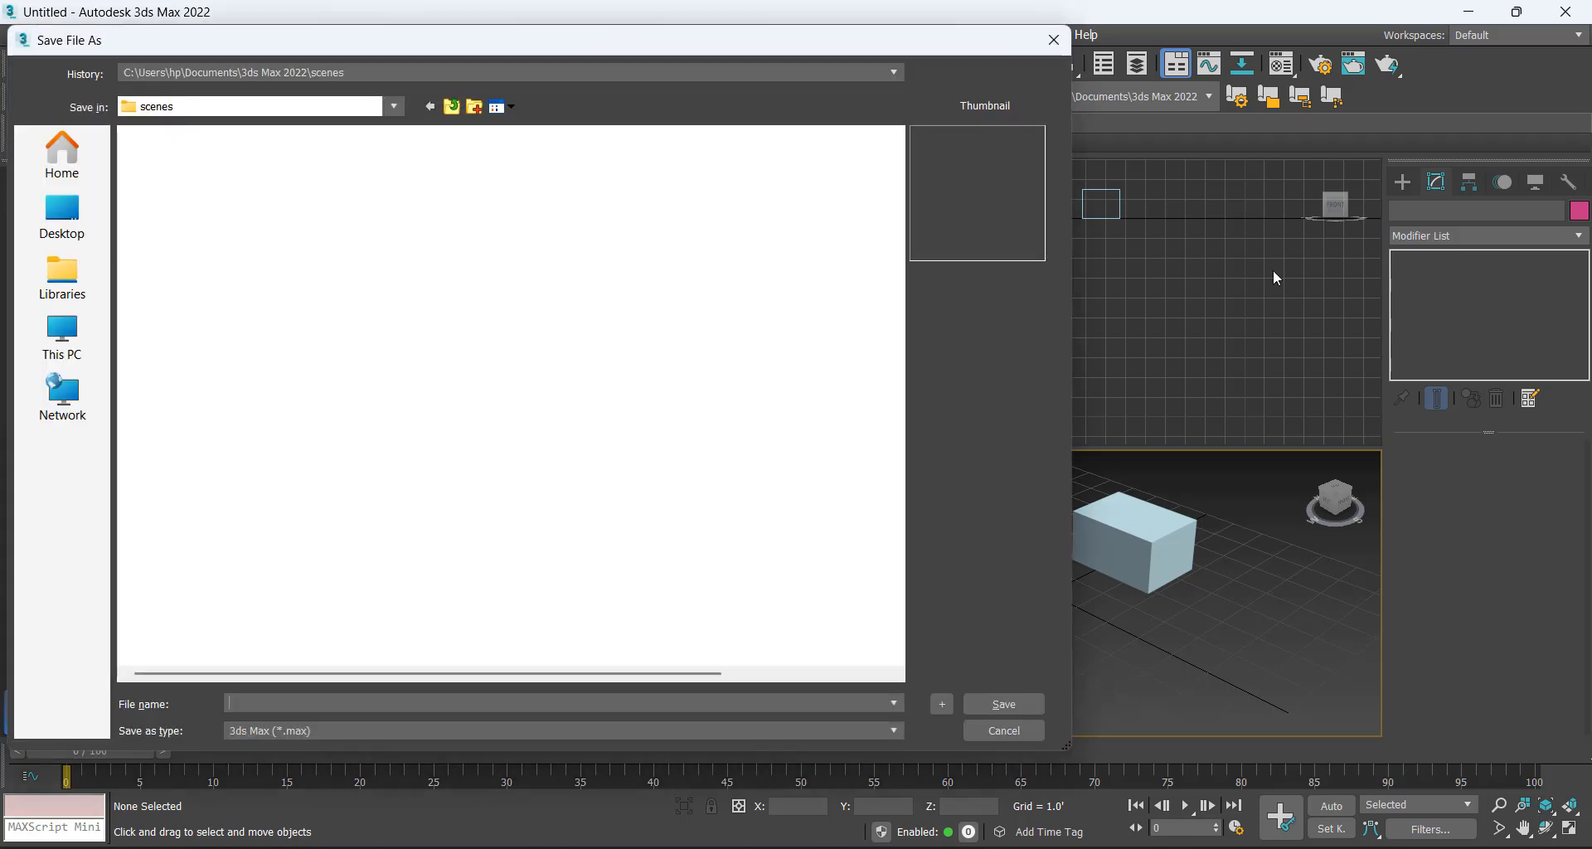
left_click(1054, 39)
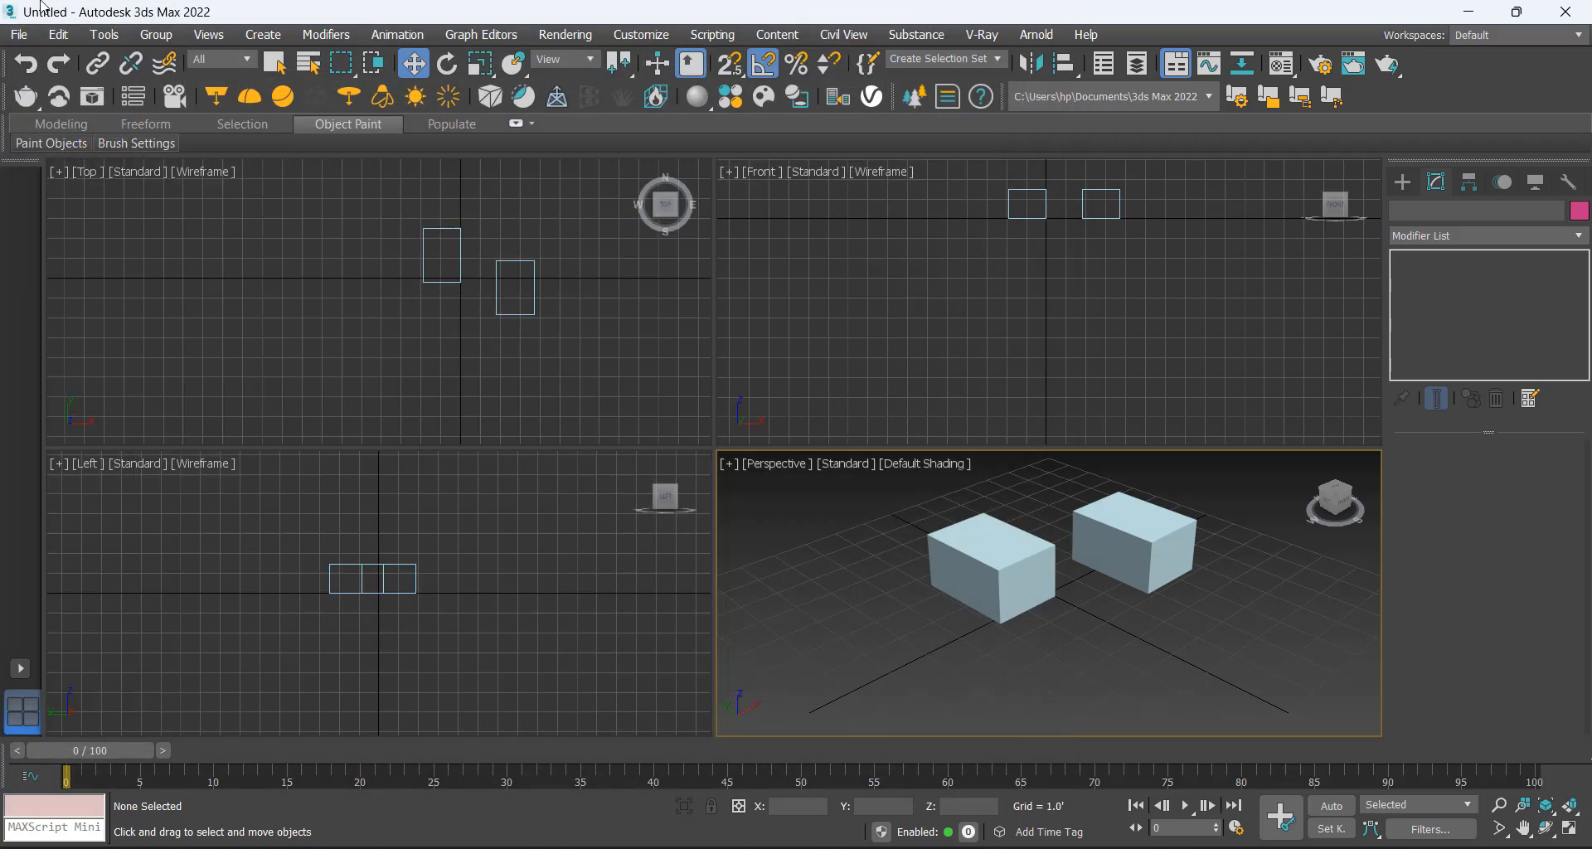
Review the scene's import options including Merge, dismiss the merge, and view the export options
left_click(13, 34)
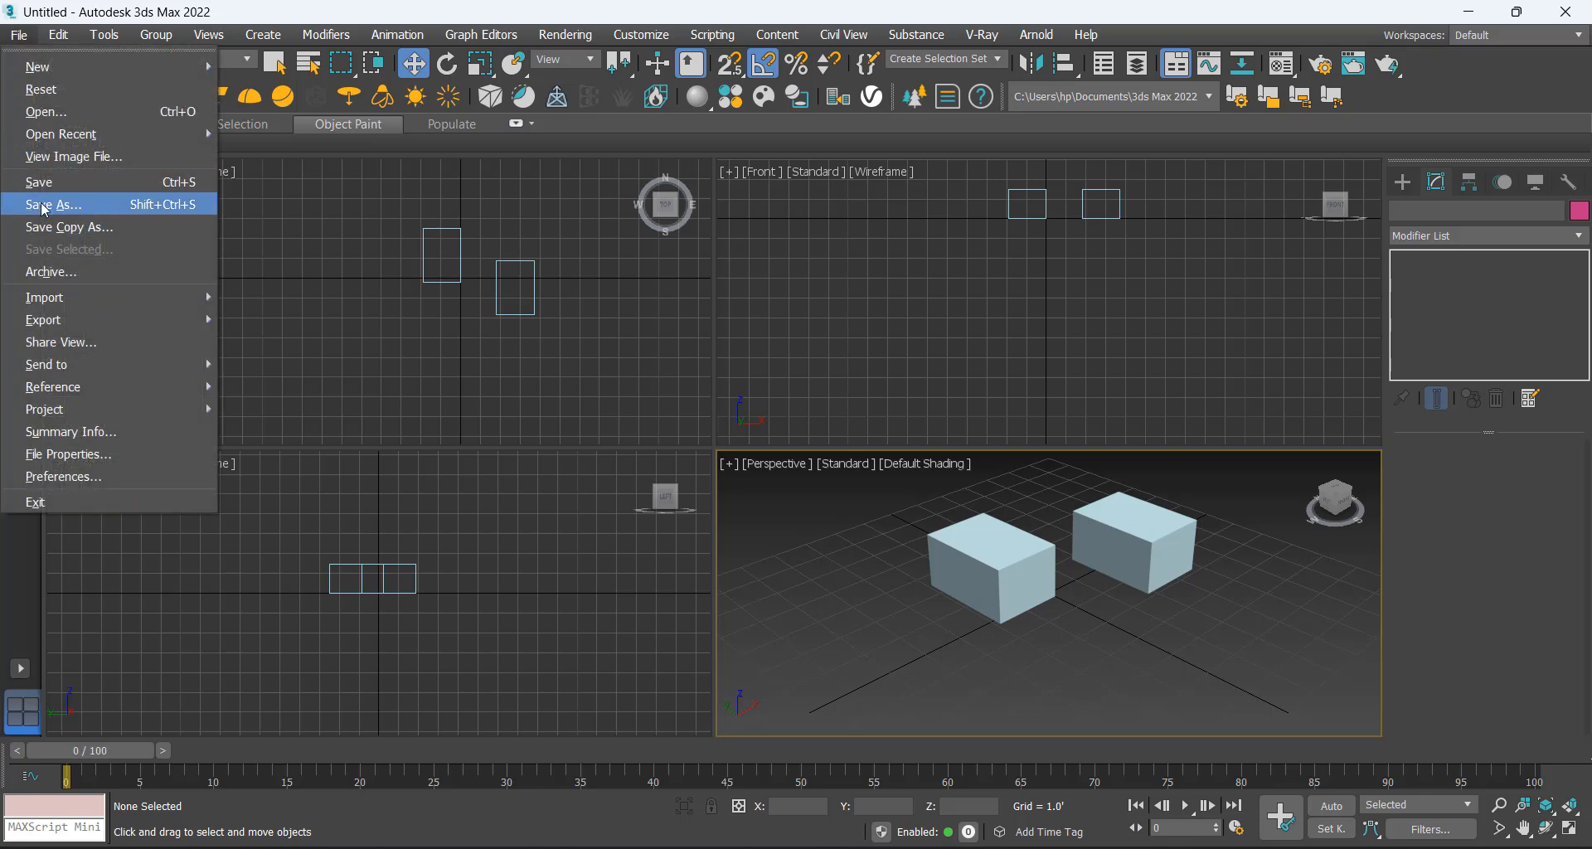
mouse_move(68, 295)
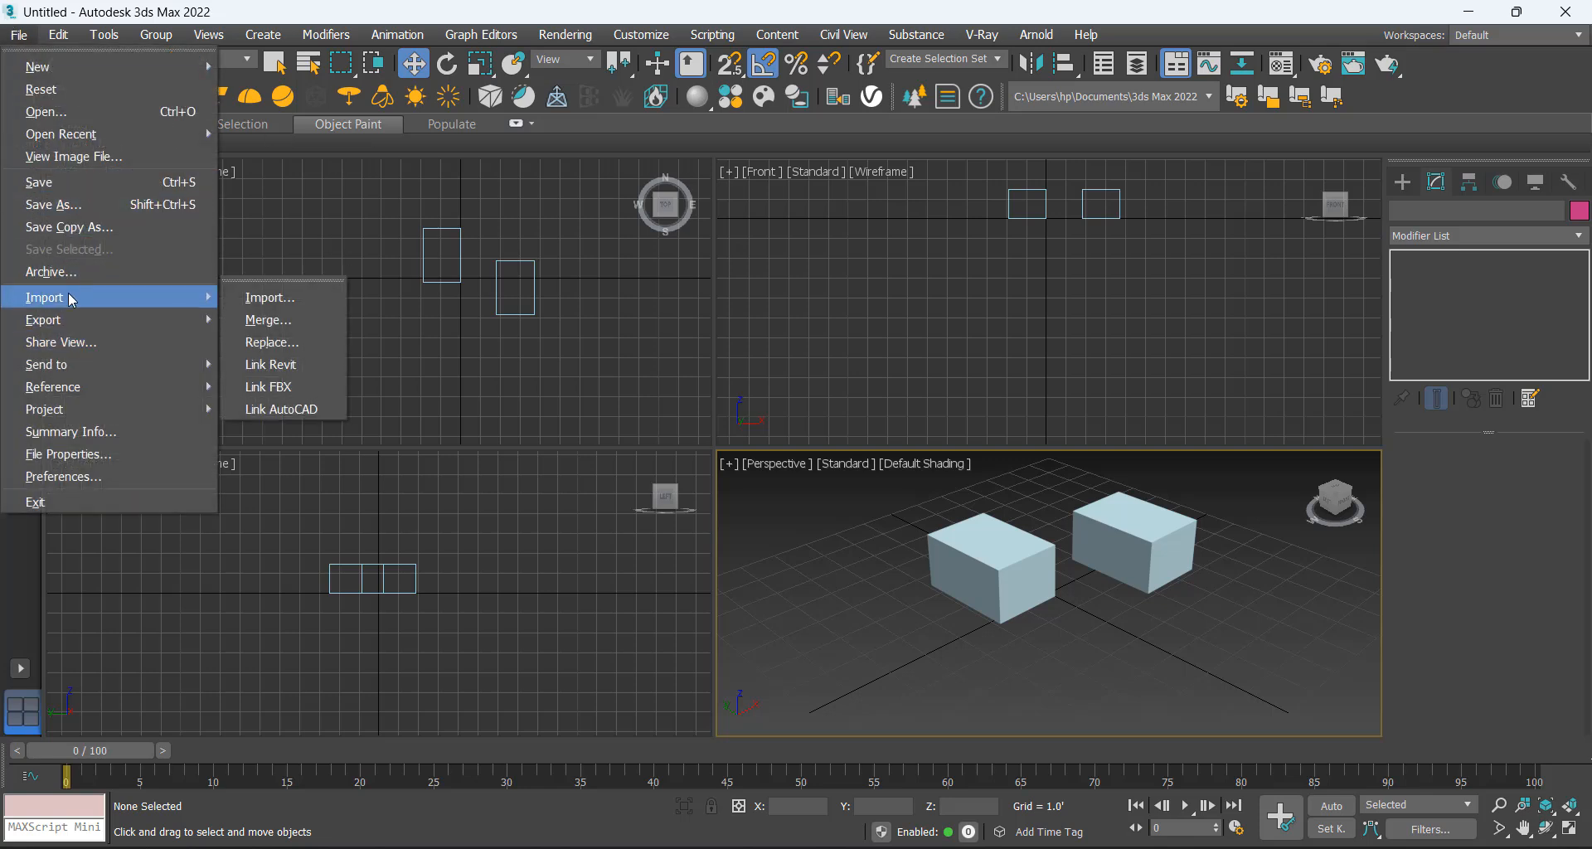
left_click(255, 322)
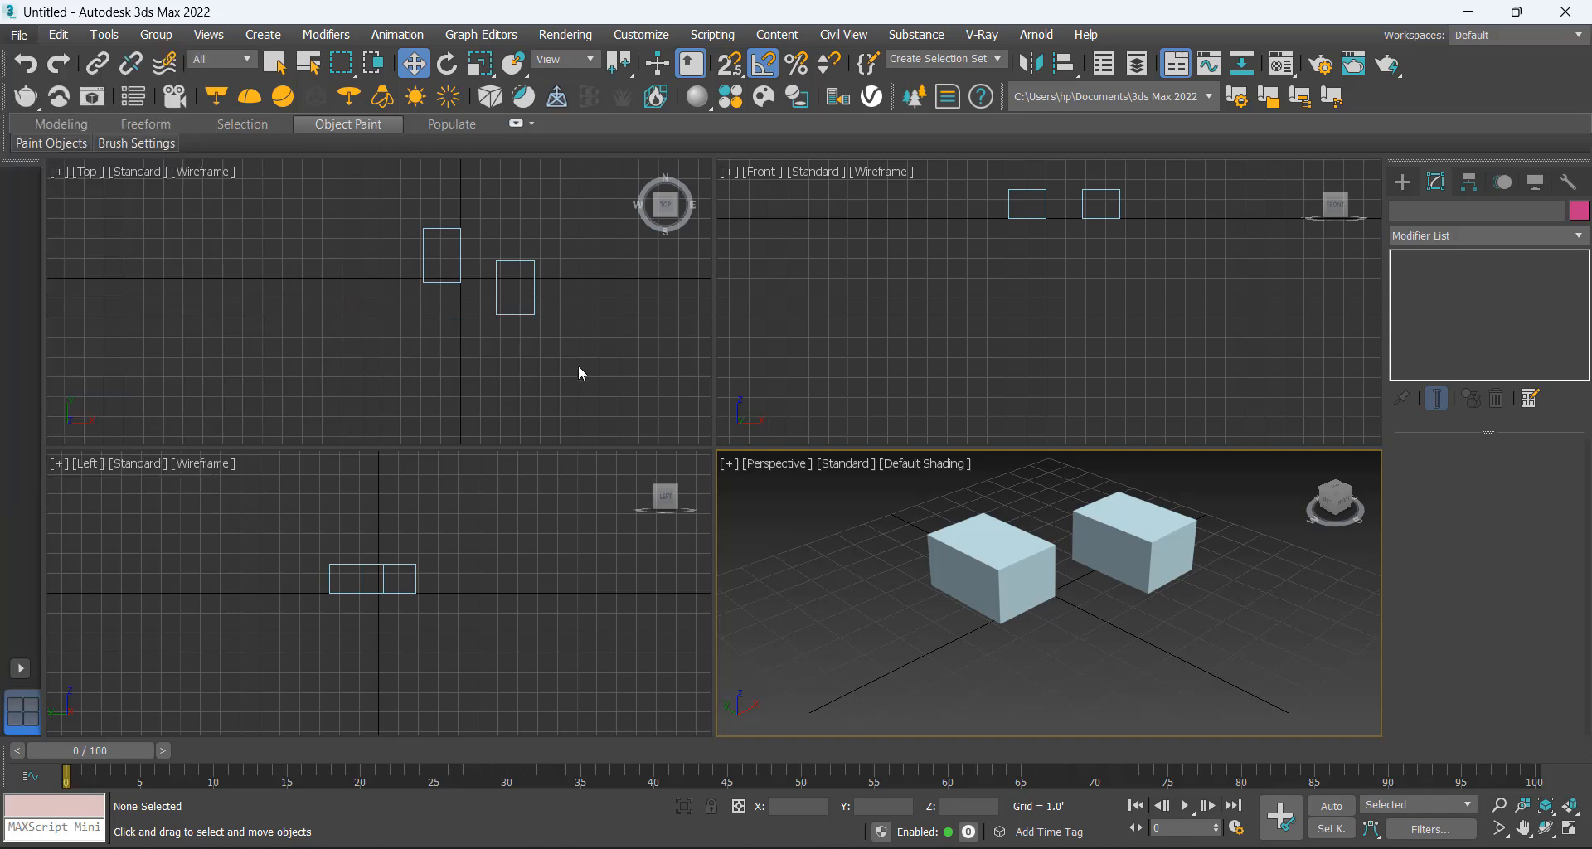
key("Escape")
left_click(18, 34)
mouse_move(117, 308)
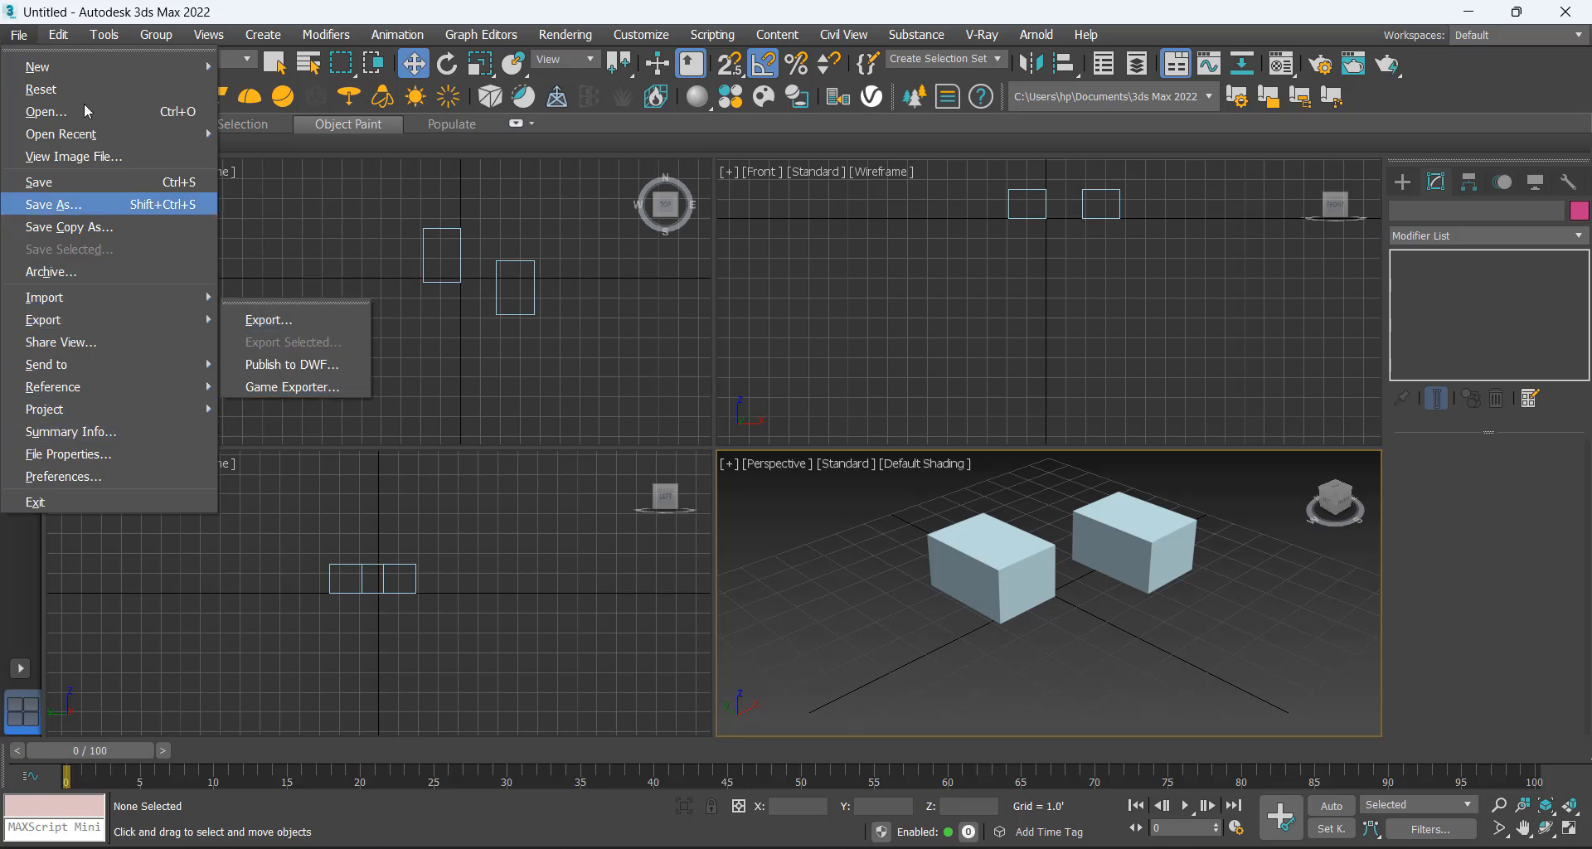
Look through the Tools, Civil View, Arnold and Scripting commands without running any of them
mouse_move(62, 37)
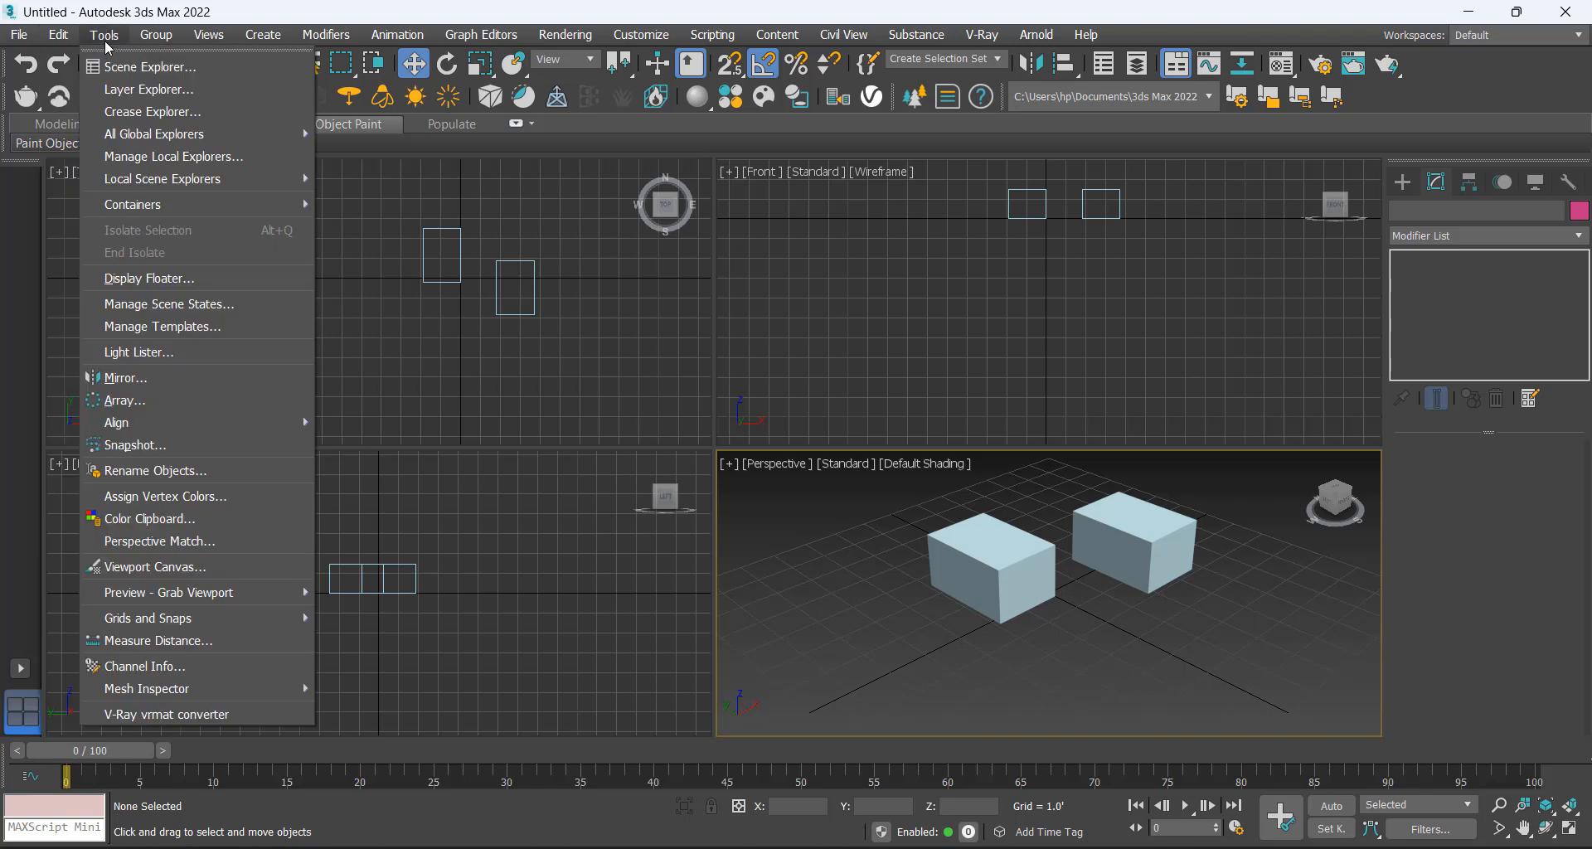
mouse_move(155, 34)
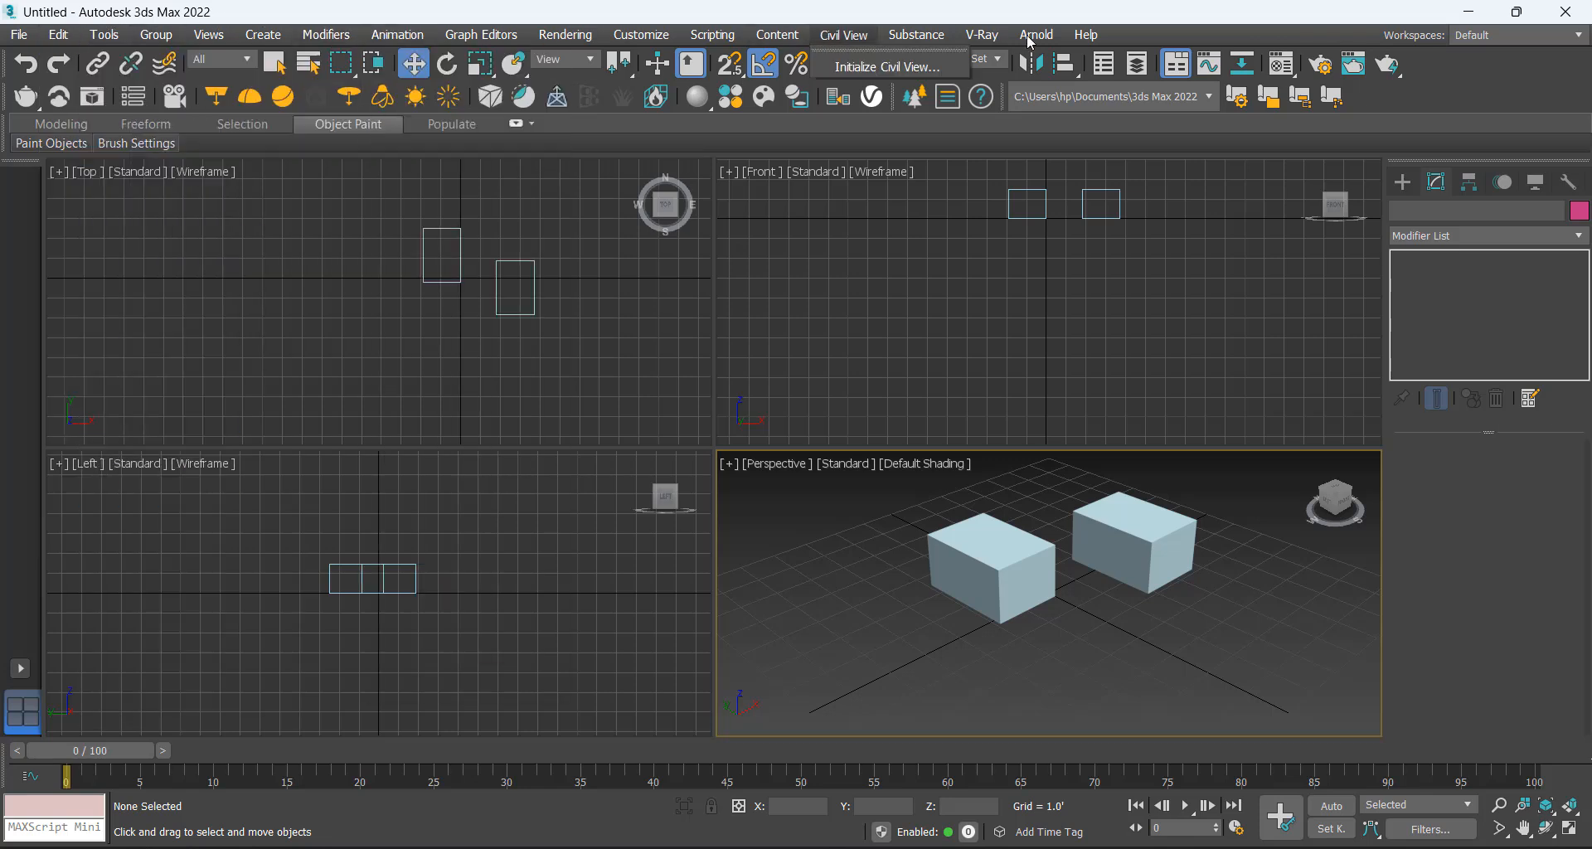
left_click(1037, 34)
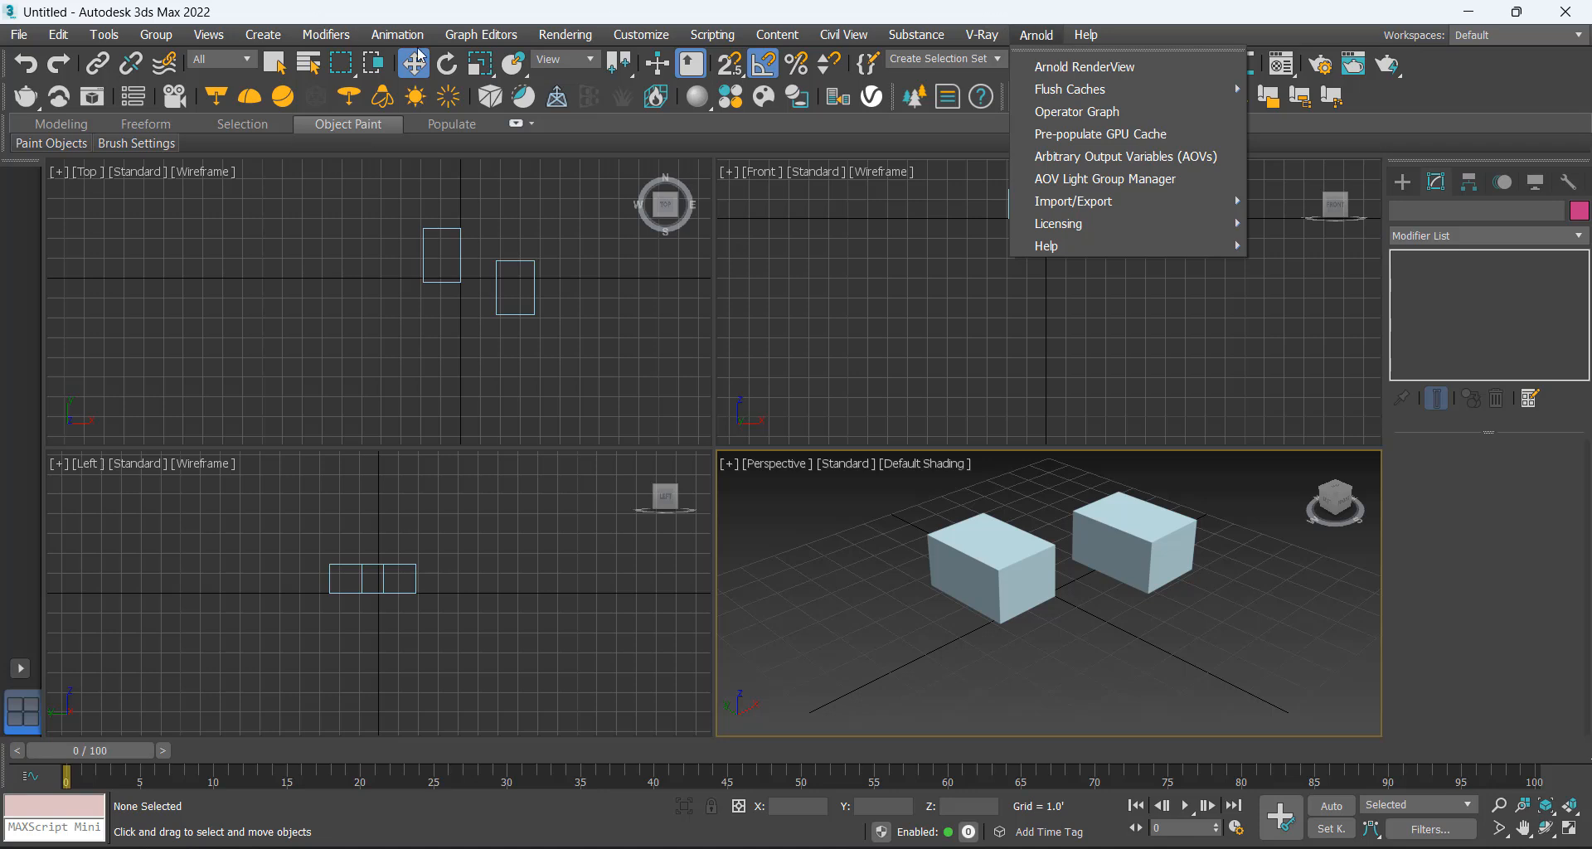
mouse_move(481, 34)
left_click(713, 34)
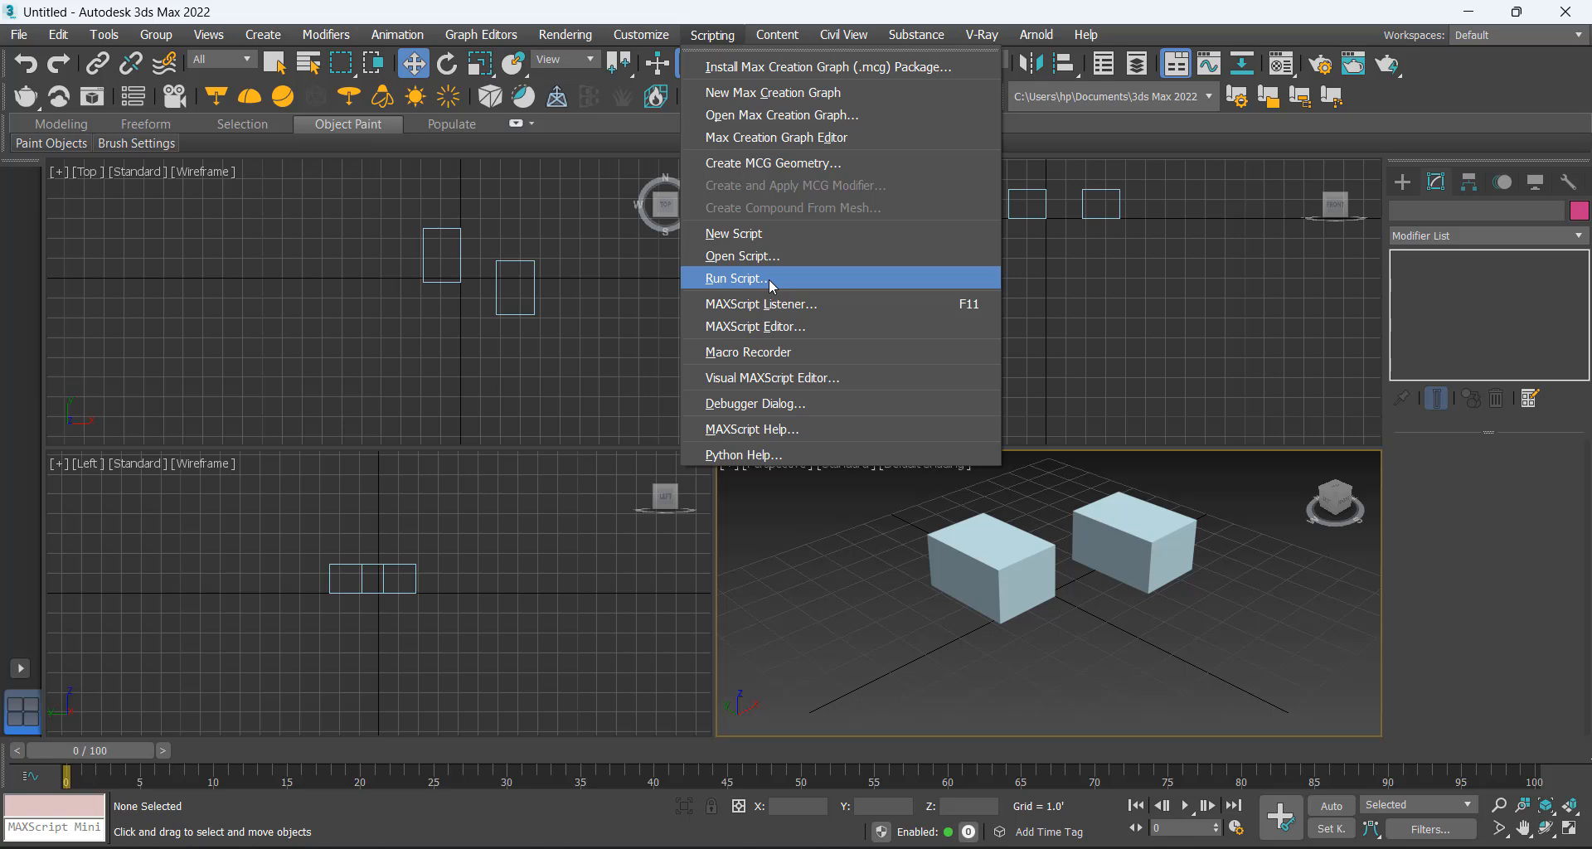
left_click(1191, 295)
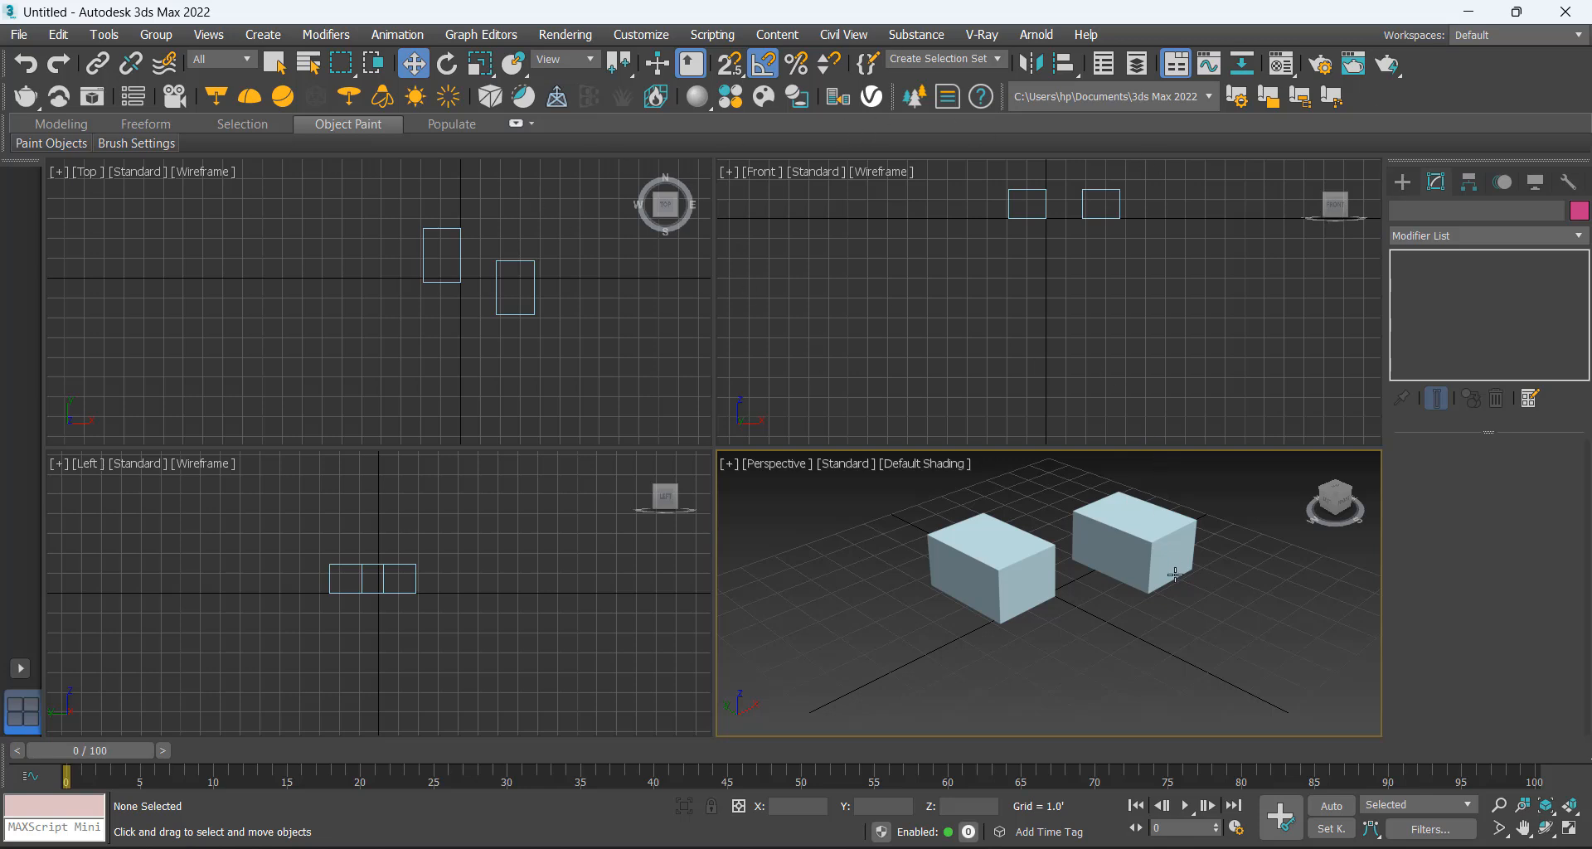
Select the original box in the Perspective viewport and review the creatable Splines and Standard Primitives object types
left_click(1400, 185)
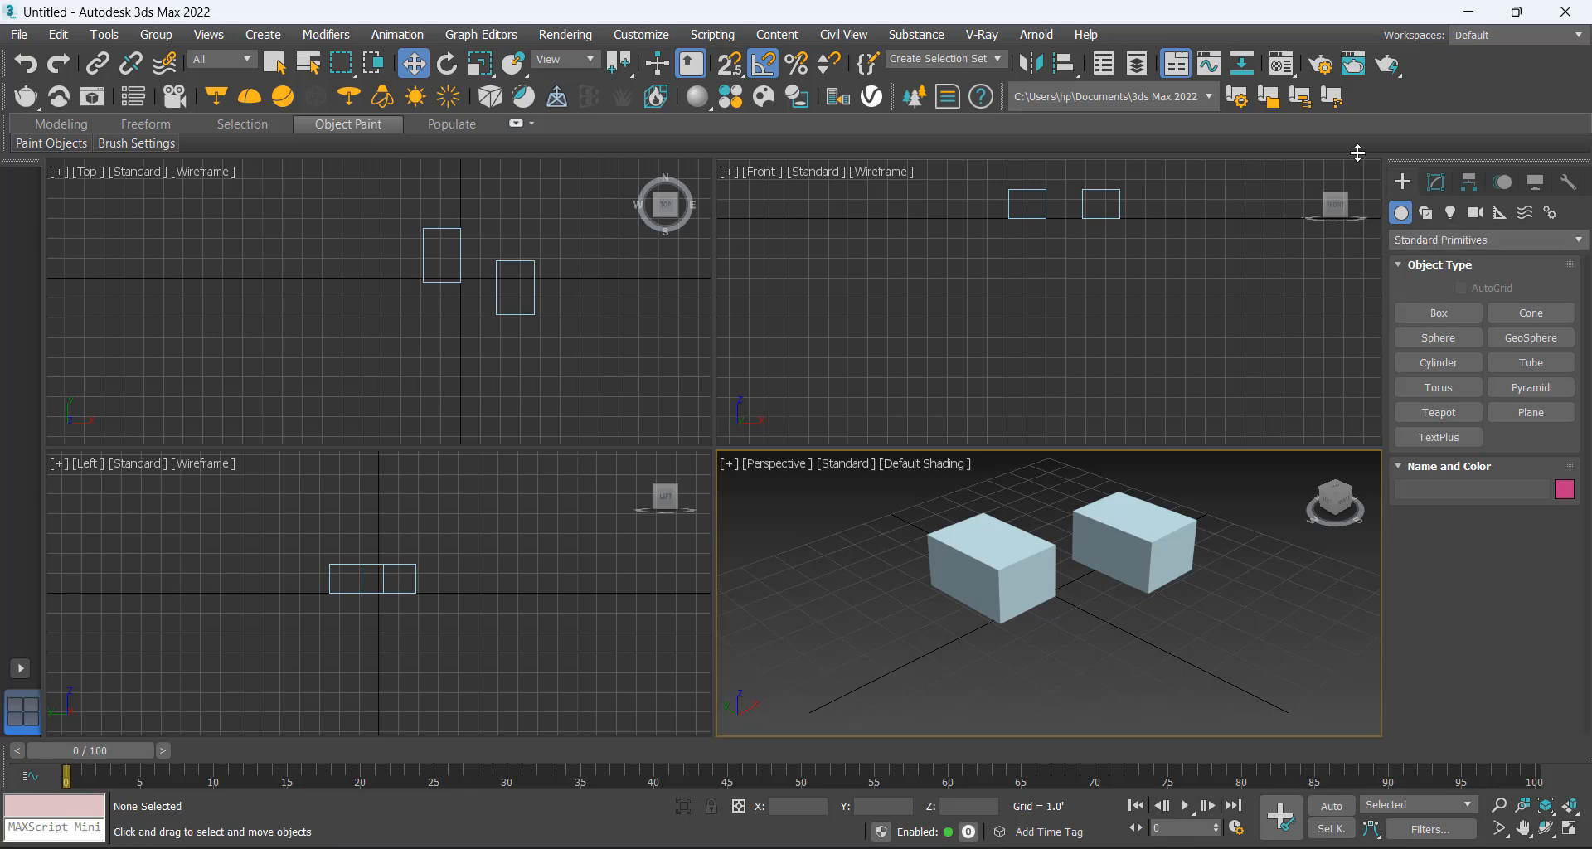
left_click(991, 543)
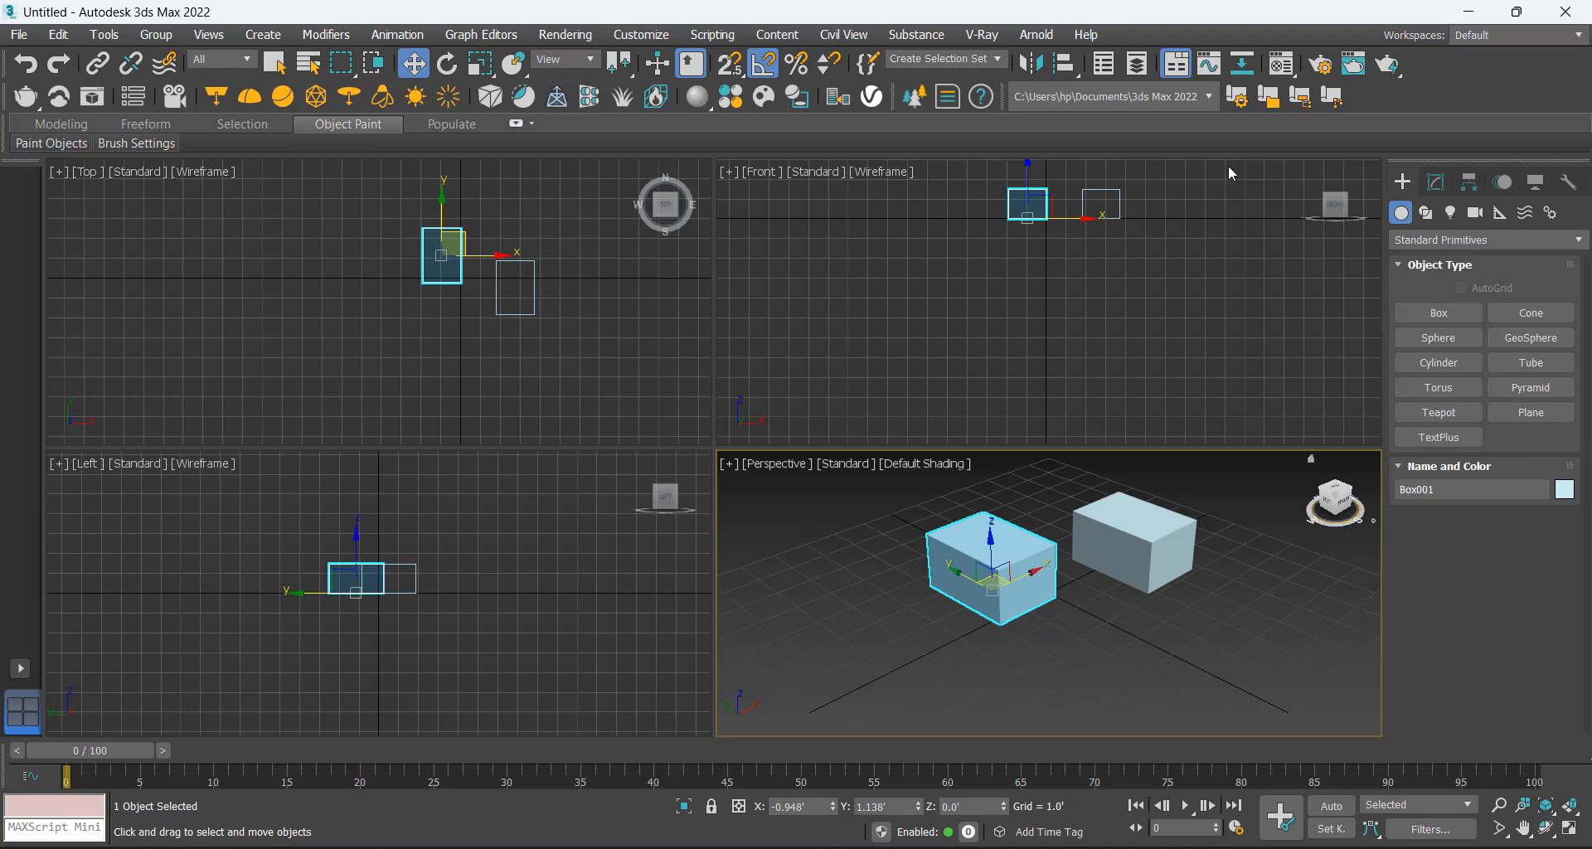
left_click(1427, 214)
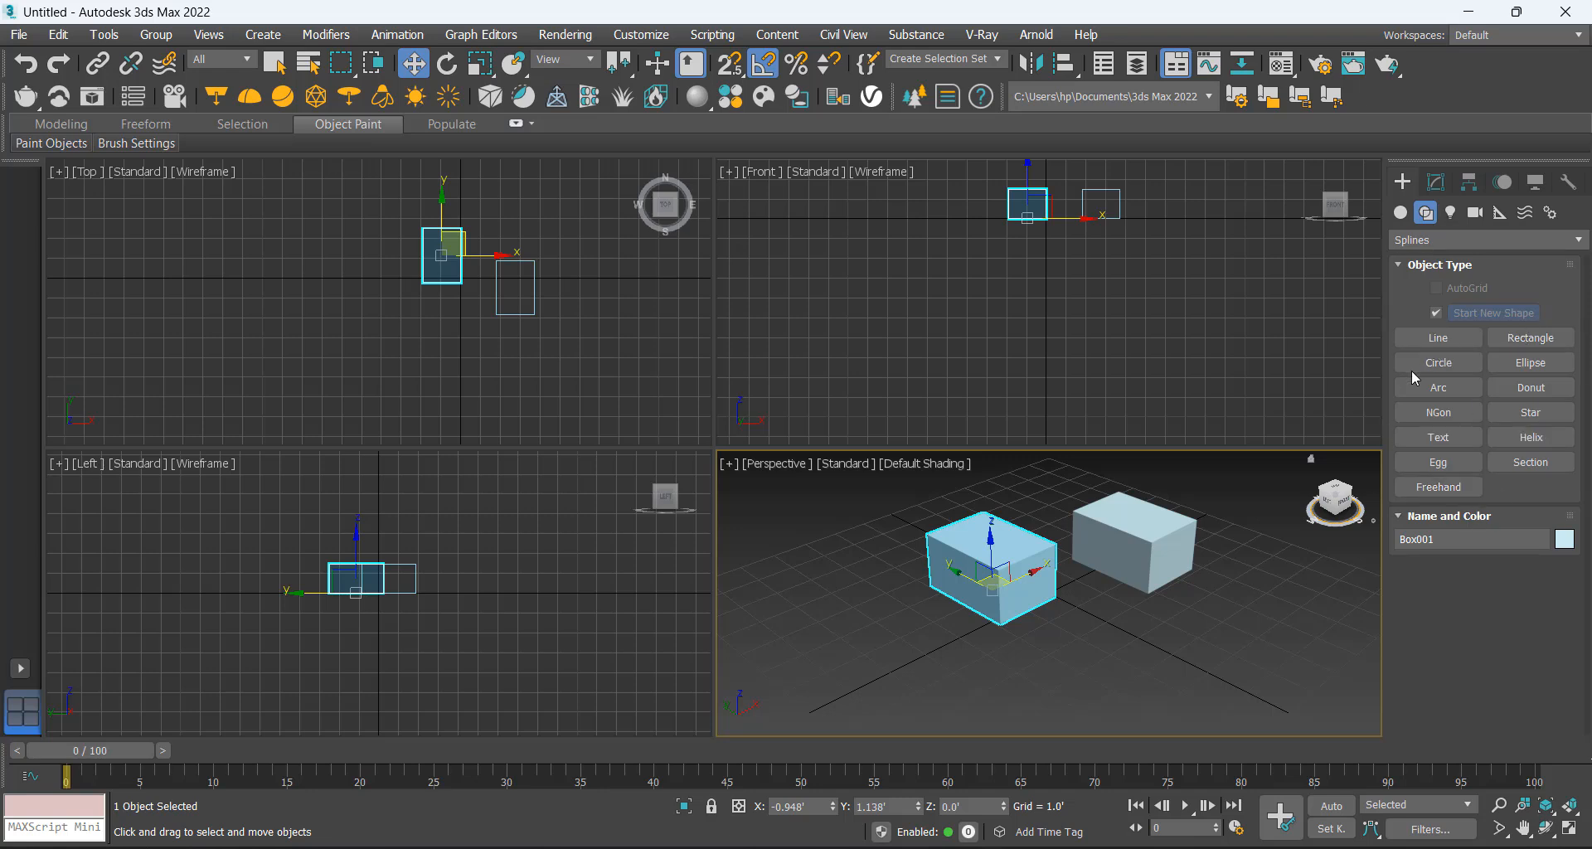
left_click(1464, 340)
left_click(1400, 213)
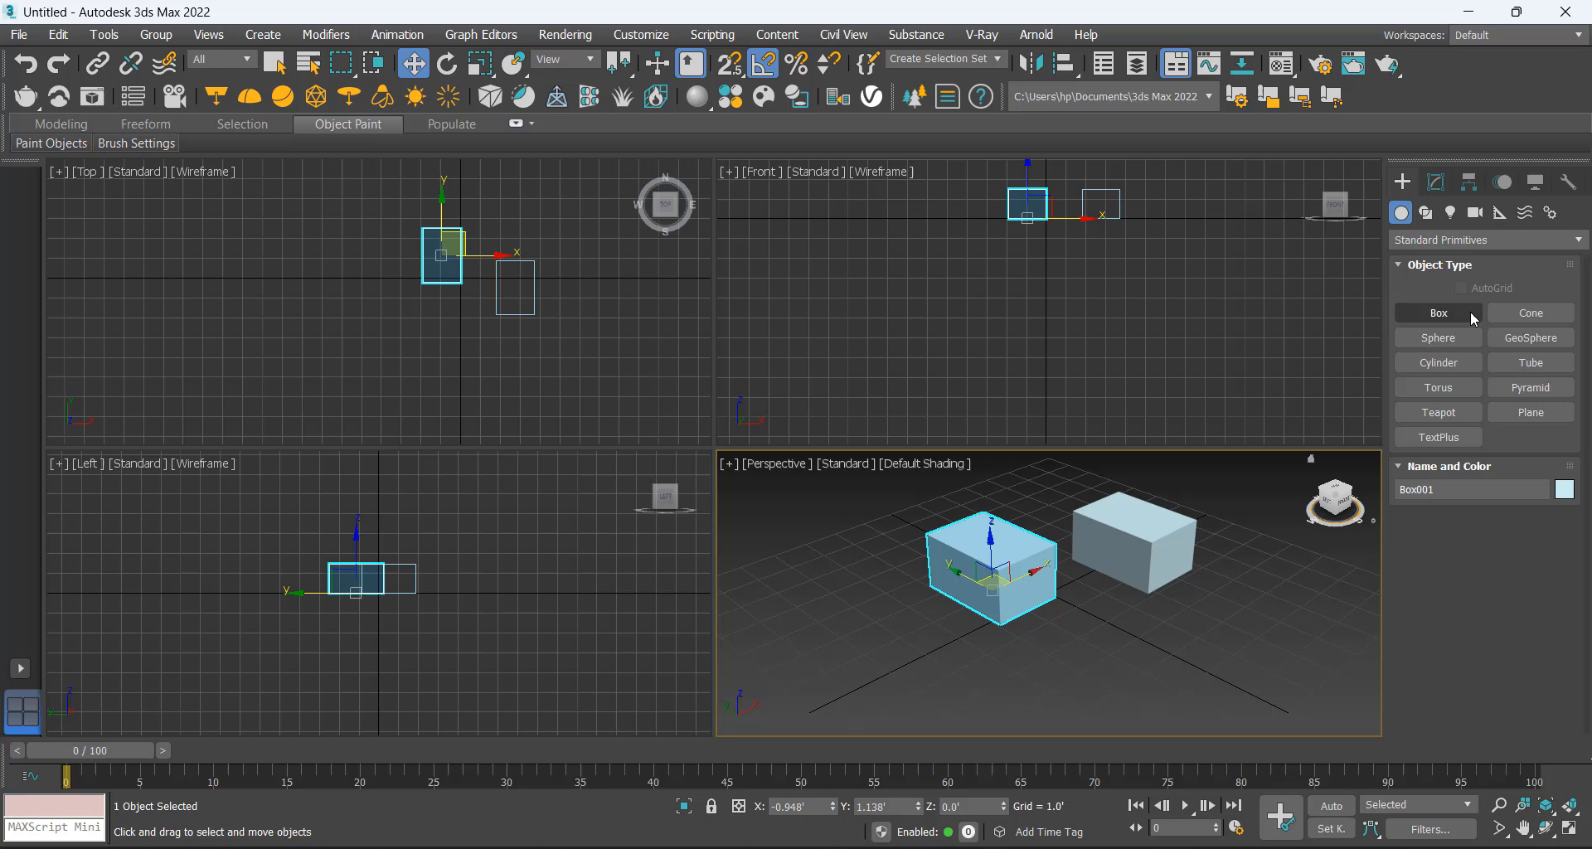
Try creating a cone with a base radius of about 1.3' in front of the boxes in the Perspective viewport, and discard it
left_click(1531, 313)
left_click_drag(1169, 618, 1229, 614)
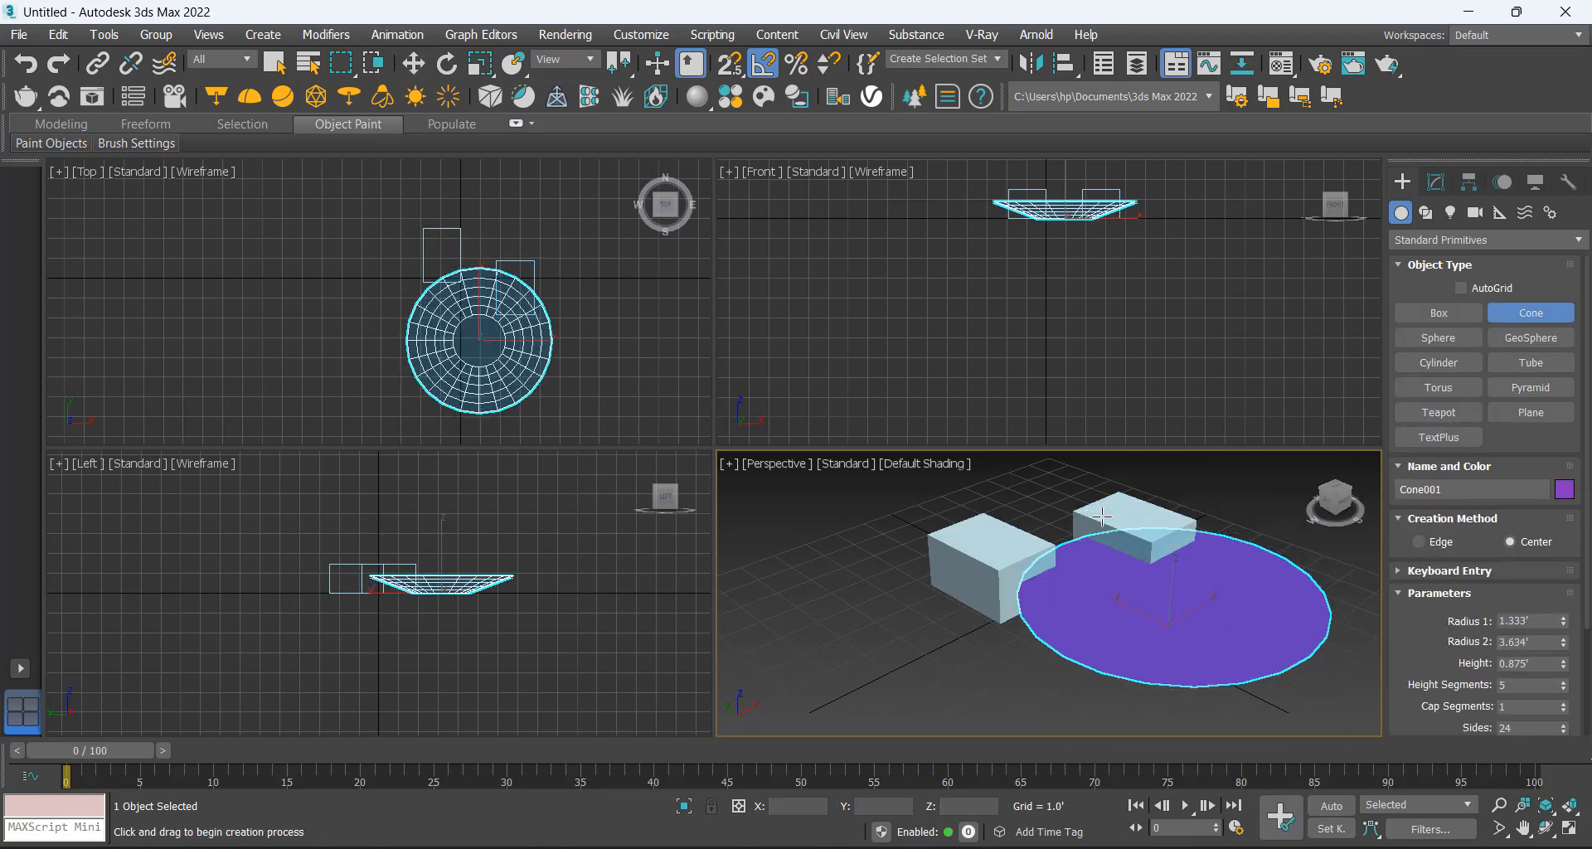
right_click(1141, 566)
key("w")
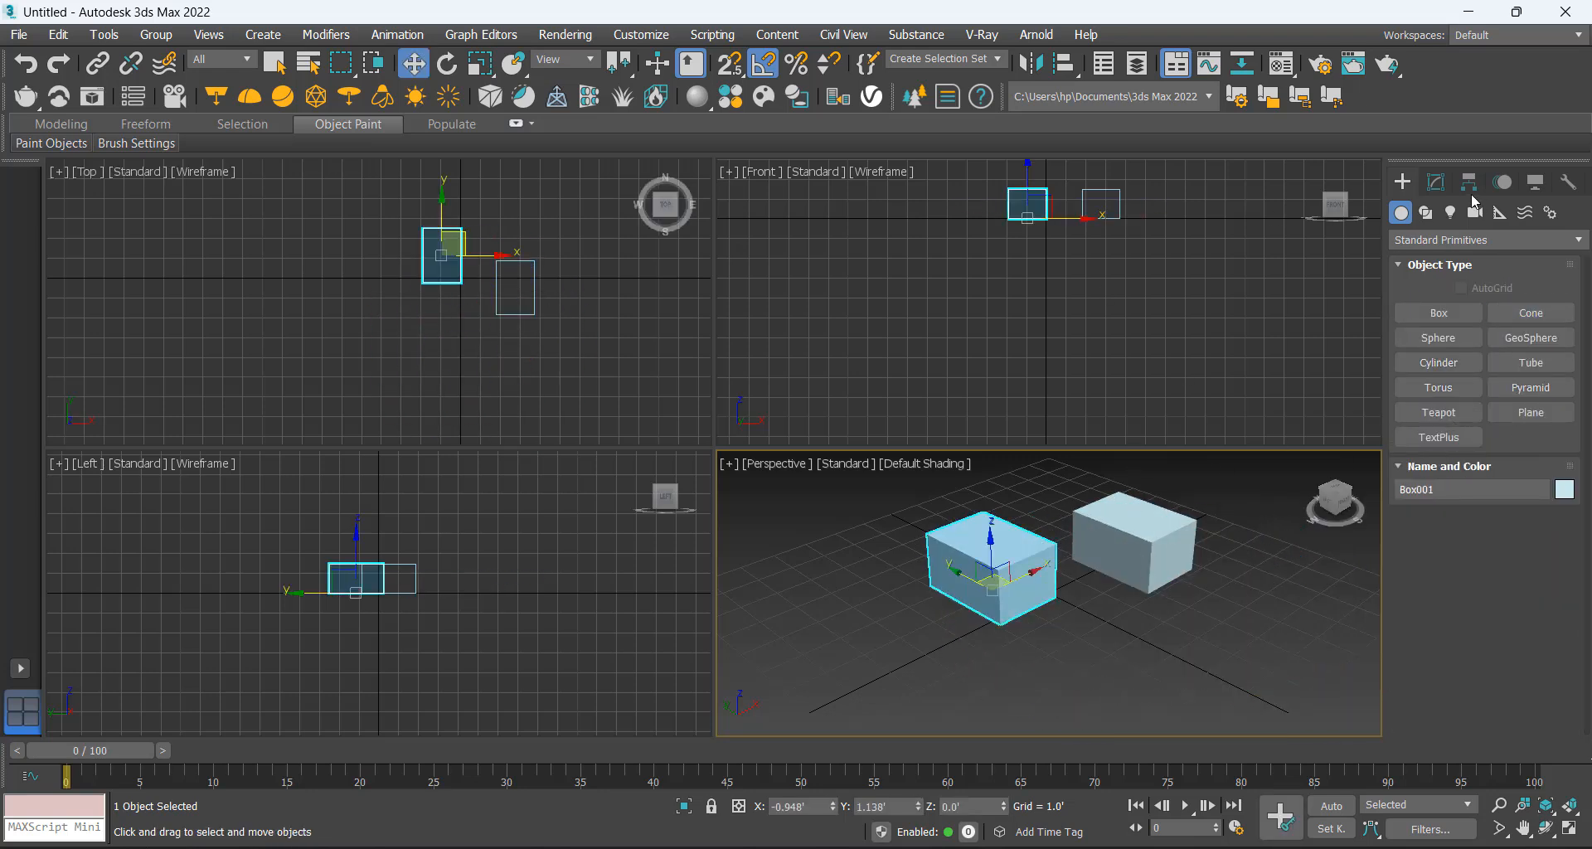
Review the creatable light and camera types and the original box's parameters, and return to the Standard Primitives
left_click(1449, 214)
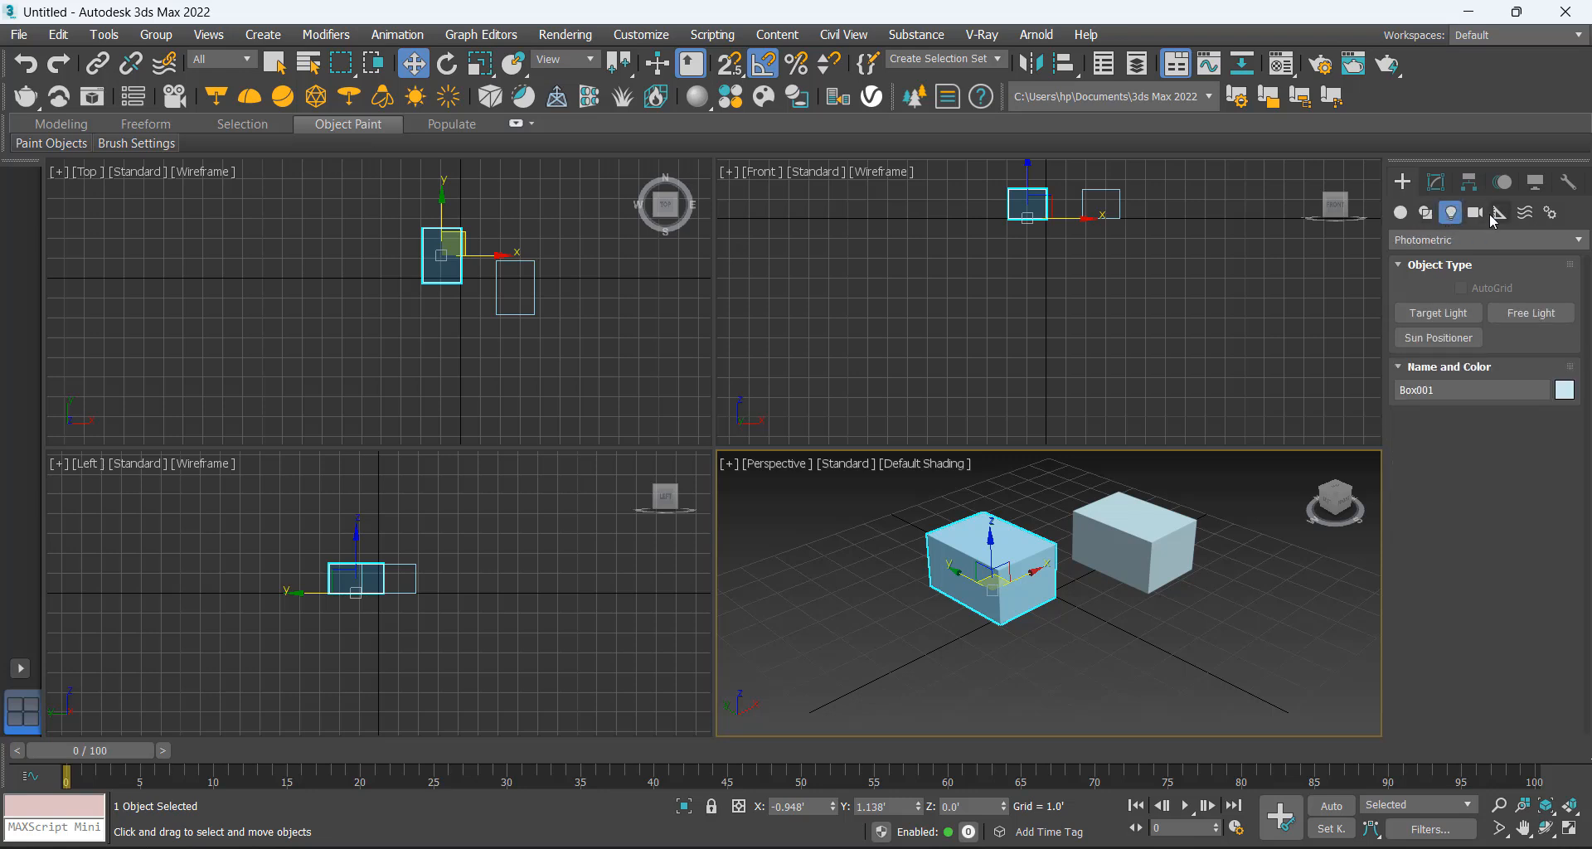
left_click(1475, 213)
left_click(1408, 214)
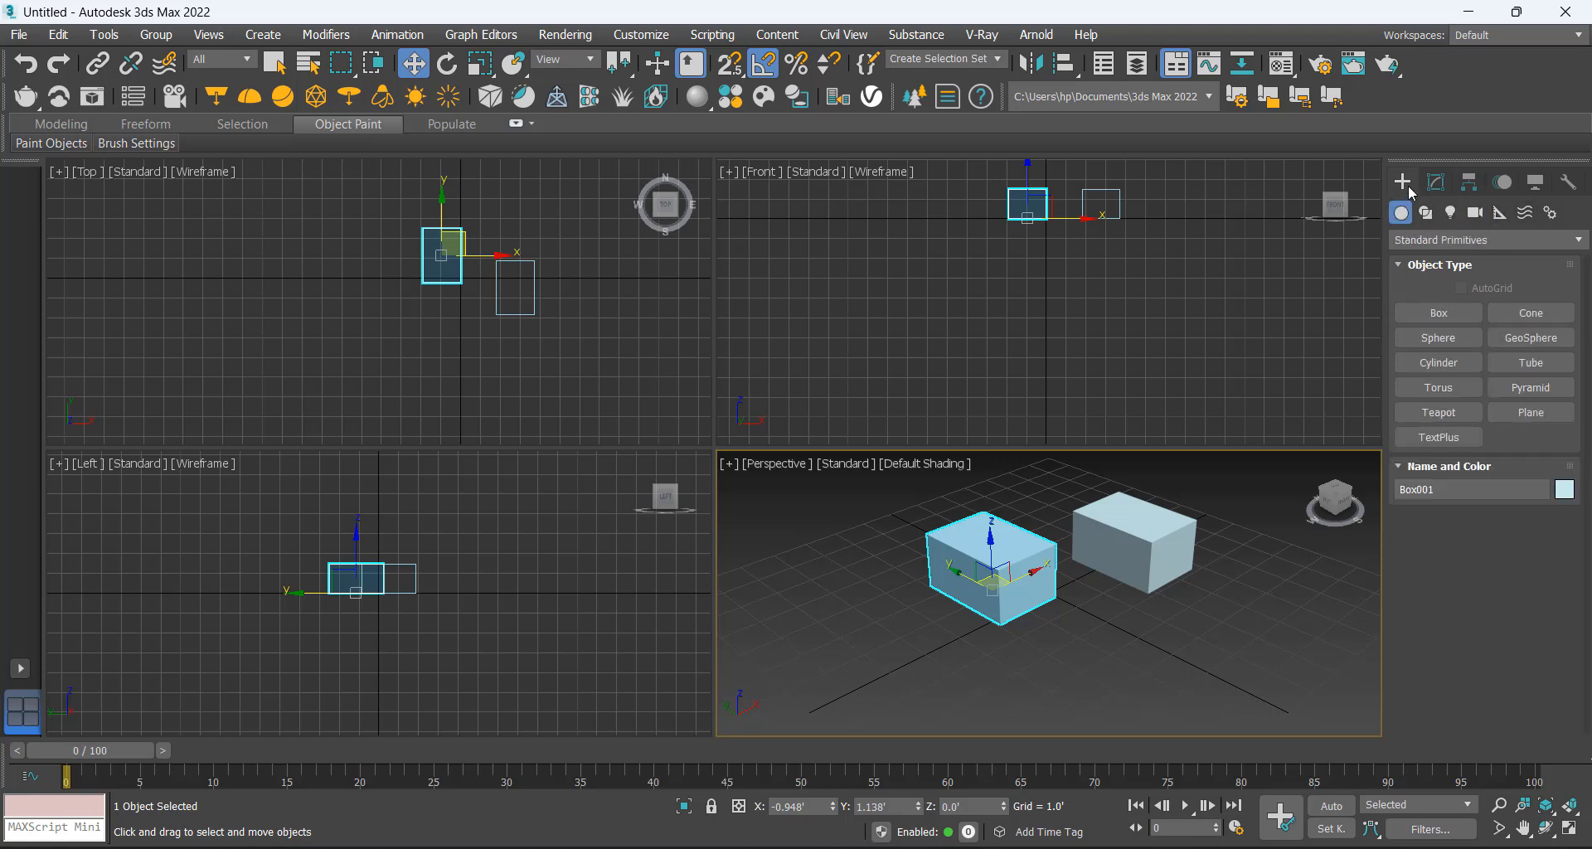
left_click(1435, 182)
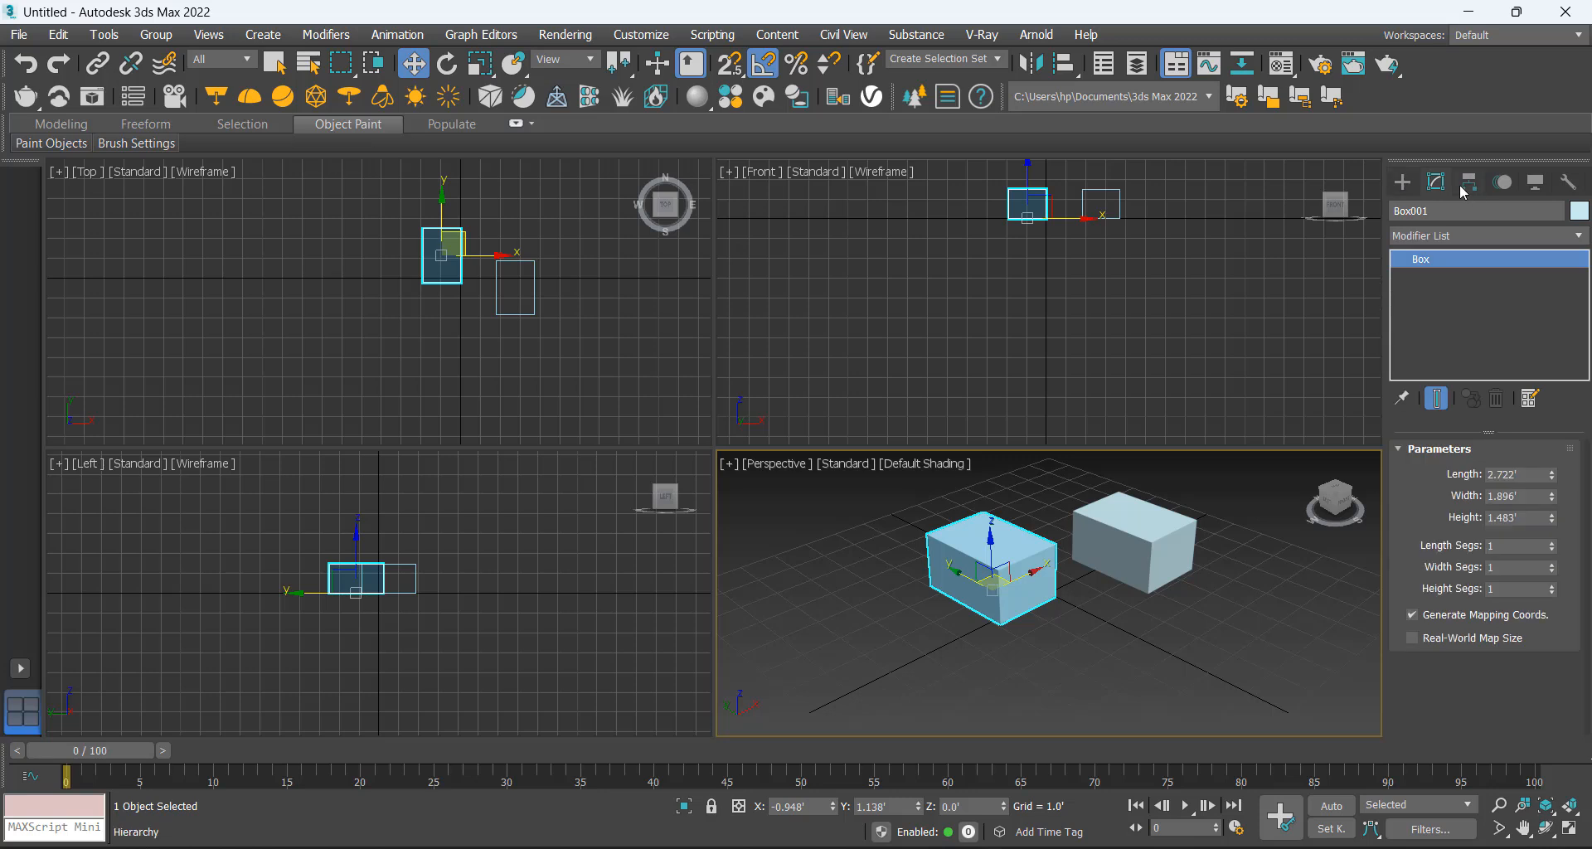
left_click(1402, 182)
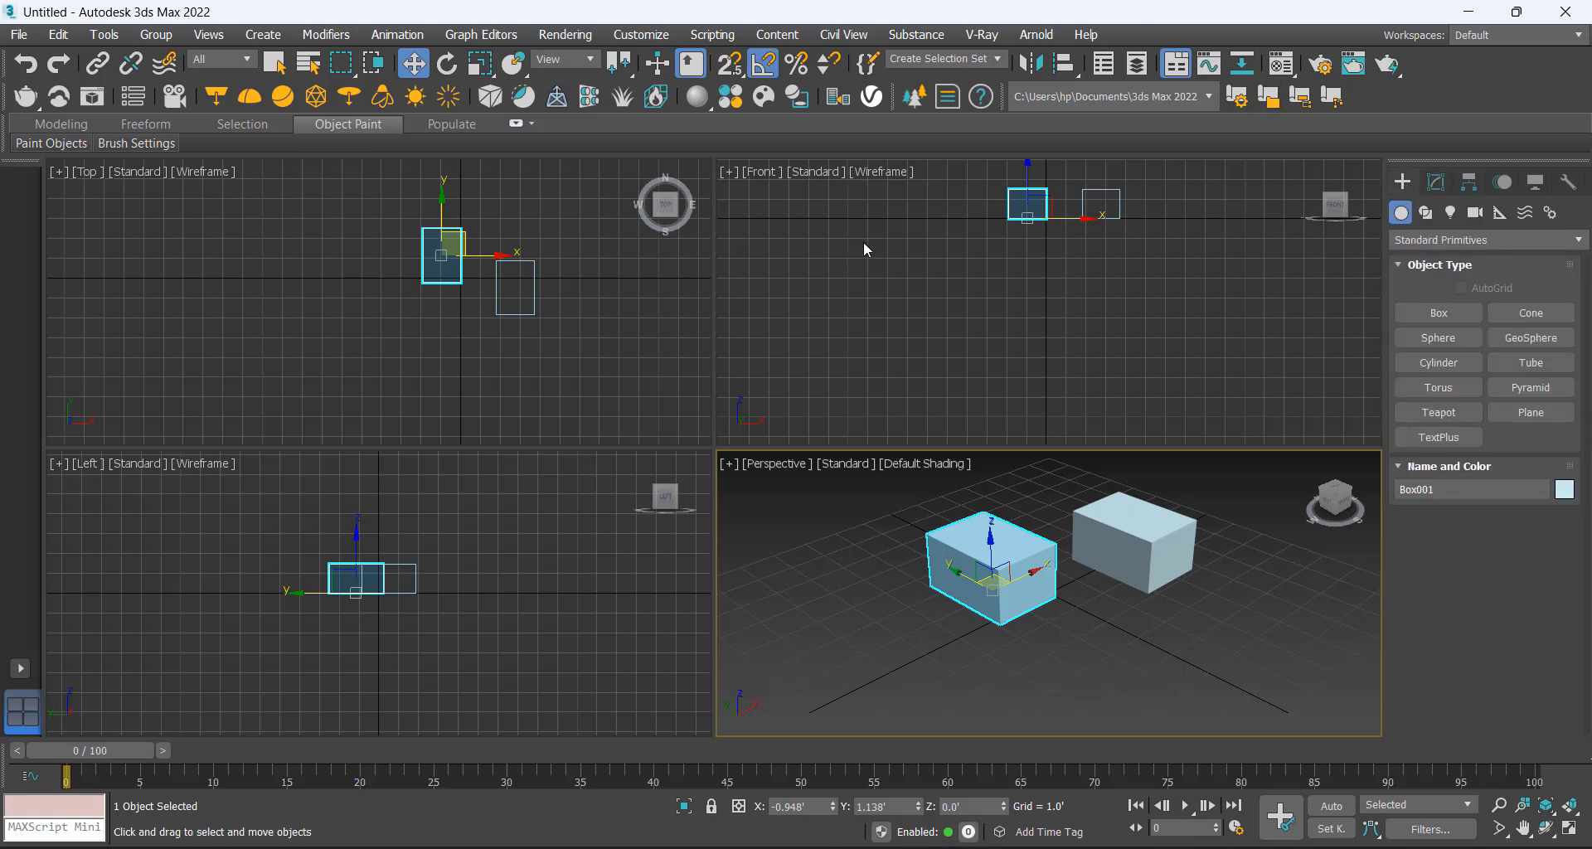